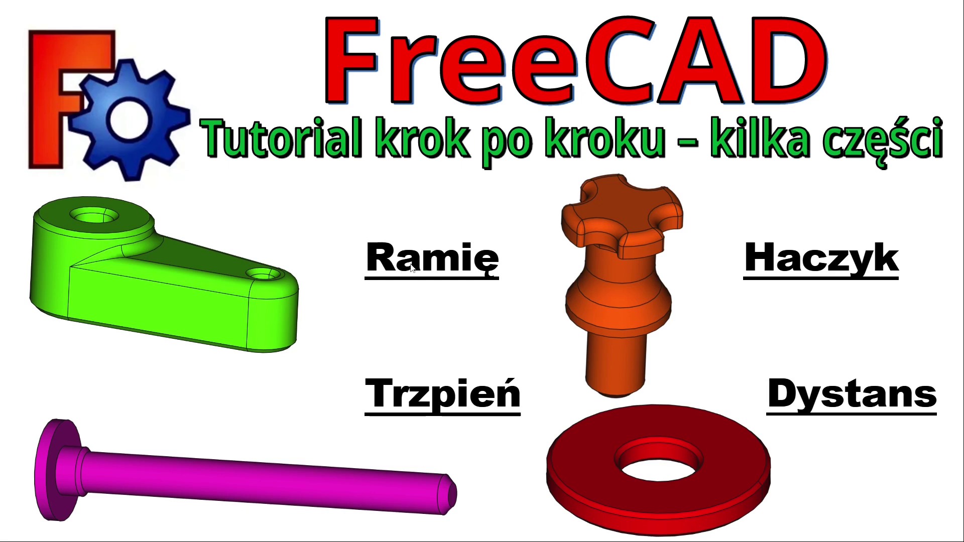
End the FreeCAD title slideshow and bring up the Inżynier Programista YouTube channel in Firefox
key(Escape)
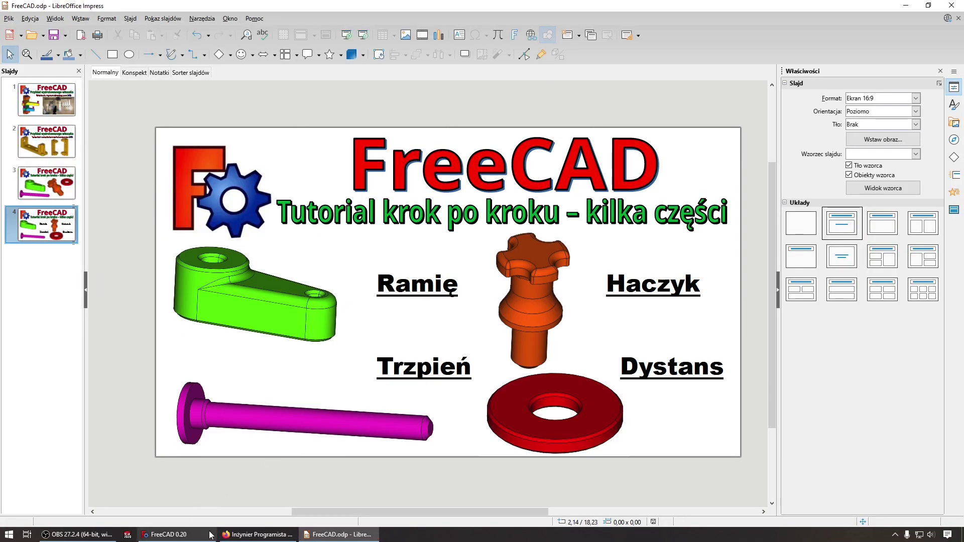
click(240, 536)
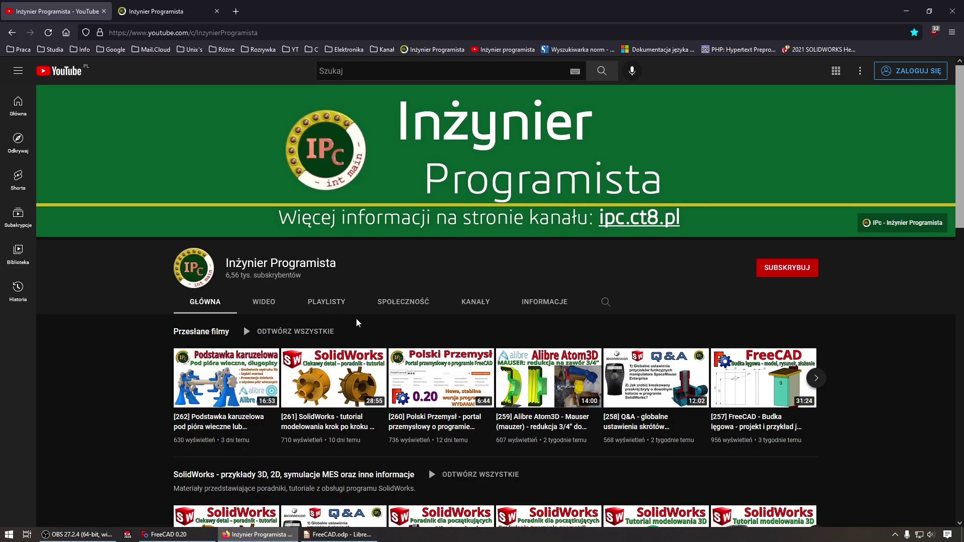
Open the 'Wieszak na ubrania - prezentacja, projekt, rysunki' playlist from the channel's PLAYLISTY tab
click(339, 308)
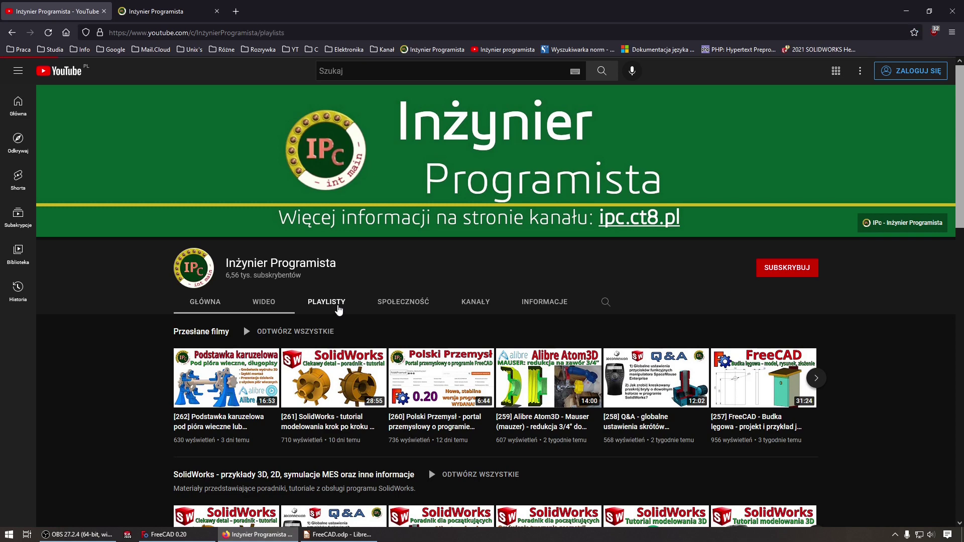
scroll(318, 311, down, 1)
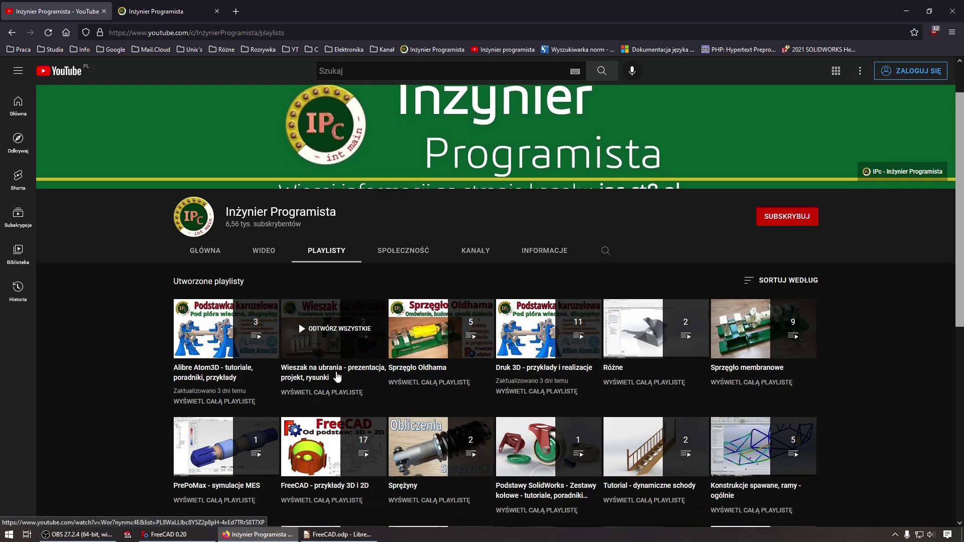
click(302, 393)
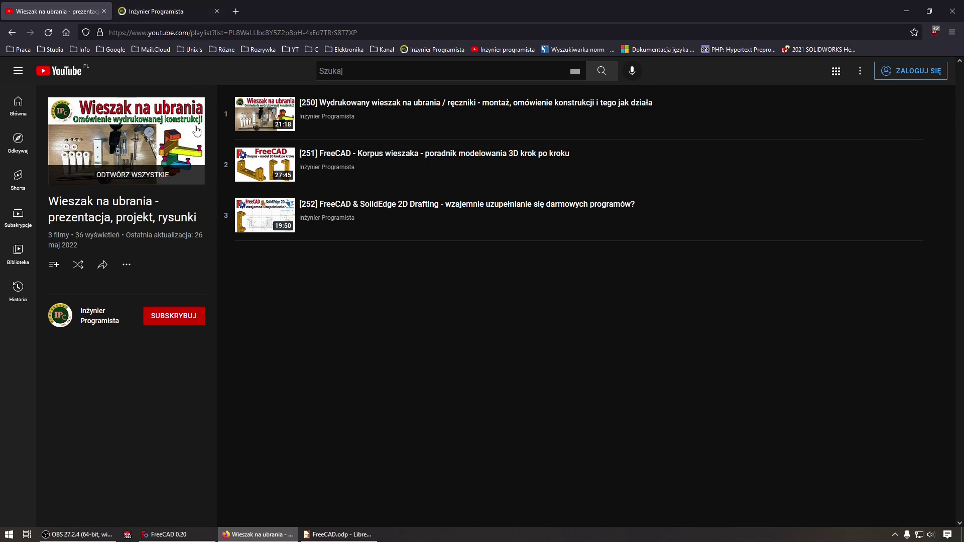
On ipc.ct8.pl, go to Realizacje and open the Wieszak na ubrania project page
click(166, 18)
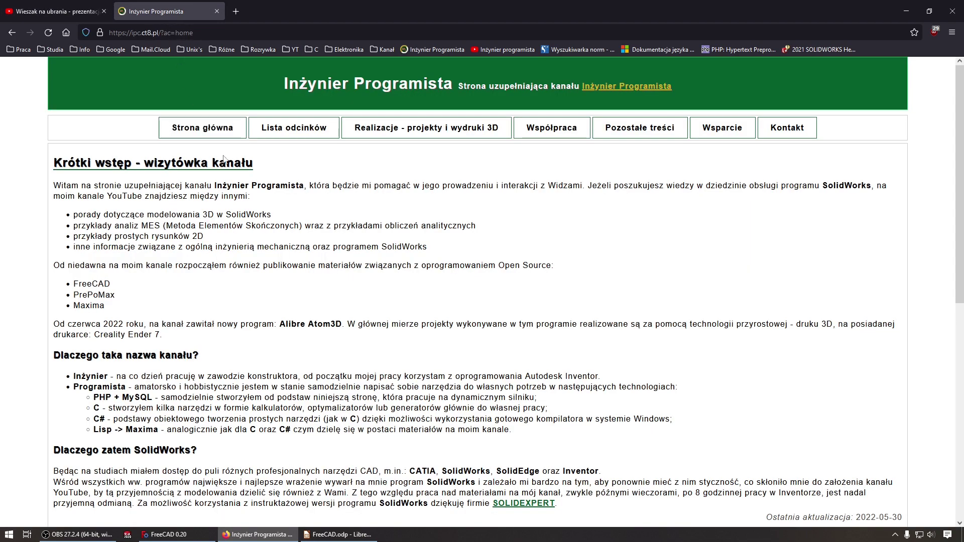
click(375, 137)
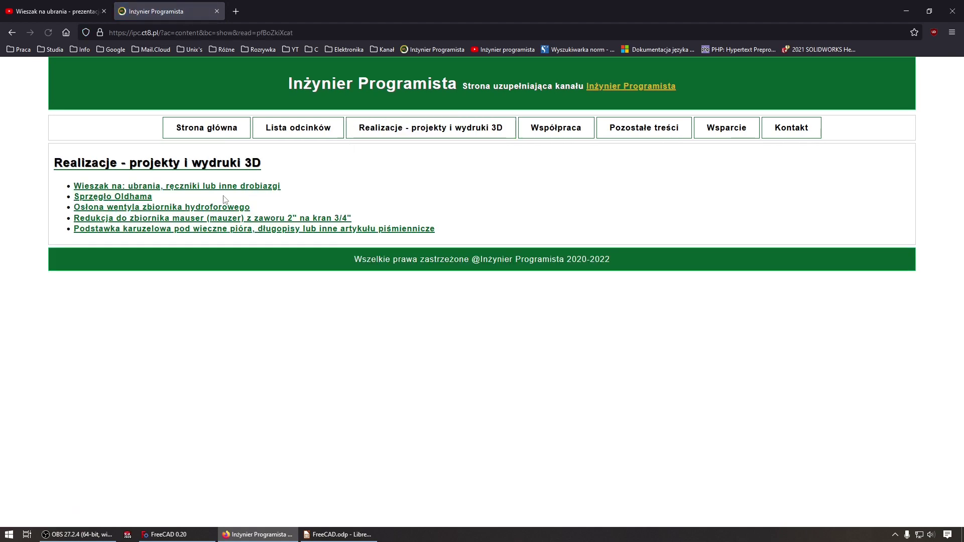
click(134, 189)
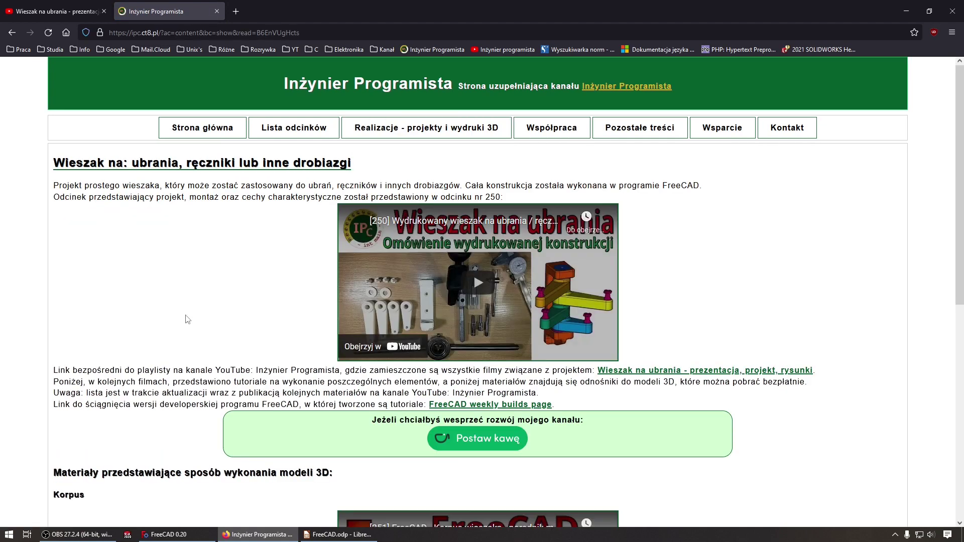
Scroll the project page to the Korpus video and 010_Korpus.FCStd download
scroll(170, 367, down, 3)
scroll(171, 366, down, 2)
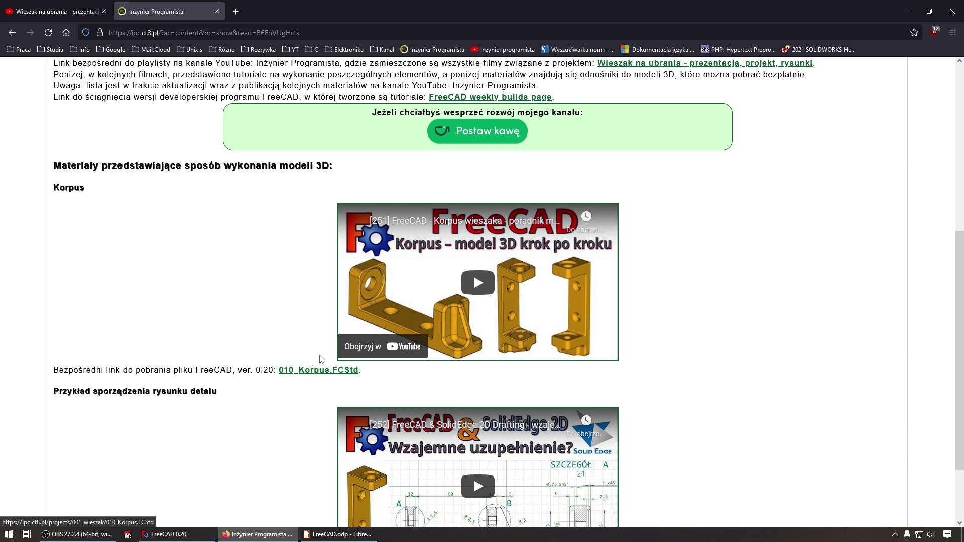
scroll(324, 359, down, 2)
scroll(321, 352, up, 3)
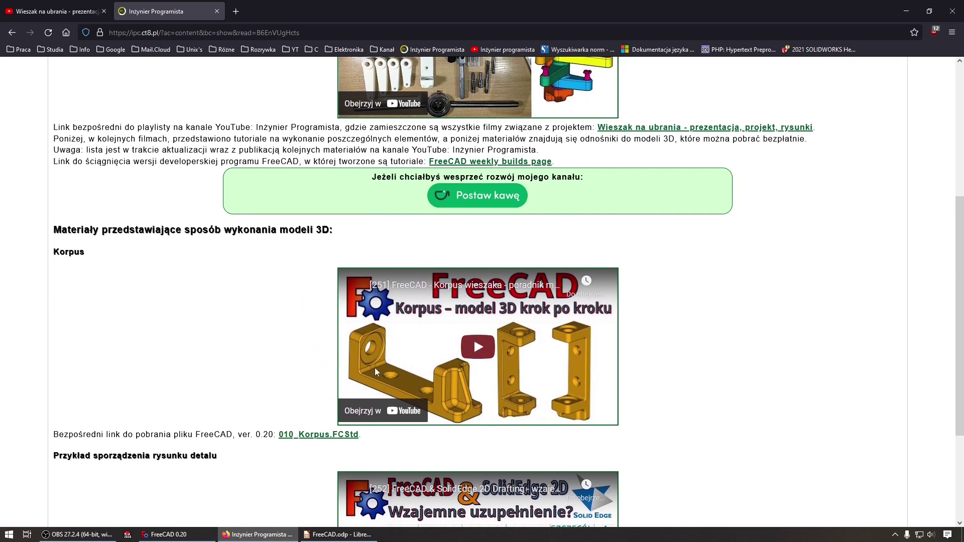
scroll(299, 354, down, 3)
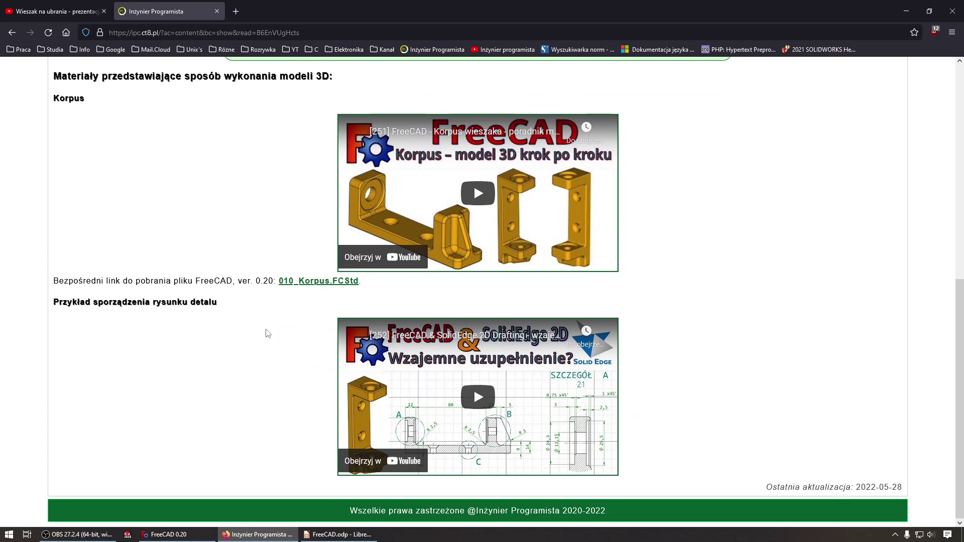
scroll(263, 327, up, 2)
scroll(262, 320, up, 2)
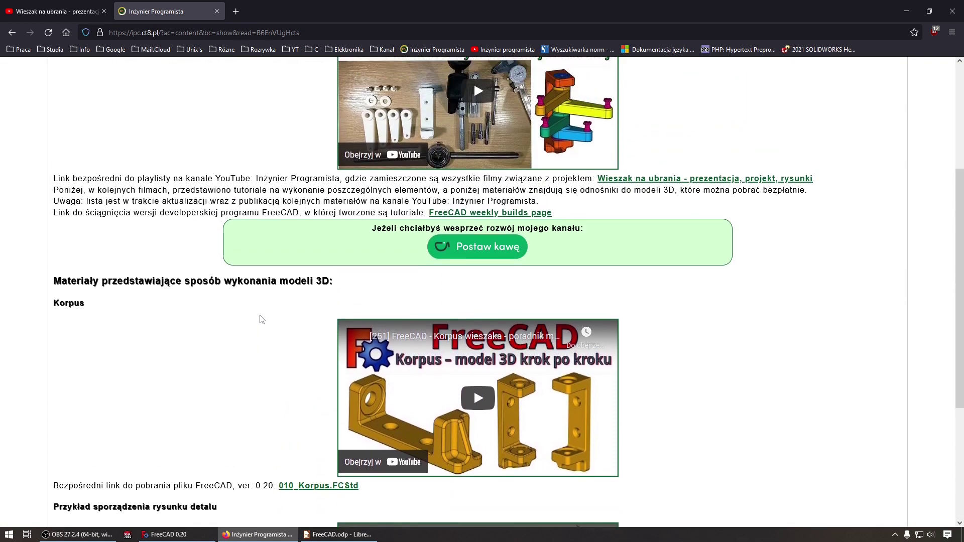
scroll(261, 319, up, 1)
scroll(261, 319, up, 2)
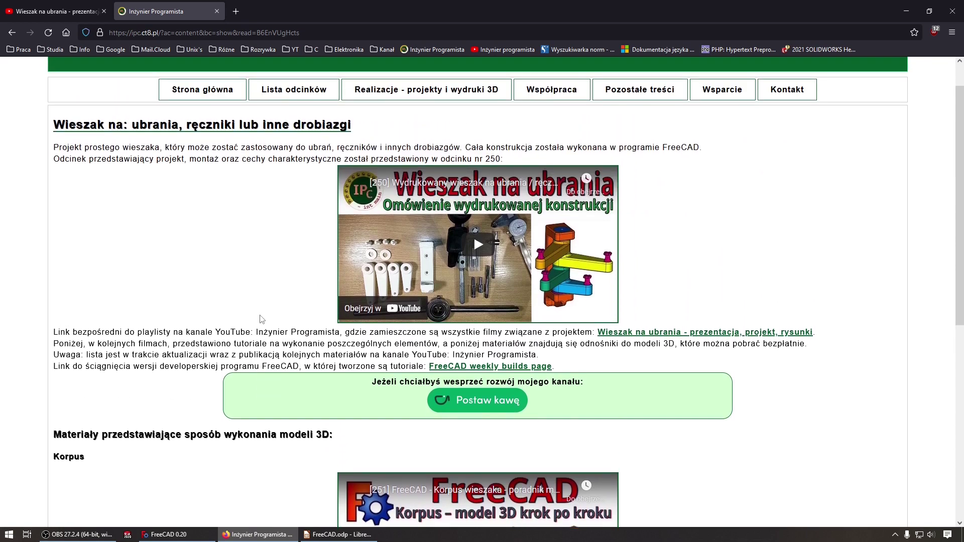
scroll(262, 319, down, 5)
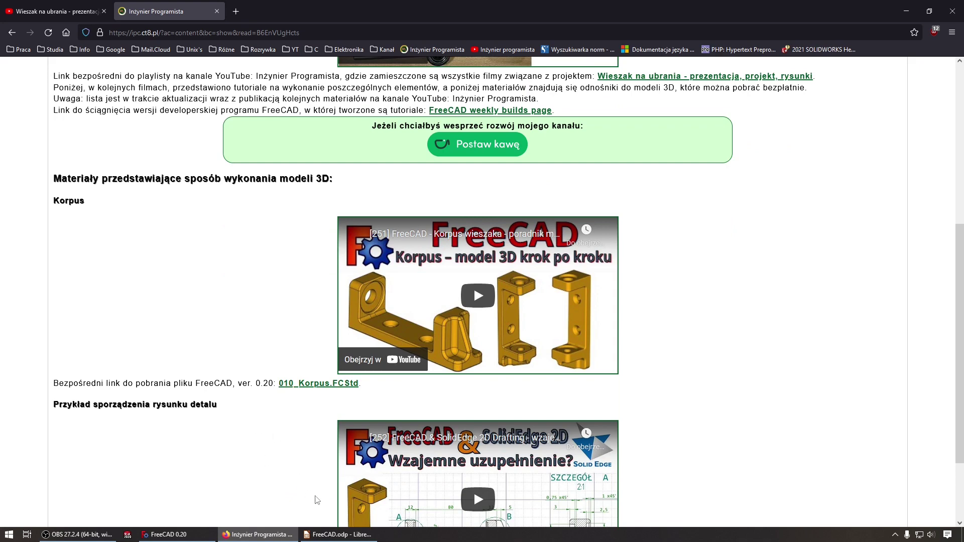
Cycle through the presentation and YouTube windows, ending on the FreeCAD 01_Wieszak hanger assembly
click(321, 535)
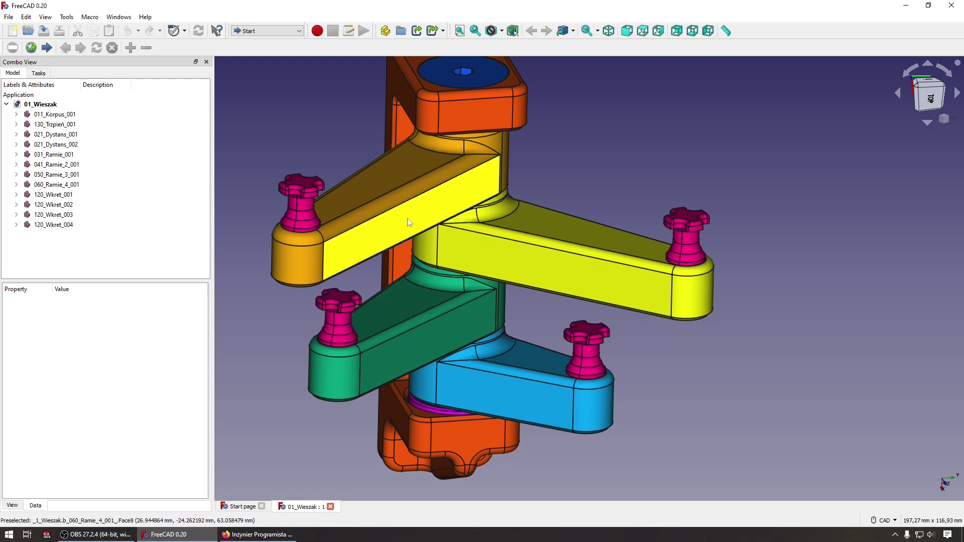
click(265, 534)
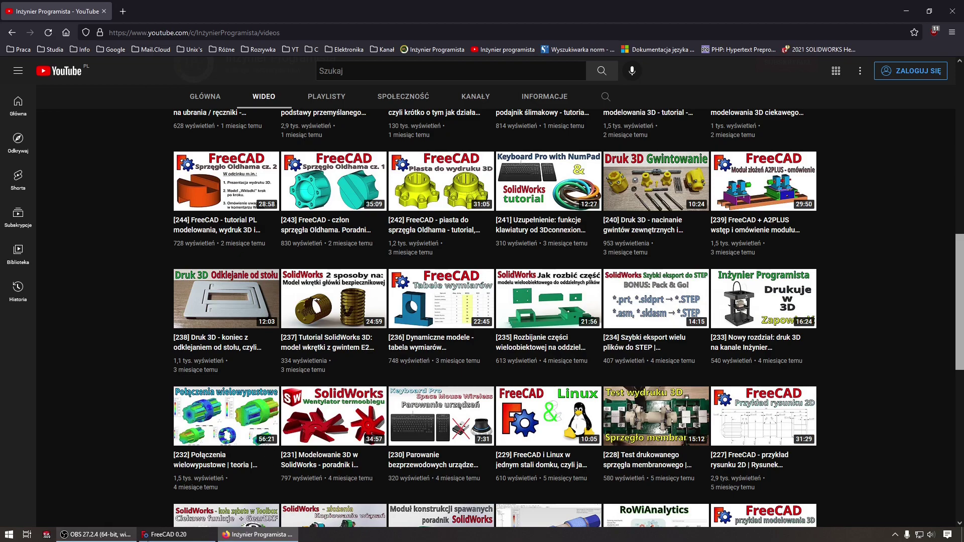
click(165, 534)
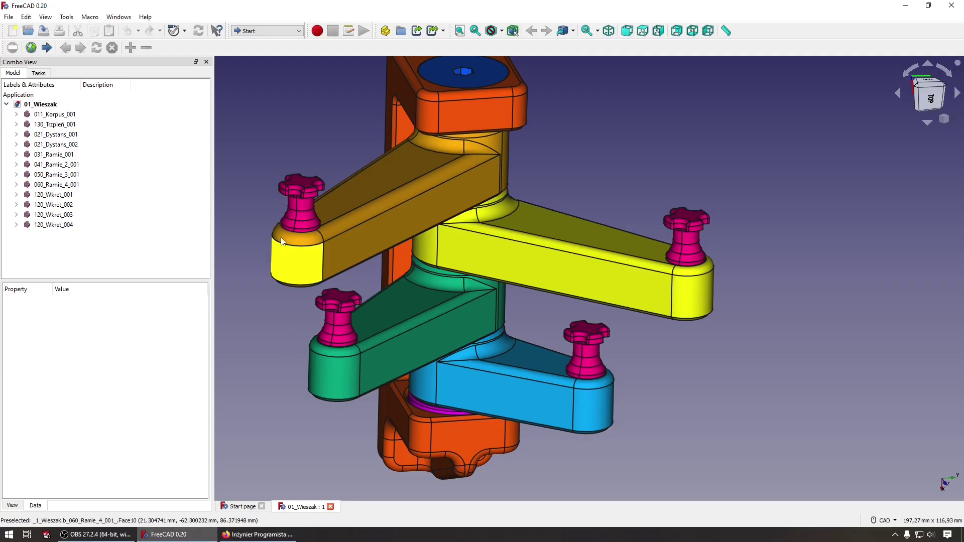
Switch to the Part Design workbench and start a new document
click(275, 33)
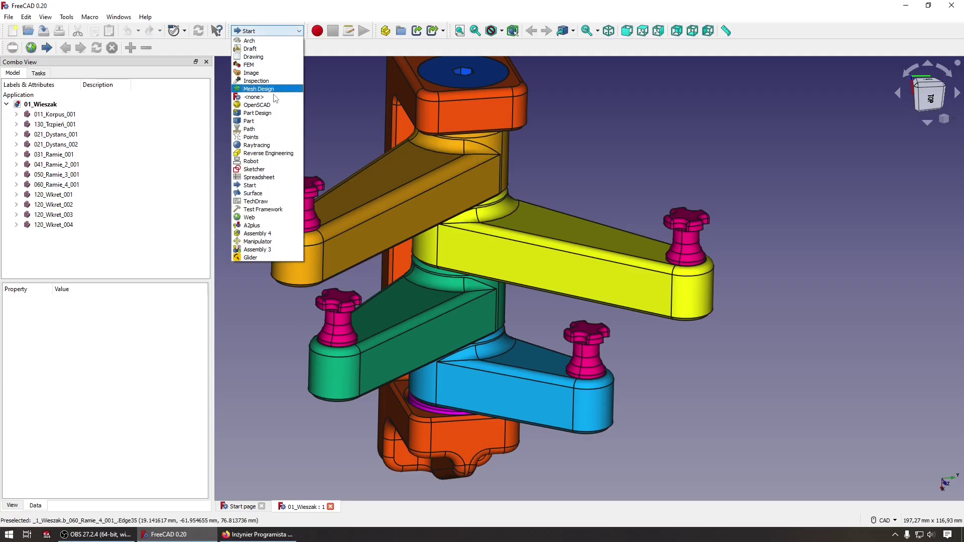
click(267, 113)
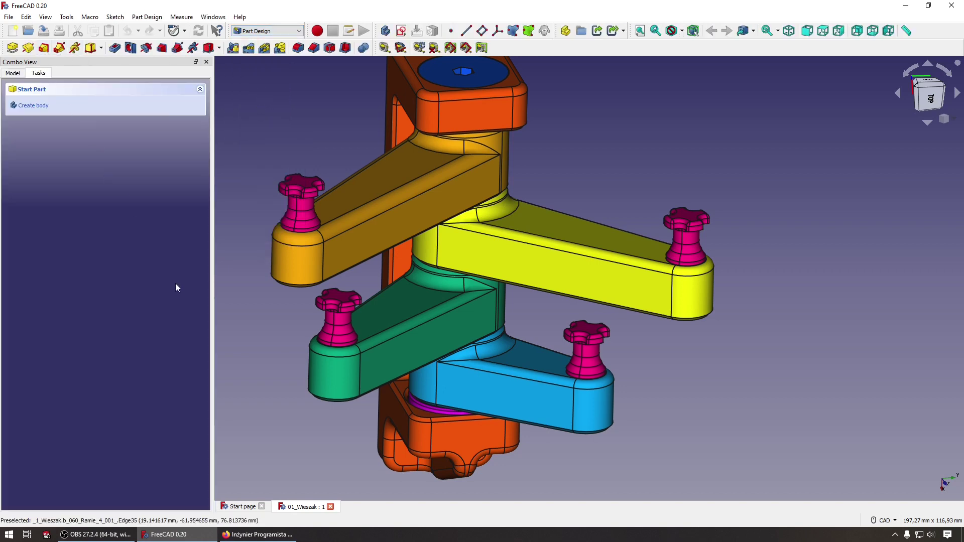
click(17, 32)
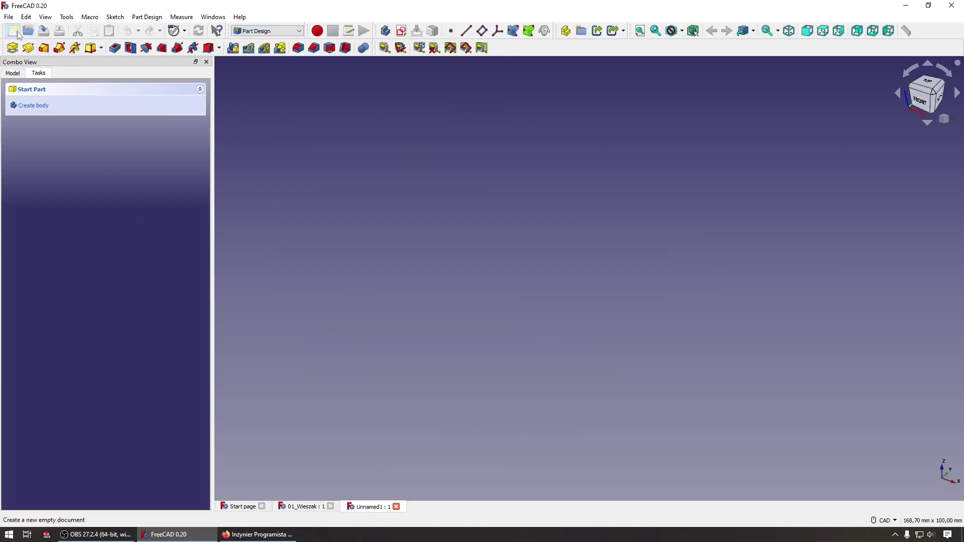
Create a new sketch placed on the body's XY_Plane
click(402, 32)
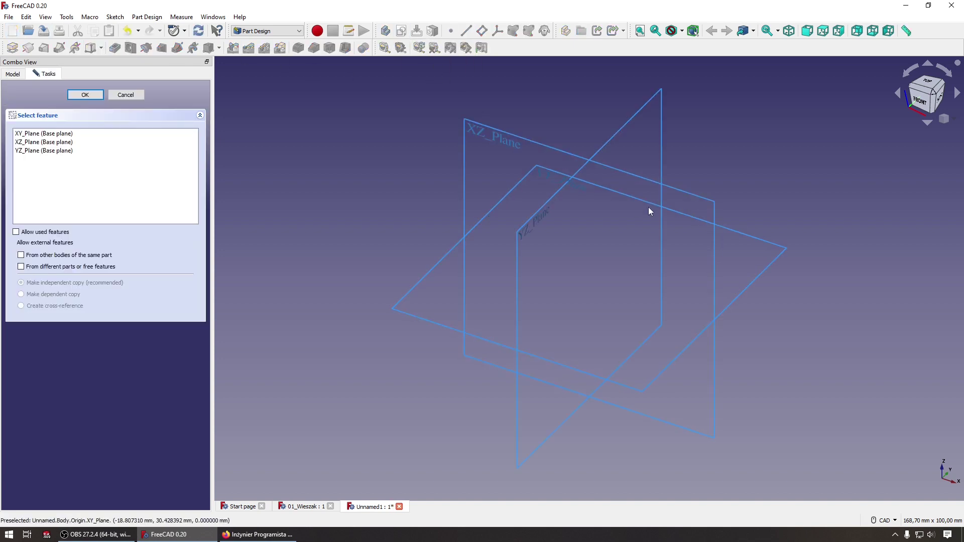
mouse_move(719, 200)
middle_down()
mouse_move(756, 208)
mouse_move(779, 230)
middle_up()
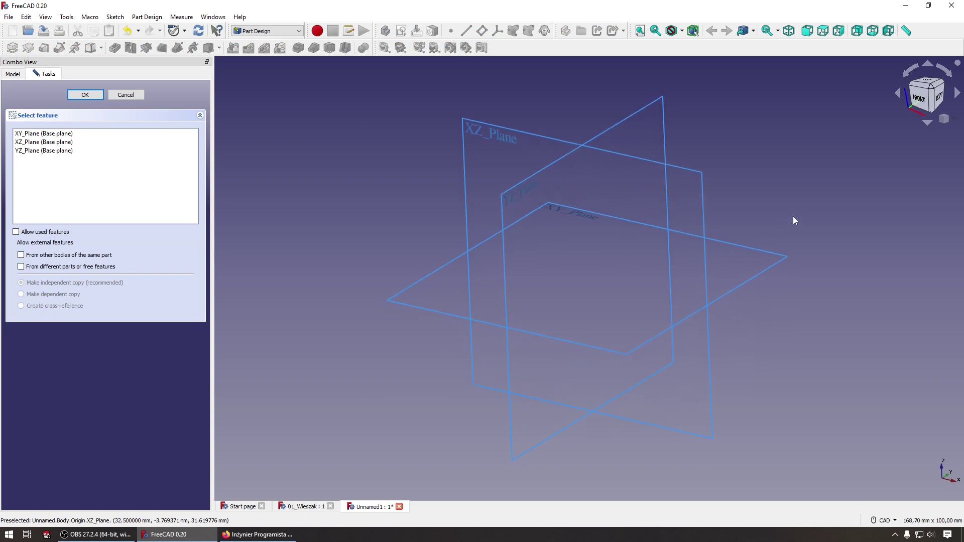
middle_drag(793, 215, 800, 219)
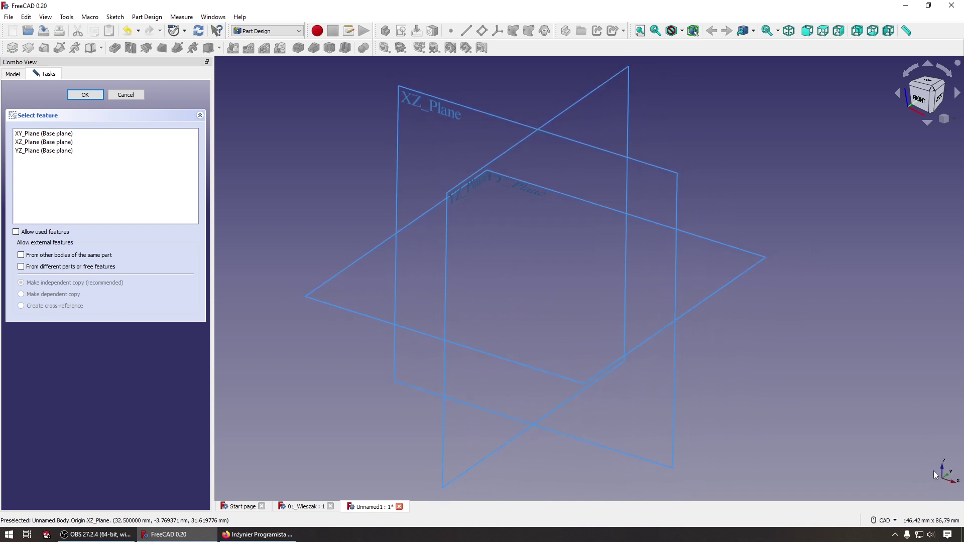
click(712, 290)
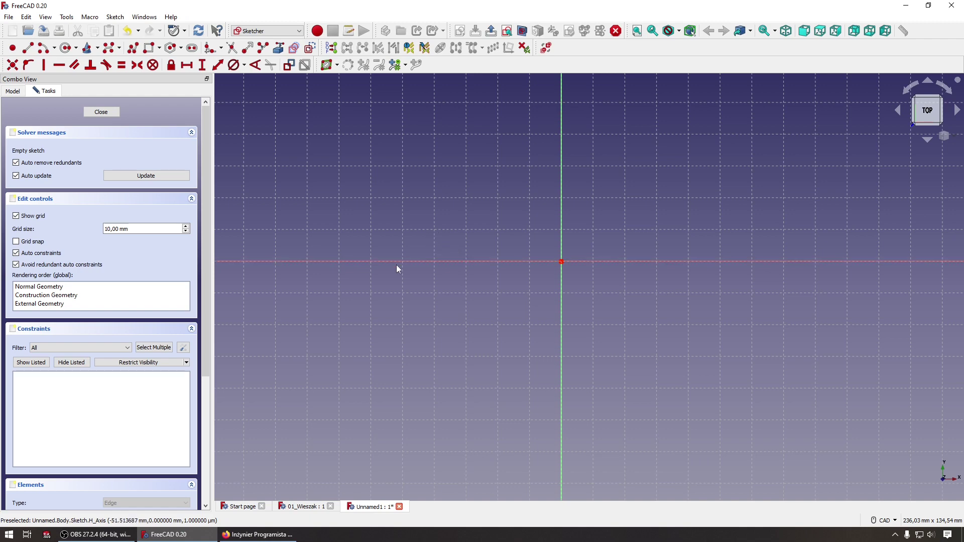
Draw a circle centred on the sketch origin
click(69, 51)
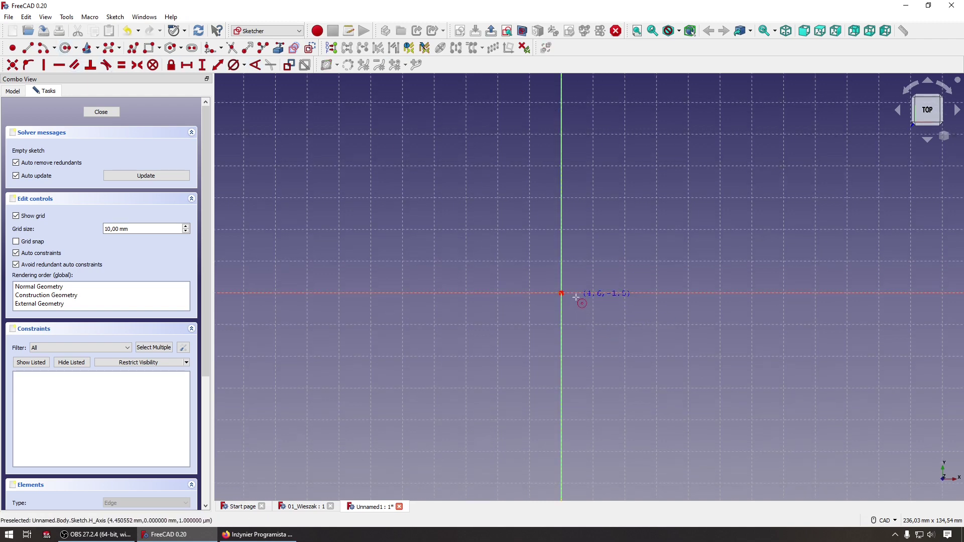
click(561, 293)
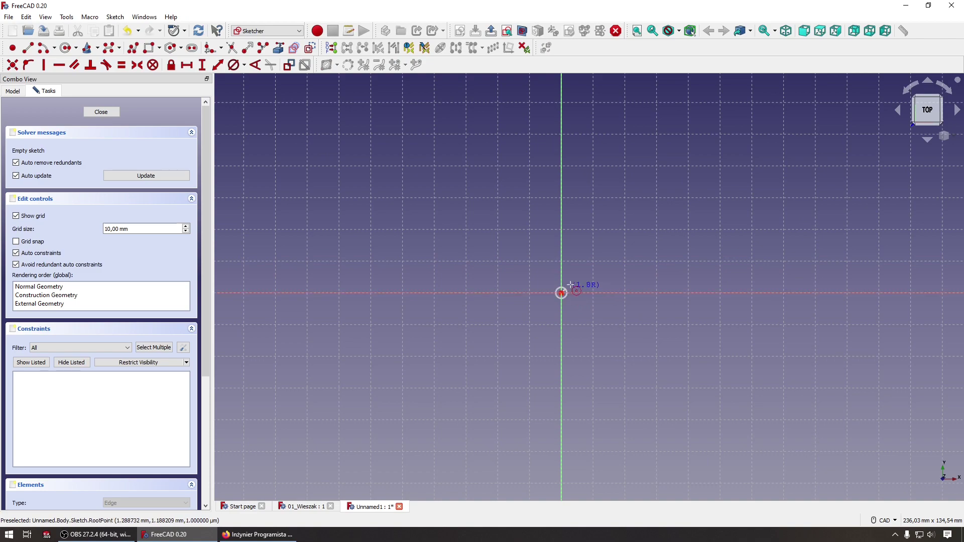
click(617, 239)
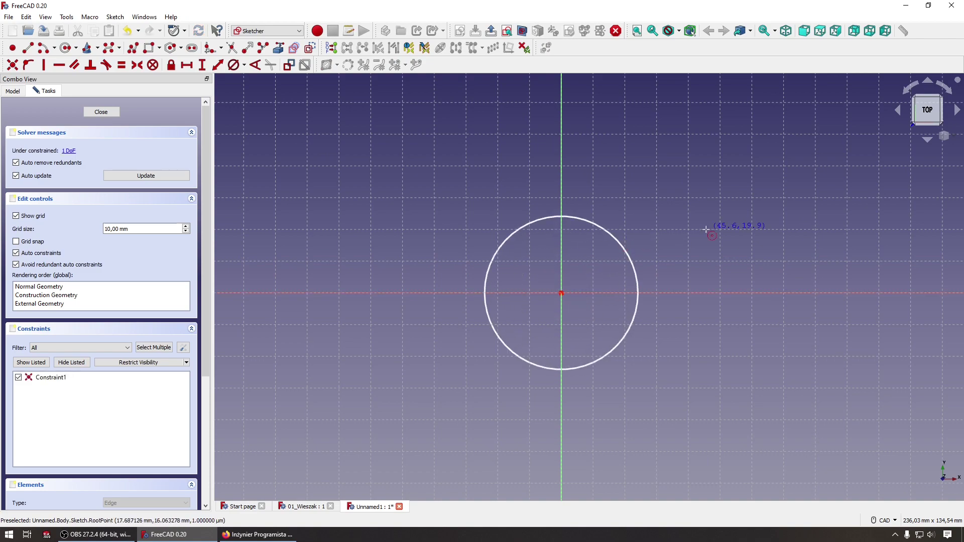
scroll(706, 229, down, 1)
middle_drag(706, 229, 645, 151)
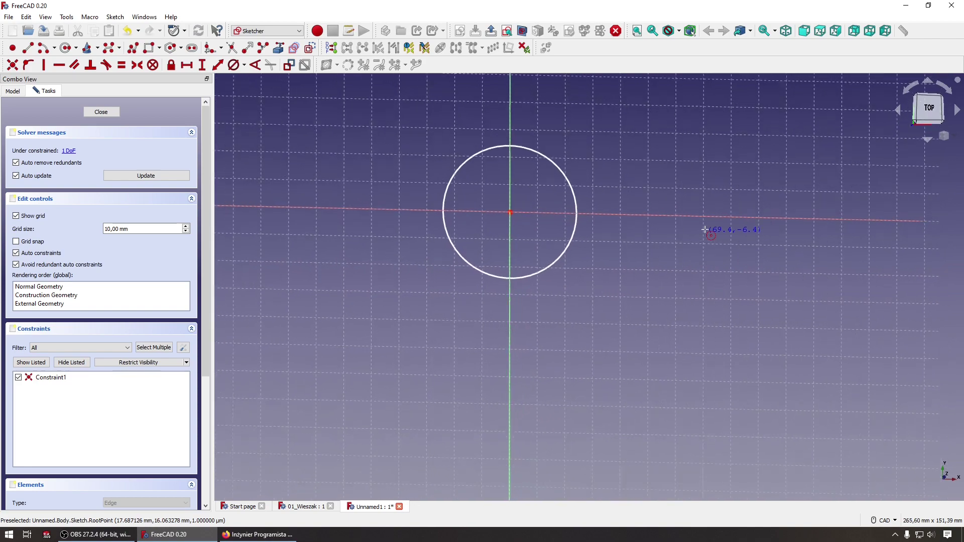
scroll(705, 229, down, 1)
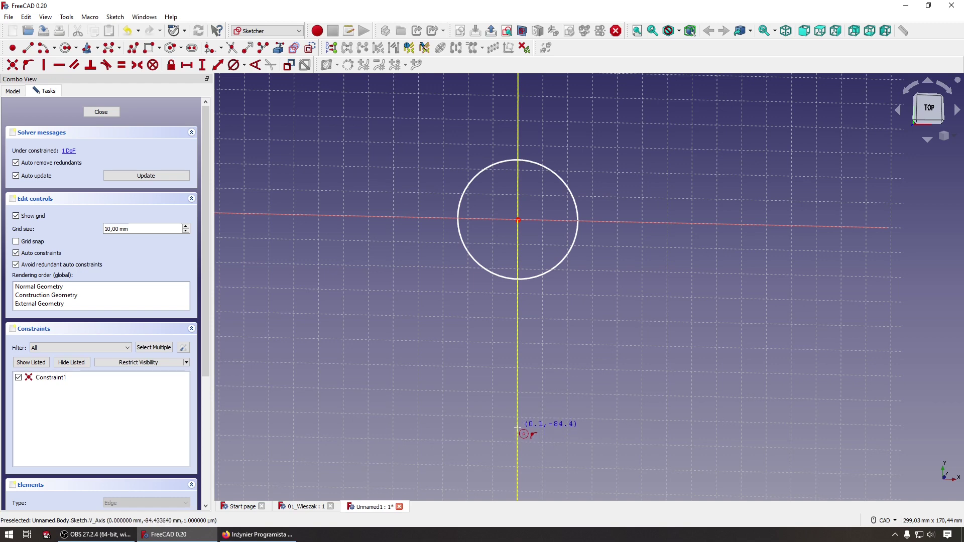
Add a smaller circle centred on the vertical axis below, then adjust both circles
click(517, 428)
click(540, 405)
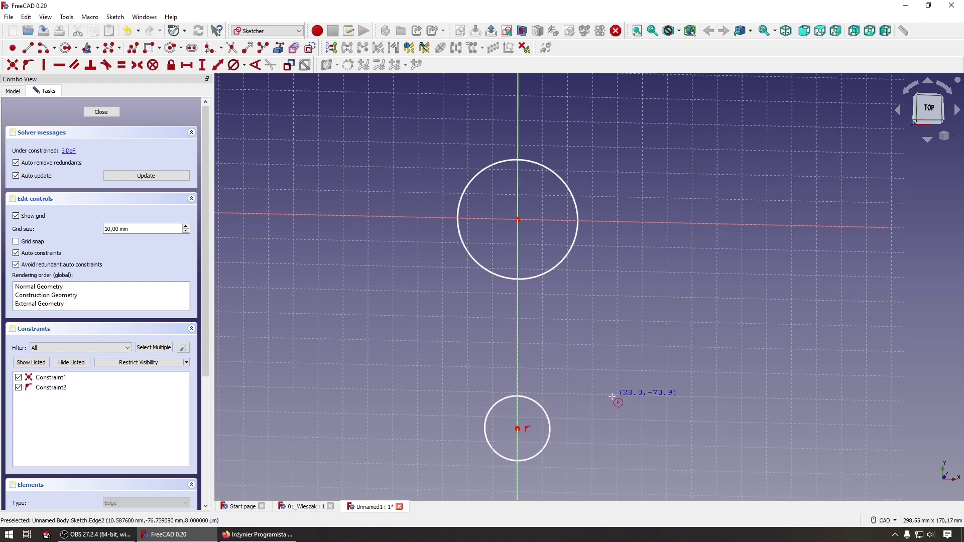
middle_drag(606, 385, 565, 325)
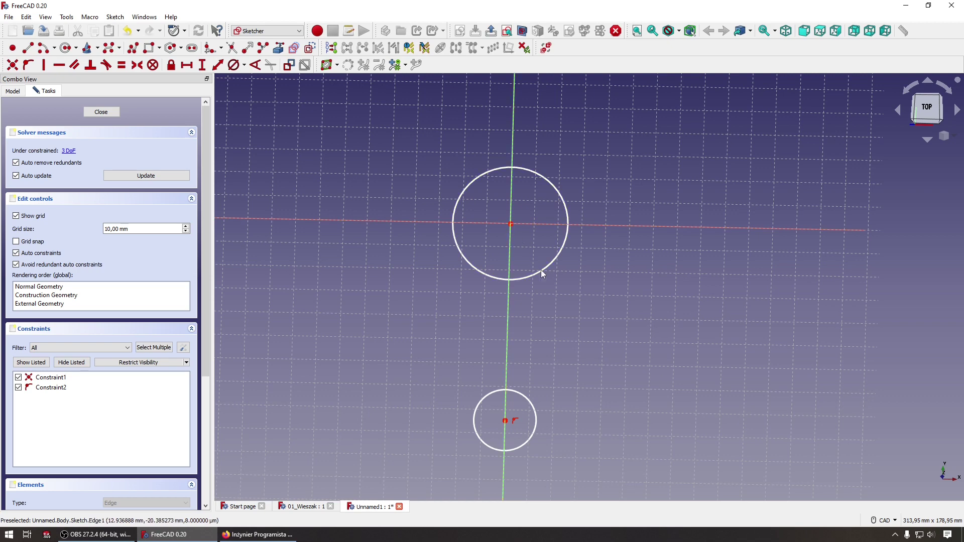
drag(541, 270, 545, 275)
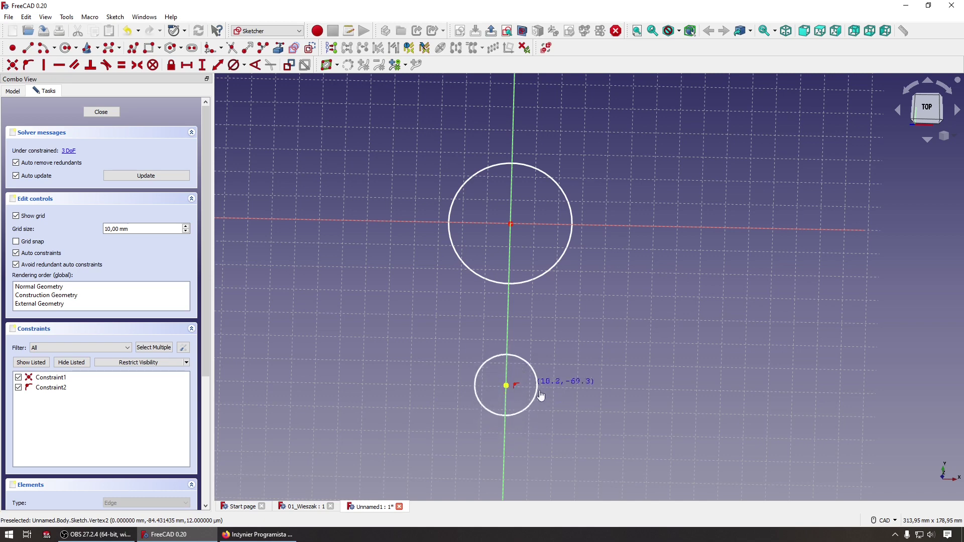
mouse_move(513, 426)
mouse_down()
mouse_move(501, 409)
mouse_move(502, 421)
mouse_up()
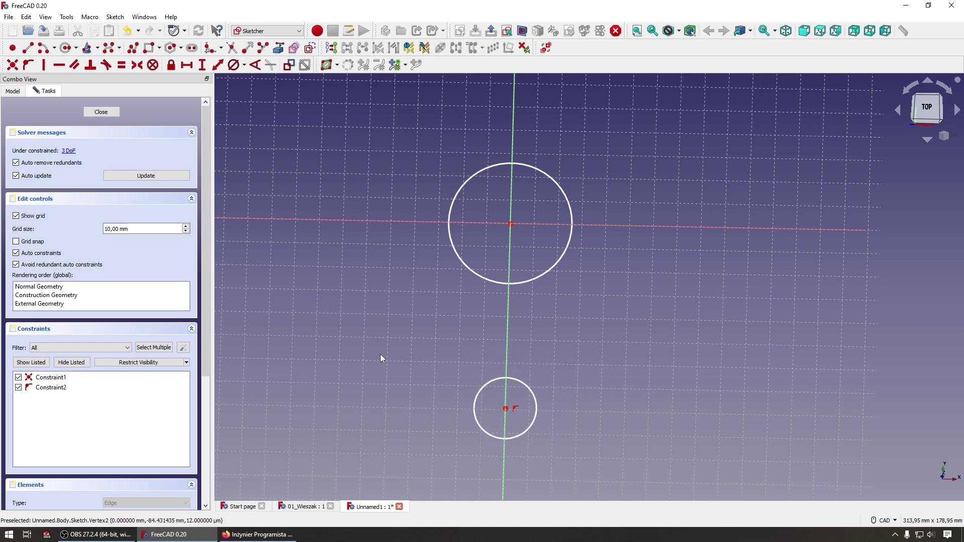
scroll(357, 324, down, 1)
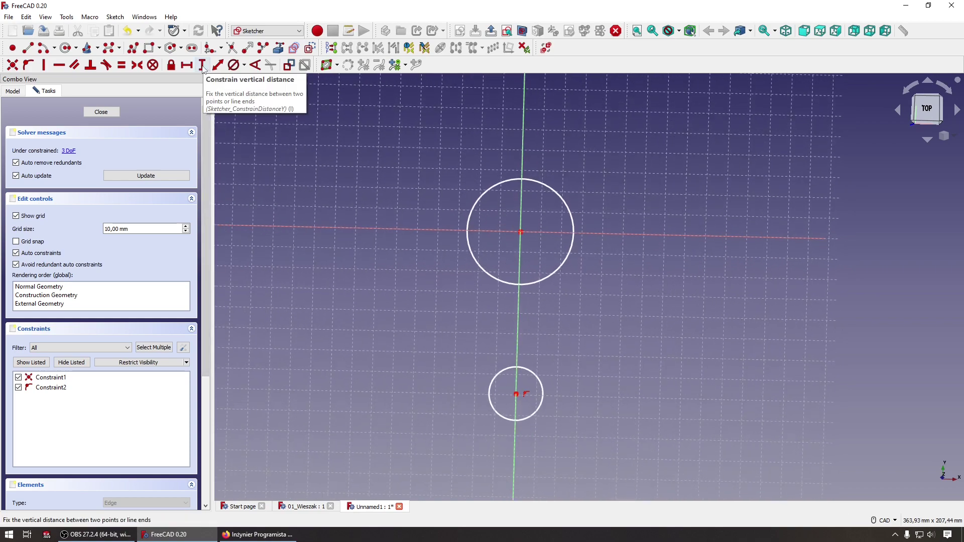
Constrain the small circle's centre 40 mm vertically below the origin, moving the dimension left
click(202, 65)
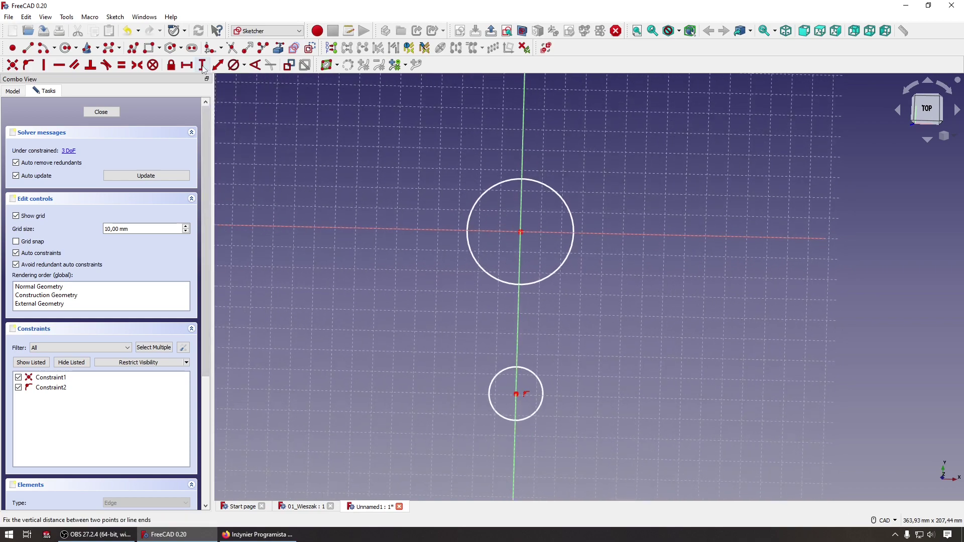
click(521, 232)
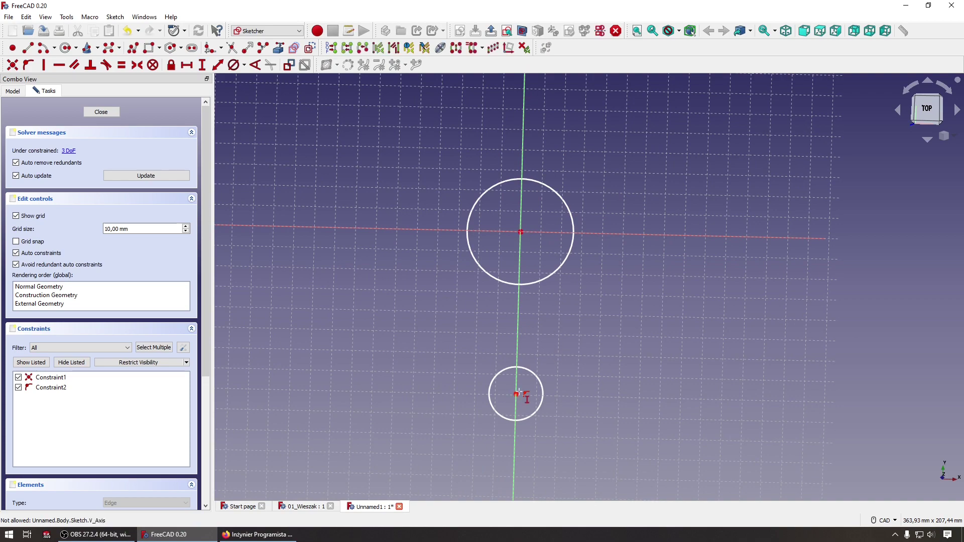
scroll(513, 406, up, 2)
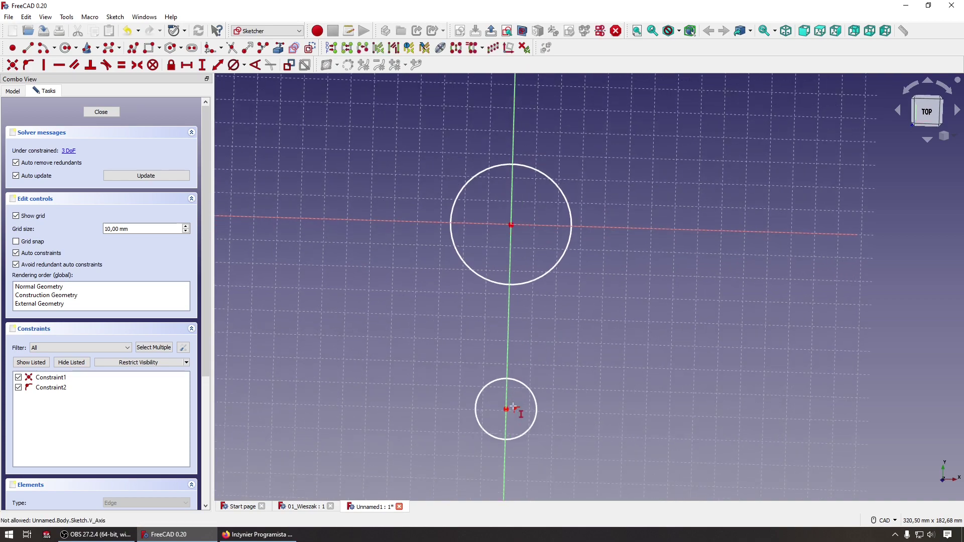
click(506, 409)
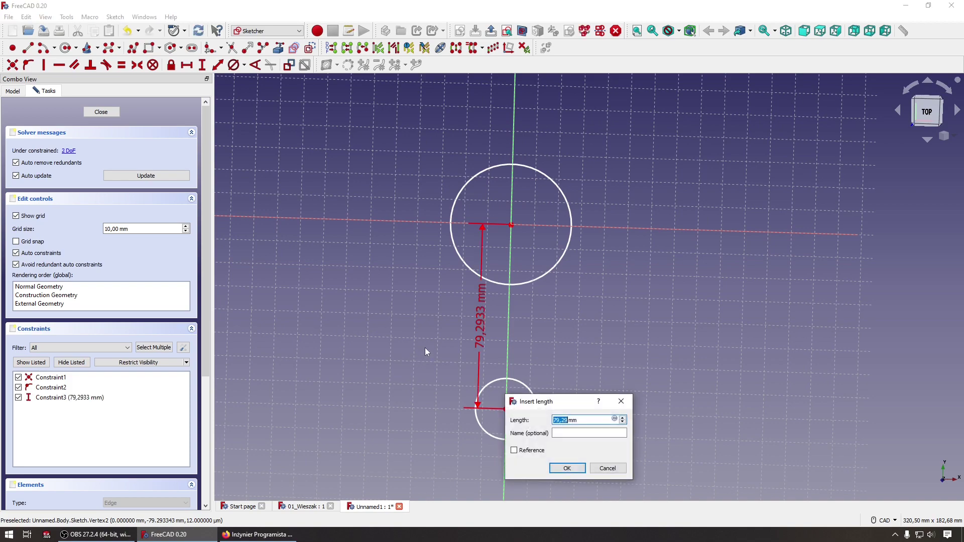
text(40)
key(Return)
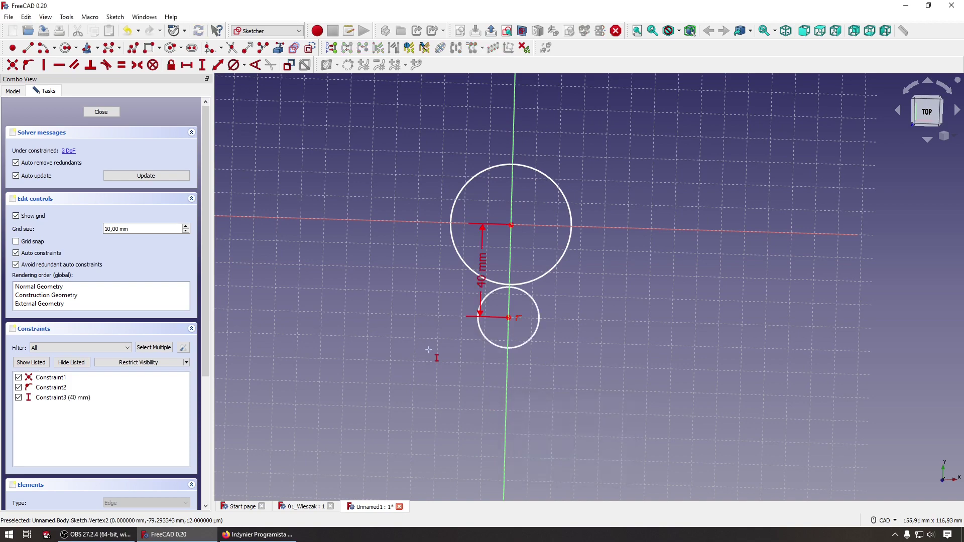
scroll(427, 344, up, 1)
scroll(428, 340, up, 2)
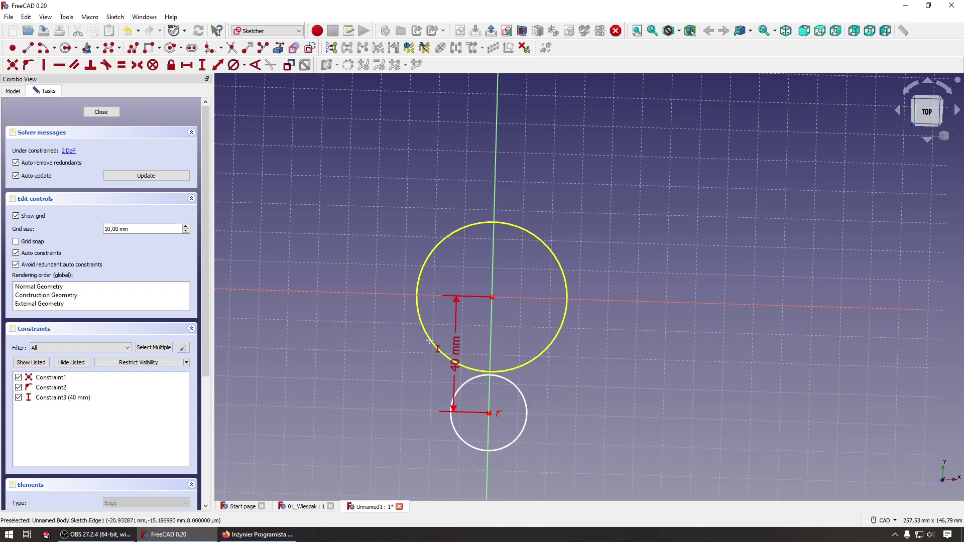
drag(455, 347, 354, 347)
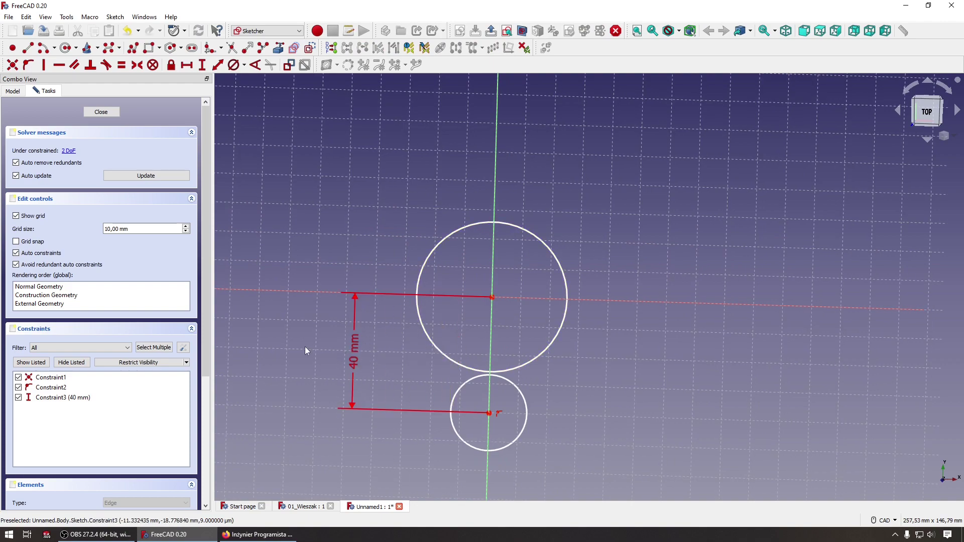
scroll(305, 345, up, 1)
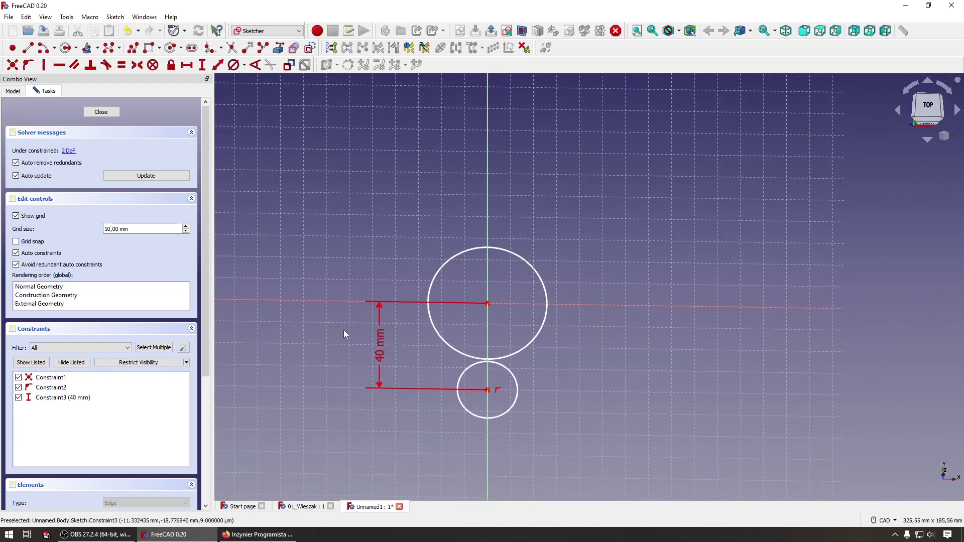
middle_drag(306, 326, 345, 330)
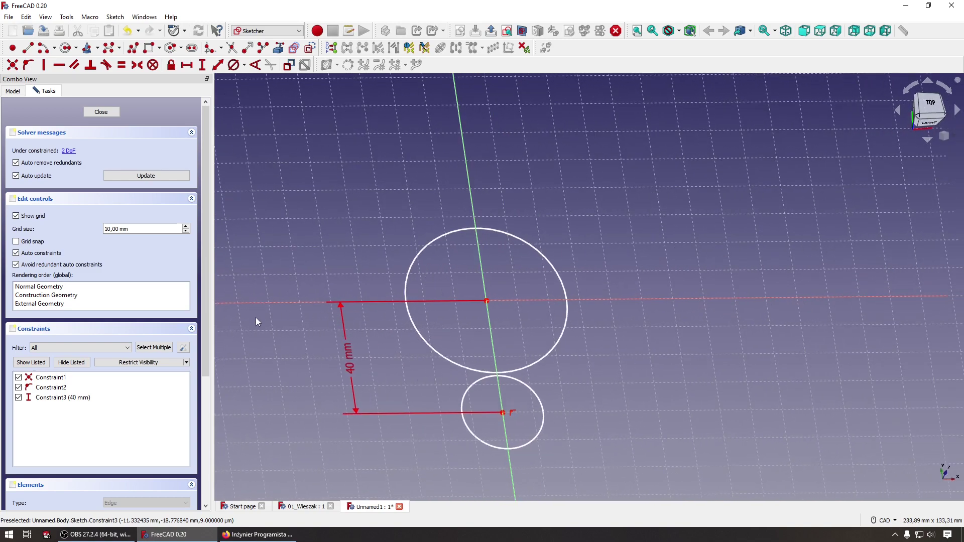
click(244, 66)
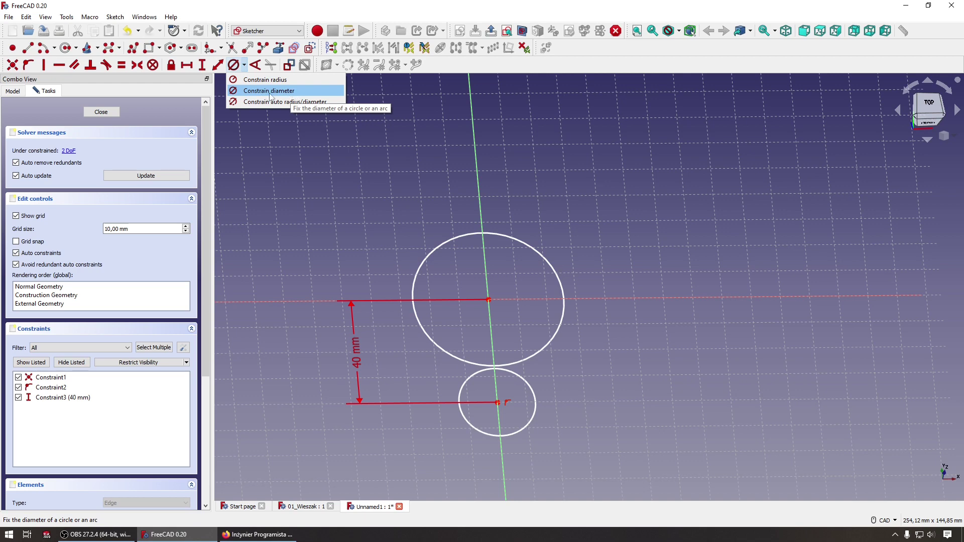
Apply diameter constraints: 25 mm on the large circle and 15 mm on the small circle
click(270, 91)
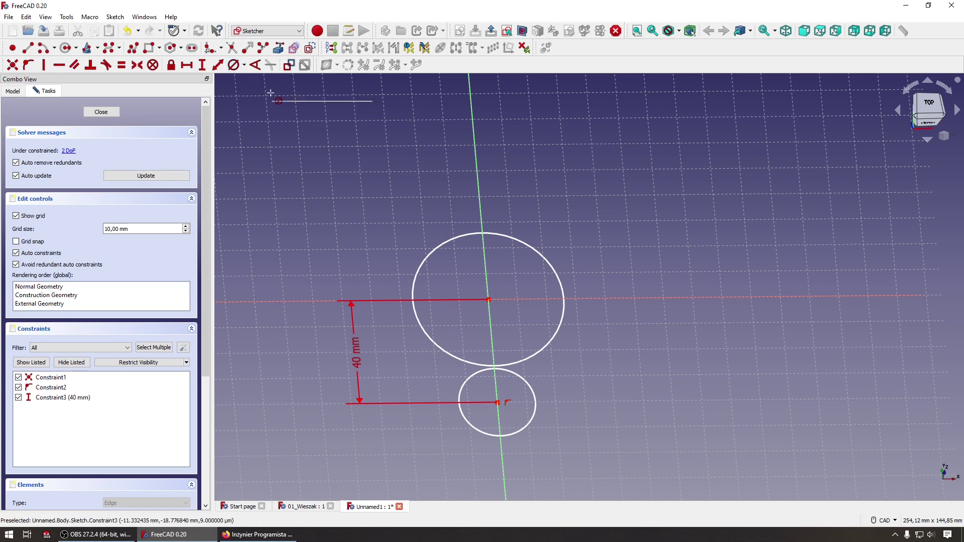
click(528, 246)
drag(581, 242, 654, 217)
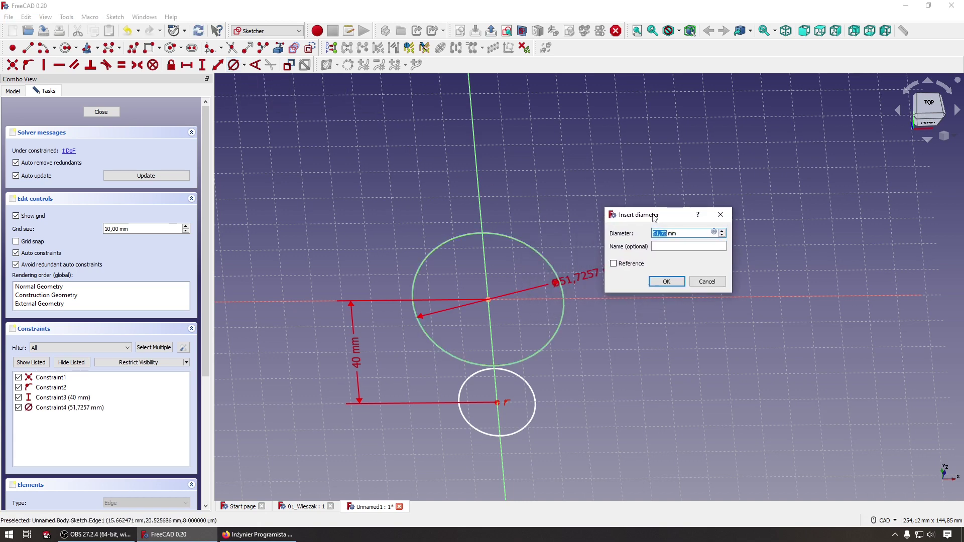
text(25)
key(Return)
scroll(552, 376, up, 2)
scroll(532, 387, up, 2)
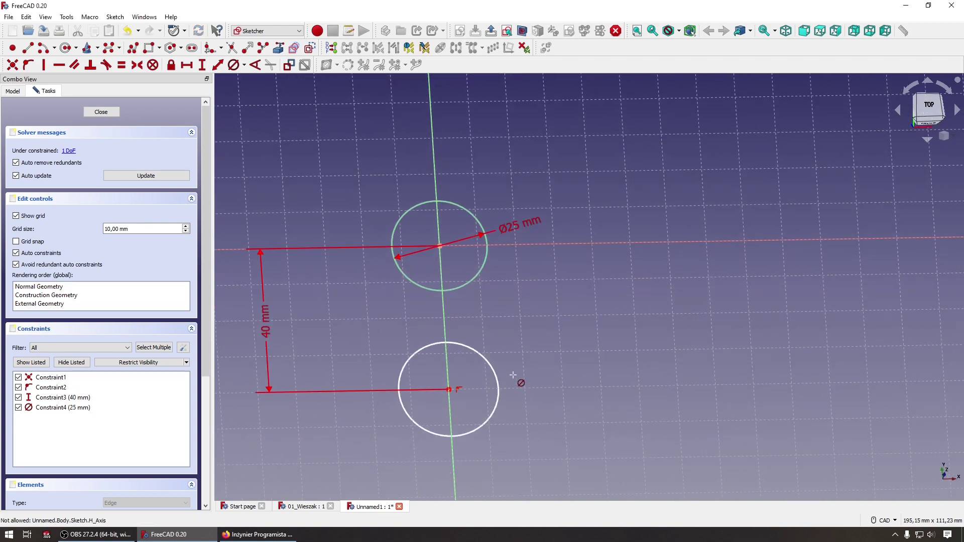
click(490, 366)
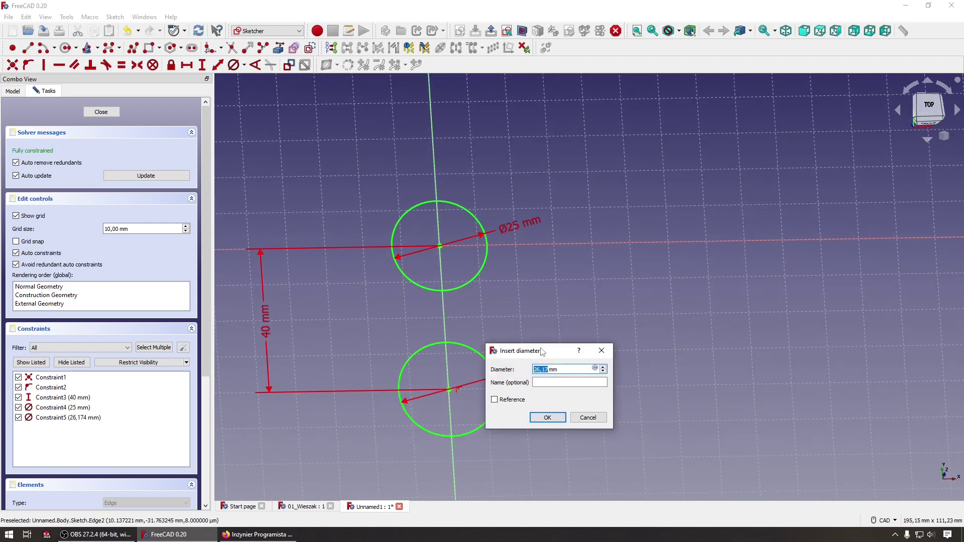
key(Return)
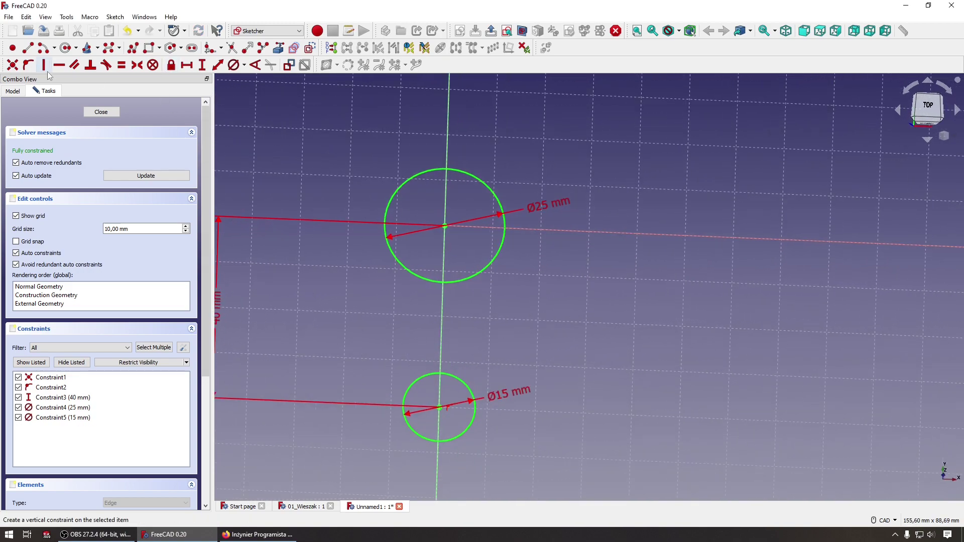
Draw one line down each side, from the large circle to the small circle
click(28, 50)
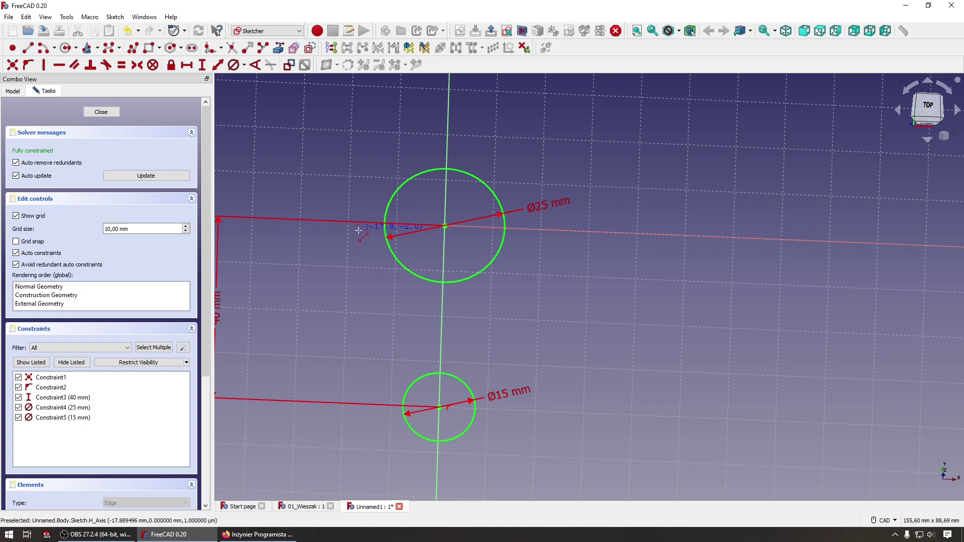
click(355, 234)
click(382, 414)
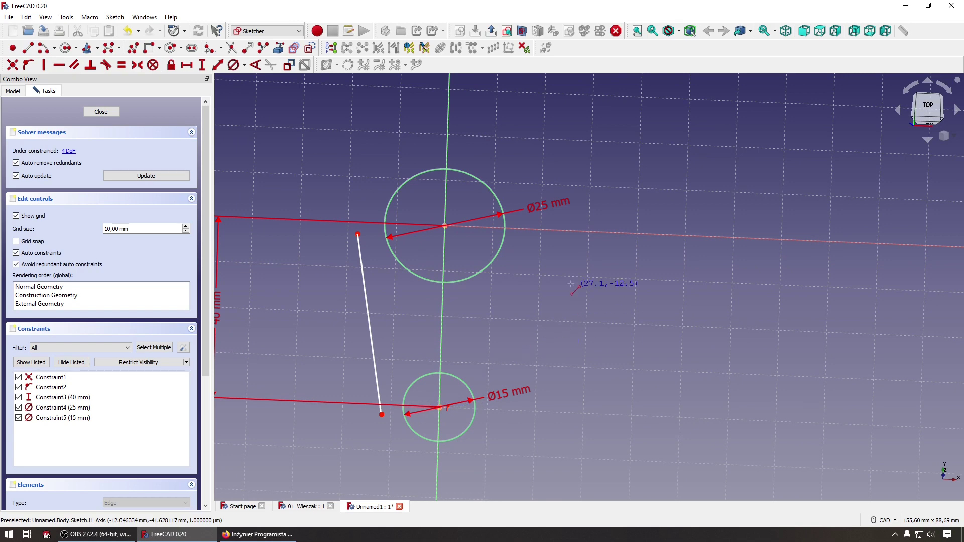
click(551, 250)
click(510, 429)
scroll(617, 373, up, 2)
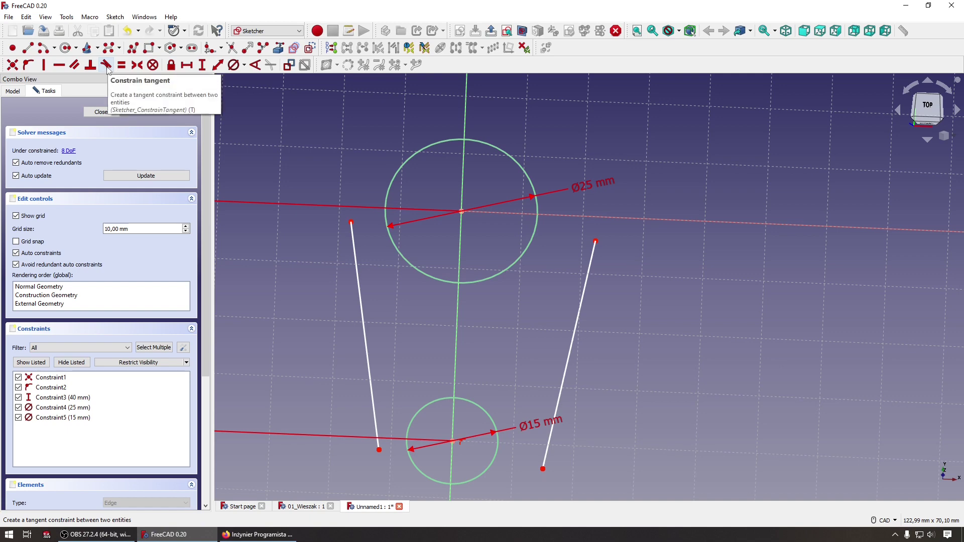
Constrain the left line tangent to the large circle and pull its top endpoint down
click(106, 66)
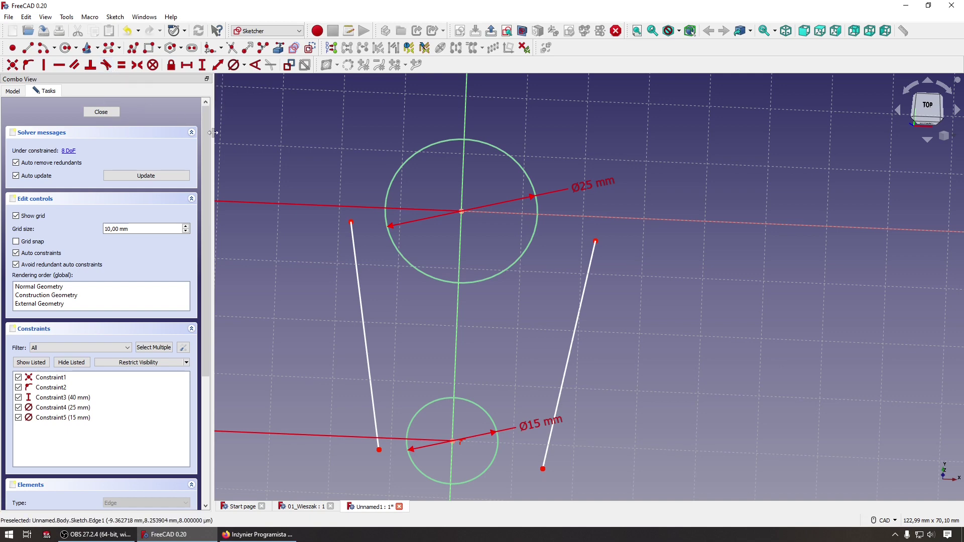
click(354, 244)
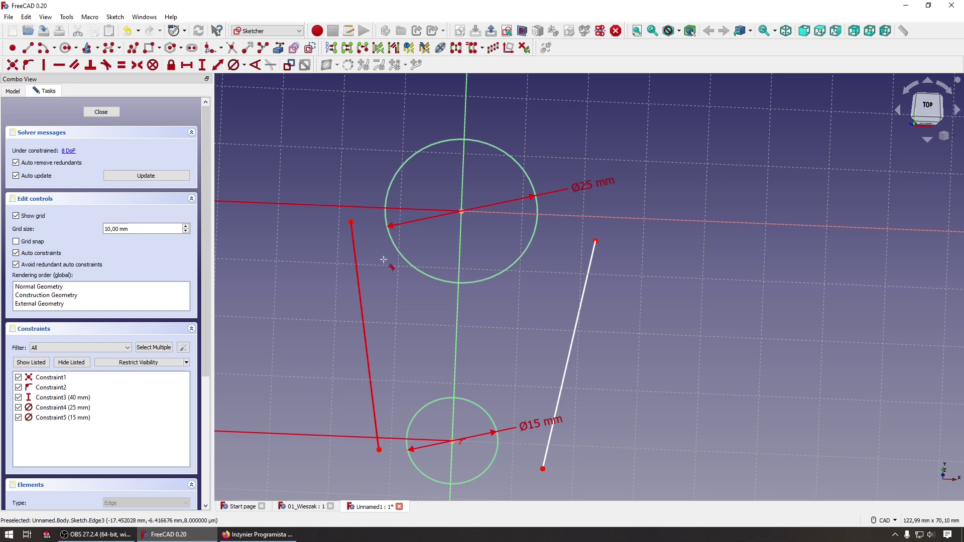
click(392, 241)
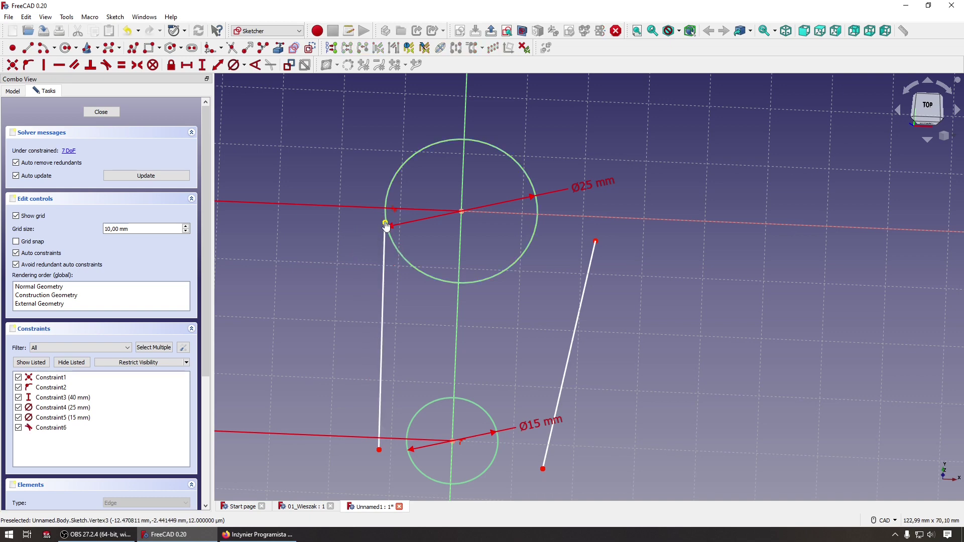
mouse_move(385, 221)
mouse_down()
mouse_move(393, 293)
mouse_move(377, 292)
mouse_move(388, 275)
mouse_move(377, 273)
mouse_move(387, 273)
mouse_move(371, 275)
mouse_move(399, 277)
mouse_move(390, 232)
mouse_move(400, 164)
mouse_move(419, 151)
mouse_move(372, 206)
mouse_move(381, 198)
mouse_move(384, 274)
mouse_up()
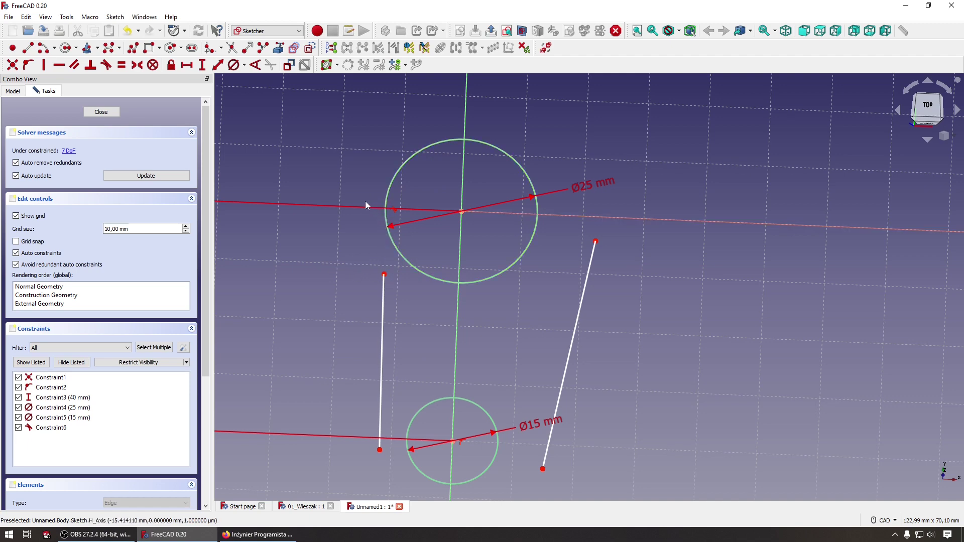
Attach the left line's top endpoint onto the Ø25 mm circle
click(26, 66)
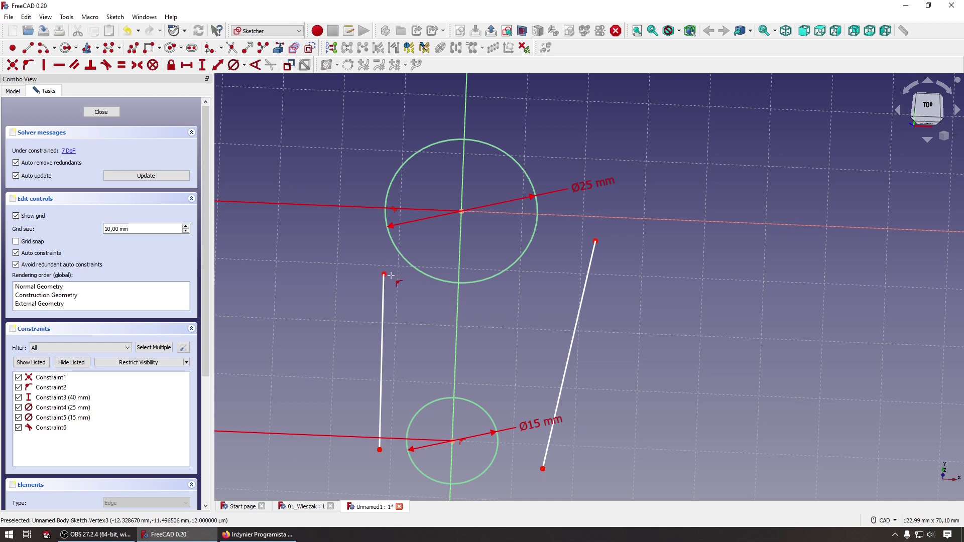
click(387, 274)
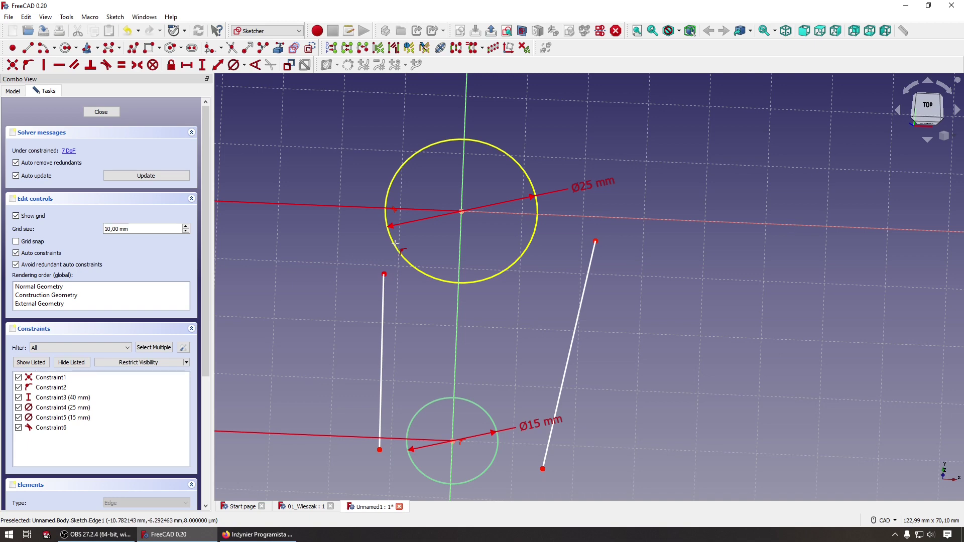
click(395, 243)
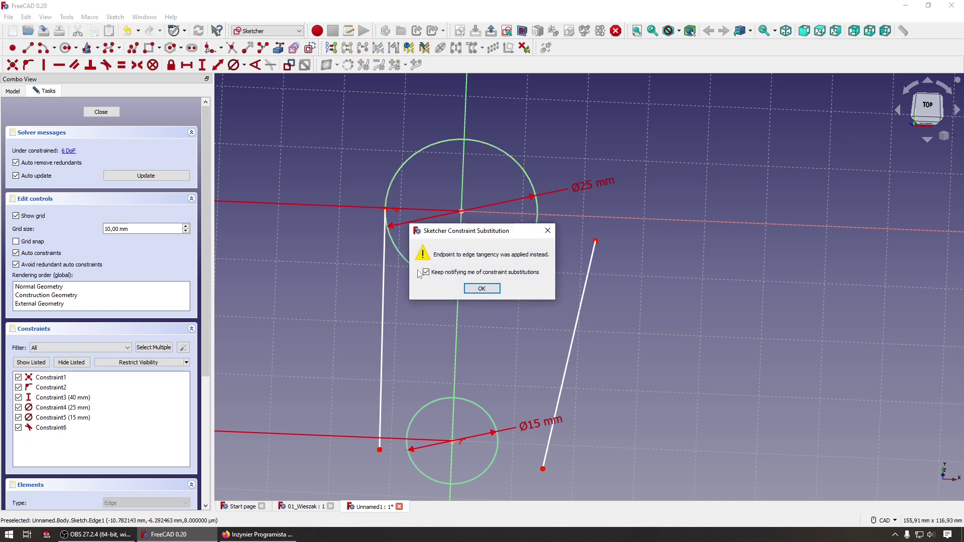
click(480, 289)
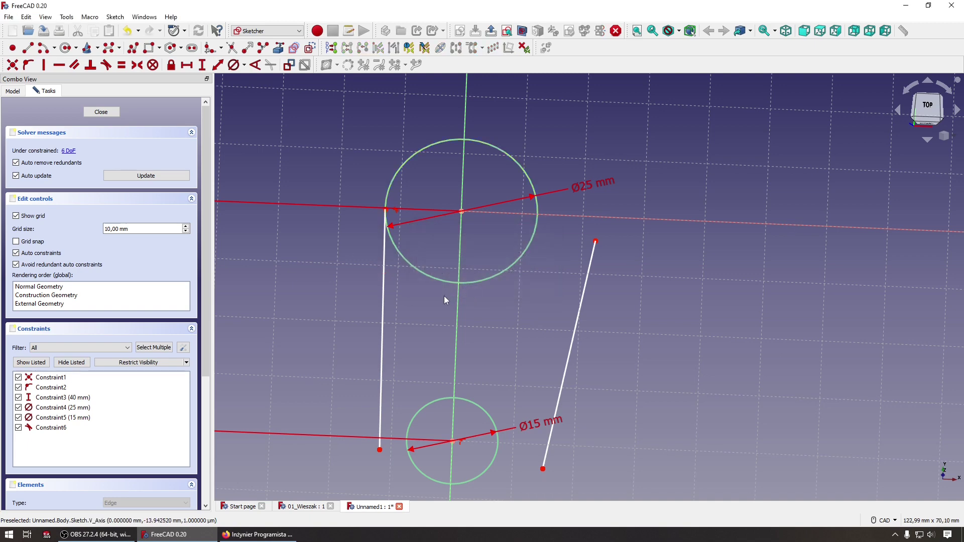
Snap the left line's lower end onto the Ø15 mm circle and make the line tangent
mouse_move(380, 450)
mouse_down()
mouse_move(430, 384)
mouse_move(426, 362)
mouse_move(435, 394)
mouse_move(408, 391)
mouse_move(400, 428)
mouse_move(402, 409)
mouse_up()
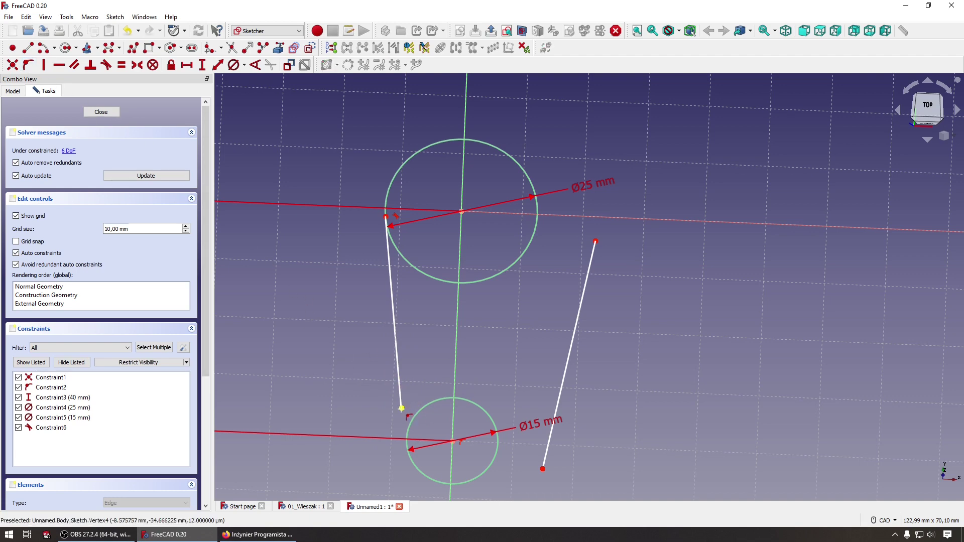
mouse_move(401, 408)
mouse_down()
mouse_move(415, 420)
mouse_move(419, 409)
mouse_up()
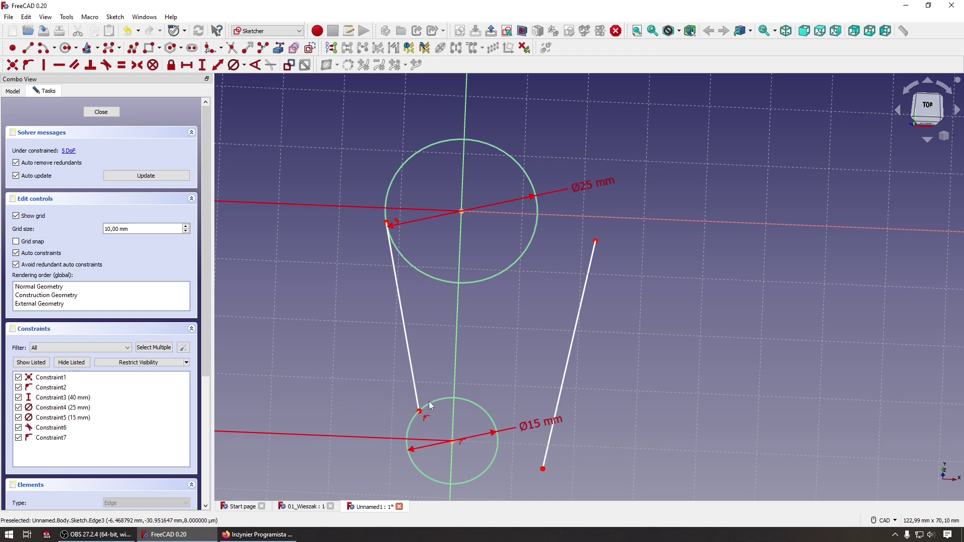
drag(421, 417, 470, 512)
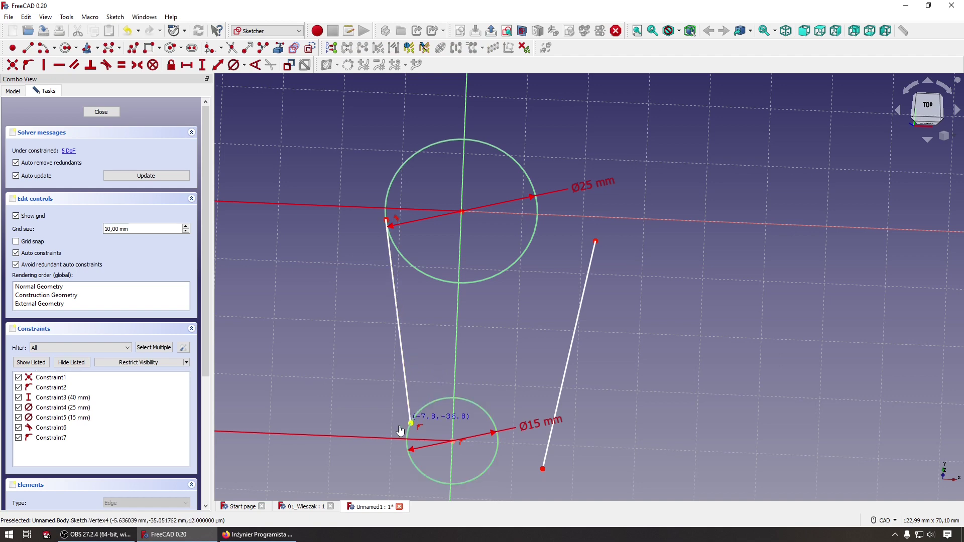
drag(407, 476, 406, 403)
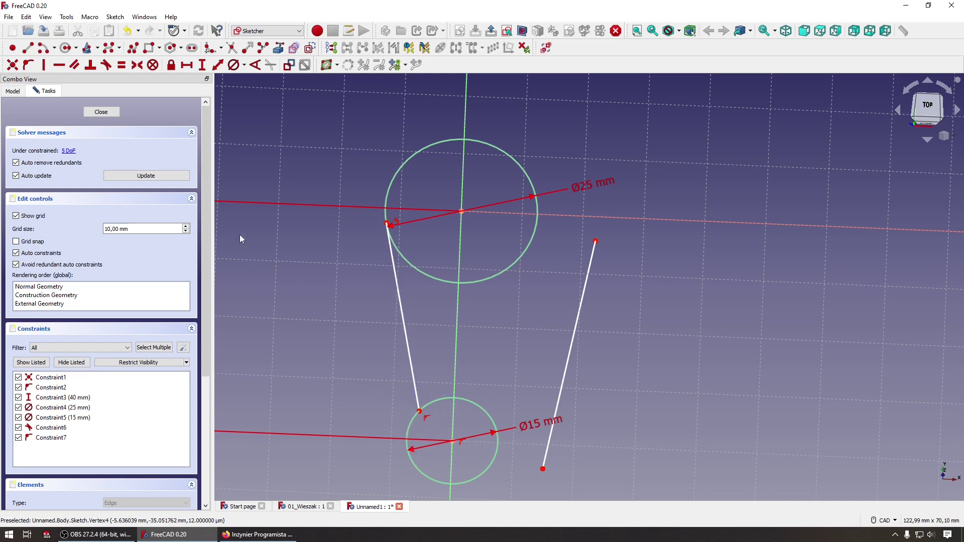
click(419, 404)
click(482, 289)
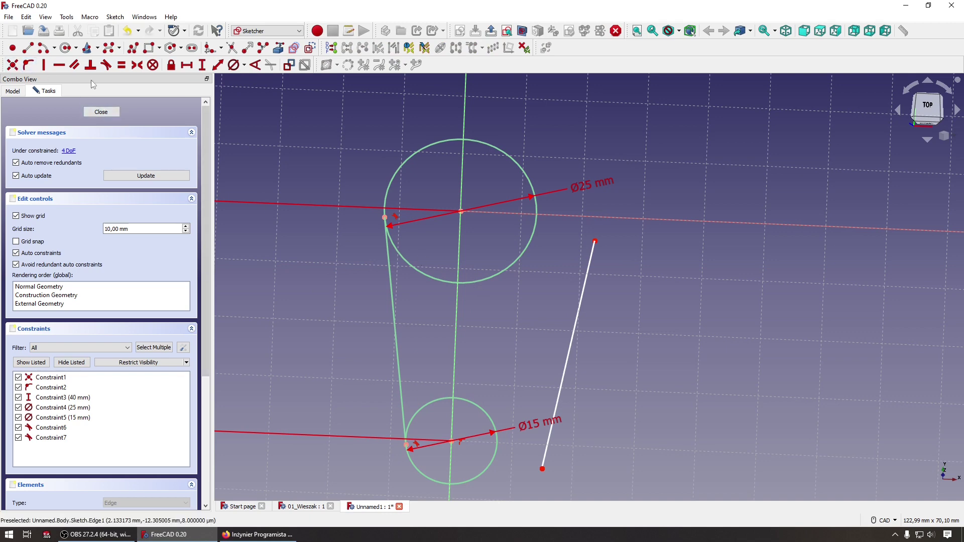
Attach the right line's top end to the big circle and bottom end to the small circle
click(595, 241)
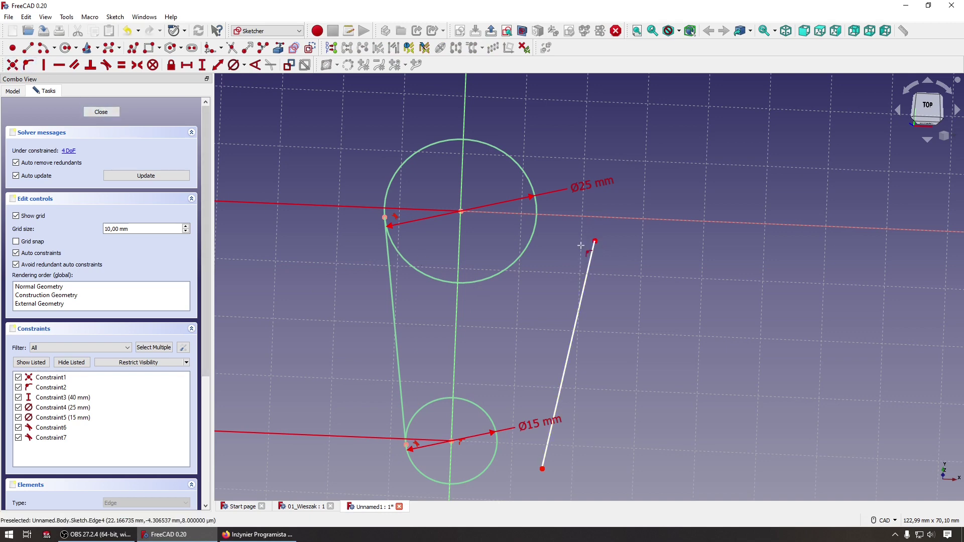
click(517, 262)
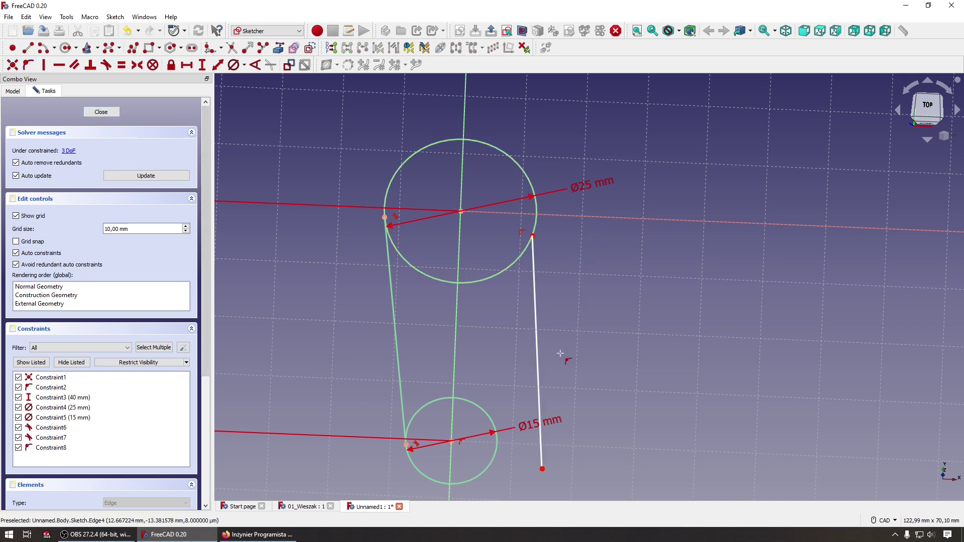
click(542, 469)
click(494, 451)
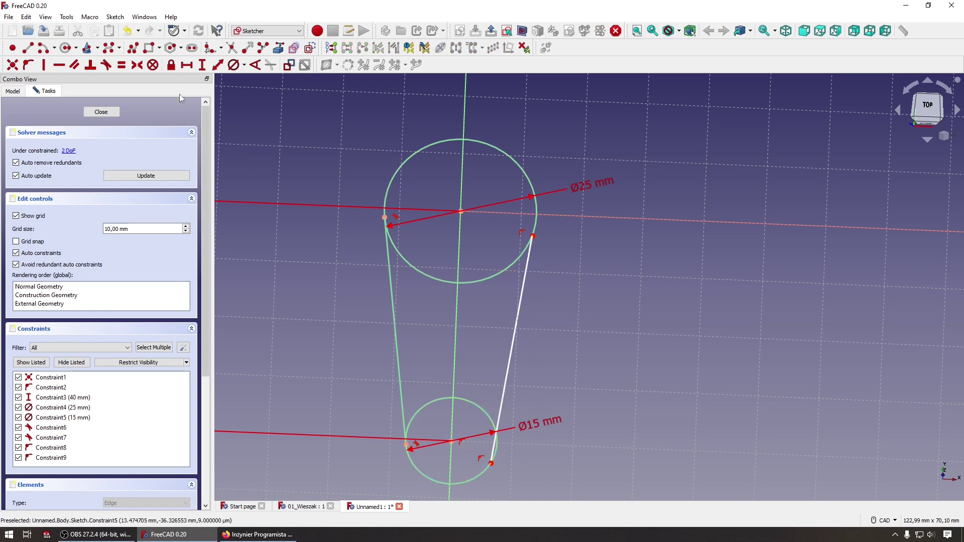
Make the right line tangent to the small and big circles, fully constraining the sketch
click(106, 65)
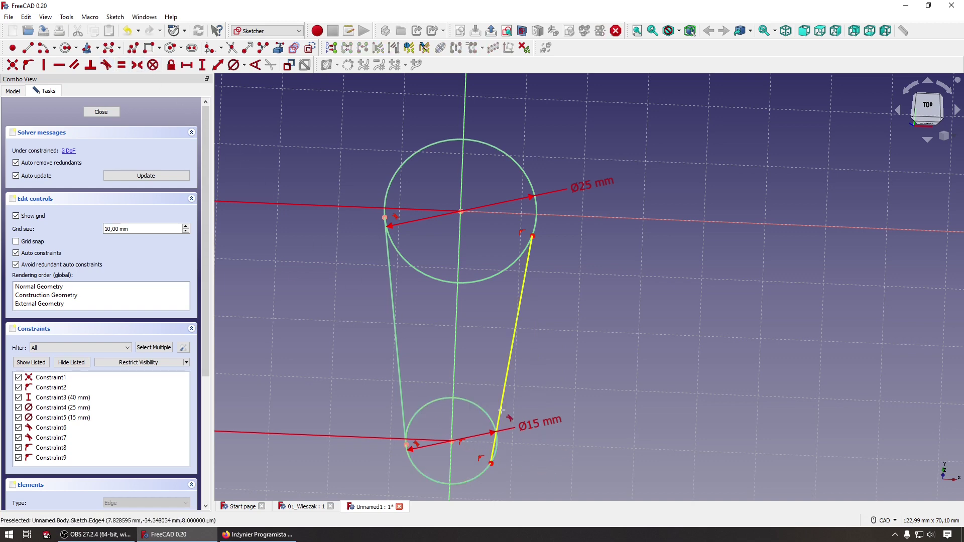
click(495, 426)
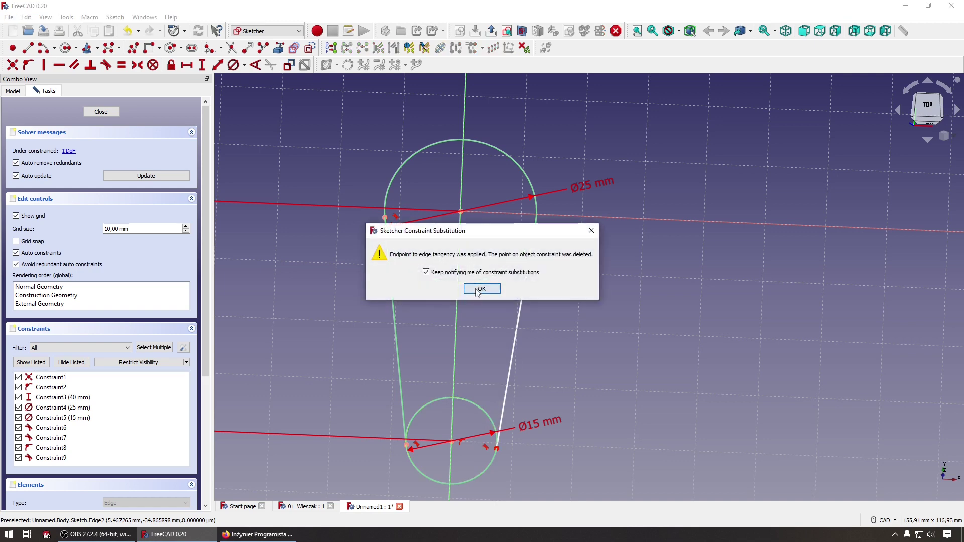
click(479, 289)
click(531, 260)
click(535, 220)
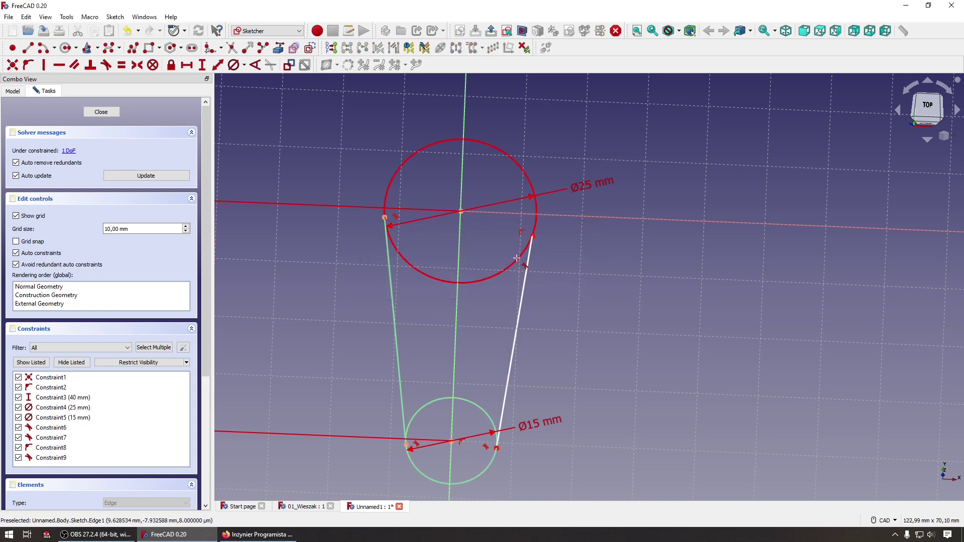
click(501, 290)
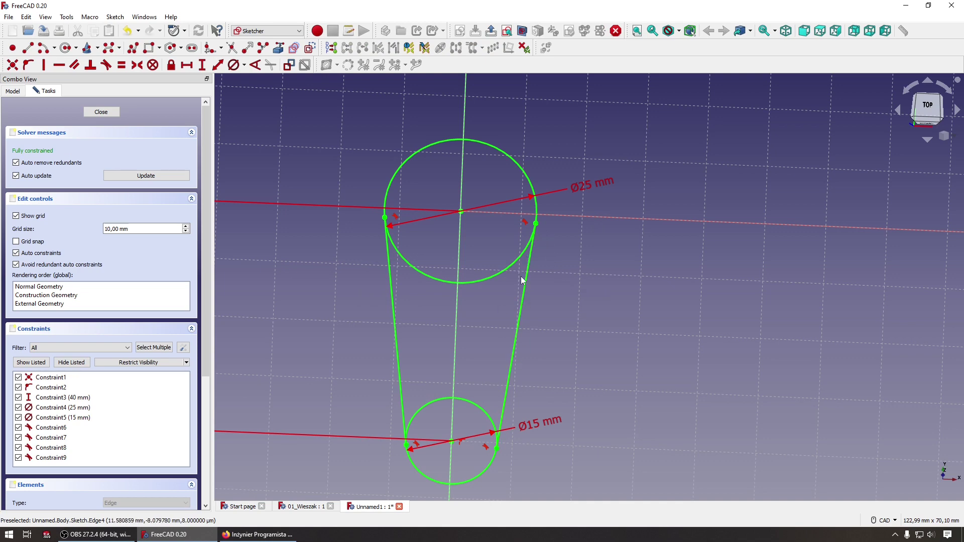
click(463, 107)
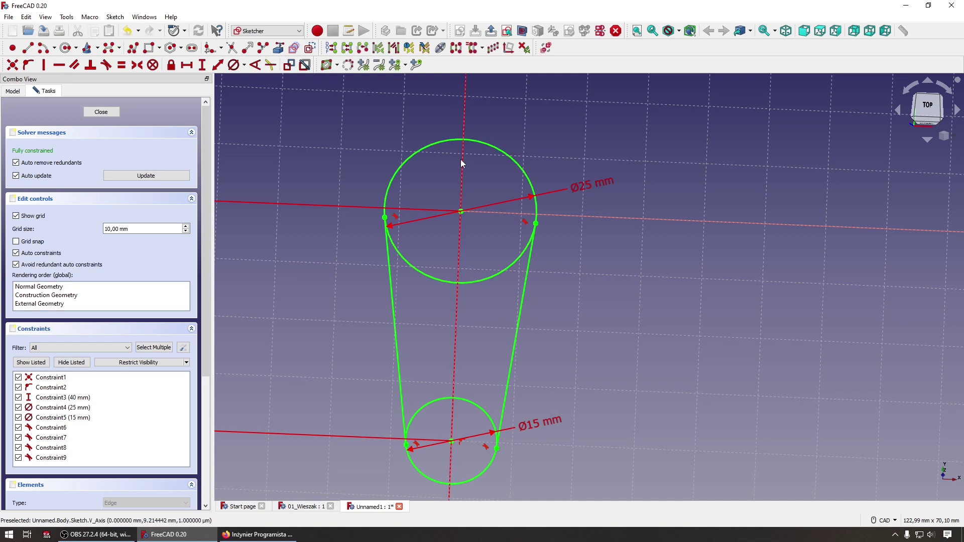
click(421, 317)
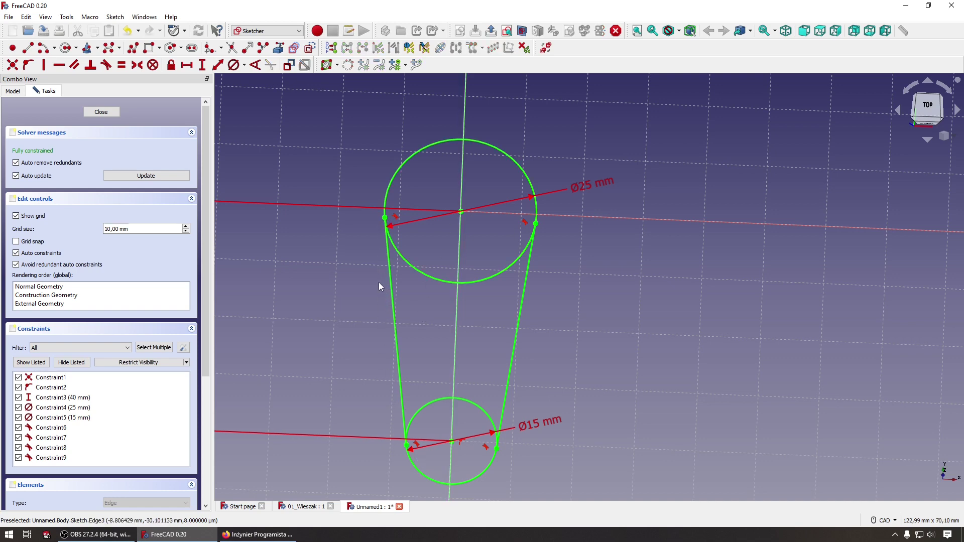
mouse_move(379, 282)
middle_down()
mouse_move(344, 260)
mouse_move(410, 305)
middle_up()
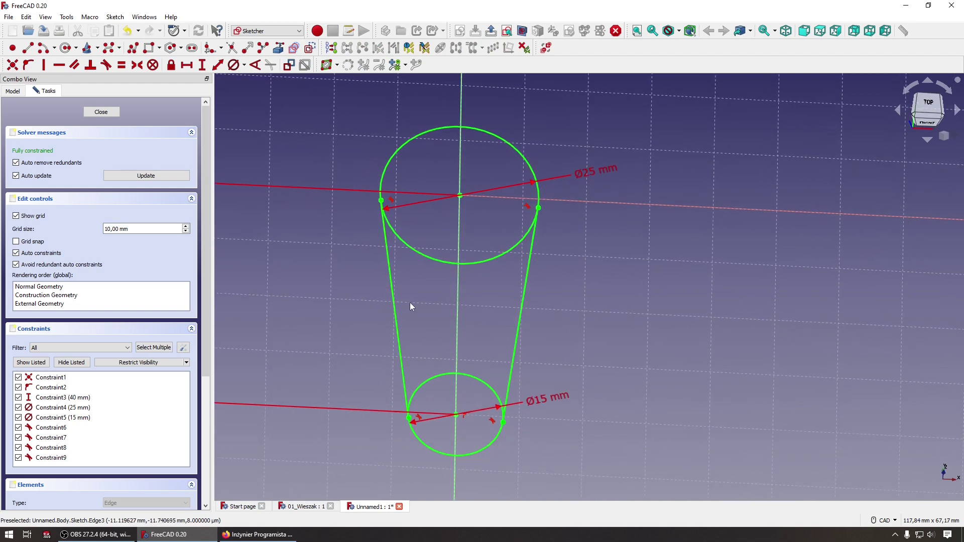
mouse_move(448, 389)
middle_down()
mouse_move(454, 342)
mouse_move(447, 303)
mouse_move(430, 286)
middle_up()
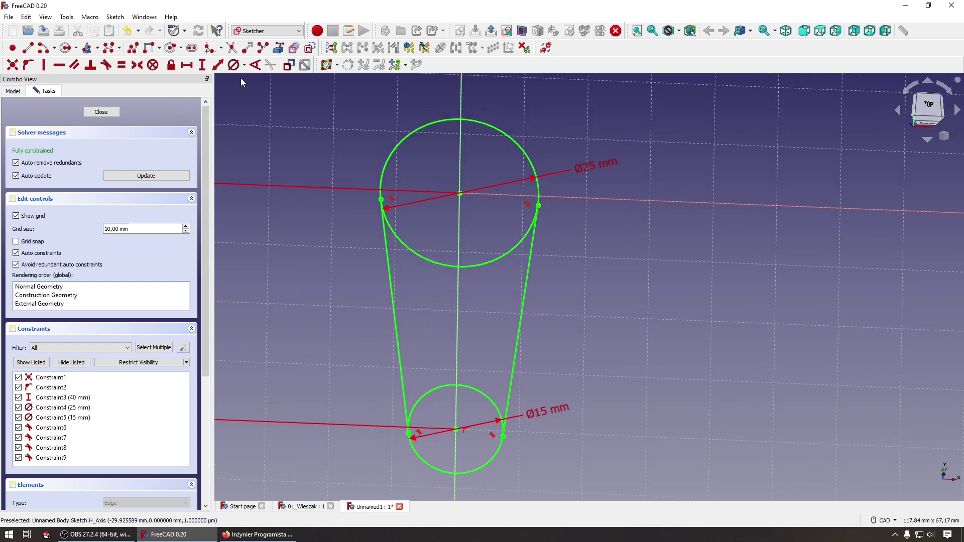
Trim away the inner arcs of the large and small circles
click(233, 52)
click(442, 267)
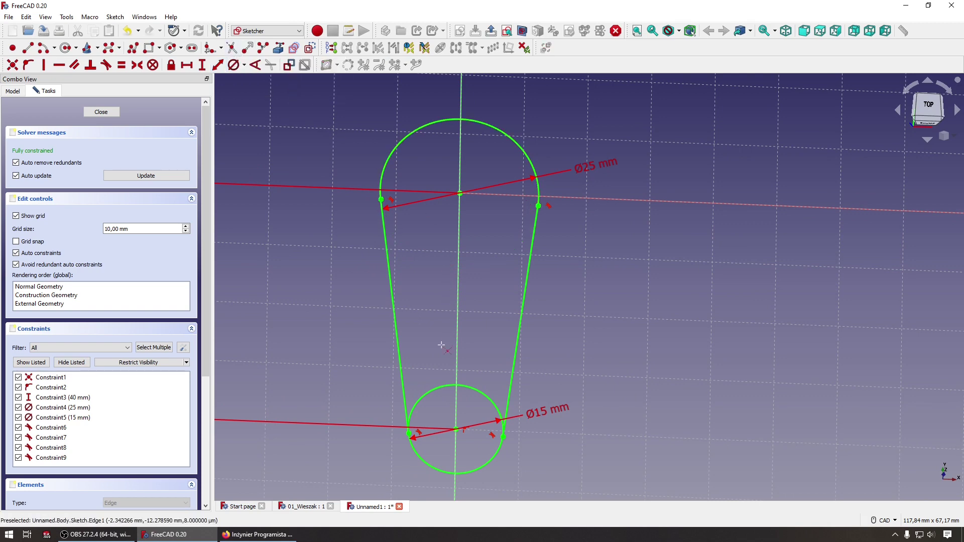
click(433, 389)
mouse_move(396, 376)
middle_down()
mouse_move(292, 312)
mouse_move(288, 335)
mouse_move(311, 393)
mouse_move(359, 385)
middle_up()
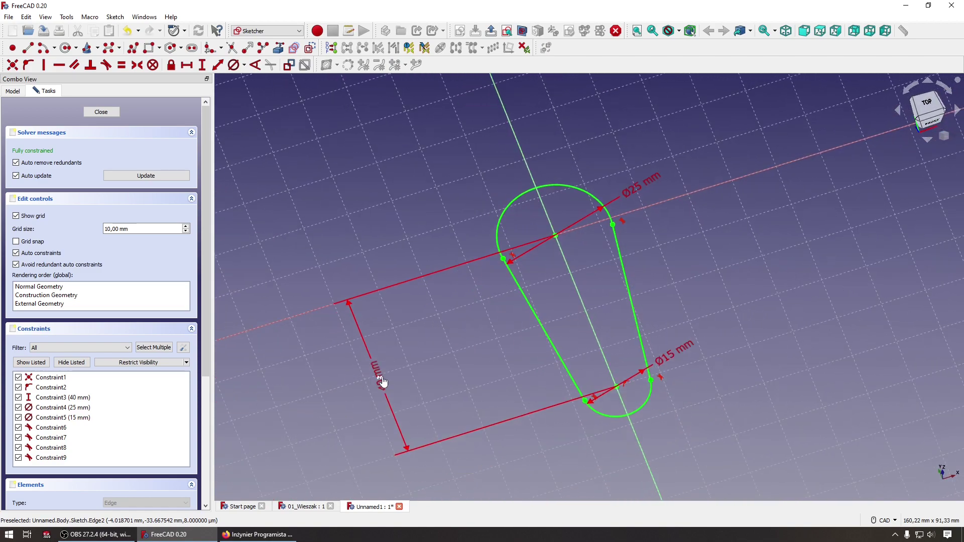
Move the 40 mm dimension clear of the closed outline
drag(382, 377, 485, 356)
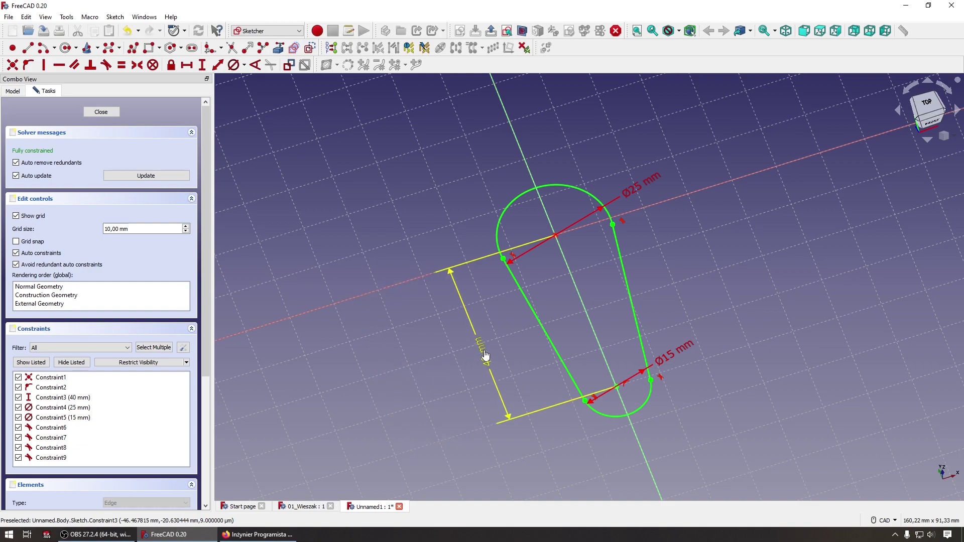
mouse_move(485, 355)
middle_down()
mouse_move(616, 279)
mouse_move(578, 285)
mouse_move(373, 239)
mouse_move(128, 160)
mouse_move(65, 115)
middle_up()
middle_drag(153, 173, 171, 178)
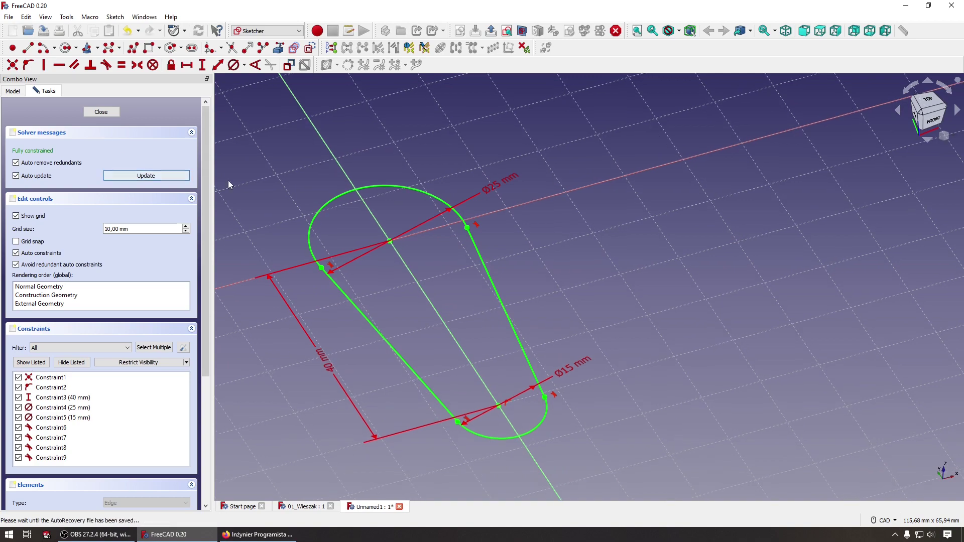
middle_drag(229, 185, 274, 170)
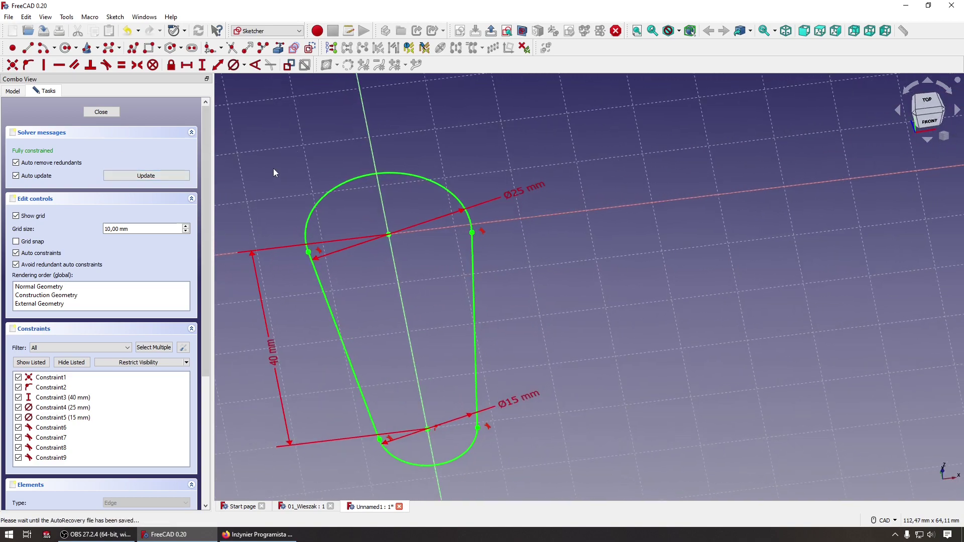
mouse_move(364, 237)
middle_down()
mouse_move(387, 248)
mouse_move(389, 227)
mouse_move(426, 177)
middle_up()
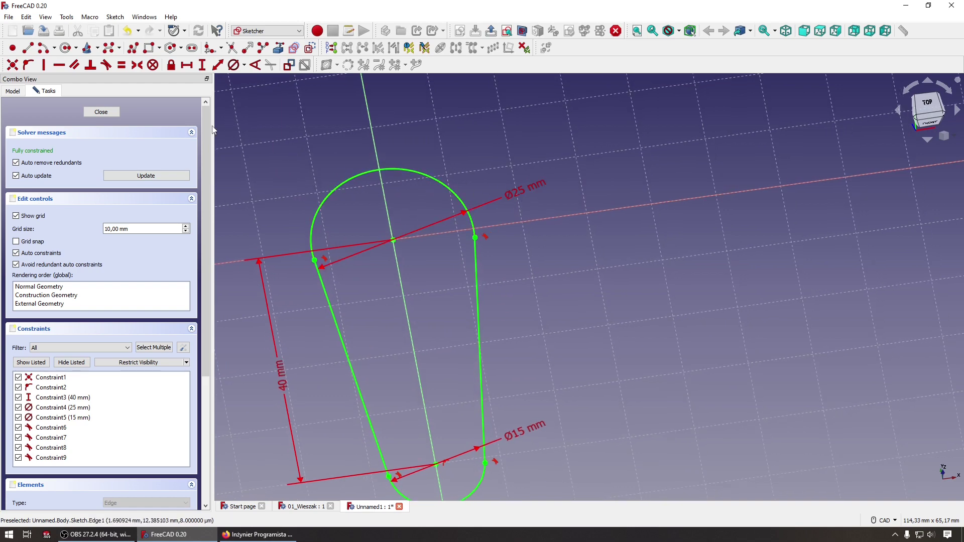
Draw a circle centred on the origin and move the Ø15 mm dimension clear
click(64, 48)
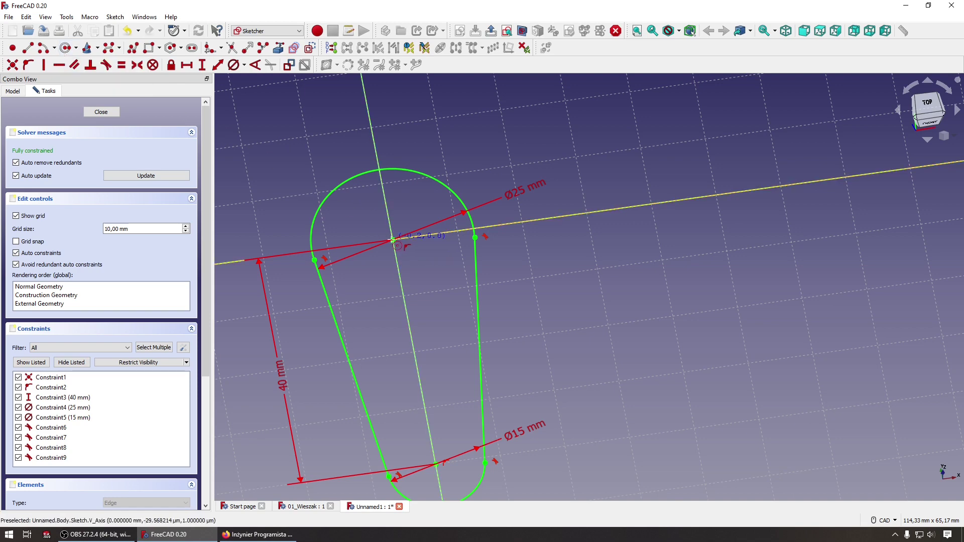
click(393, 241)
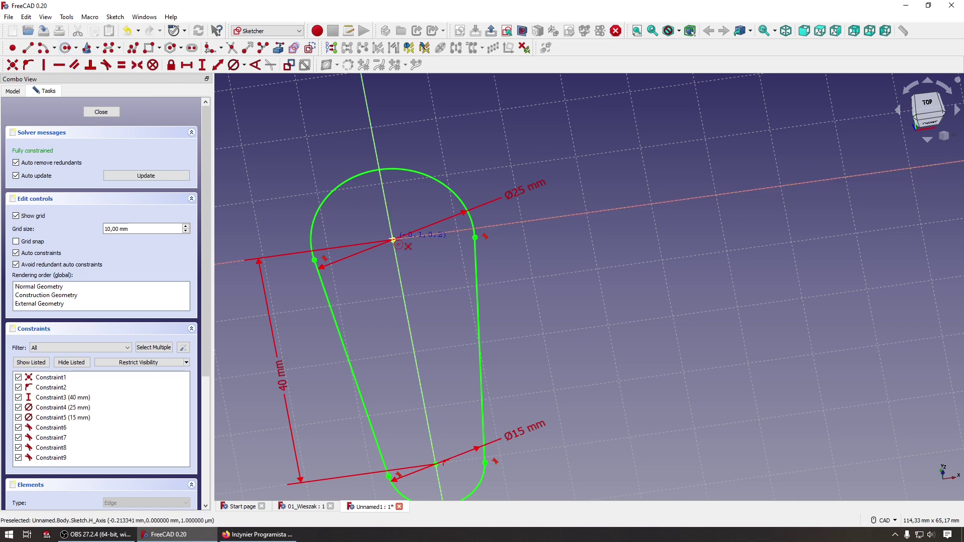
click(411, 216)
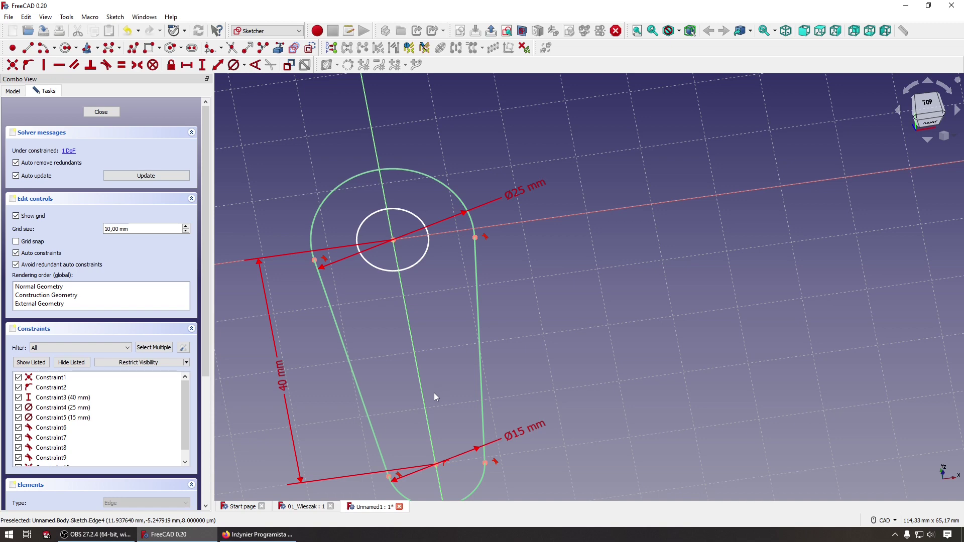
middle_drag(502, 221, 165, 203)
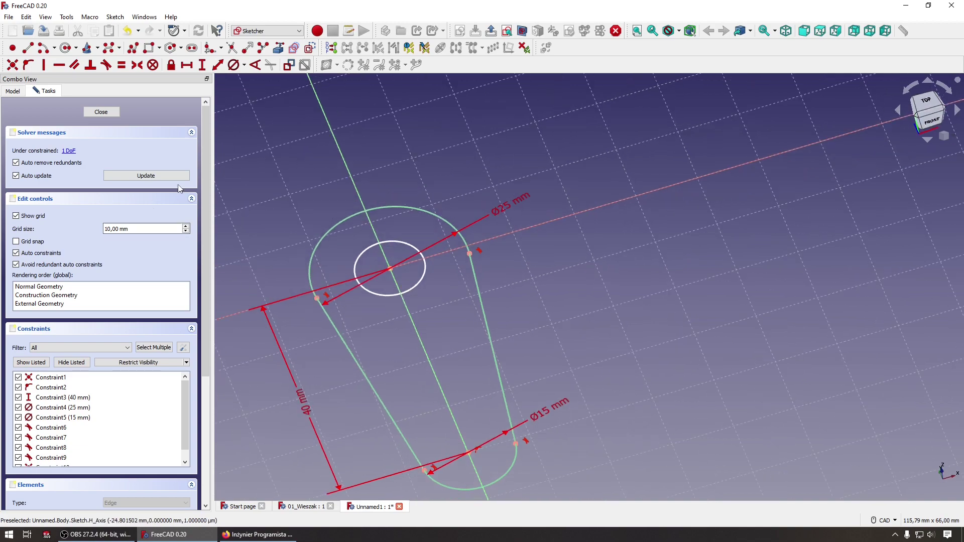
middle_drag(352, 226, 474, 290)
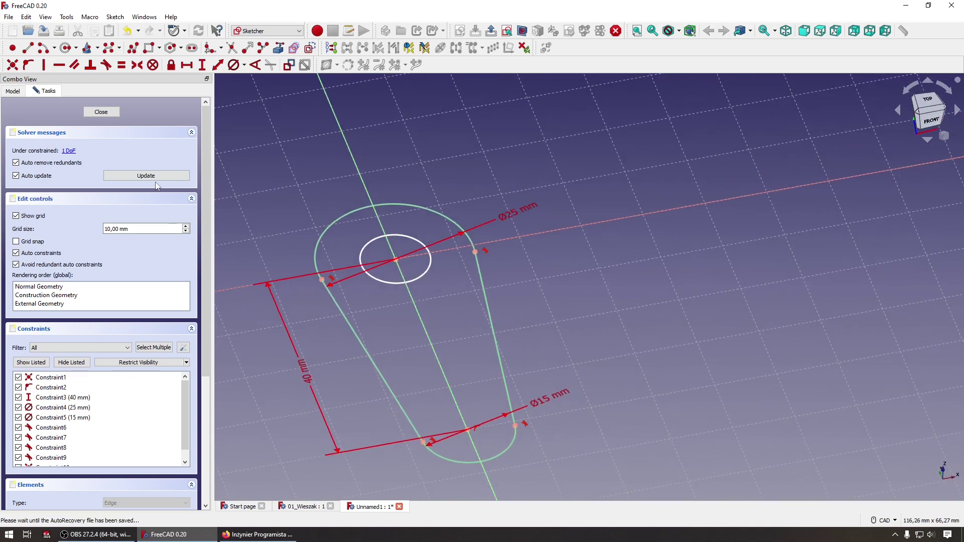
mouse_move(565, 434)
mouse_down()
mouse_move(577, 388)
mouse_move(533, 366)
mouse_up()
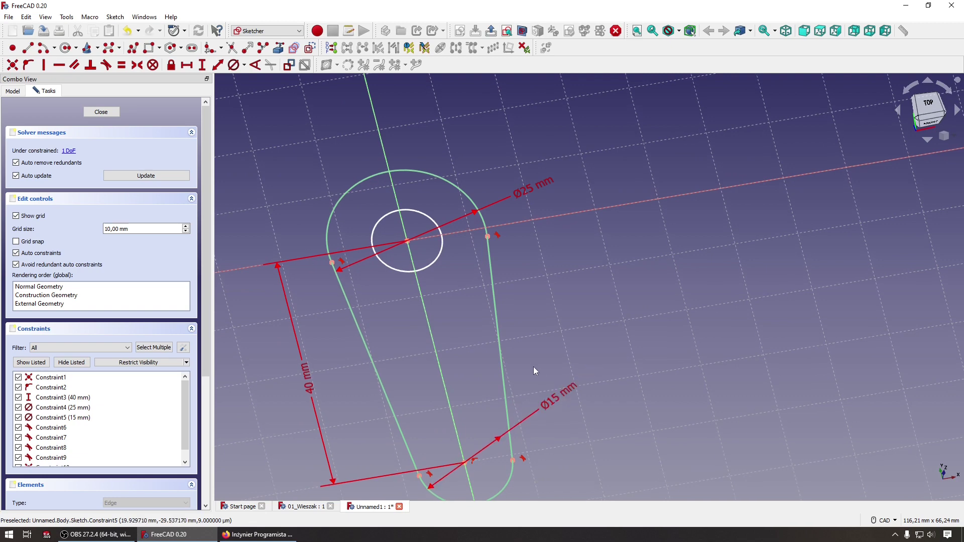
middle_drag(533, 367, 442, 286)
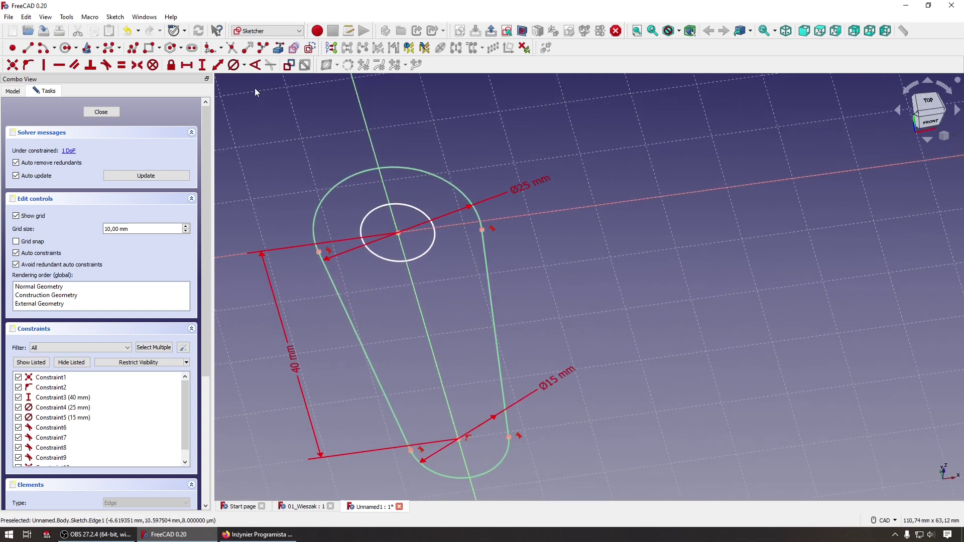
Give the inner circle an 8,2 mm diameter constraint
click(234, 65)
click(427, 214)
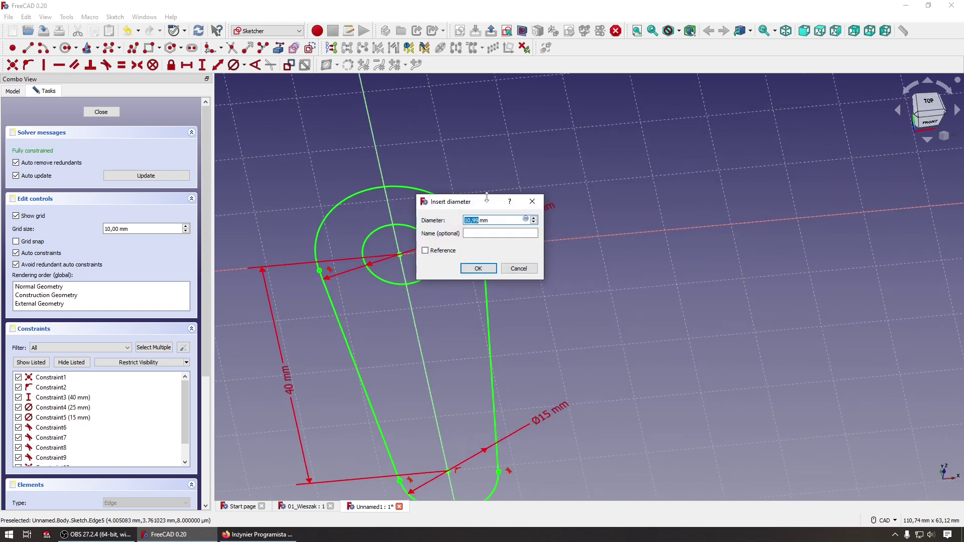
key(Return)
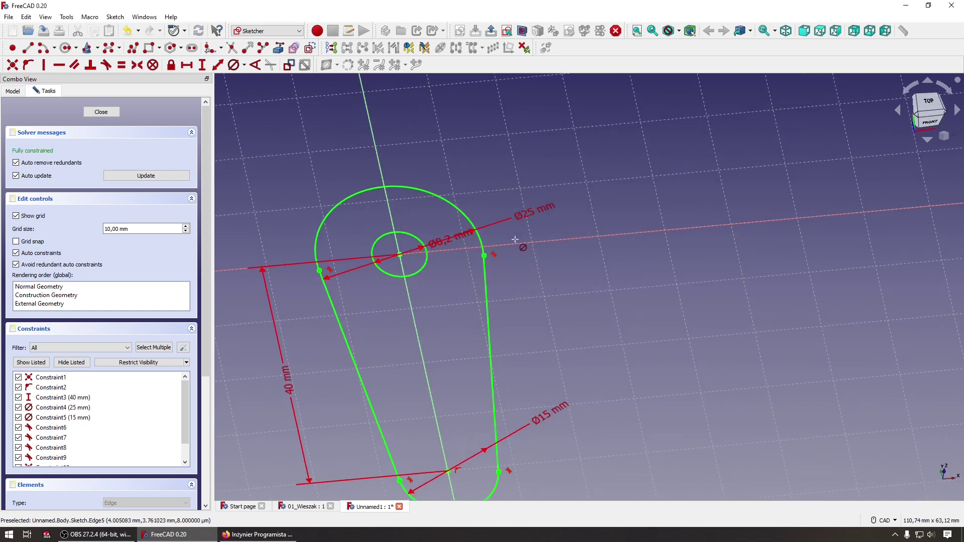
drag(424, 250, 436, 208)
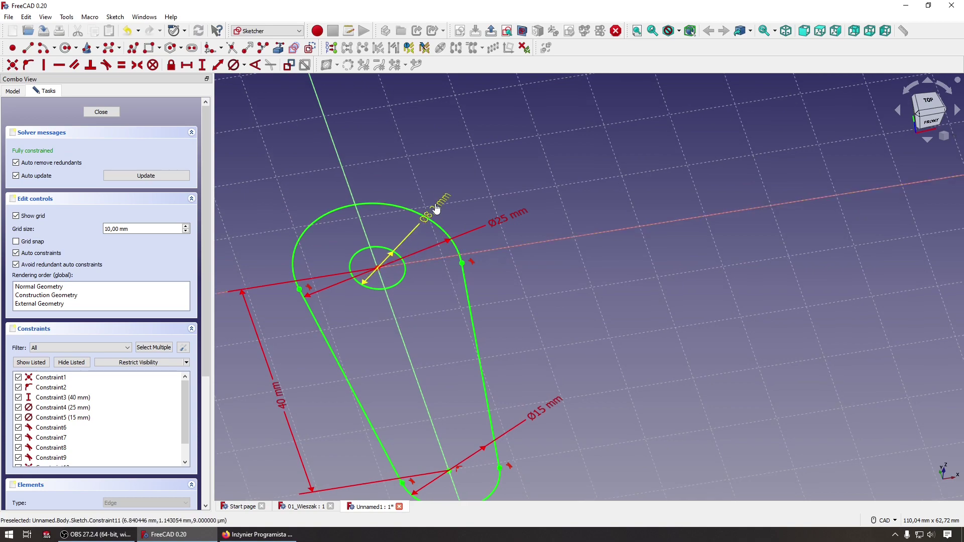
mouse_move(437, 208)
middle_down()
mouse_move(511, 238)
mouse_move(424, 253)
middle_up()
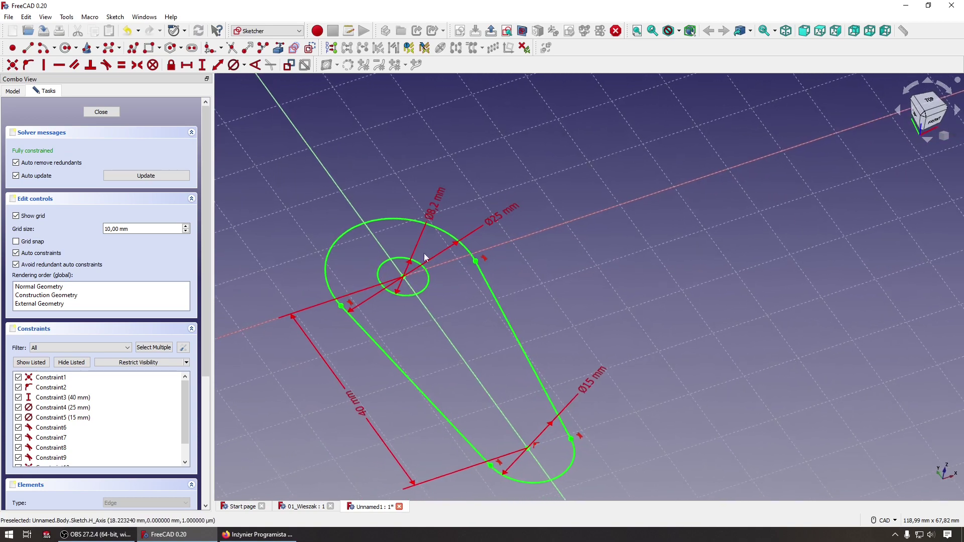
Close the sketch and pad it 15 mm into a solid holed arm
click(85, 111)
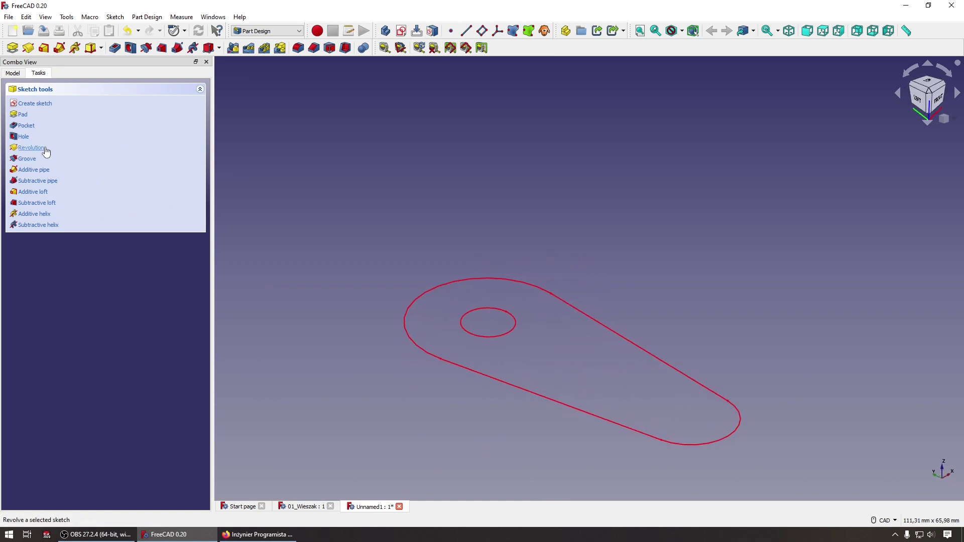
click(12, 48)
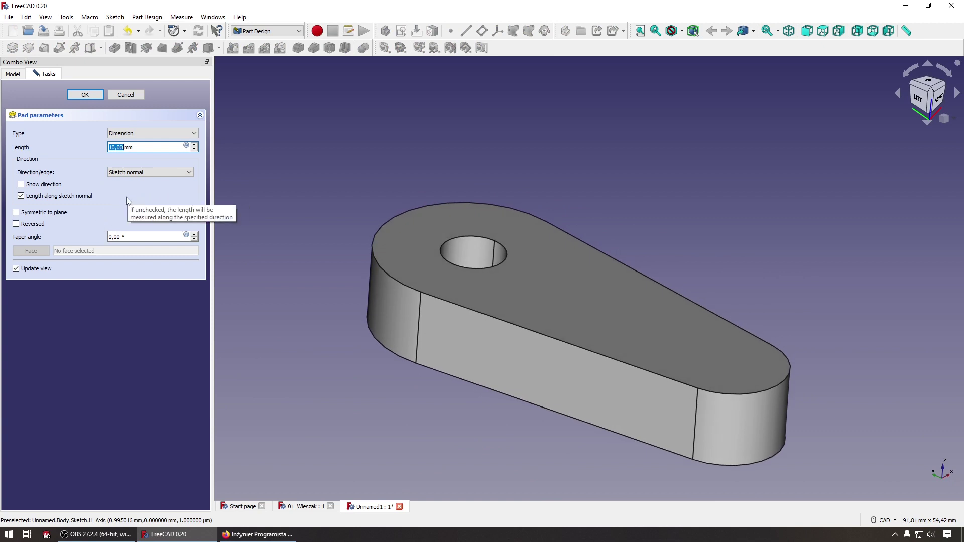
key(Return)
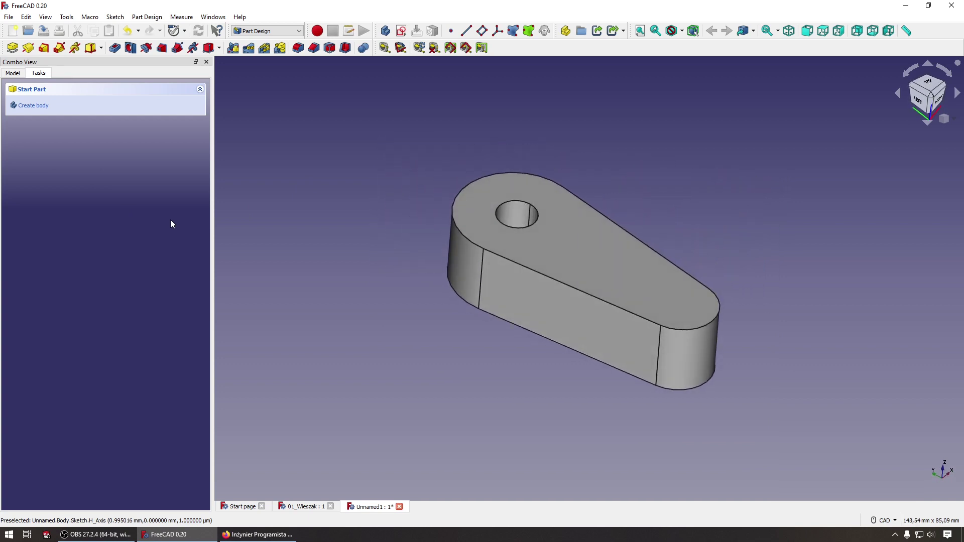
Create a new sketch on the arm's top face
click(12, 73)
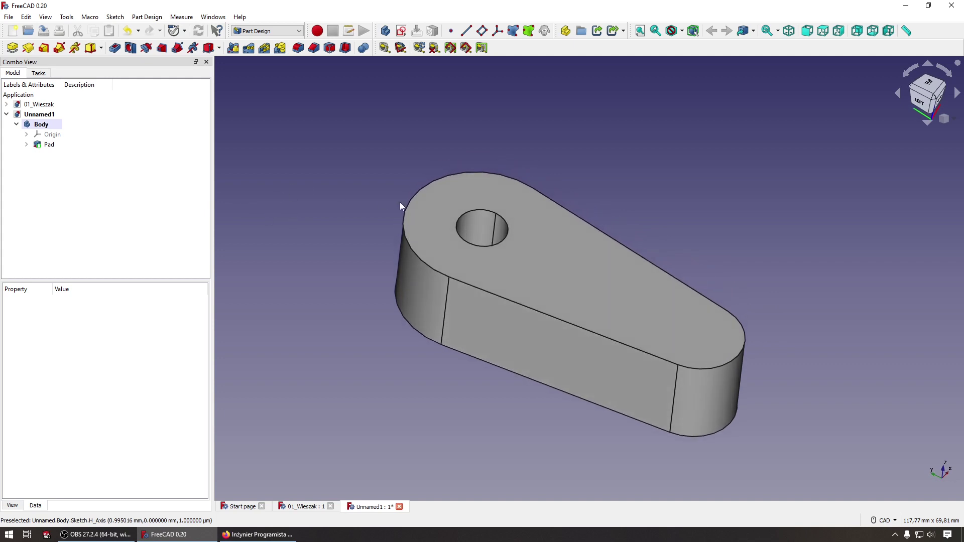
click(560, 227)
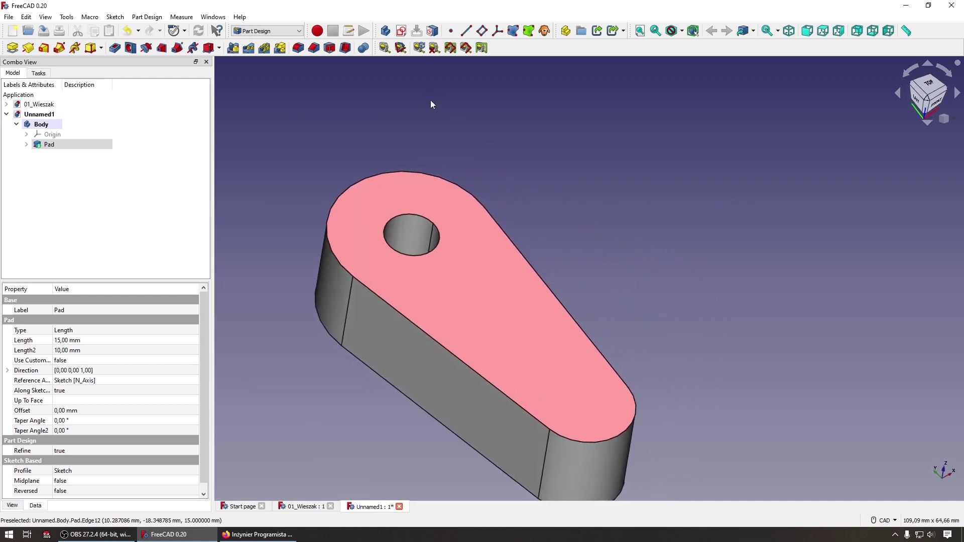
click(401, 35)
Draw a circle centred on the sketch origin over the hole
key(0)
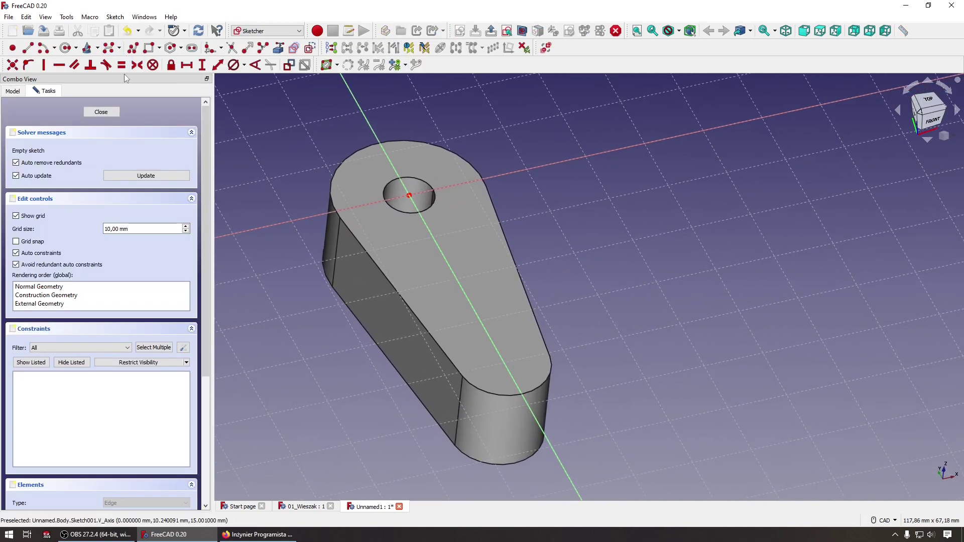
click(65, 48)
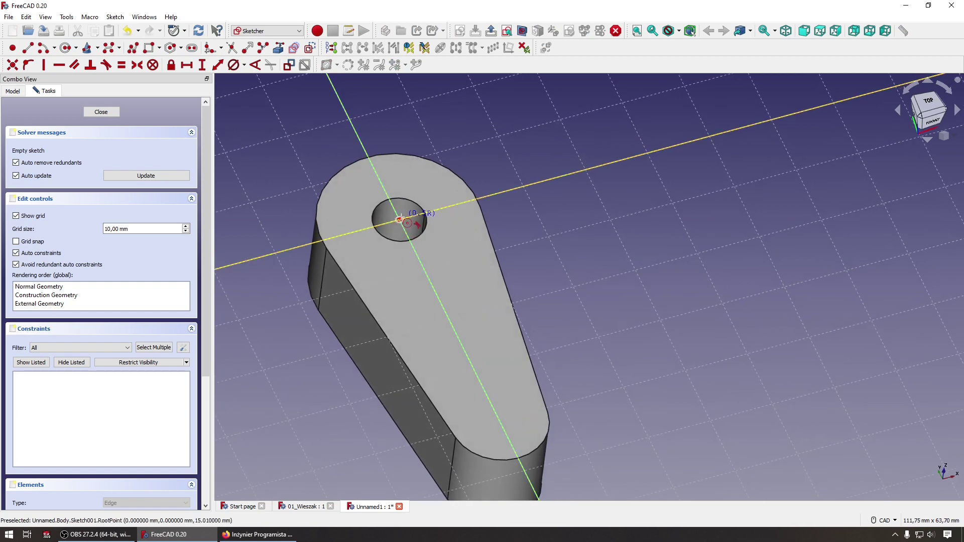
click(400, 219)
click(429, 175)
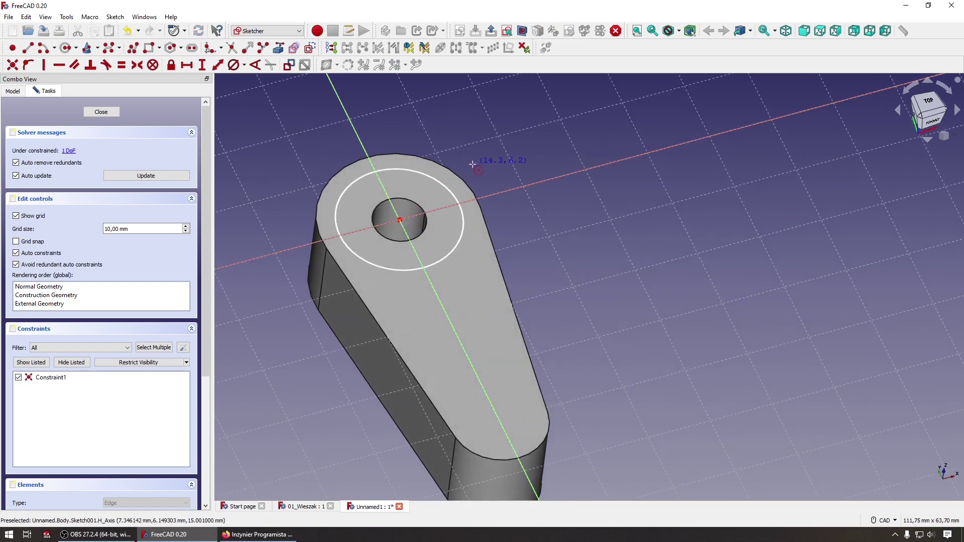
mouse_move(474, 164)
middle_down()
mouse_move(442, 226)
mouse_move(418, 185)
middle_up()
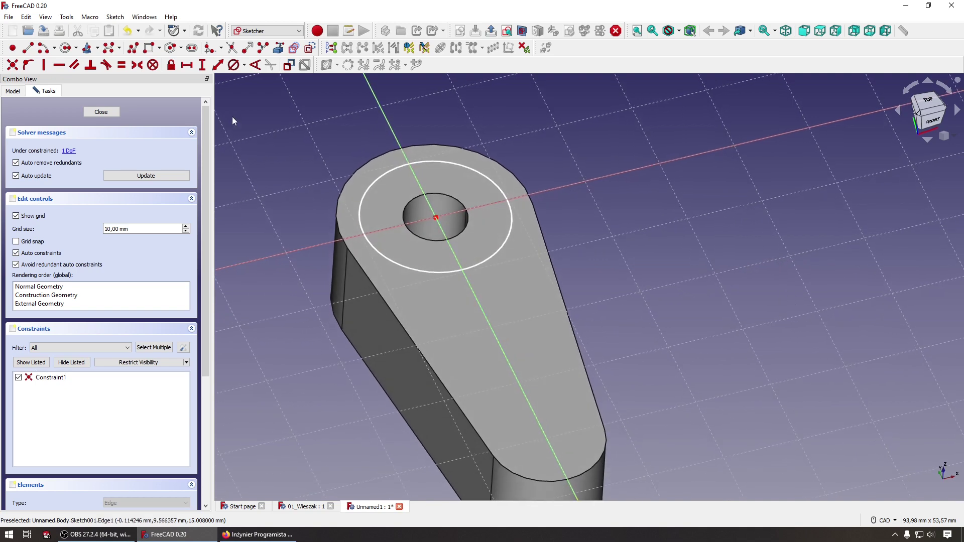
Try an equal constraint on the circle, then cancel and deselect it
click(121, 64)
click(468, 164)
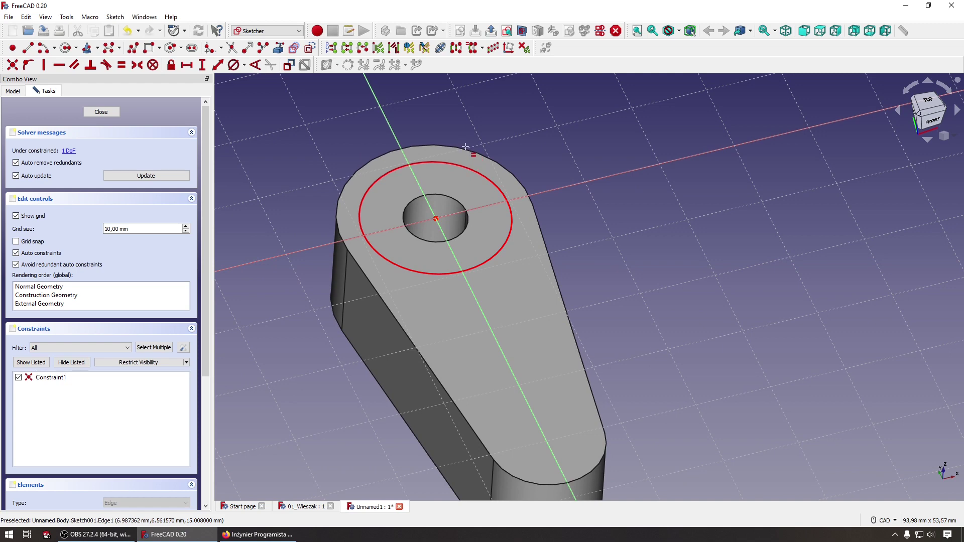
middle_drag(461, 147, 455, 163)
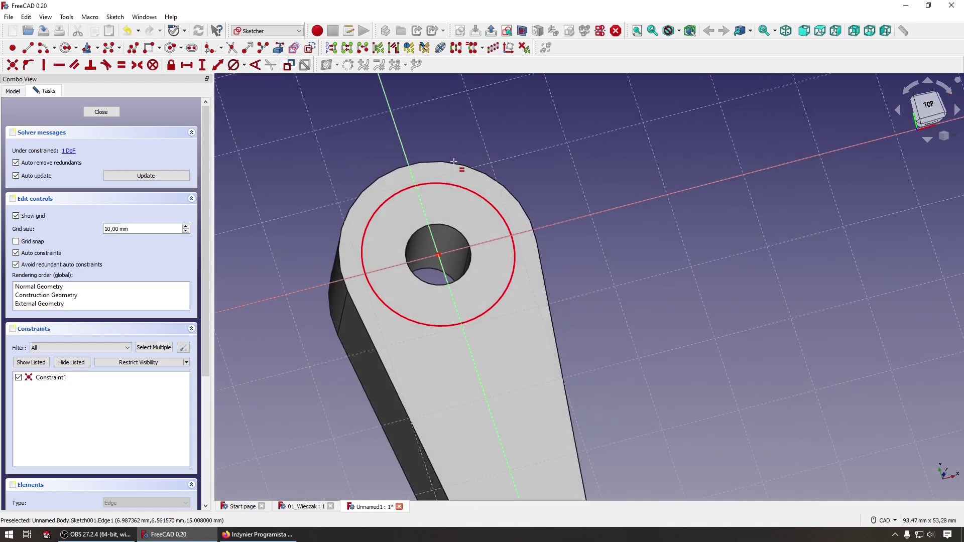
click(453, 161)
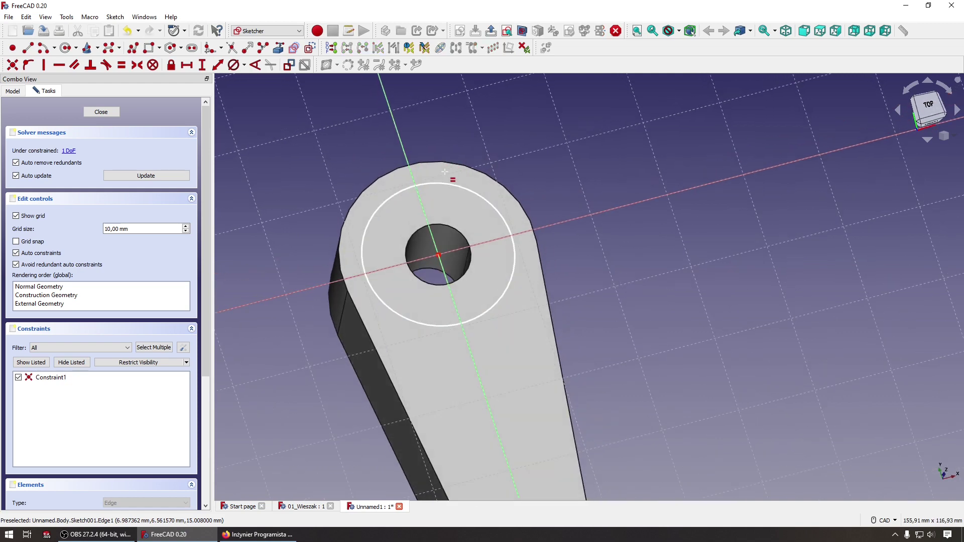
Link the arm's rounded end edge into the sketch as external geometry
click(278, 49)
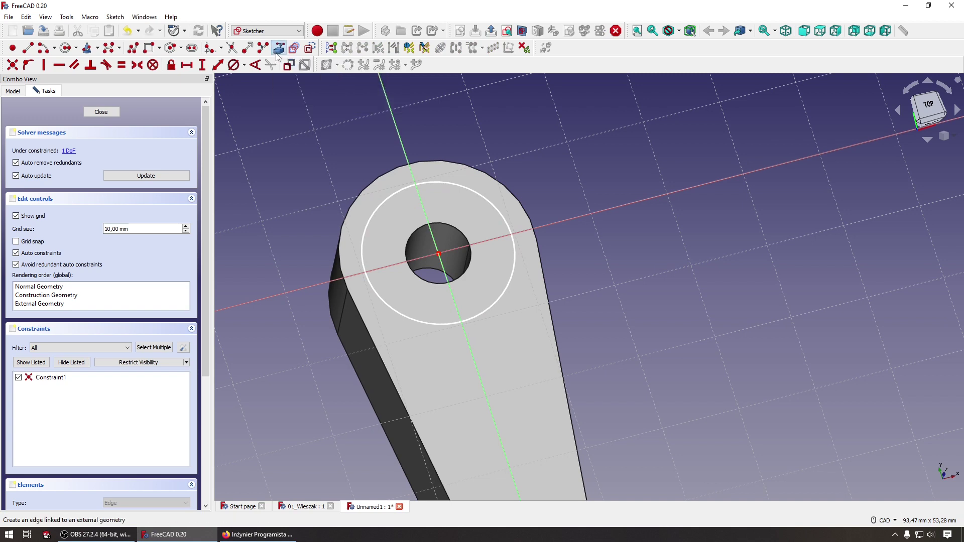
click(444, 163)
mouse_move(447, 160)
middle_down()
mouse_move(455, 143)
mouse_move(485, 156)
middle_up()
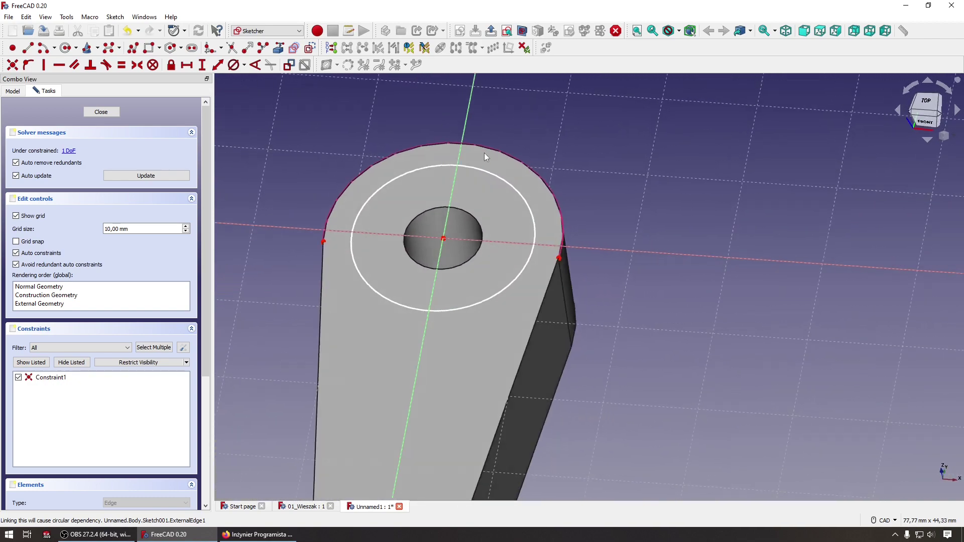
scroll(425, 146, down, 3)
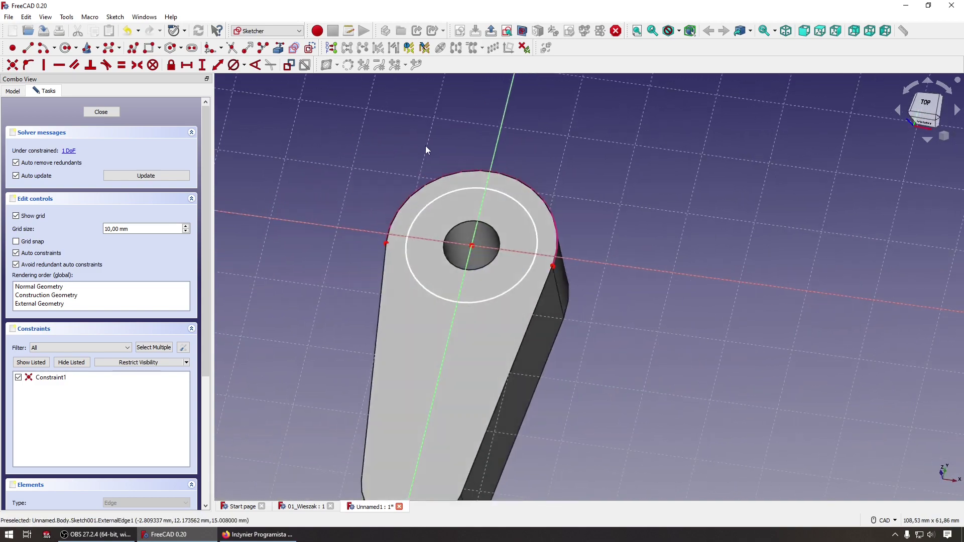
scroll(402, 141, down, 2)
middle_drag(406, 151, 358, 136)
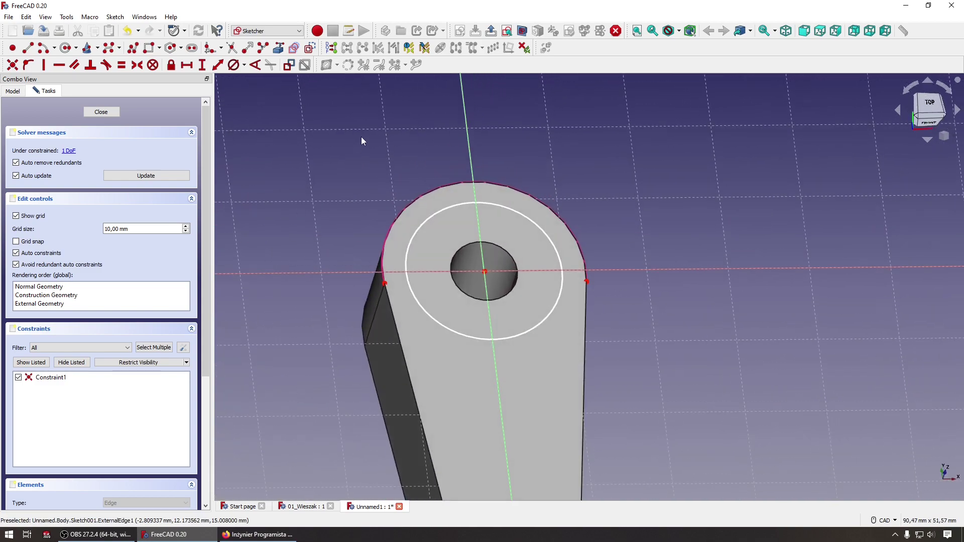
middle_drag(288, 115, 220, 92)
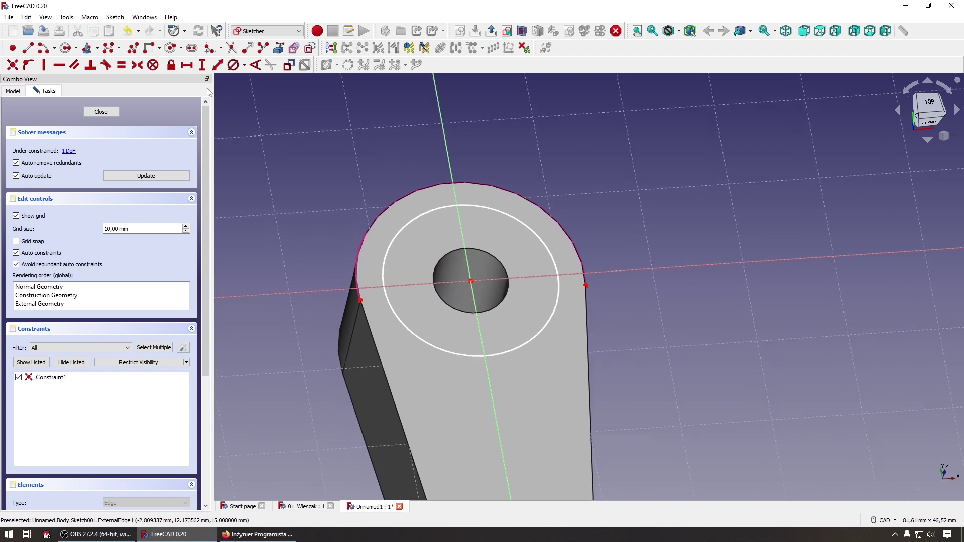
Make the circle equal to the rounded end arc, fully constraining the sketch
click(121, 70)
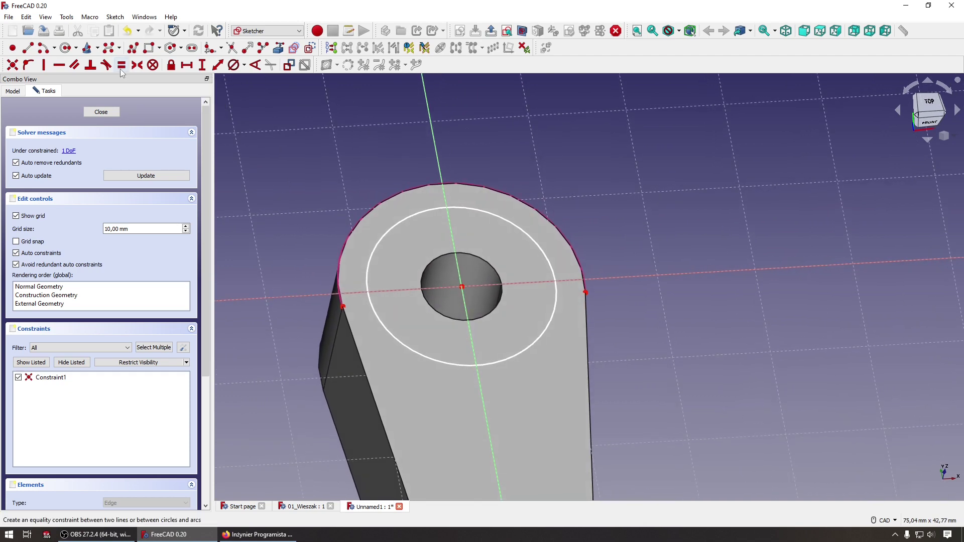
click(475, 203)
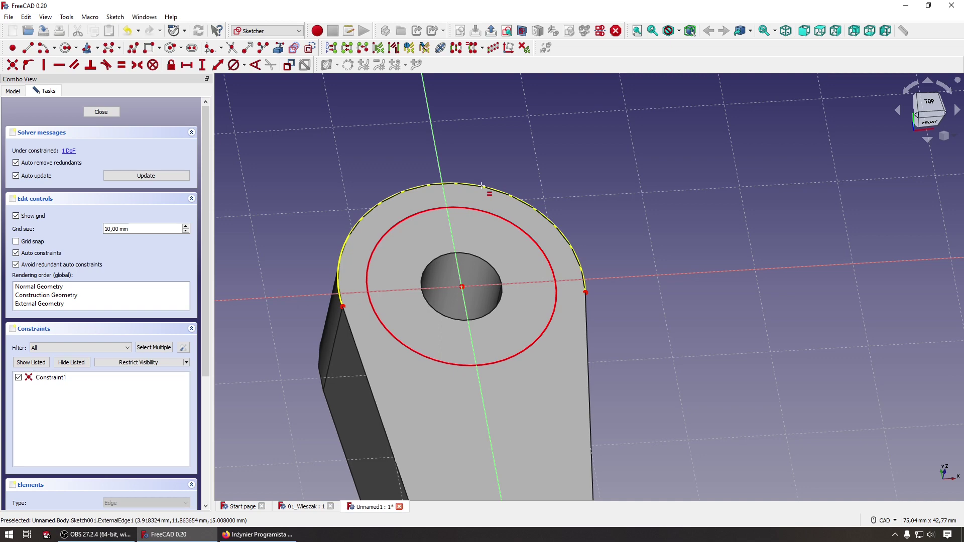
click(483, 191)
mouse_move(527, 192)
middle_down()
mouse_move(612, 186)
mouse_move(595, 215)
middle_up()
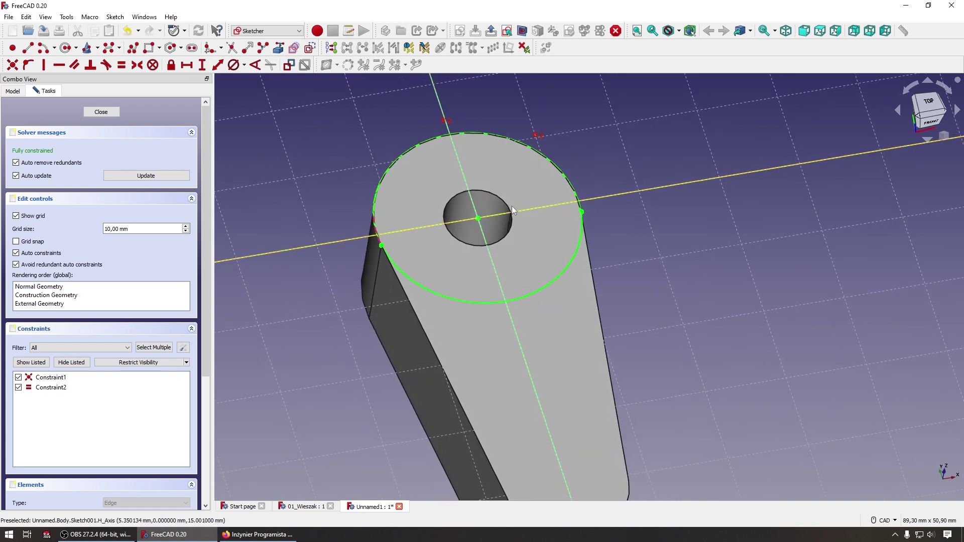
middle_drag(511, 205, 178, 118)
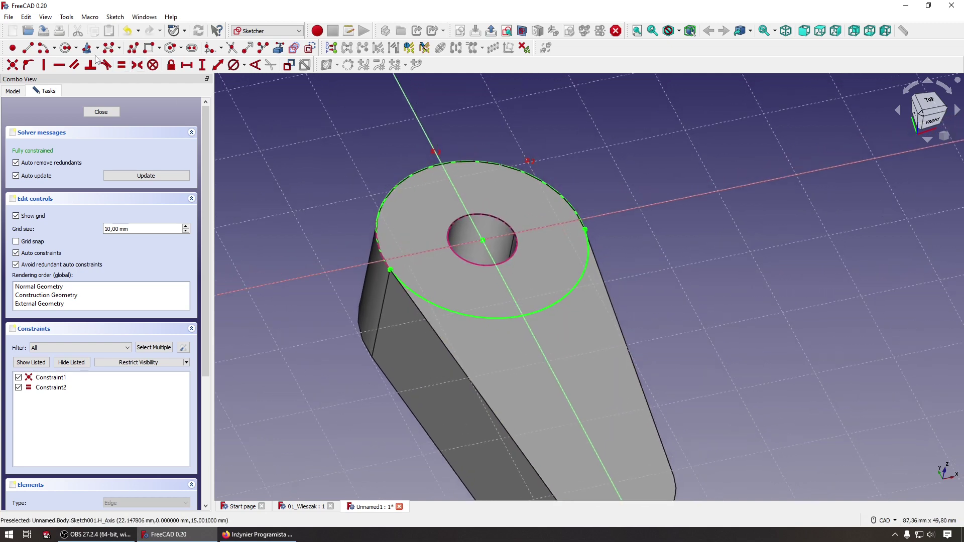
Draw a second, smaller circle centred on the origin
click(65, 48)
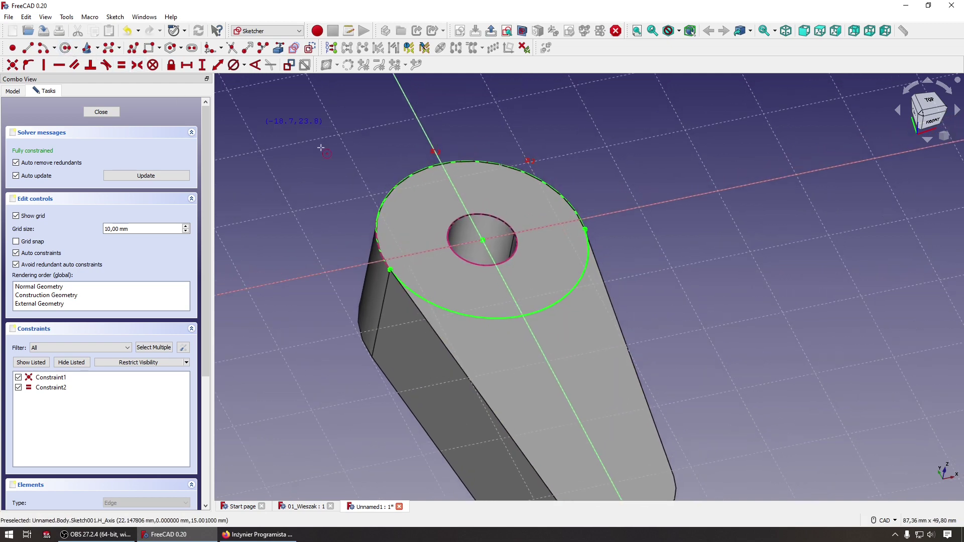
click(482, 239)
click(495, 224)
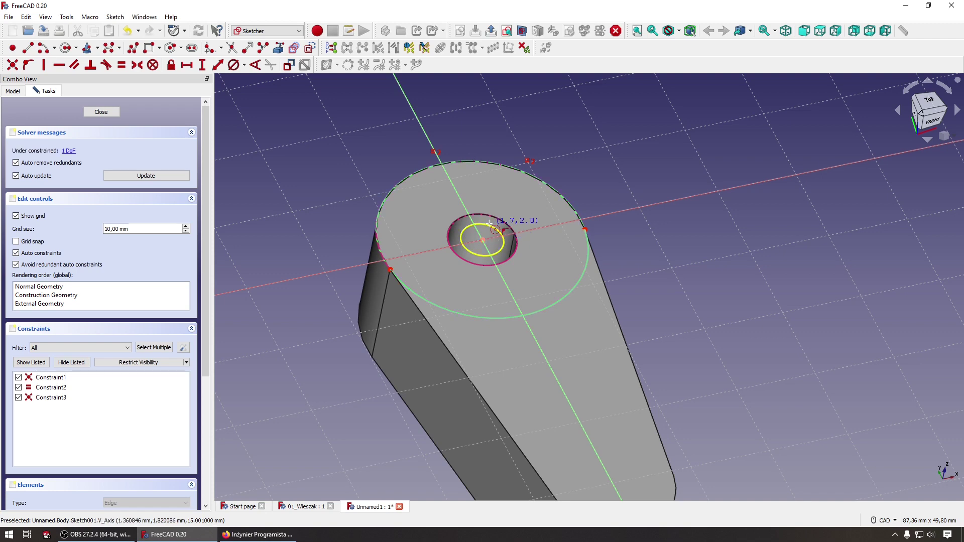
scroll(482, 215, up, 1)
scroll(442, 166, up, 2)
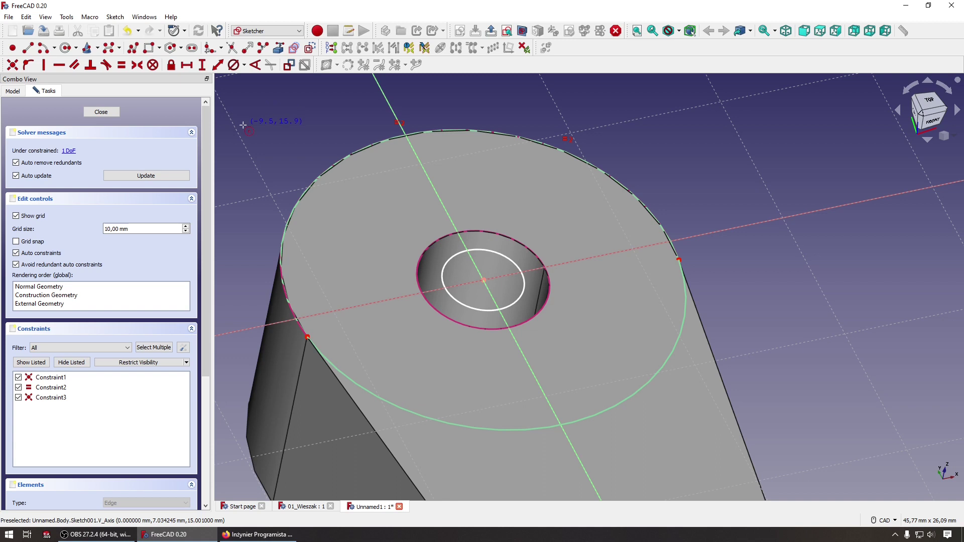
middle_drag(243, 125, 333, 183)
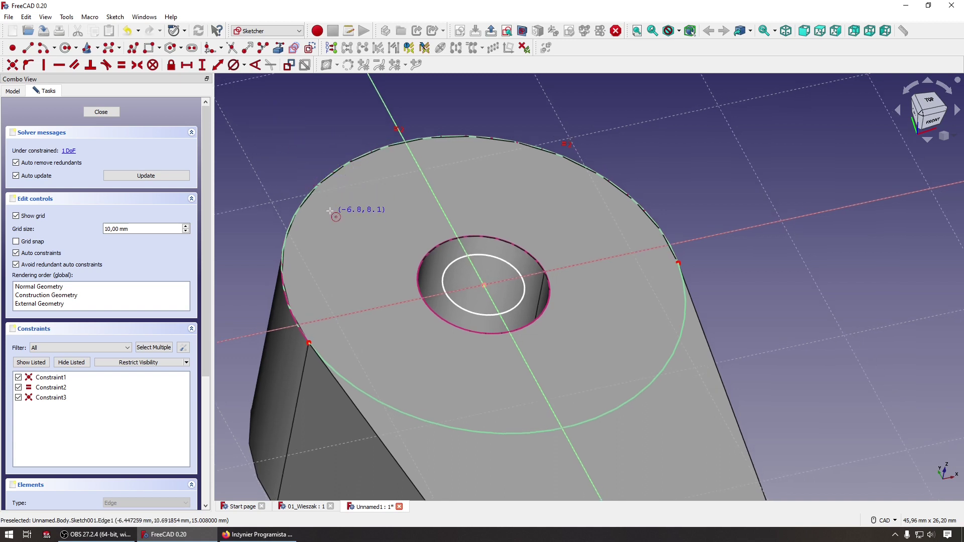
Make the inner circle equal to the hole edge with Constraint4
click(121, 71)
click(524, 263)
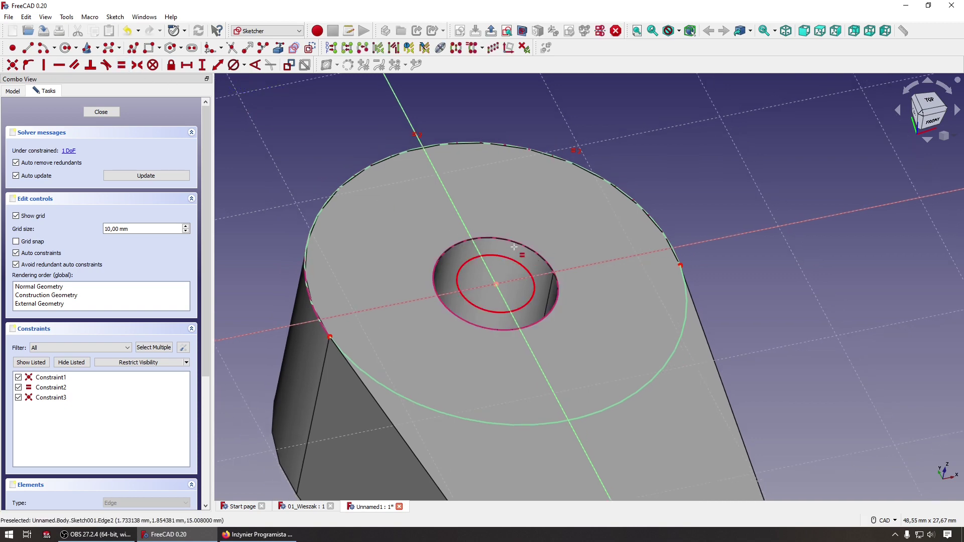
click(517, 247)
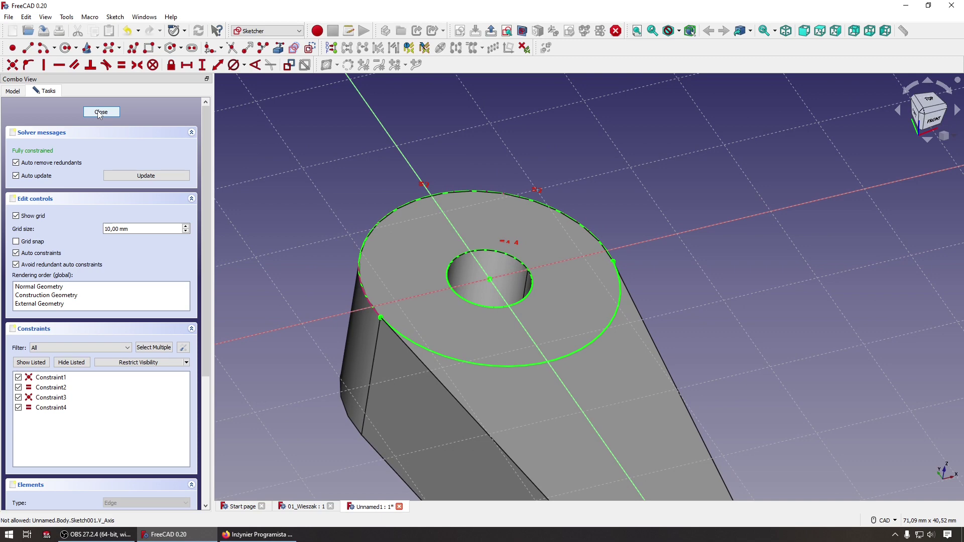
click(101, 112)
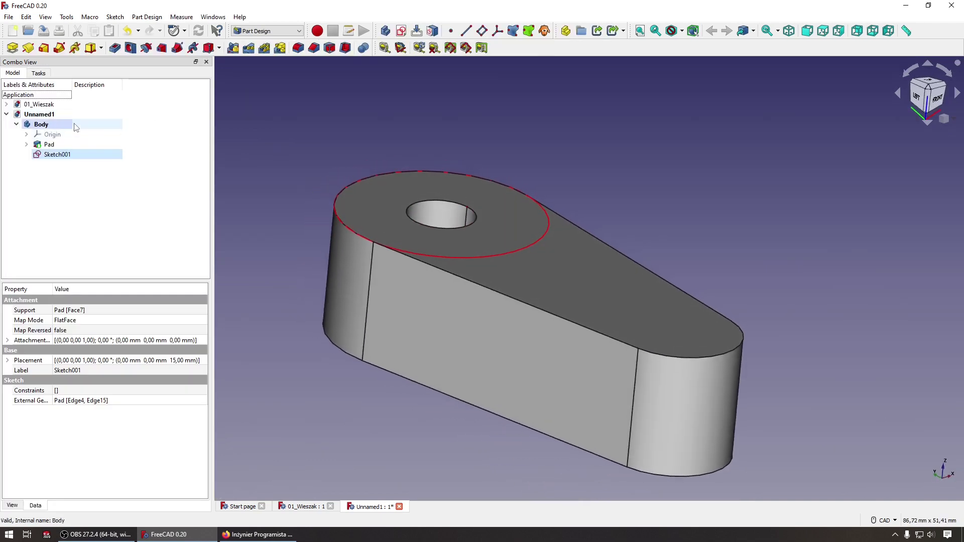
click(12, 48)
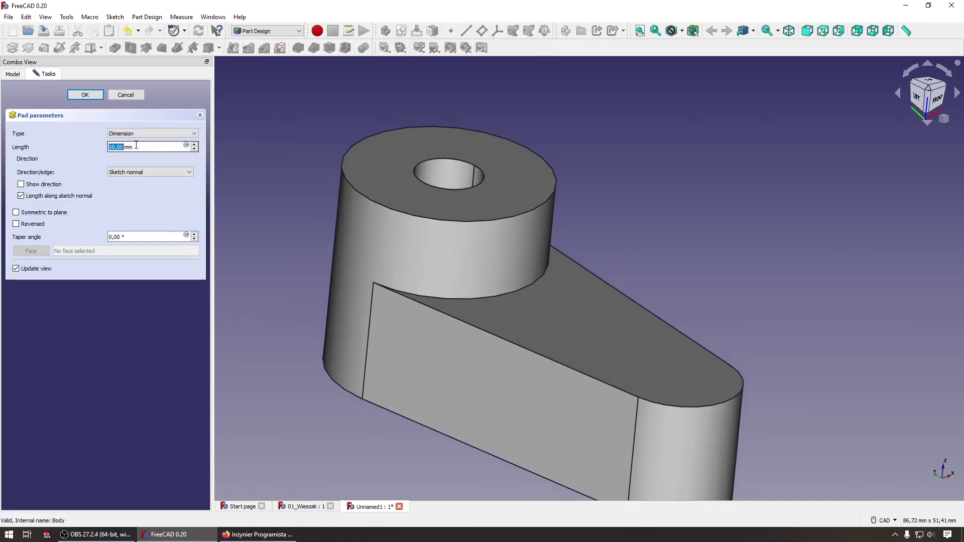
drag(142, 147, 88, 145)
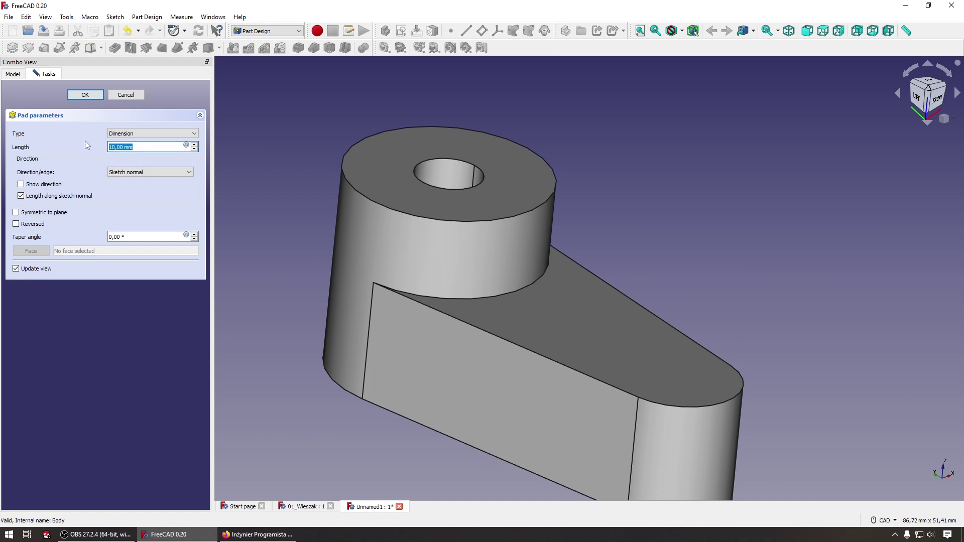
text(5)
key(Return)
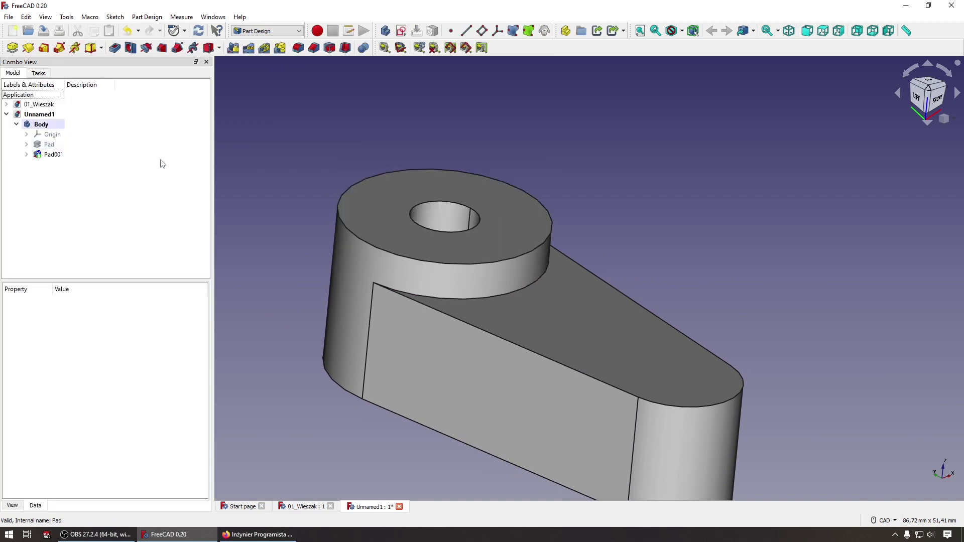
click(239, 167)
key(0)
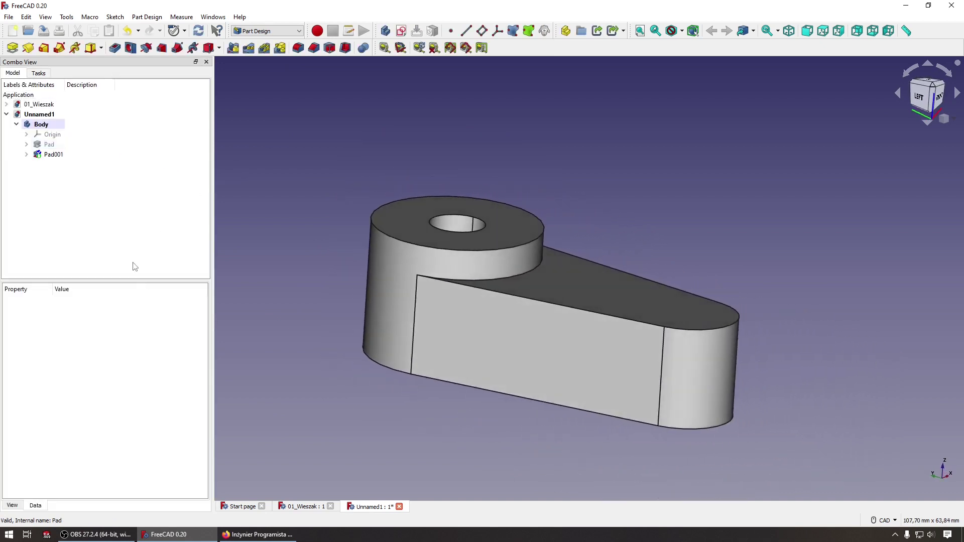
key(0)
key(v)
key(f)
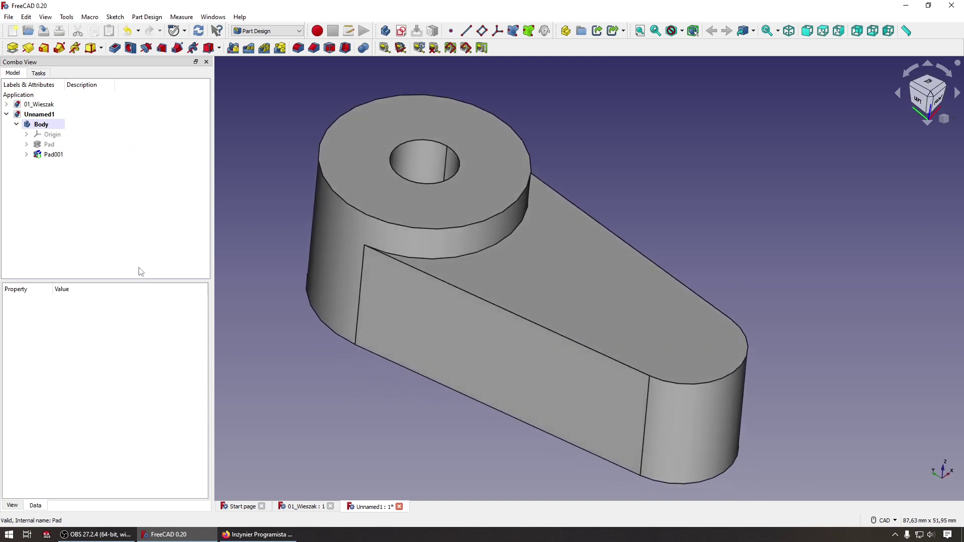
key(Right)
key(Right)
key(Right)
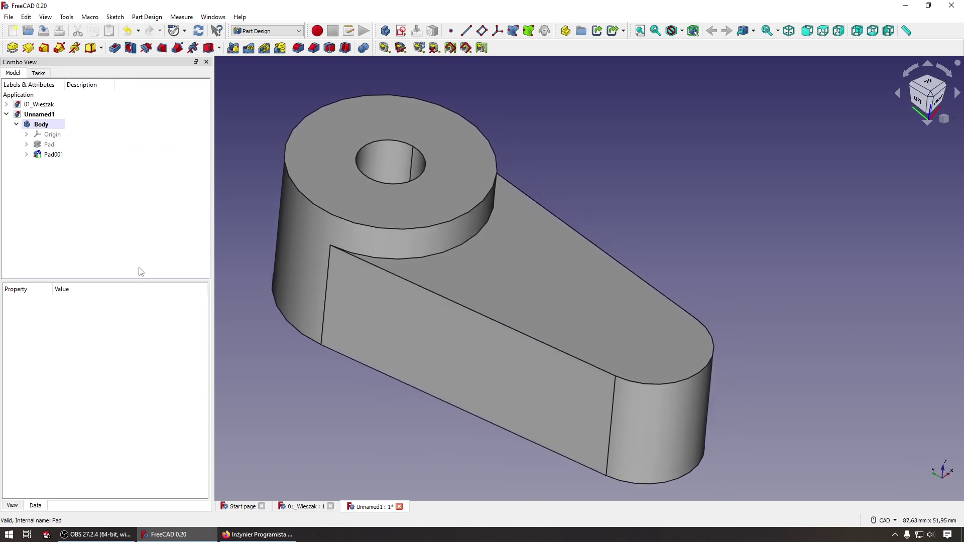
key(Right)
key(Right)
key(Right)
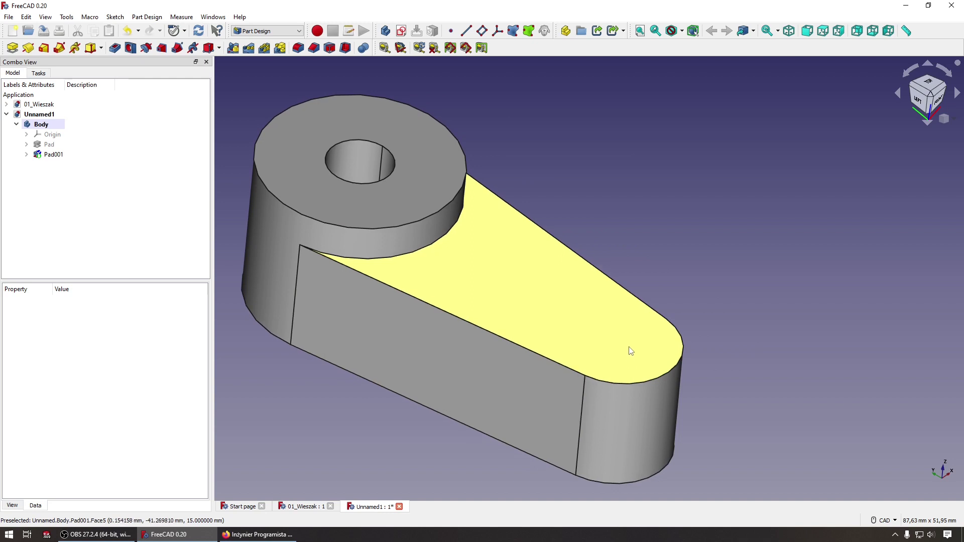
key(Right)
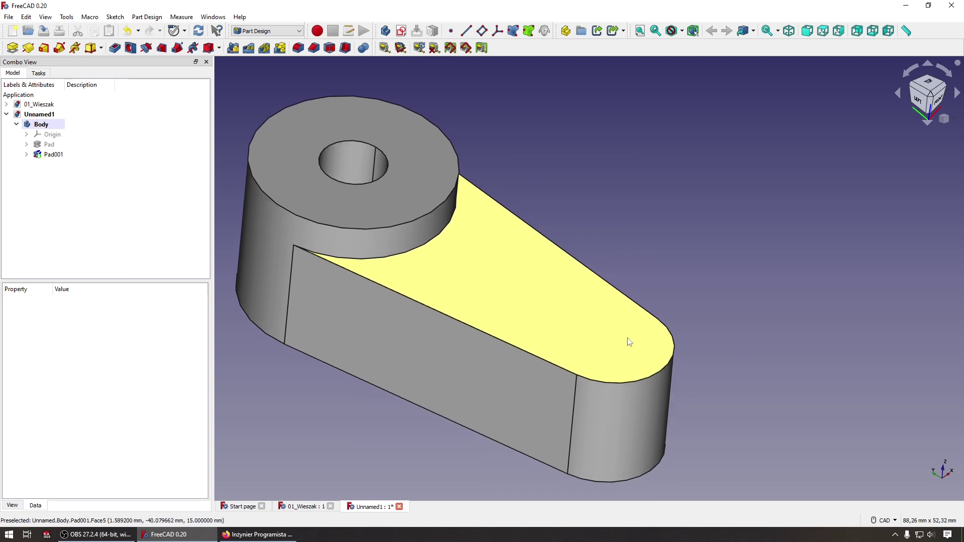
scroll(621, 342, down, 1)
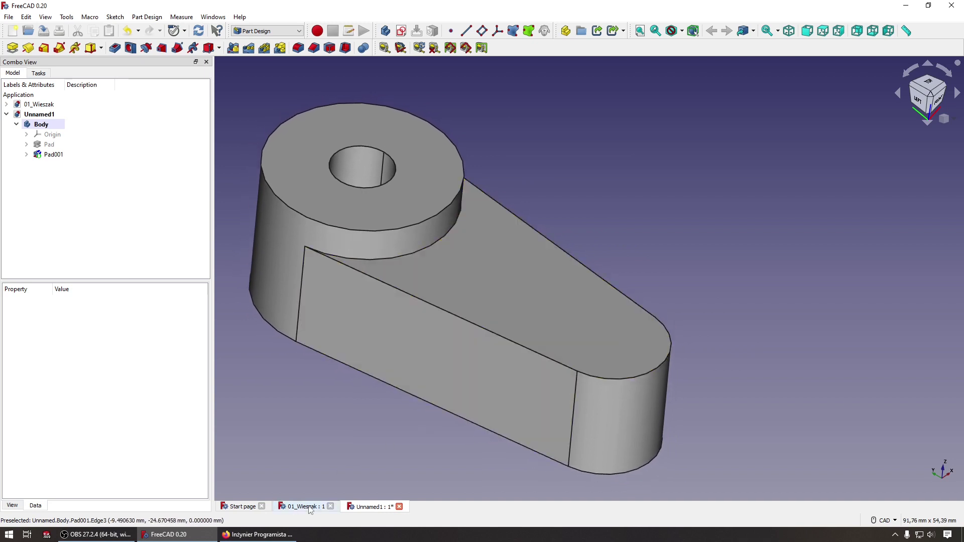
click(309, 507)
mouse_move(628, 281)
middle_down()
mouse_move(677, 269)
mouse_move(737, 293)
mouse_move(408, 488)
middle_up()
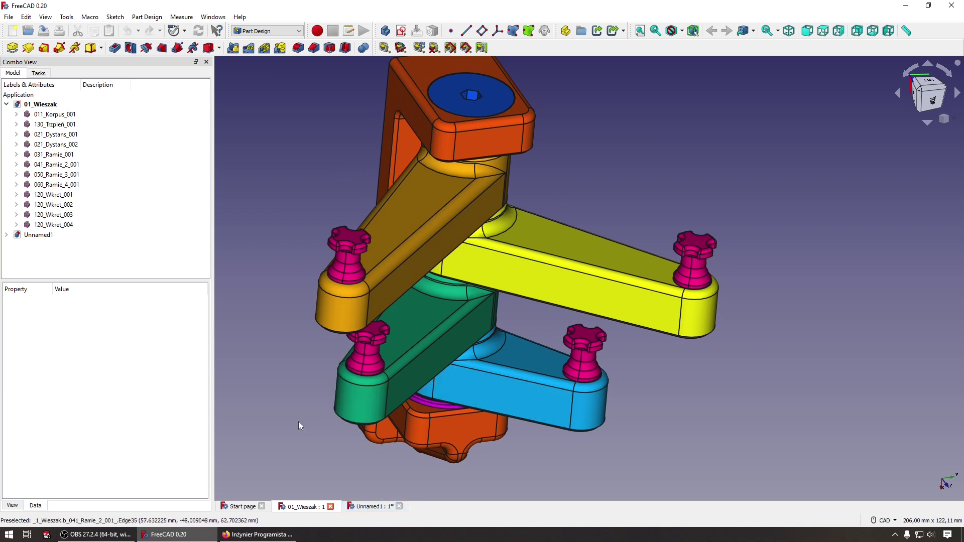
click(375, 506)
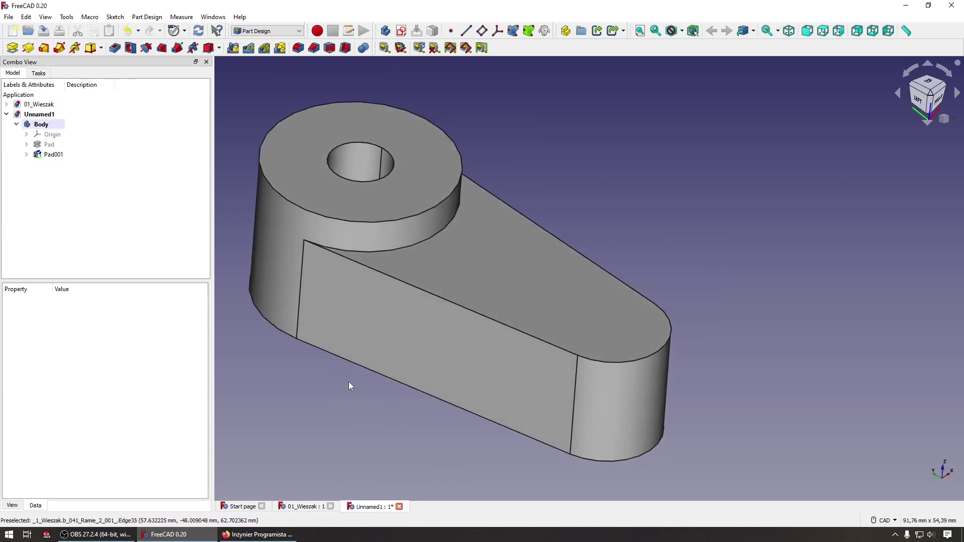
Start a new sketch on Pad001's flat top face
mouse_move(331, 335)
middle_down()
mouse_move(544, 279)
mouse_move(669, 273)
mouse_move(656, 288)
middle_up()
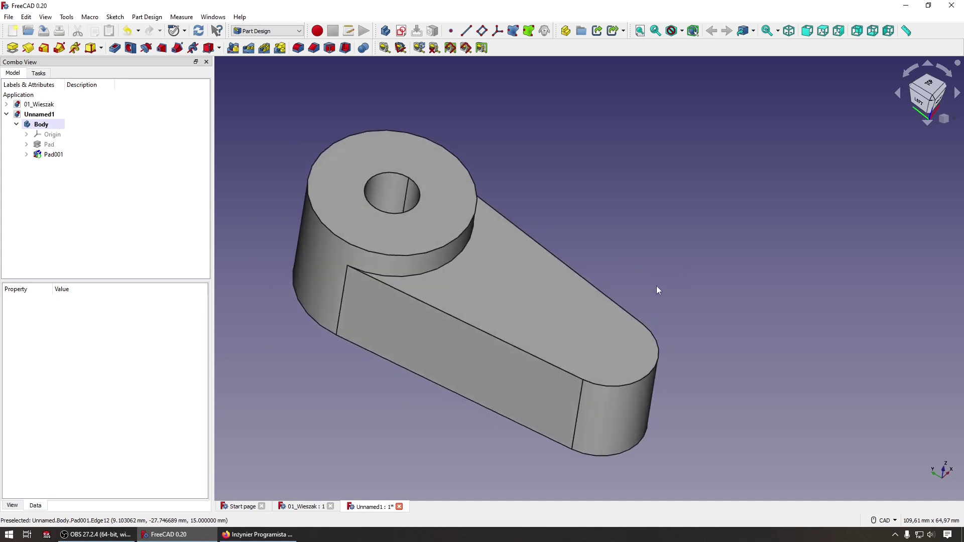
click(591, 314)
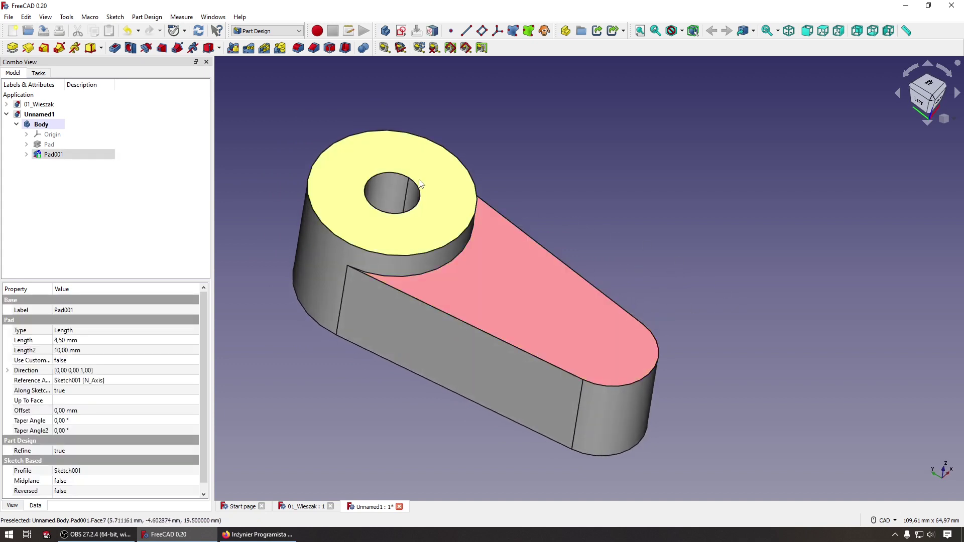
click(401, 31)
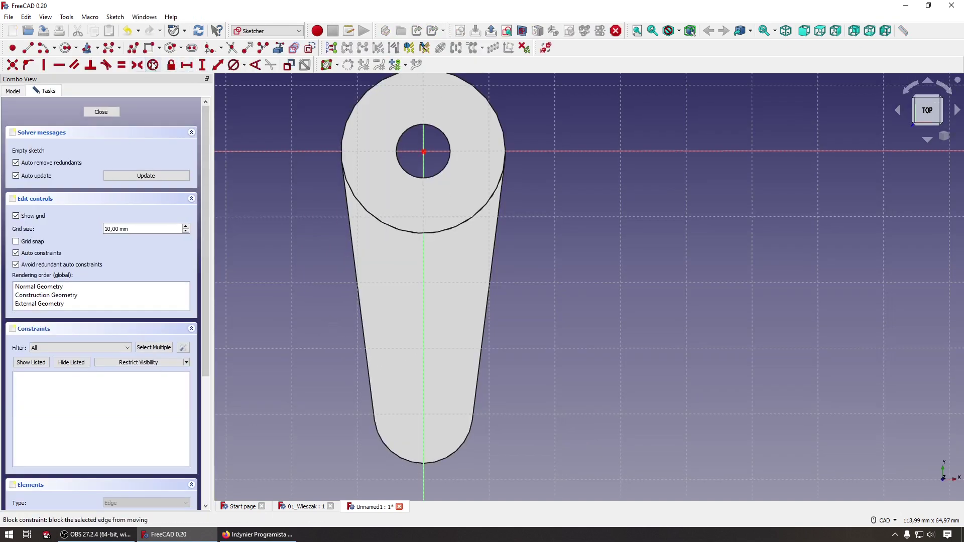
mouse_move(384, 283)
middle_down()
mouse_move(500, 417)
mouse_move(422, 362)
middle_up()
Draw a circle centred on the narrow end arc's centre
key(g)
key(c)
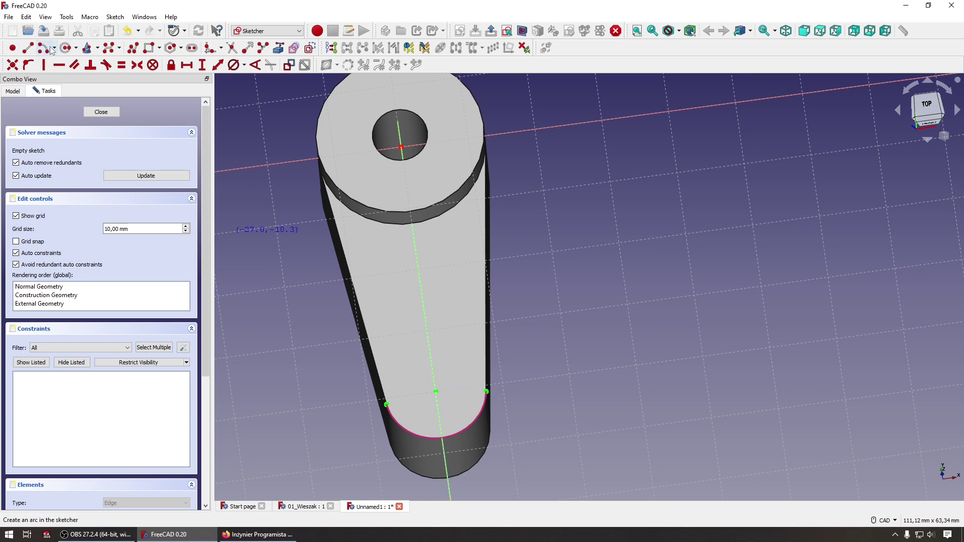
click(434, 391)
click(458, 374)
mouse_move(458, 374)
middle_down()
mouse_move(615, 390)
mouse_move(673, 357)
mouse_move(474, 335)
middle_up()
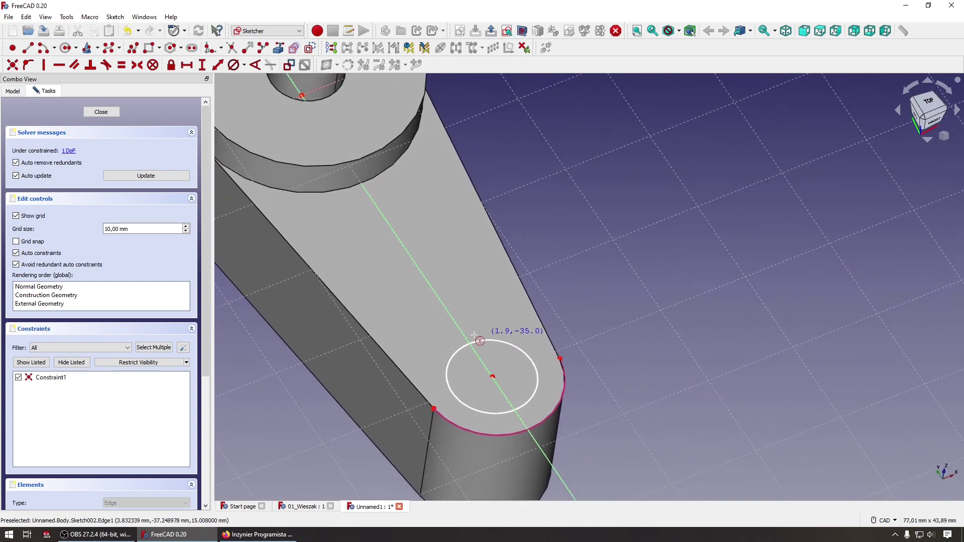
scroll(256, 104, down, 2)
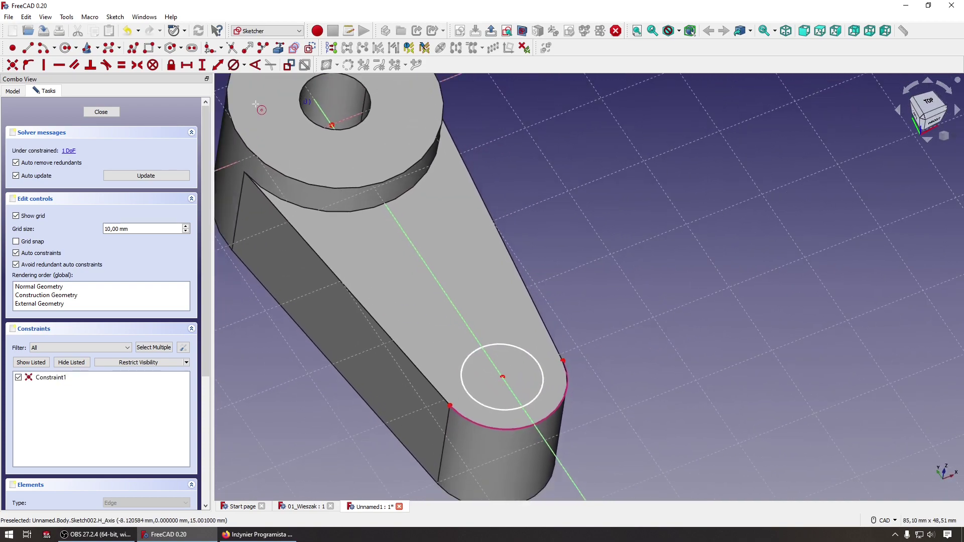
scroll(256, 104, down, 1)
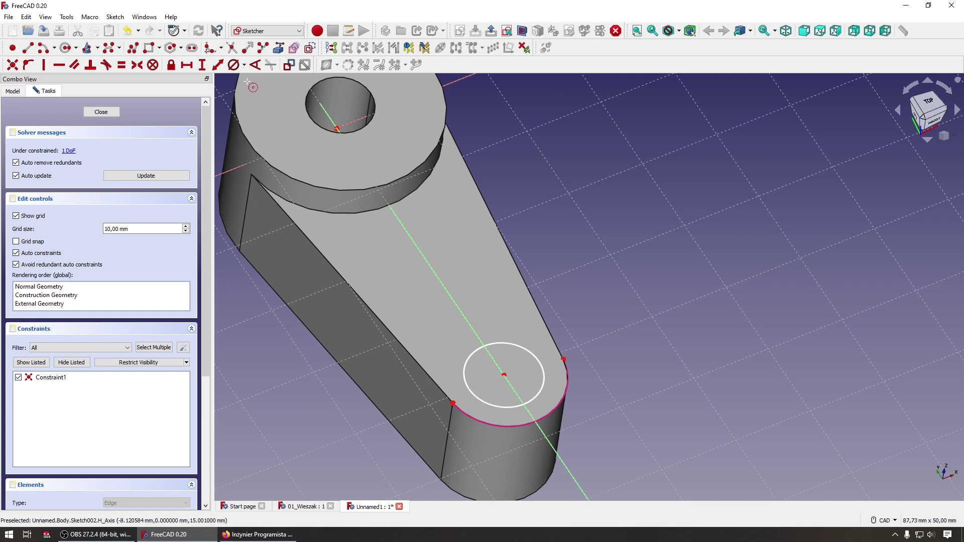
Constrain the circle's diameter to 5,2 mm
click(518, 344)
drag(599, 341, 700, 334)
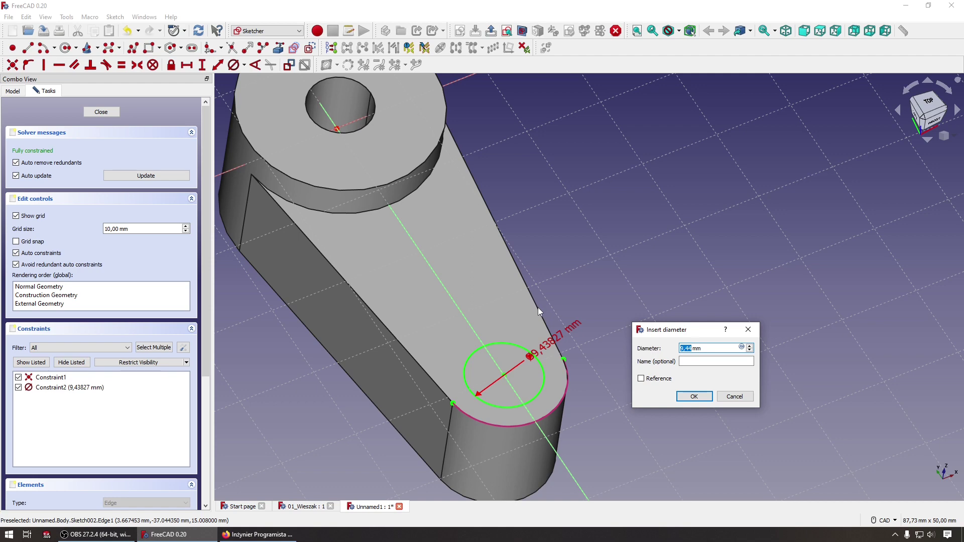
text(5,2)
key(Return)
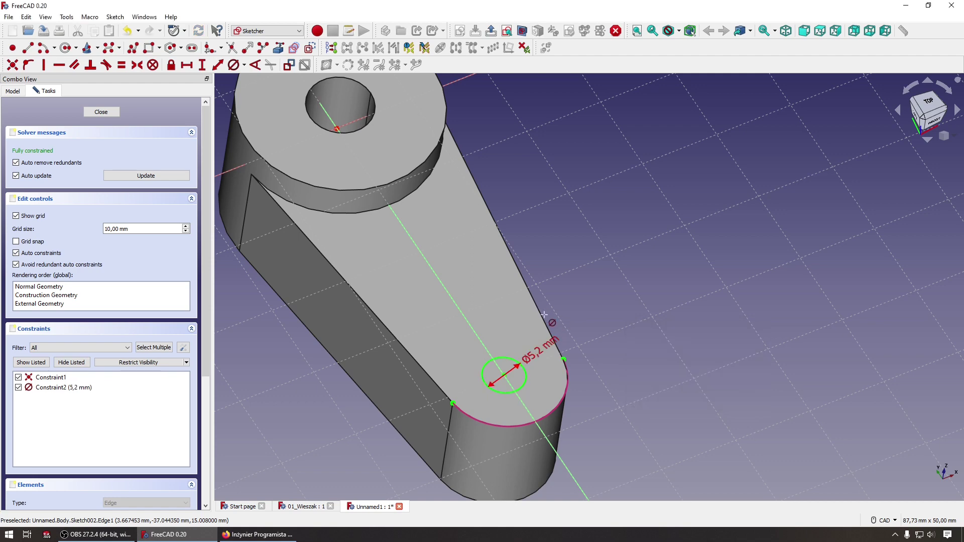
scroll(543, 322, up, 3)
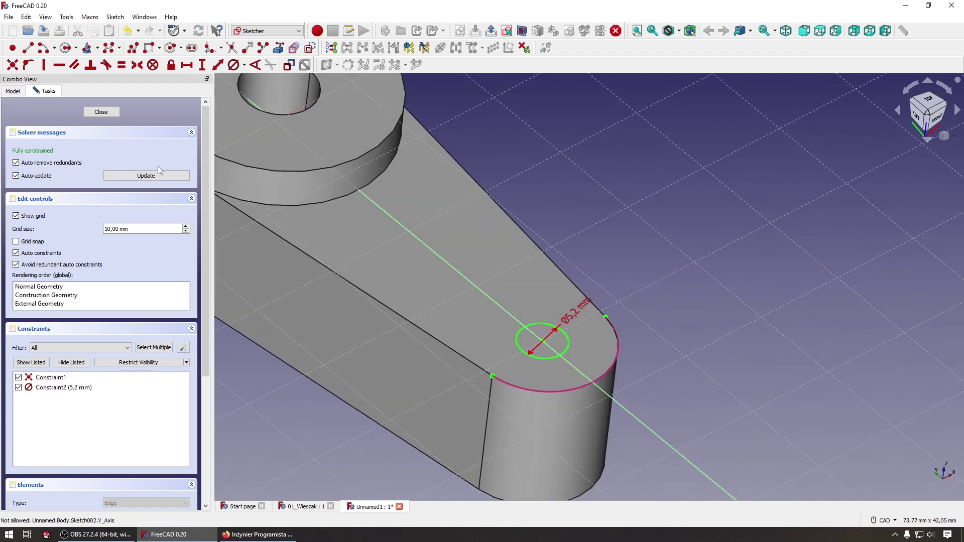
Close Sketch002, try a 10 mm Pocket, then cancel it to keep the arm uncut
click(101, 112)
scroll(219, 192, up, 3)
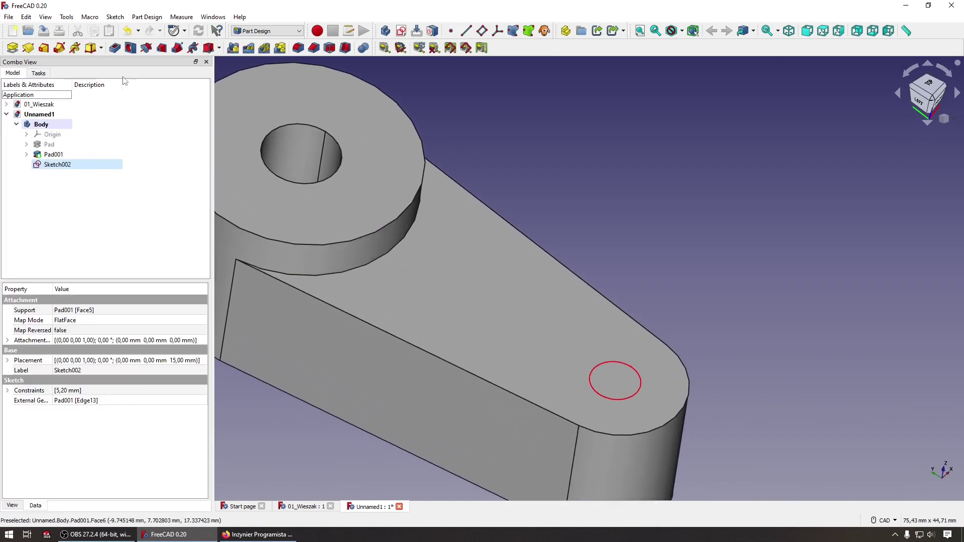
click(115, 47)
scroll(331, 236, up, 3)
scroll(301, 256, up, 3)
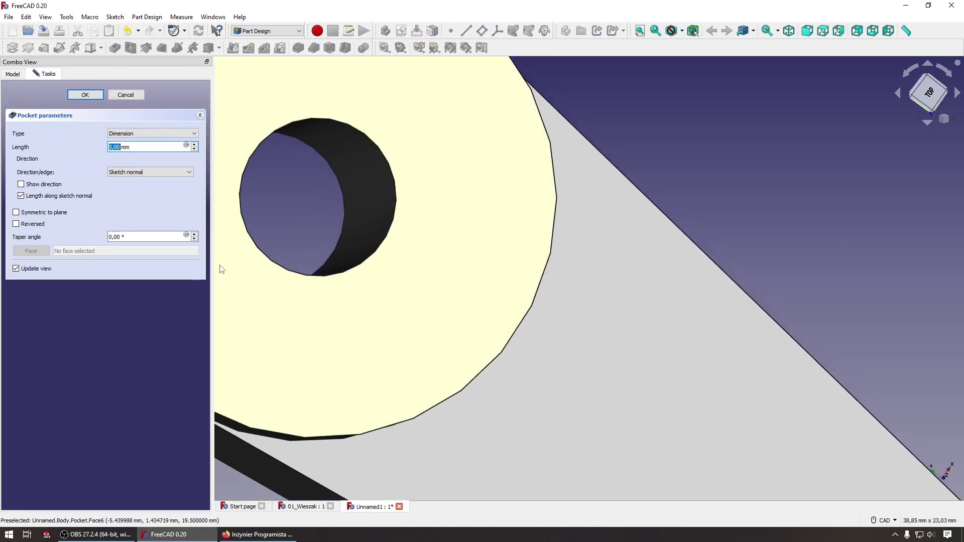
scroll(221, 270, down, 3)
scroll(221, 270, down, 2)
scroll(221, 270, down, 1)
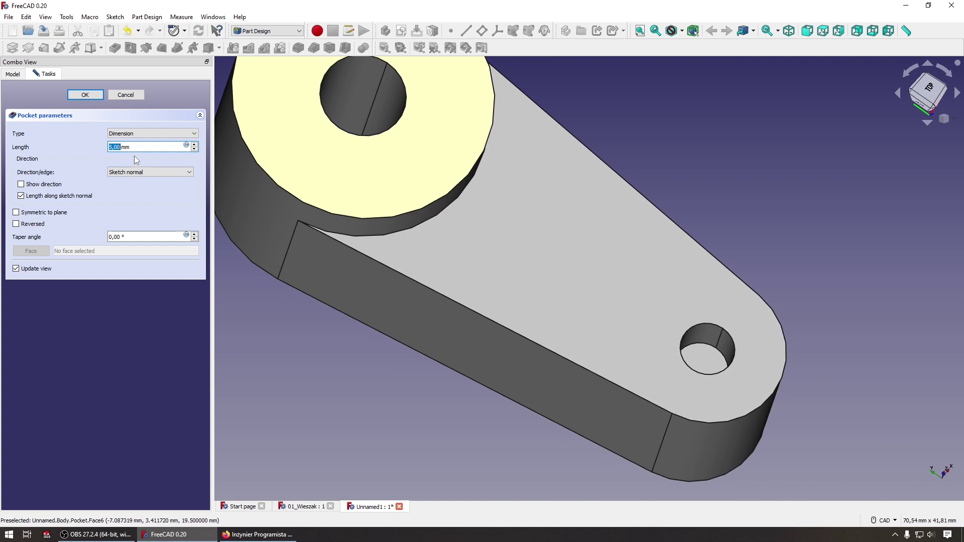
text(10)
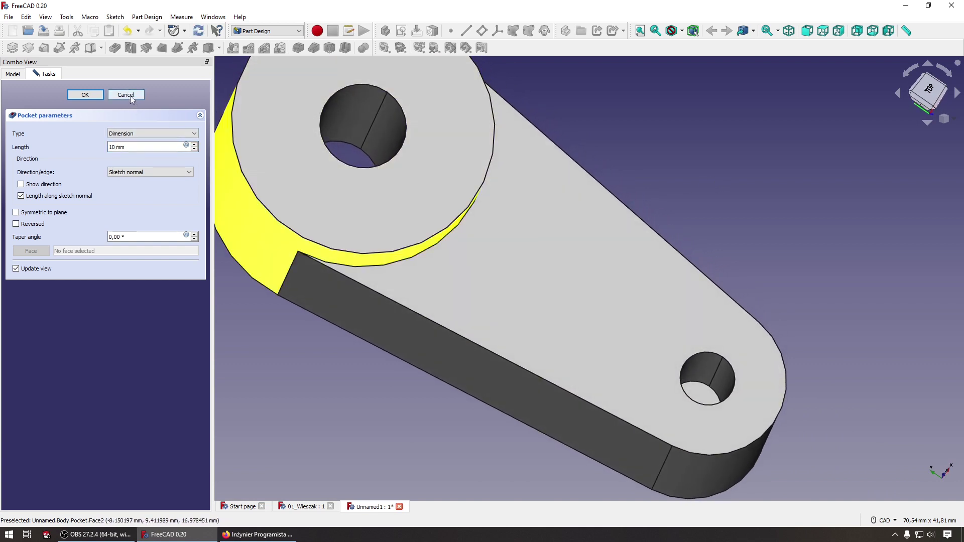
click(133, 97)
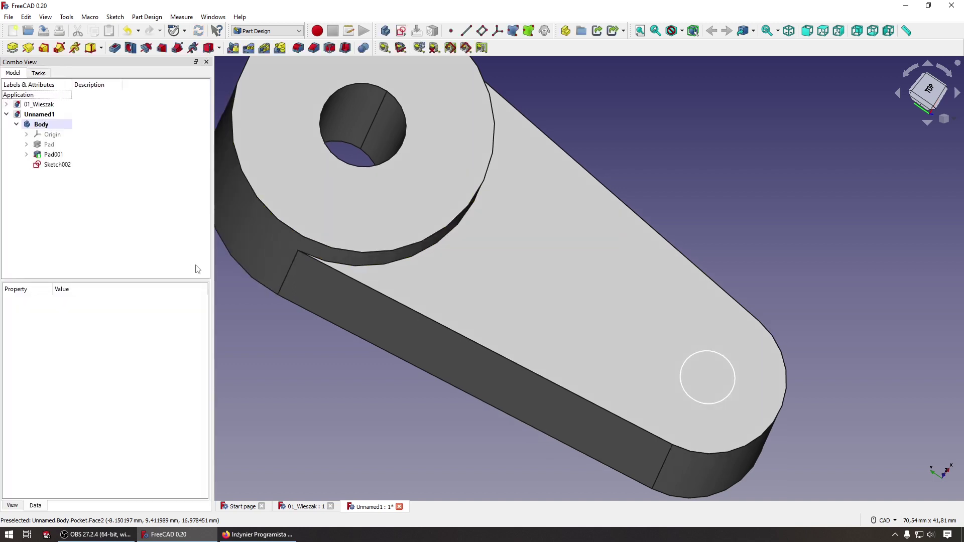
middle_drag(233, 279, 210, 221)
scroll(216, 221, down, 3)
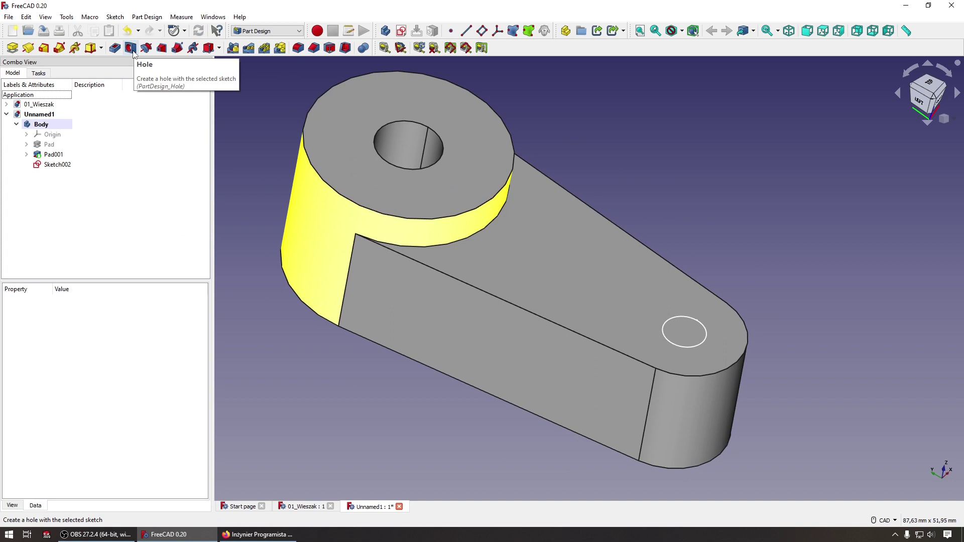
Create a Hole feature from Sketch002, keeping thread profile and size at None
click(56, 164)
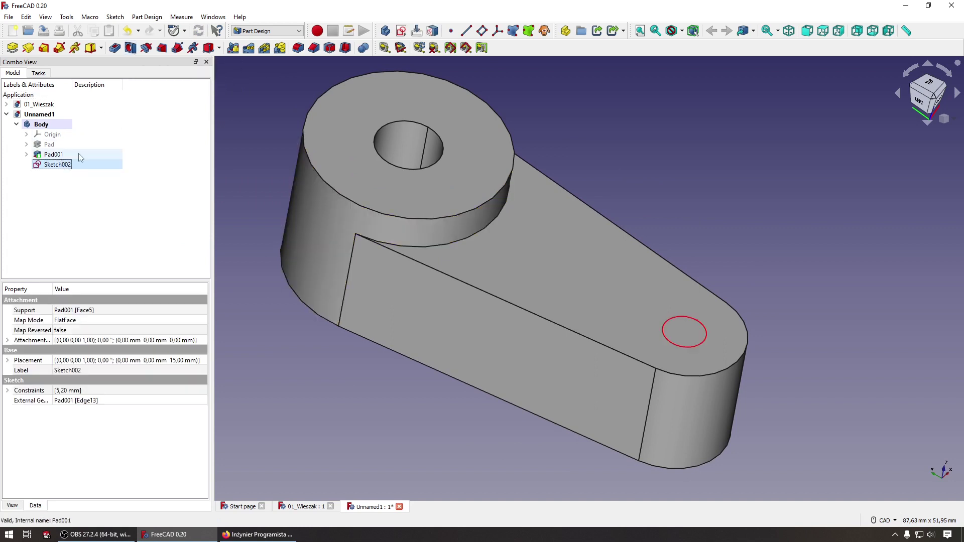
click(130, 48)
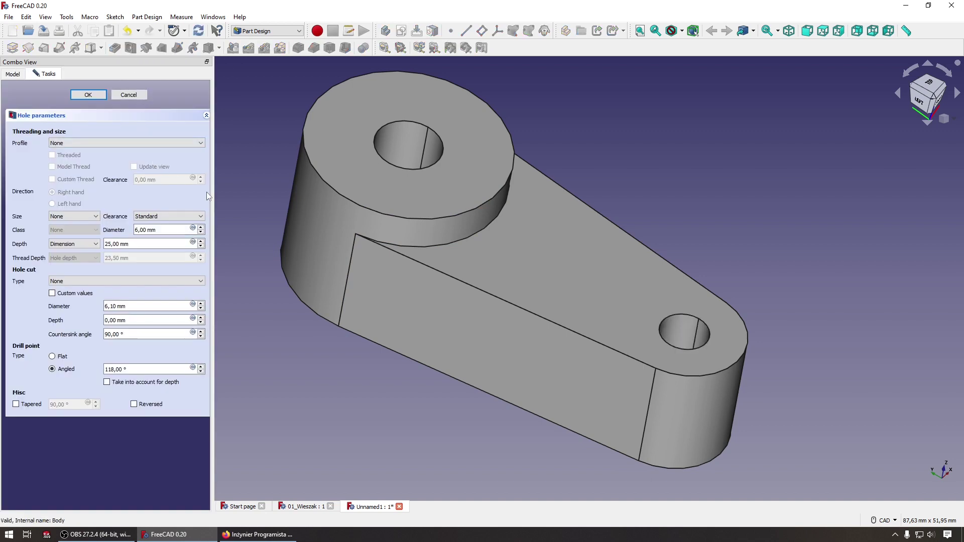
mouse_move(279, 269)
middle_down()
mouse_move(173, 291)
mouse_move(73, 206)
middle_up()
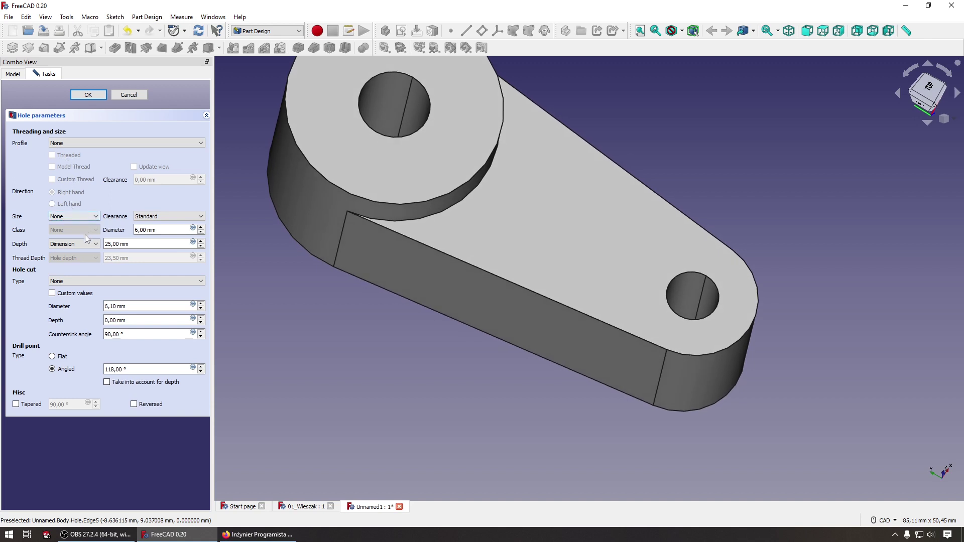
double_click(145, 229)
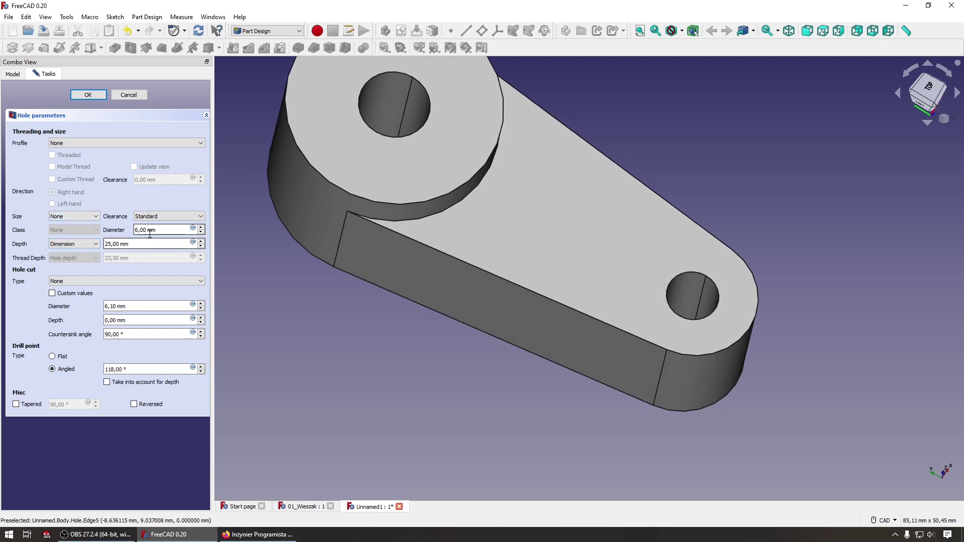
click(134, 245)
click(74, 145)
click(74, 144)
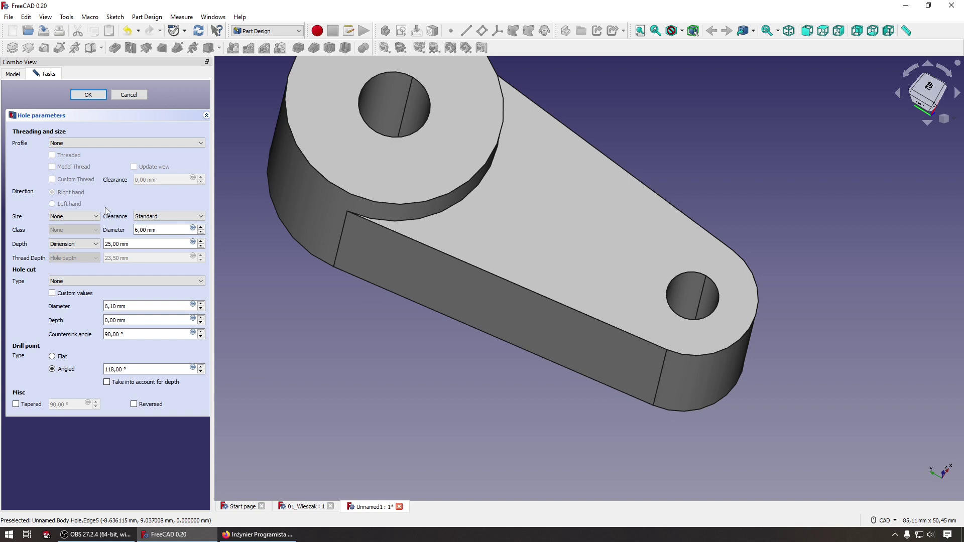
click(92, 219)
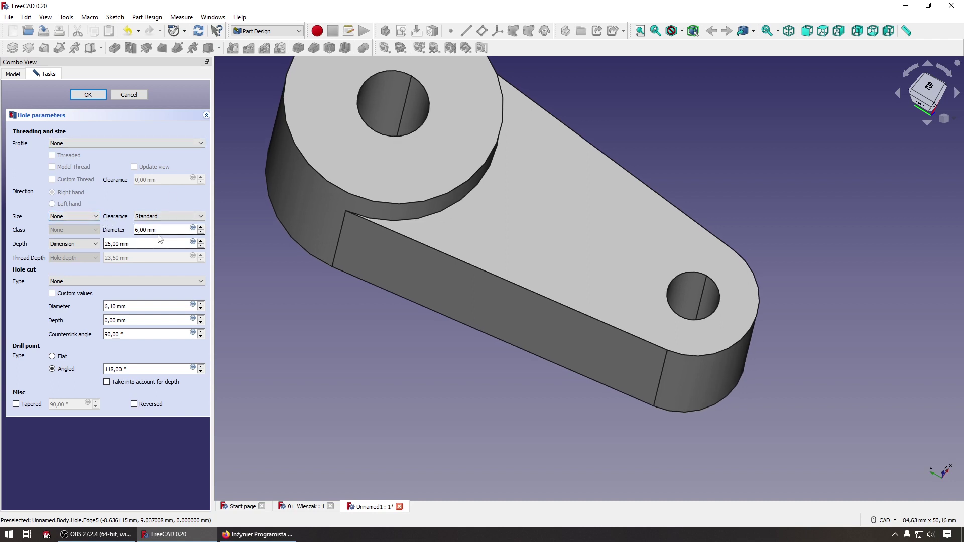
Set the hole diameter to 5,2 mm
scroll(588, 261, up, 2)
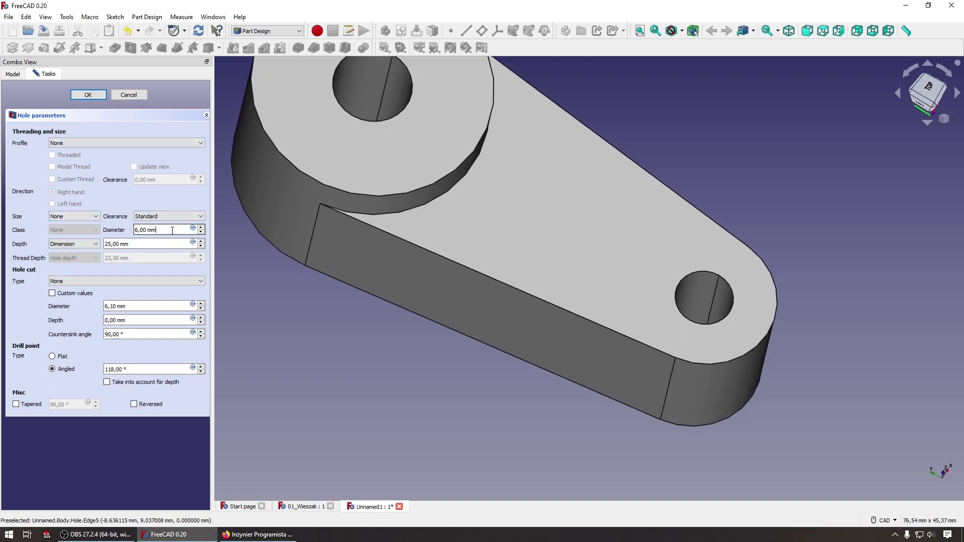
scroll(177, 228, down, 1)
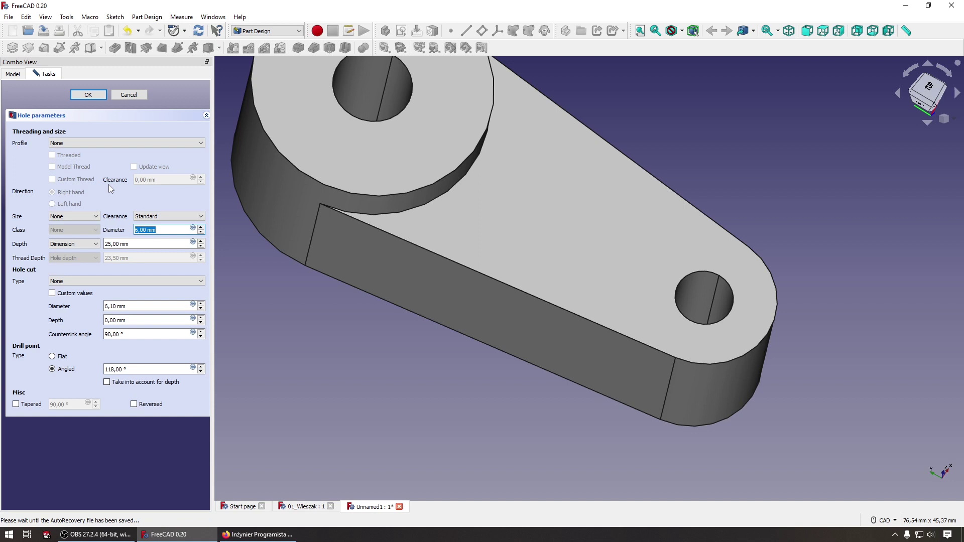
text(5,2)
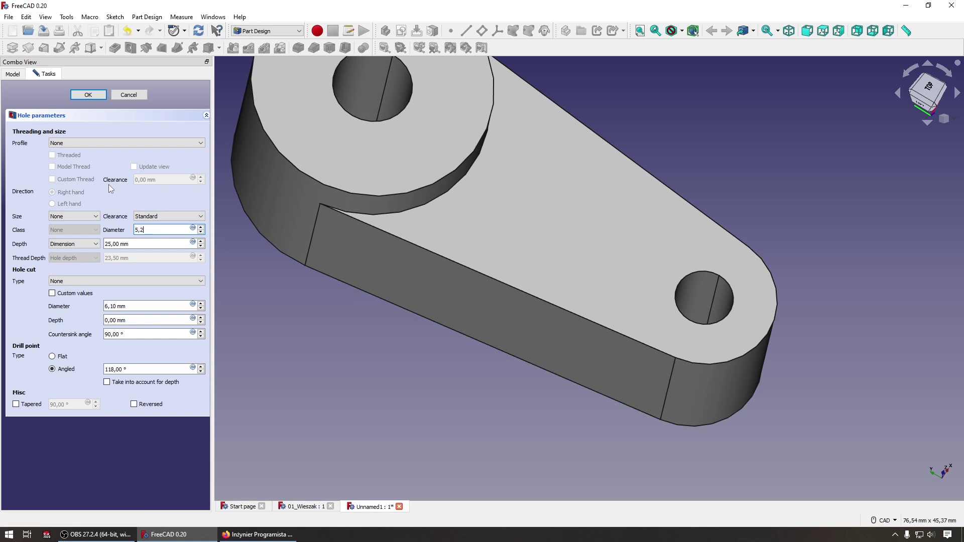
key(Return)
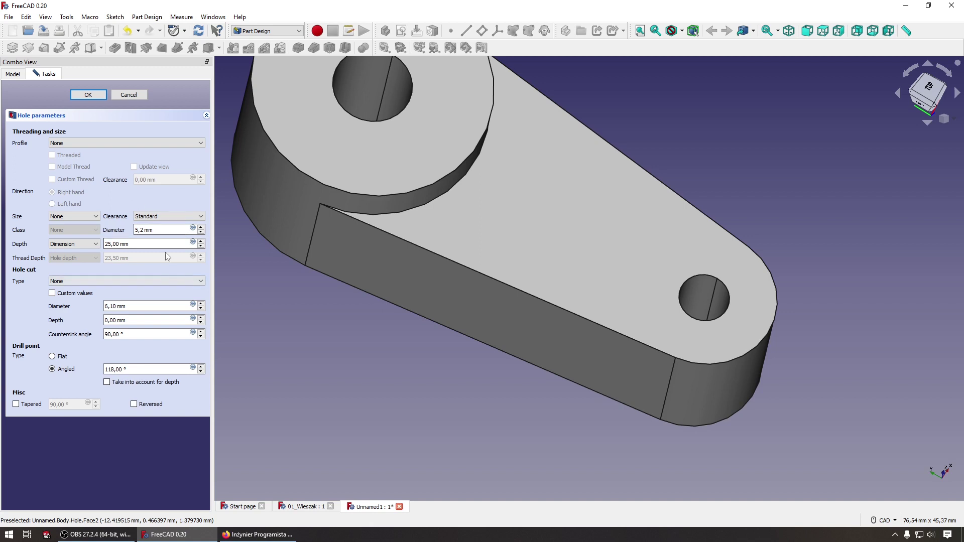
Set the hole depth to 10 mm
drag(160, 244, 86, 247)
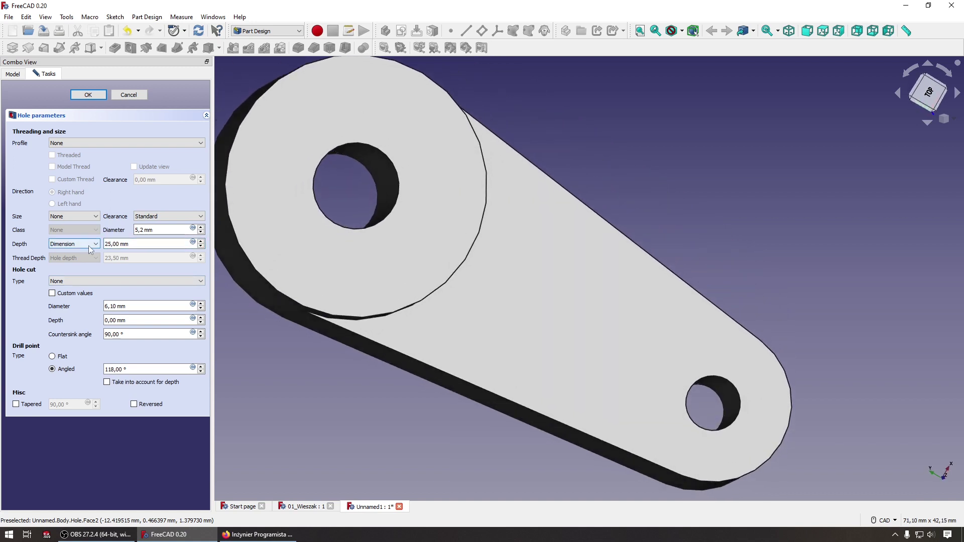
click(151, 245)
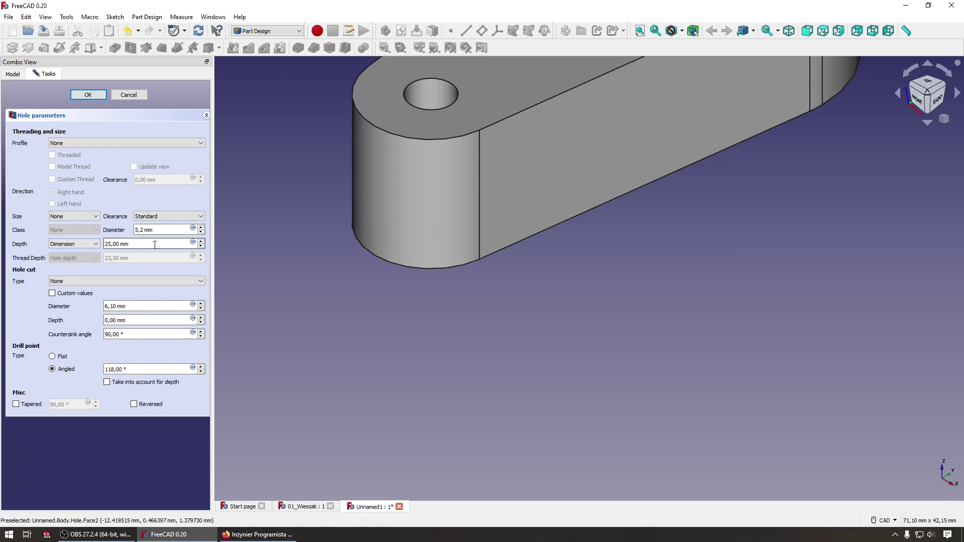
scroll(151, 246, up, 1)
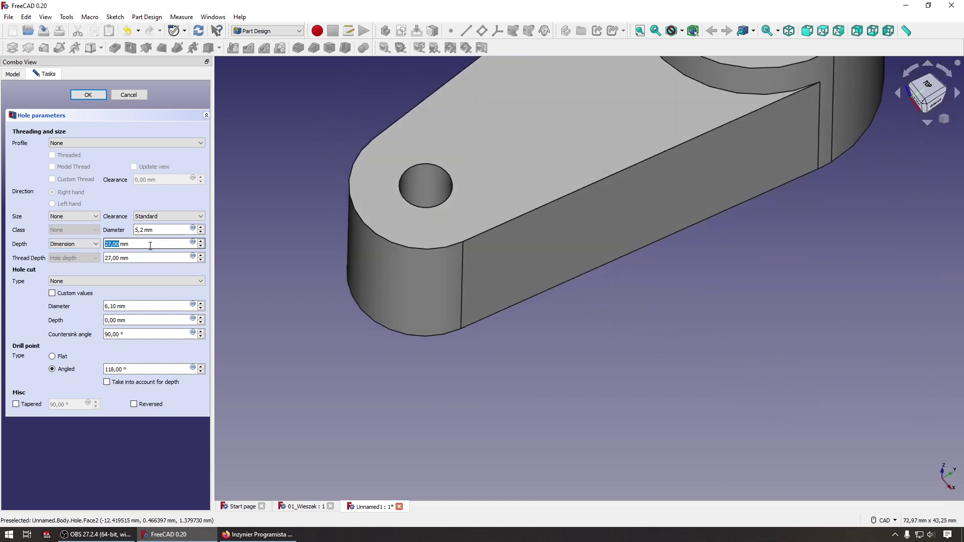
scroll(150, 245, up, 1)
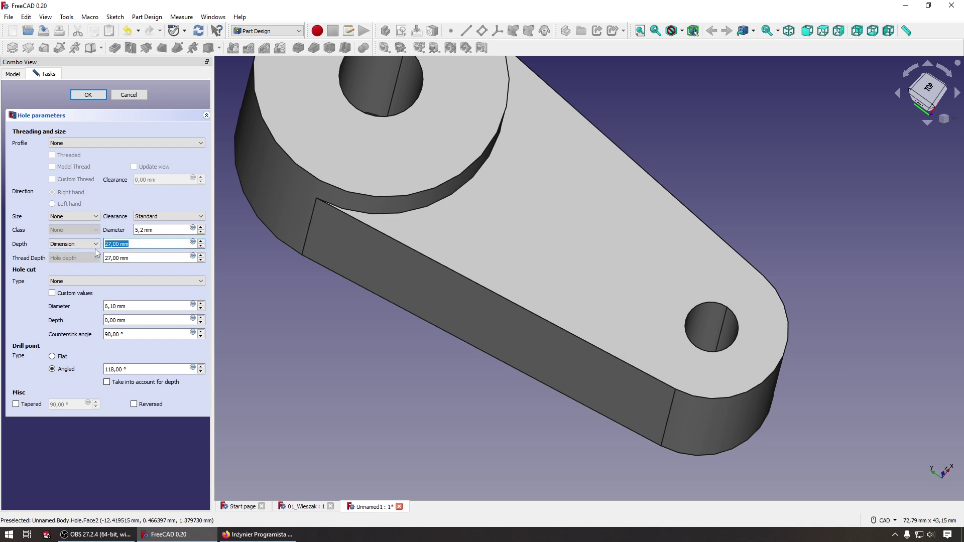
text(10 mm)
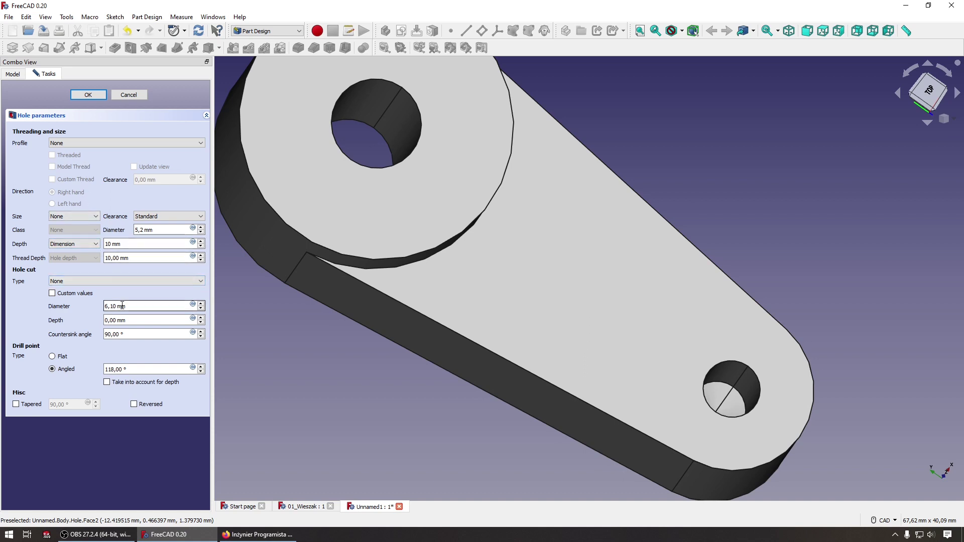
Switch the hole bottom from flat to an angled drill point
click(55, 356)
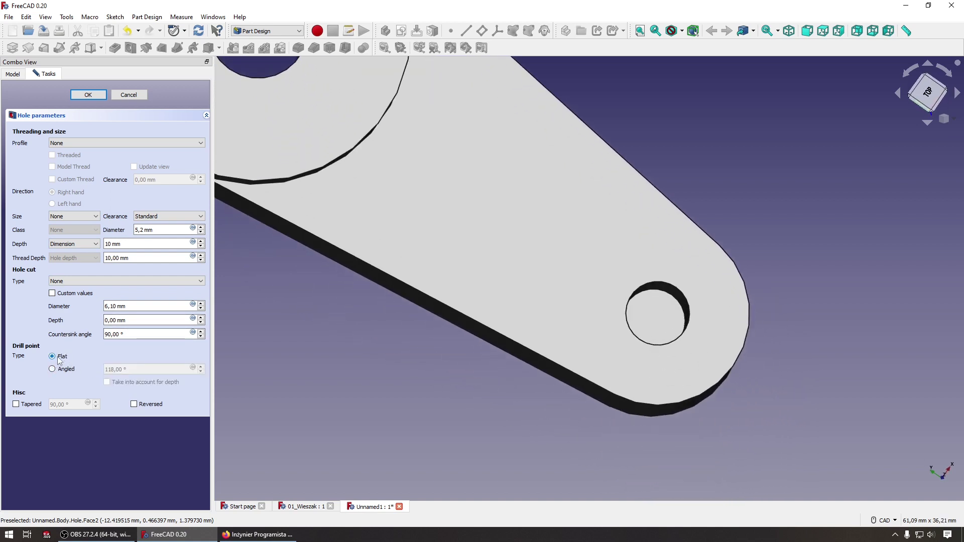
click(65, 17)
mouse_move(45, 17)
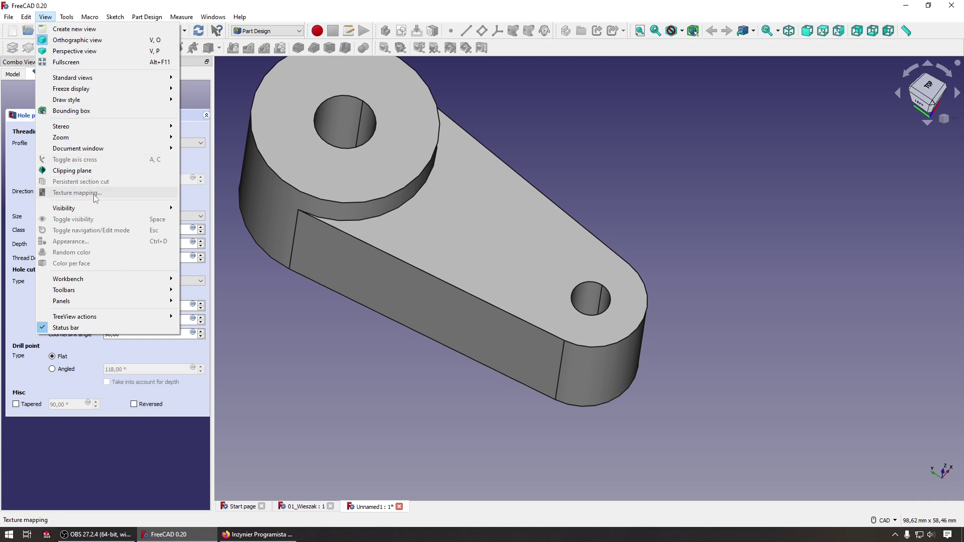
click(318, 287)
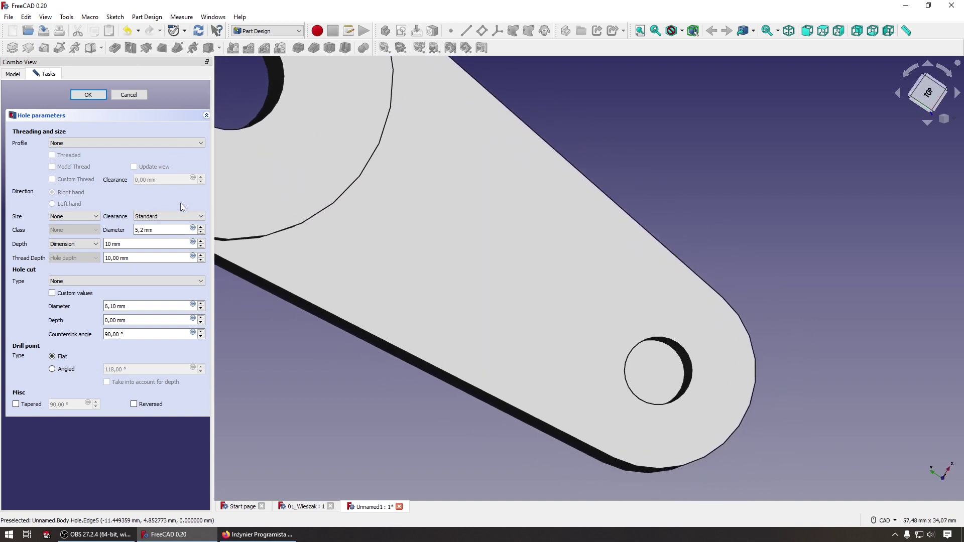
click(52, 356)
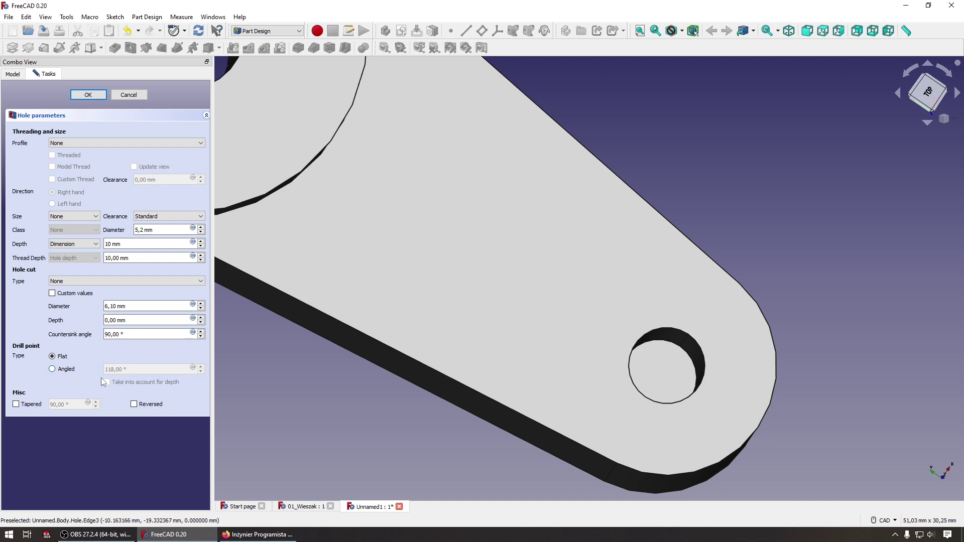
click(64, 371)
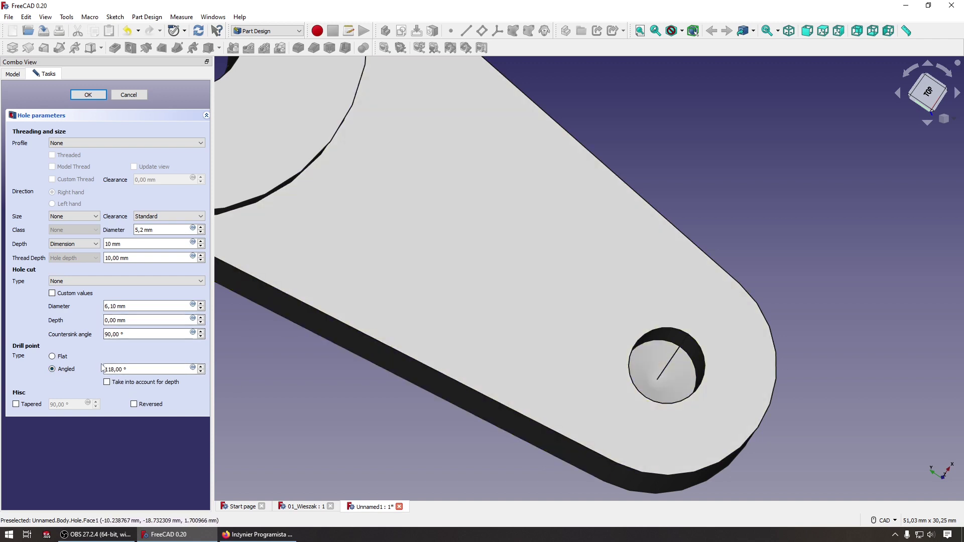
Keep the drill-point angle at 118° with 'Take into account for depth' unchecked
key(0)
double_click(118, 368)
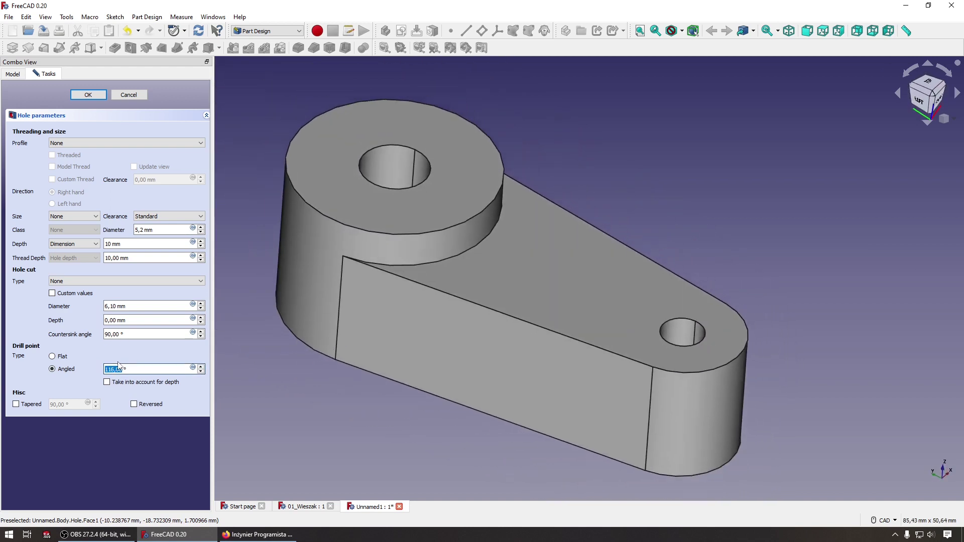
key(2)
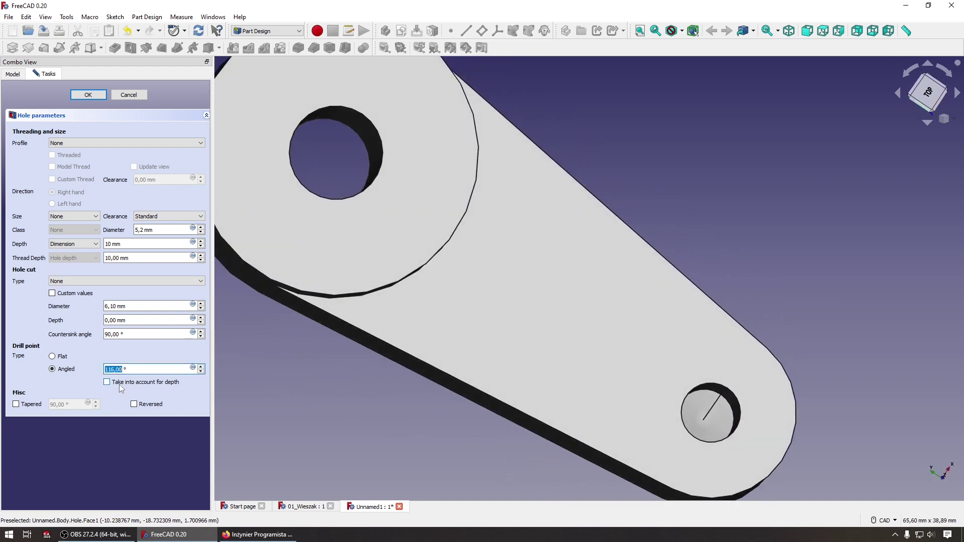
click(172, 368)
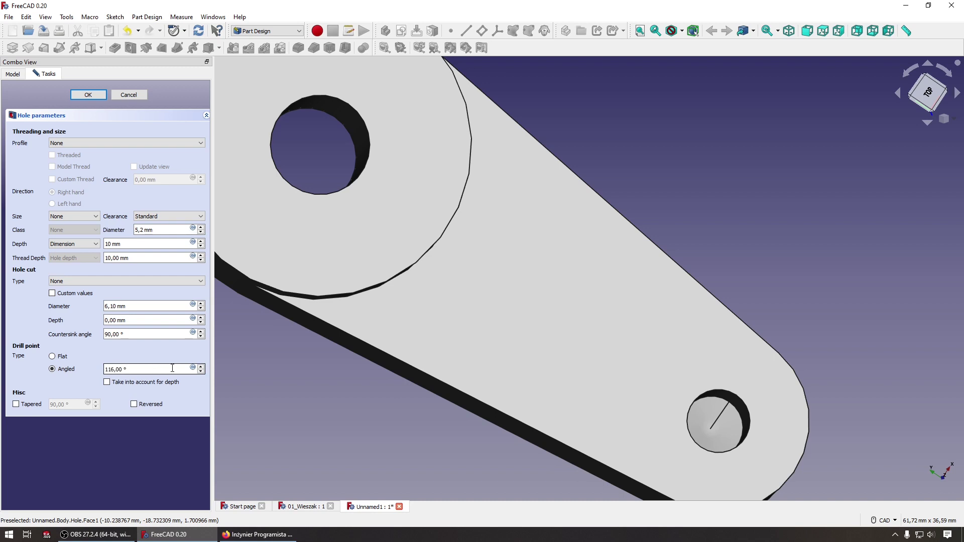
click(200, 368)
click(142, 385)
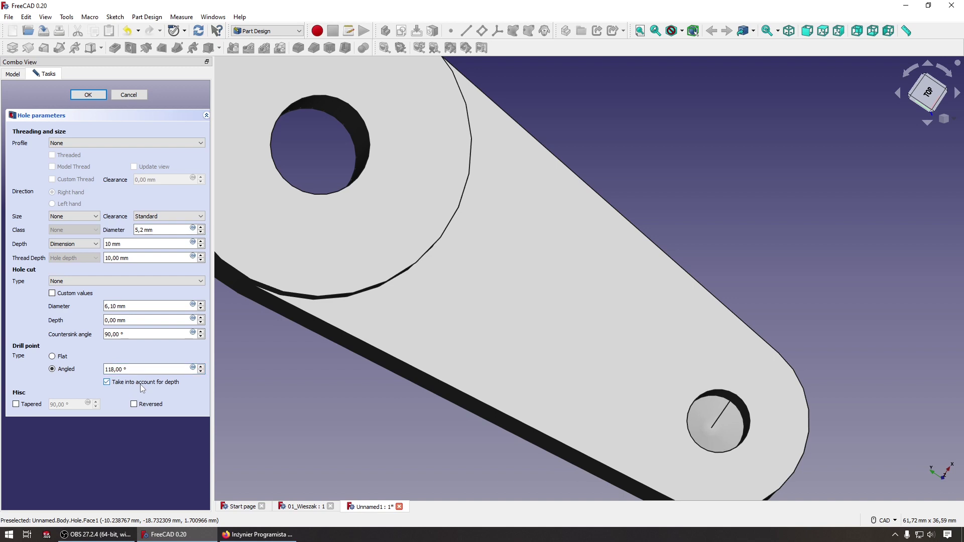
click(142, 385)
click(125, 384)
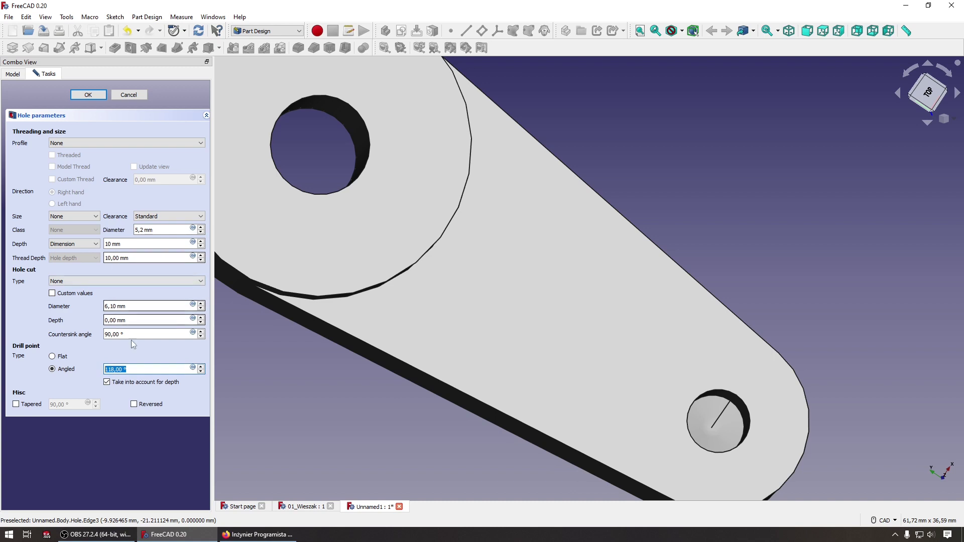
click(125, 383)
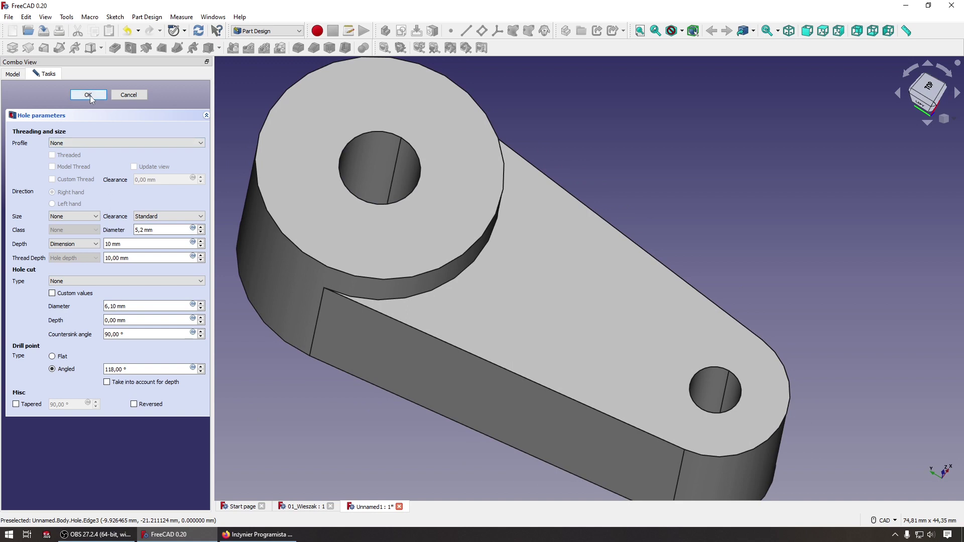
Commit the Hole feature and turn on an X persistent section cut
click(90, 95)
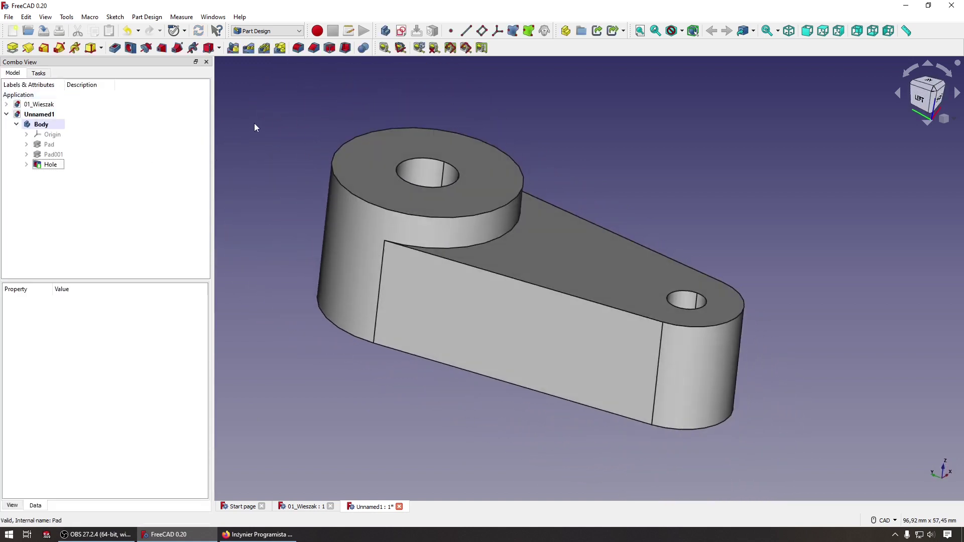
click(45, 16)
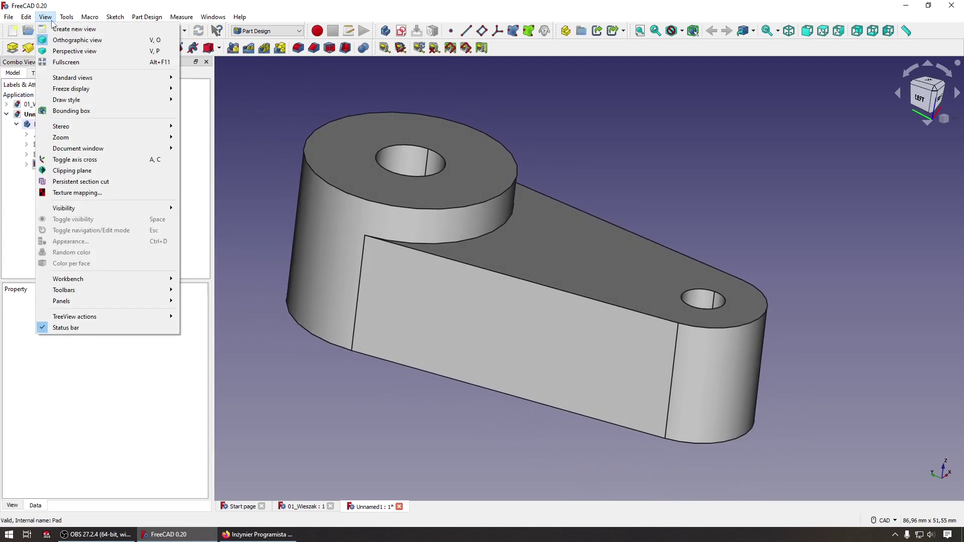
click(107, 187)
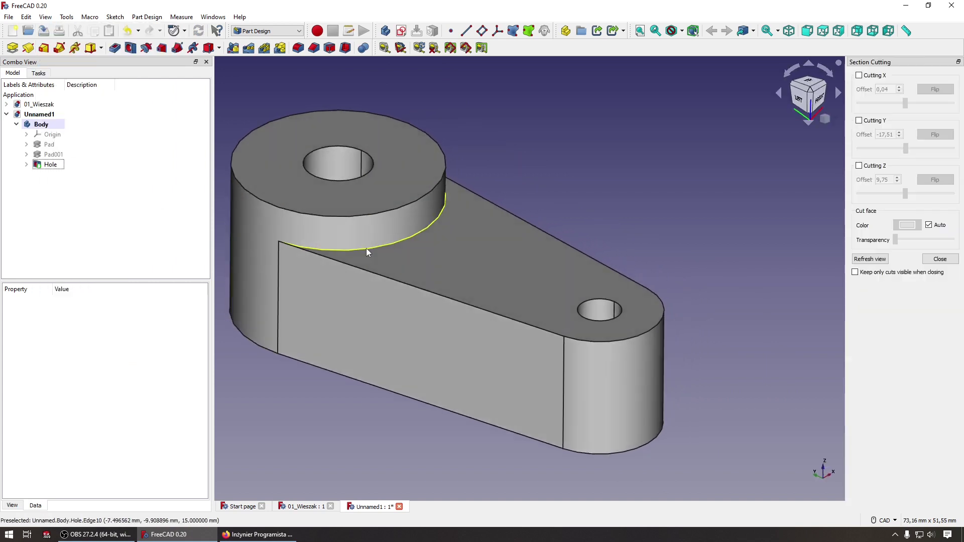
click(883, 75)
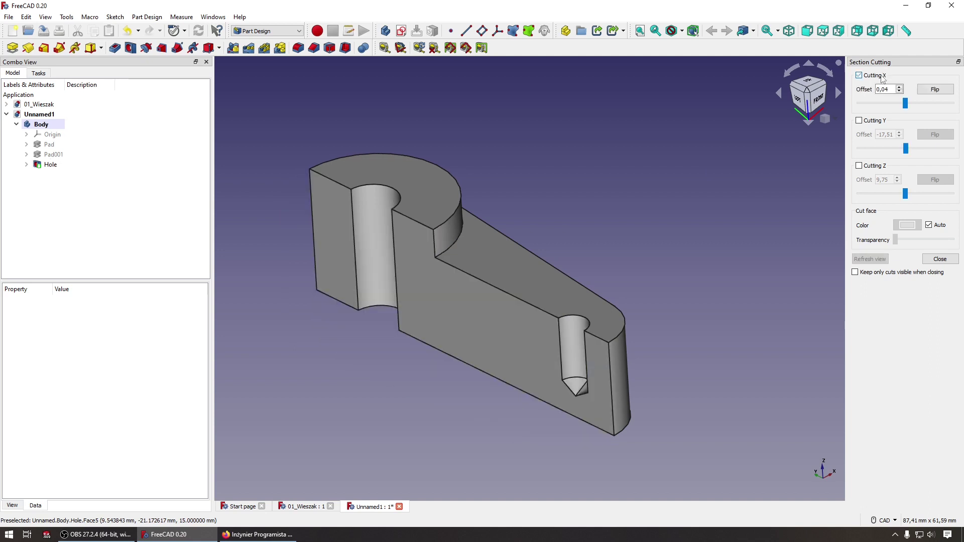
Inspect the conical hole tip, then remove the X cut and close the section tool
scroll(751, 353, down, 1)
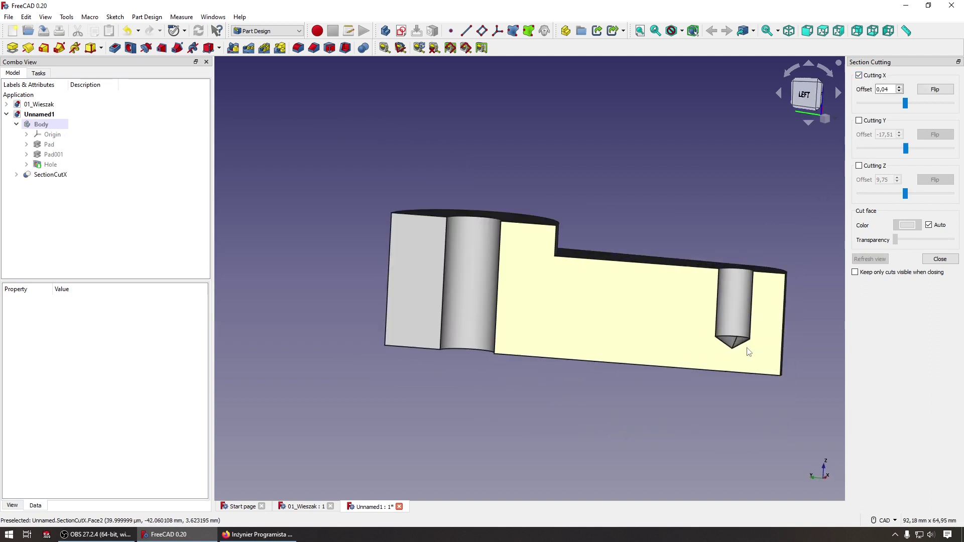
scroll(747, 351, up, 5)
scroll(747, 348, up, 3)
scroll(607, 402, down, 1)
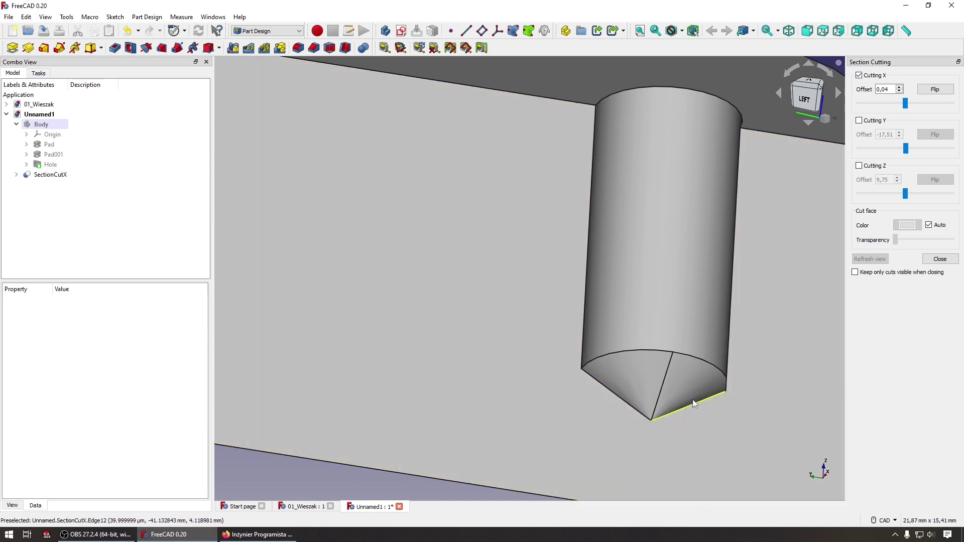
scroll(693, 383, down, 3)
scroll(693, 383, down, 2)
click(875, 78)
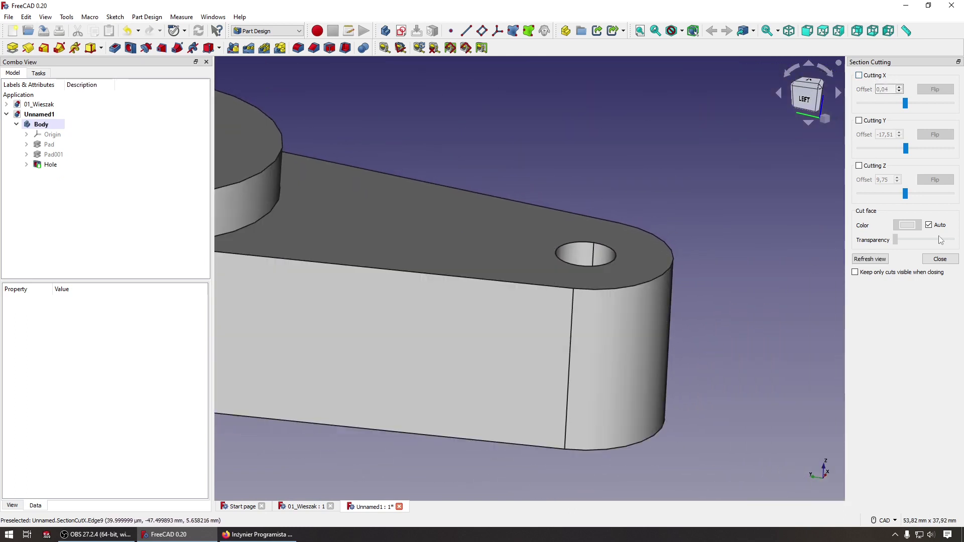
click(939, 258)
scroll(631, 269, down, 3)
middle_drag(328, 217, 257, 217)
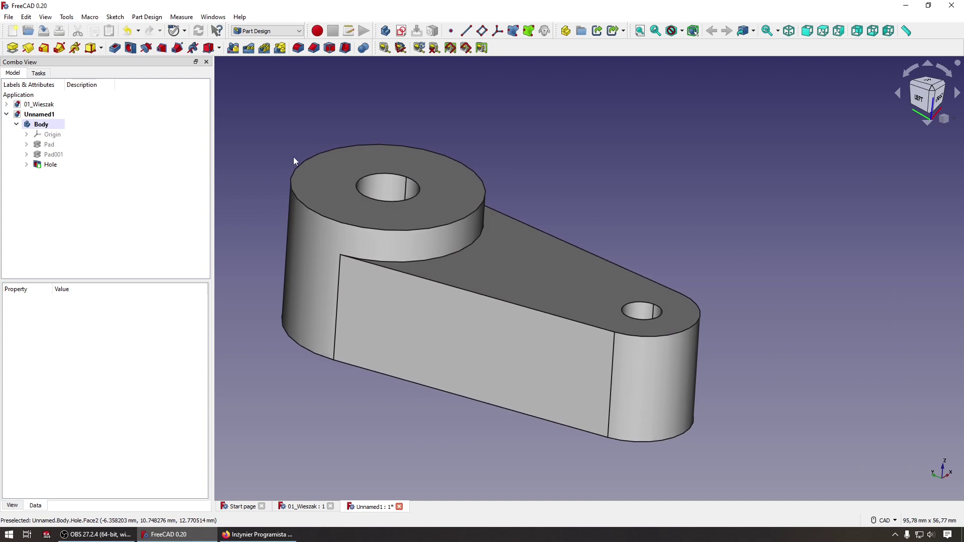
Try a fillet on the boss base edge, inspect it, then cancel it
click(298, 48)
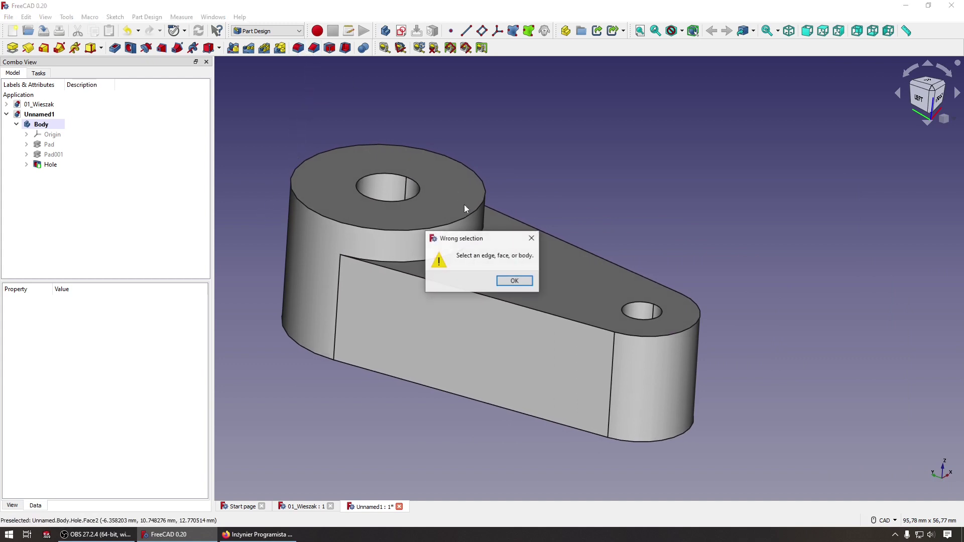
click(513, 281)
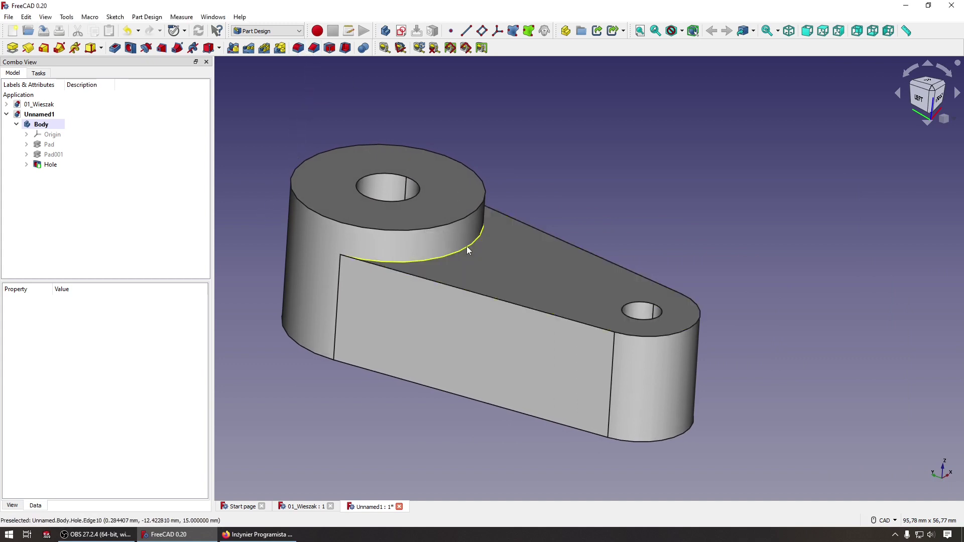
click(466, 245)
click(298, 48)
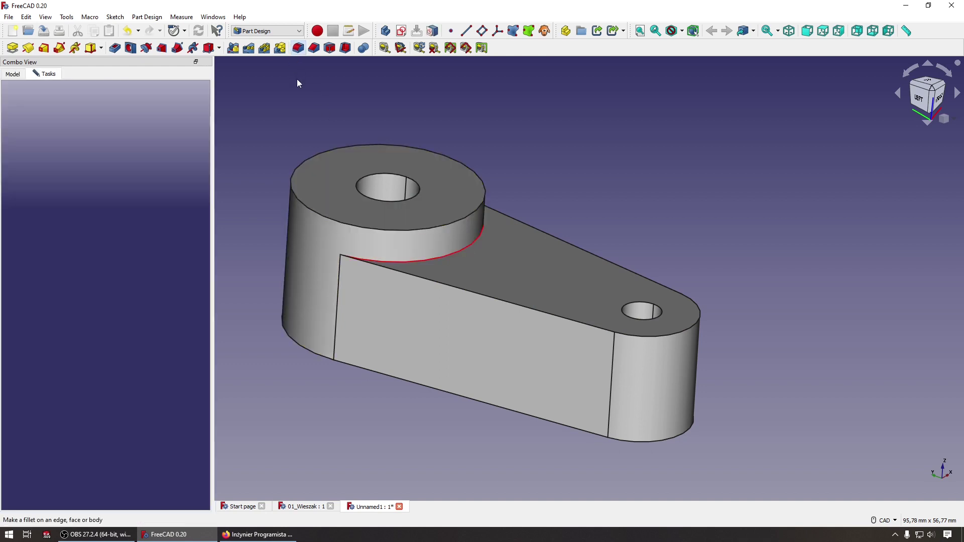
middle_drag(260, 174, 259, 179)
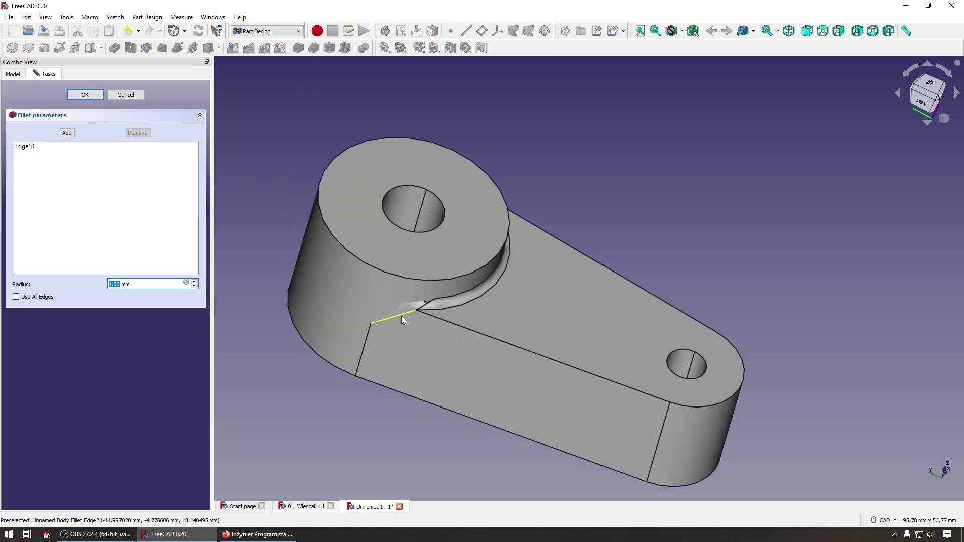
scroll(402, 315, down, 5)
scroll(417, 321, up, 10)
scroll(417, 322, down, 5)
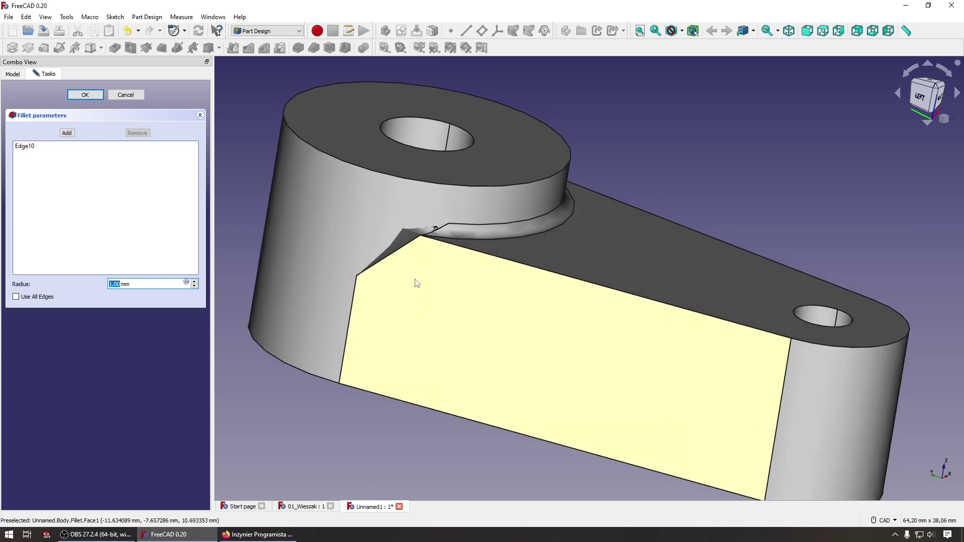
scroll(417, 283, up, 2)
middle_drag(418, 283, 419, 254)
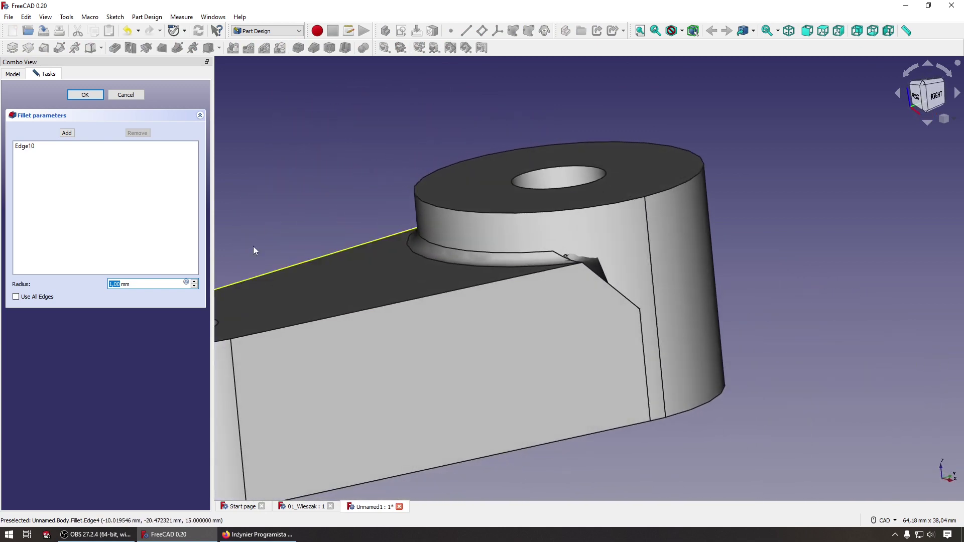
click(125, 95)
mouse_move(335, 179)
middle_down()
mouse_move(299, 220)
mouse_move(279, 211)
mouse_move(283, 204)
mouse_move(246, 209)
middle_up()
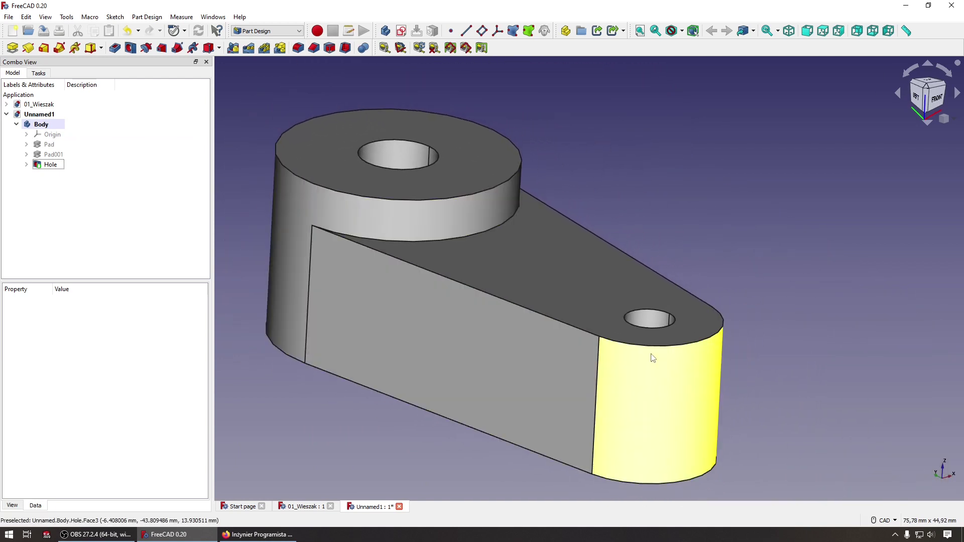
Fillet the top curved edge at the arm's end with a 3 mm radius
click(678, 344)
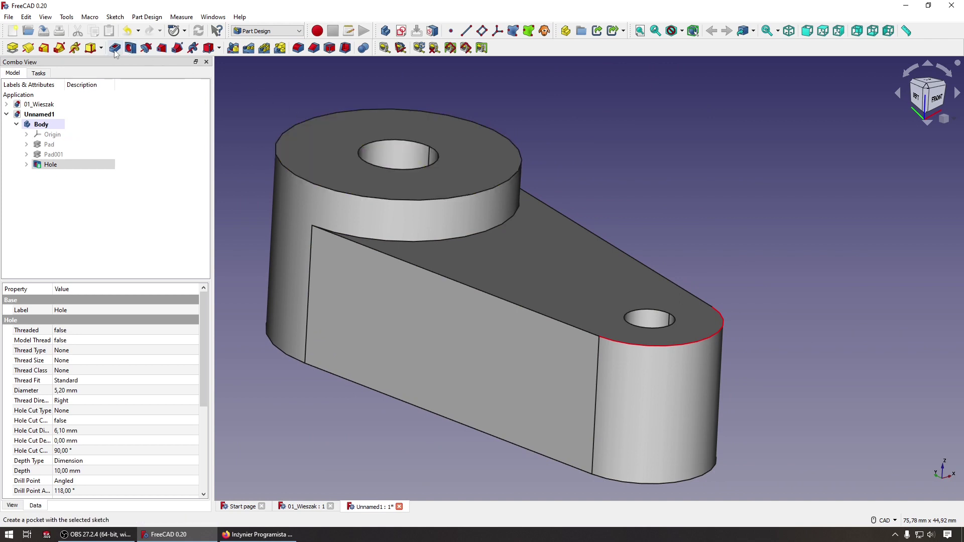
click(303, 51)
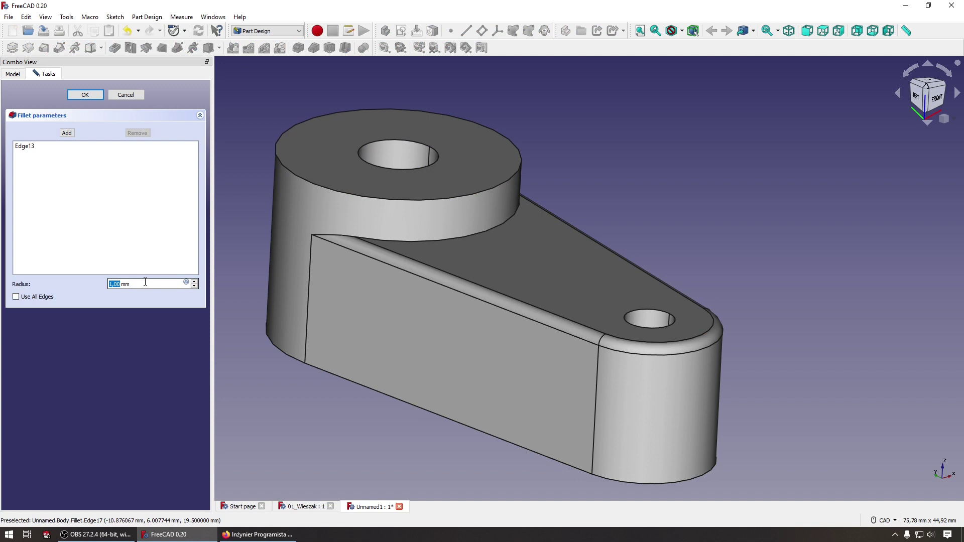
text(3)
click(102, 94)
Add a 2 mm fillet, Fillet001, at the boss-to-arm junction
click(299, 48)
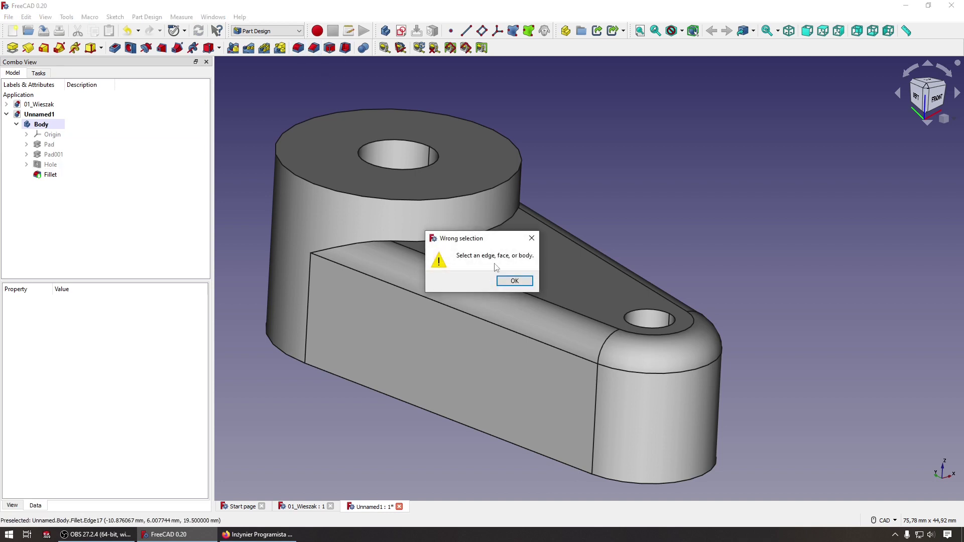
click(517, 281)
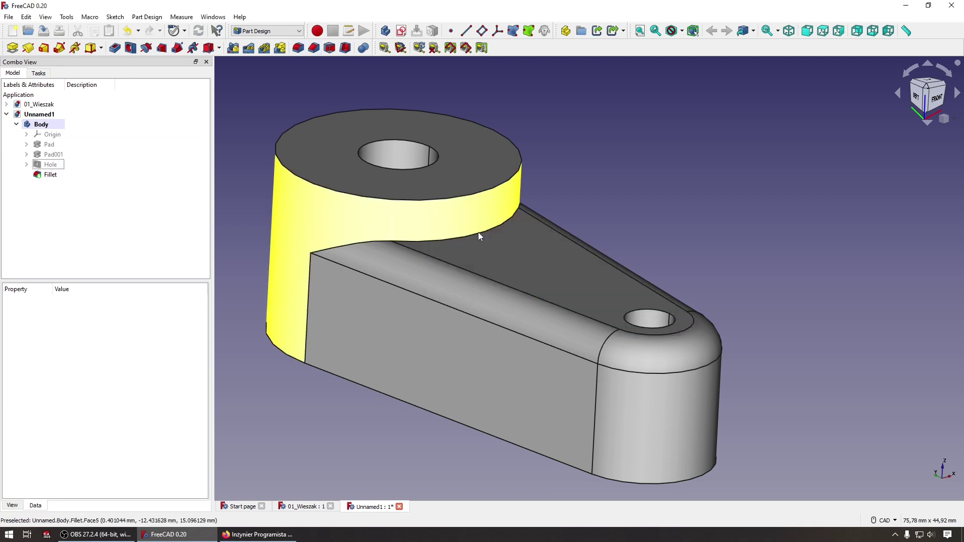
click(471, 233)
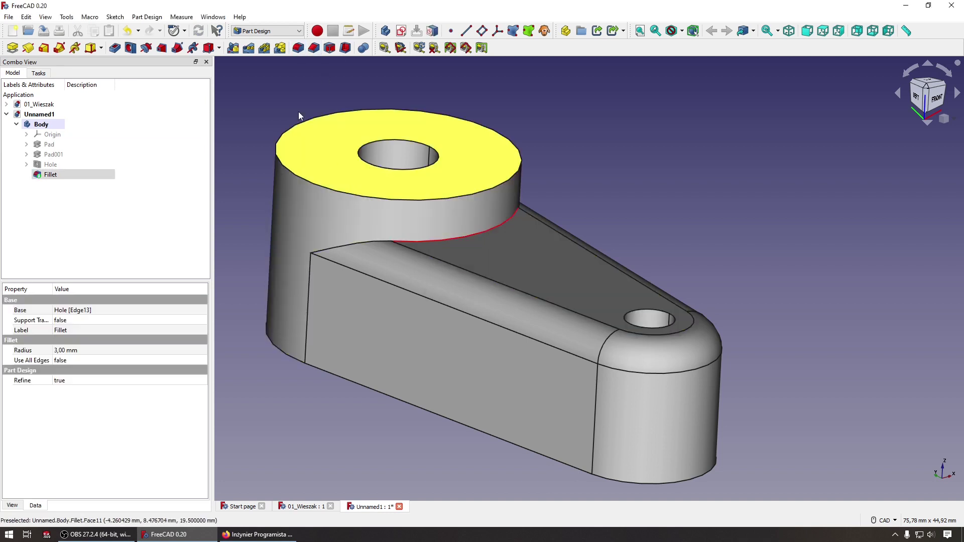
click(297, 47)
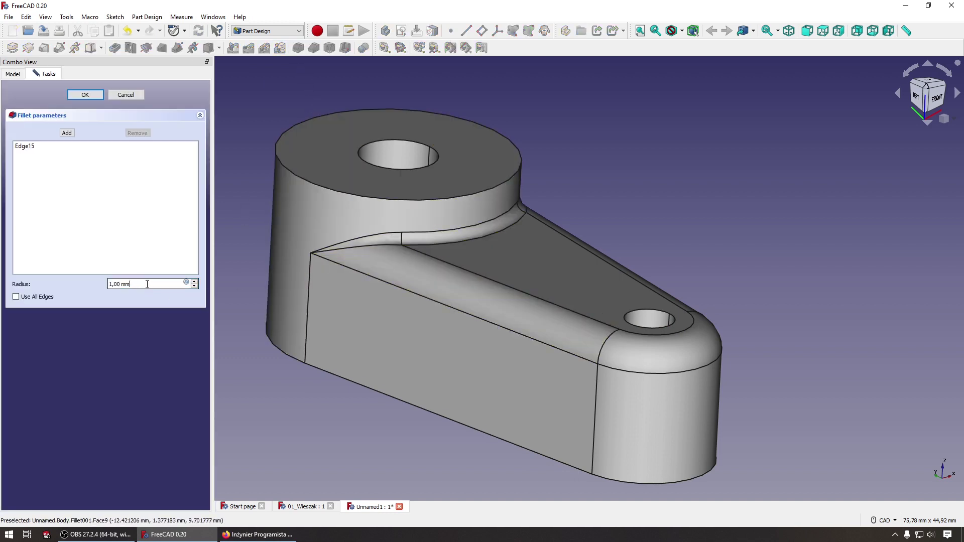
text(2)
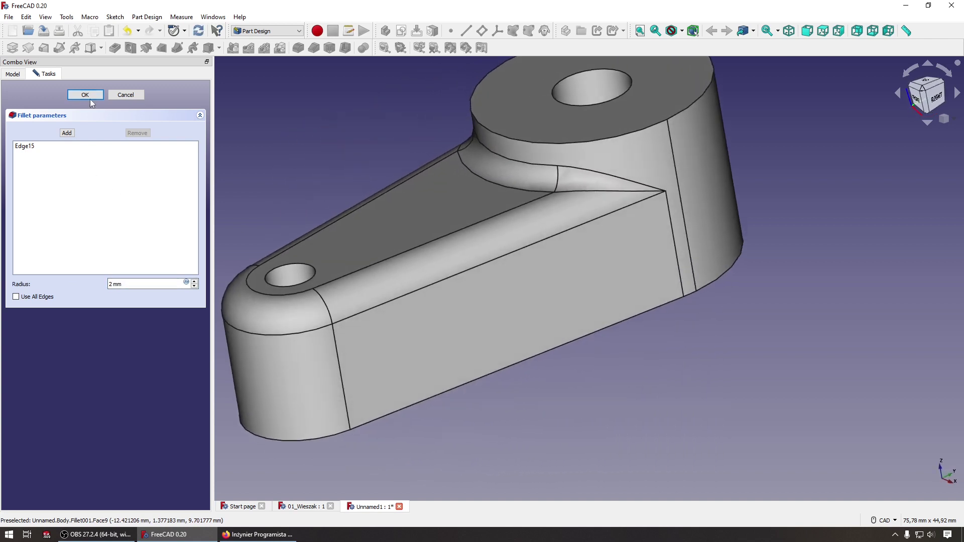
click(85, 95)
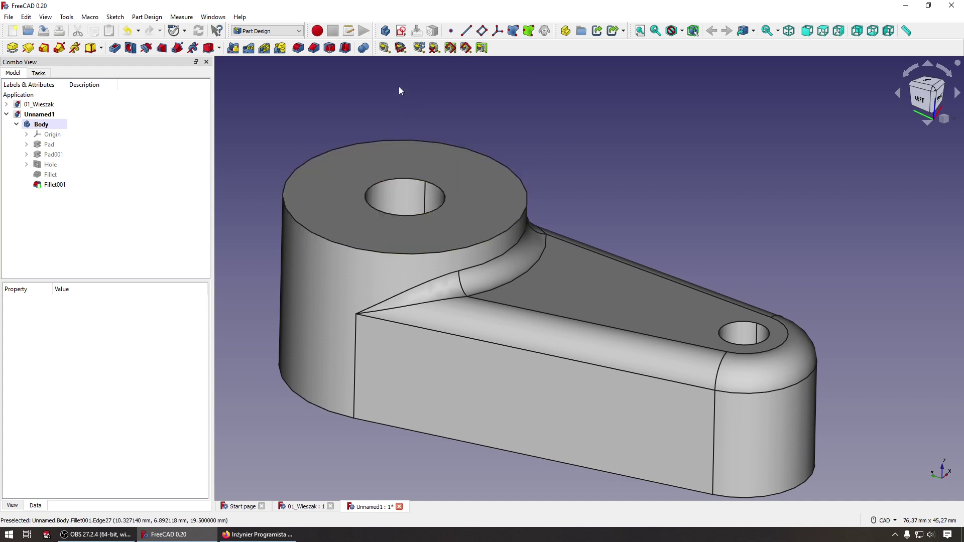
click(348, 246)
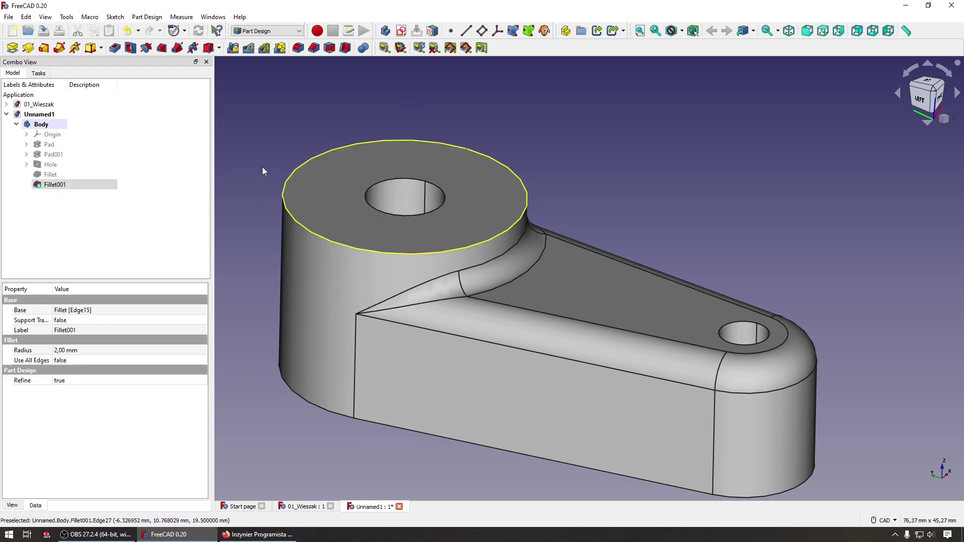
Start a chamfer with the hole's circular edge selected
click(314, 47)
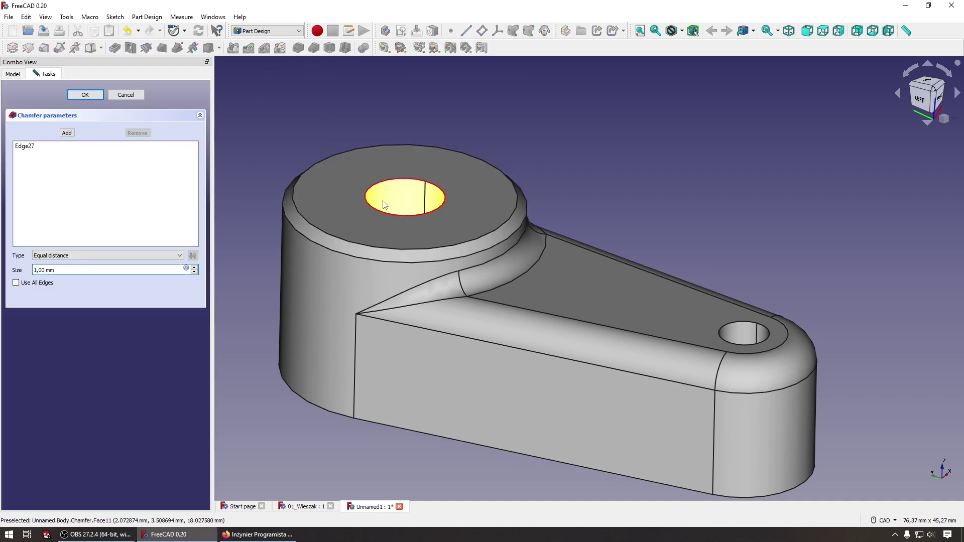
middle_drag(625, 302, 459, 318)
click(459, 313)
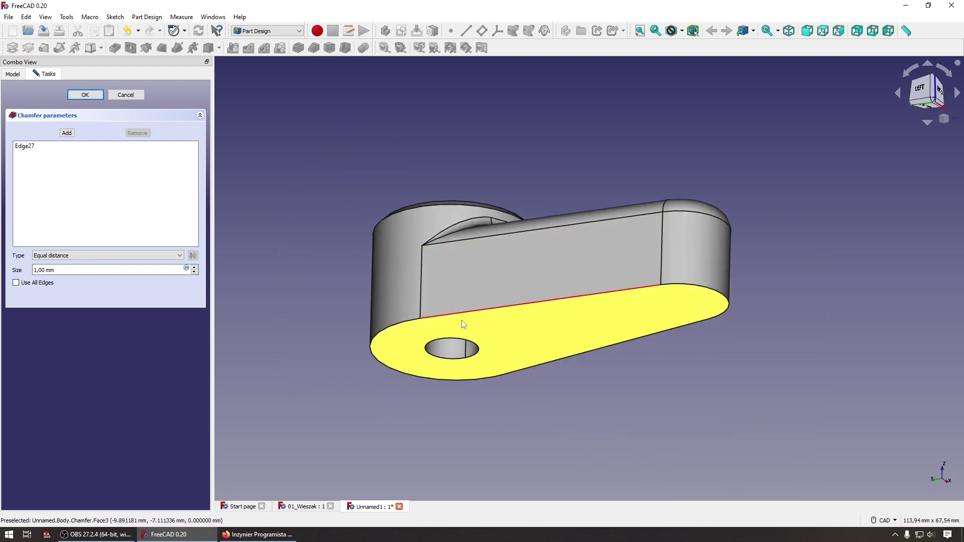
click(475, 355)
middle_drag(474, 354, 330, 340)
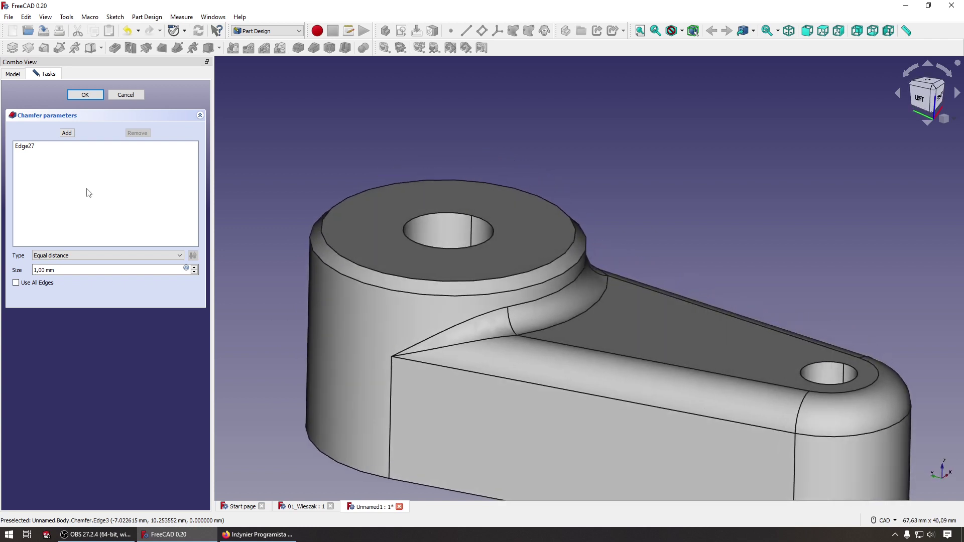
Add the large hole, small hole and underside edges, then confirm the 1 mm chamfer
click(72, 137)
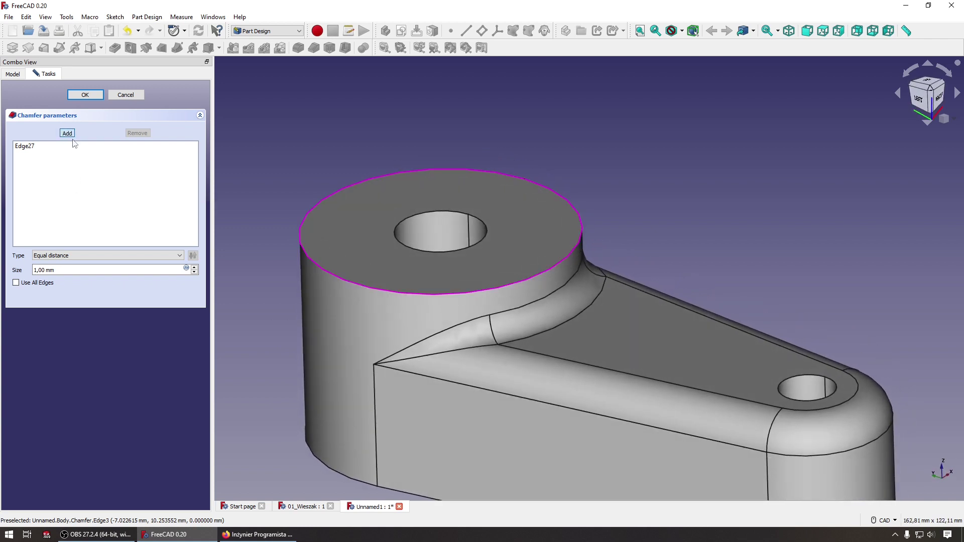
click(444, 211)
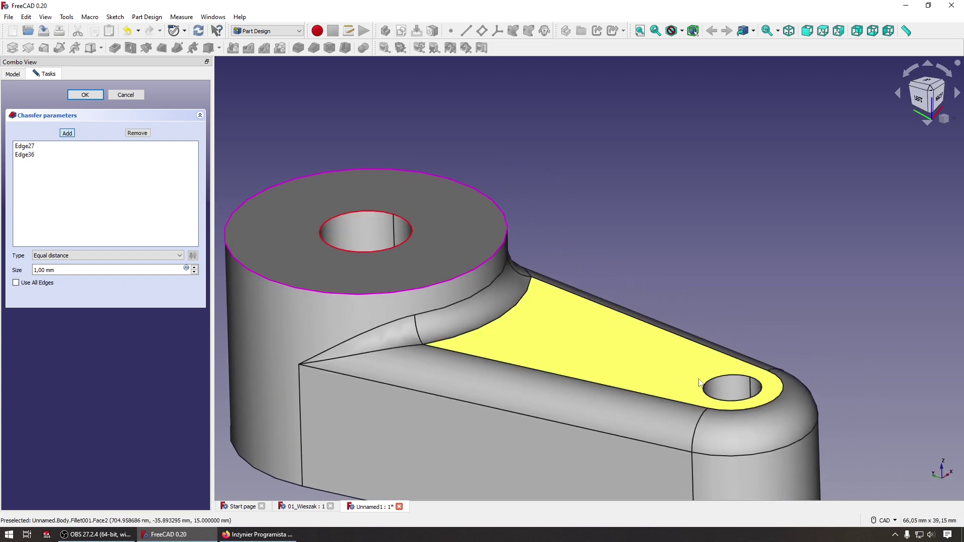
click(718, 379)
middle_drag(718, 378, 466, 379)
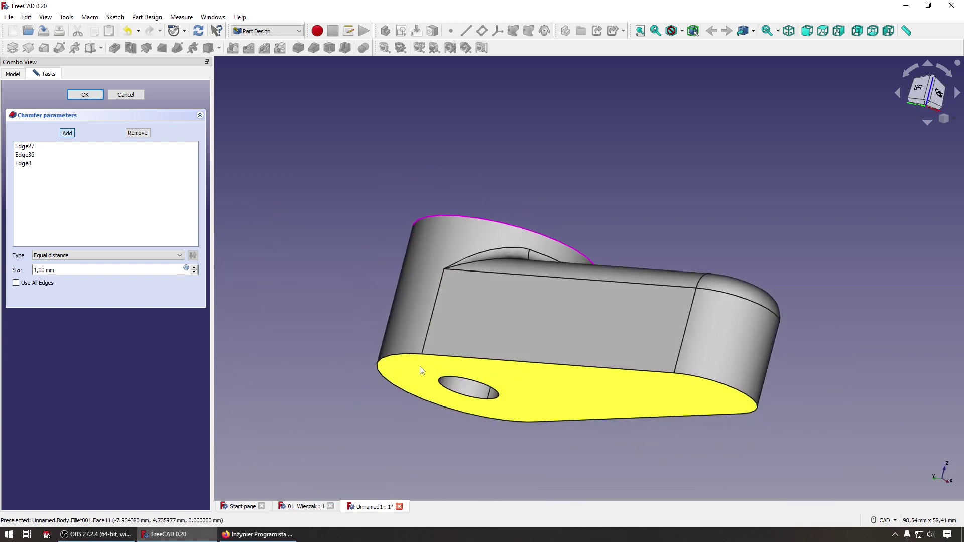
click(722, 389)
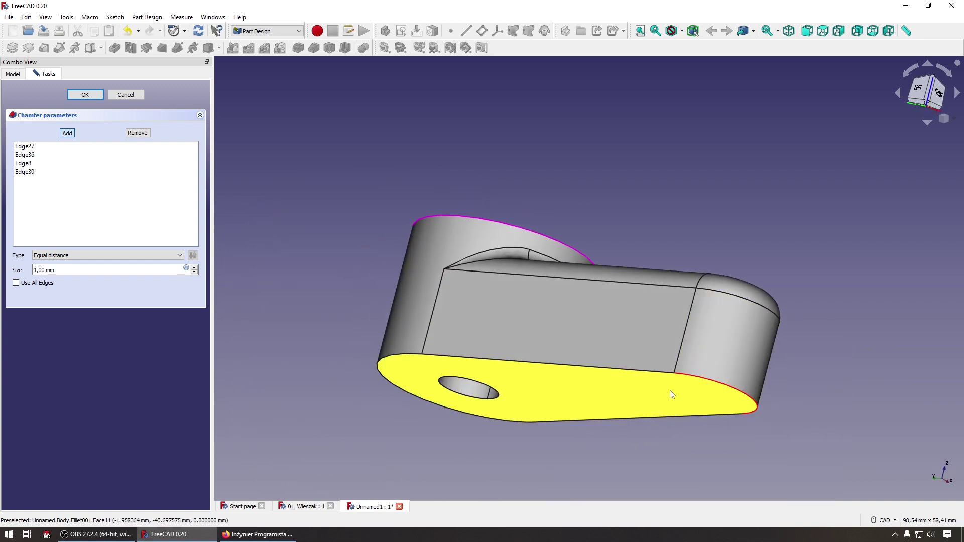
click(447, 377)
right_click(218, 188)
key(0)
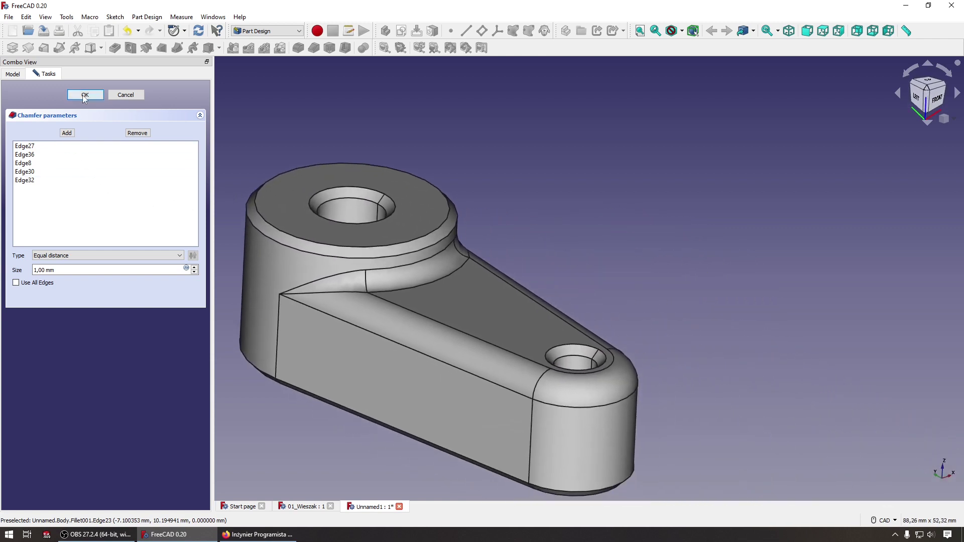
click(84, 95)
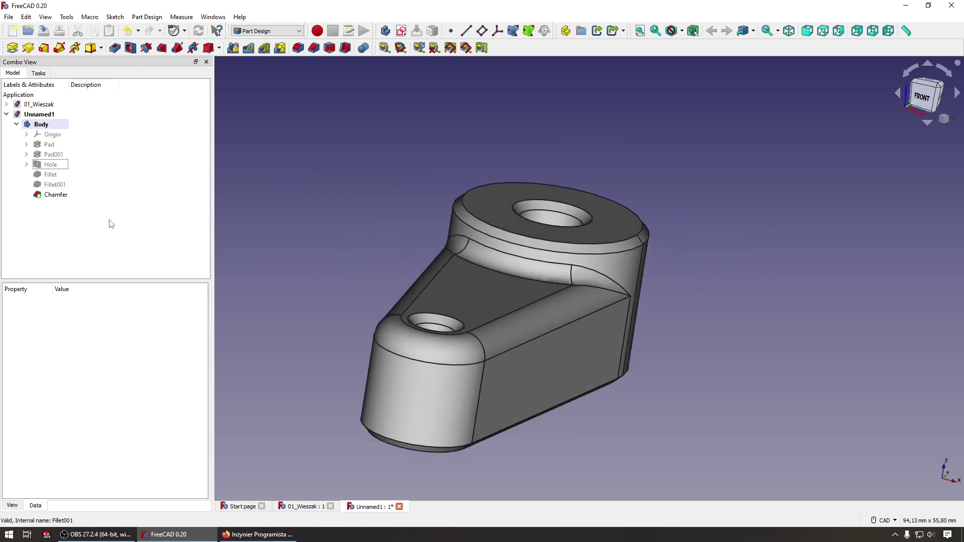
Set the Body's shape colour to bright green (#55ff00) through Appearance
click(40, 126)
right_click(40, 125)
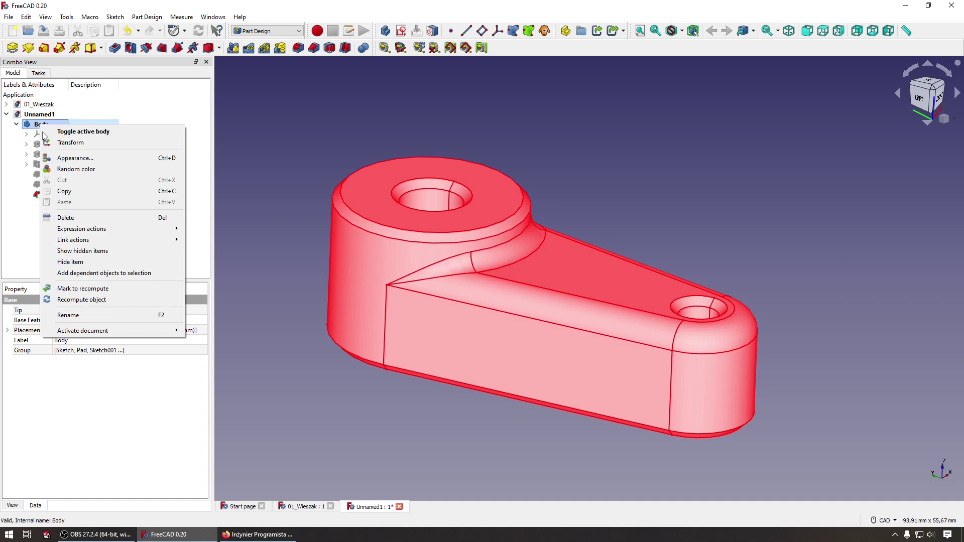
click(57, 158)
click(149, 183)
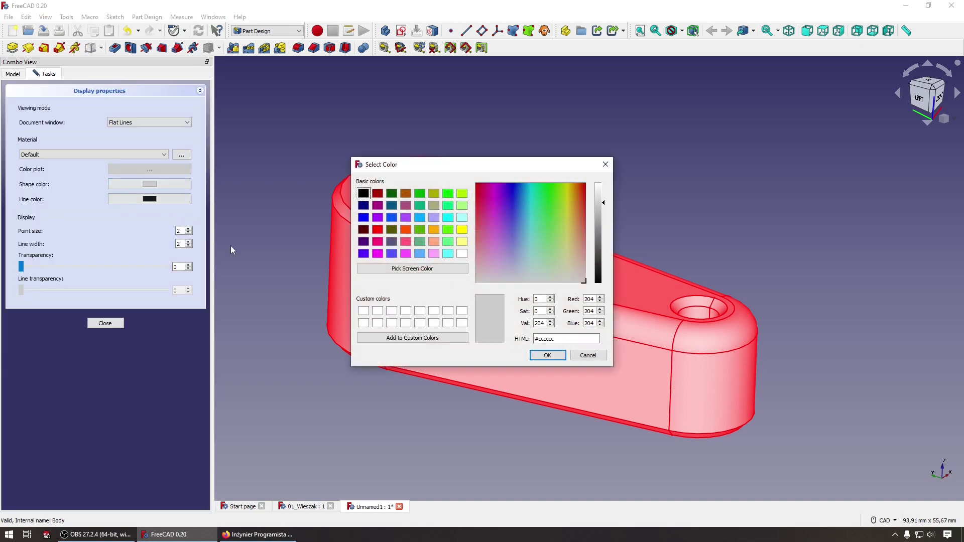
click(450, 231)
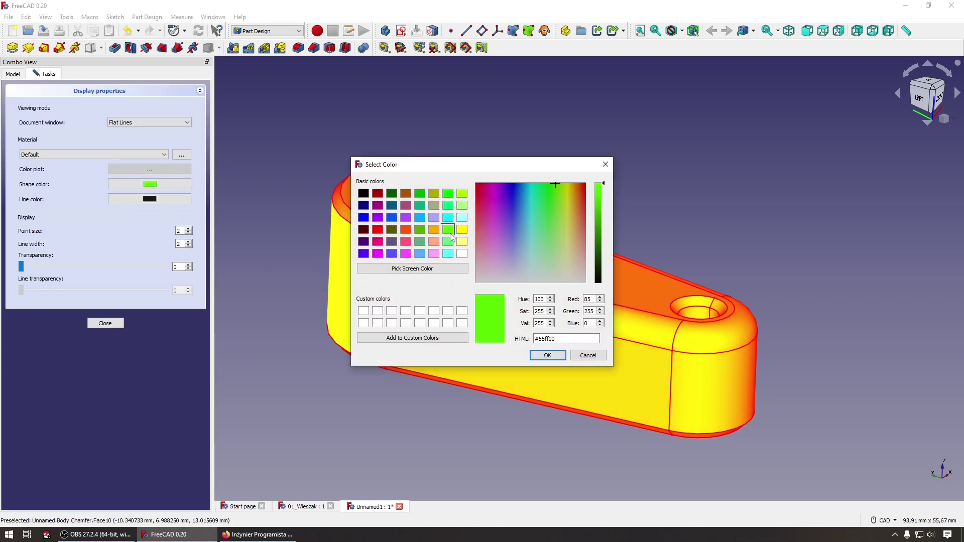
click(547, 355)
click(103, 324)
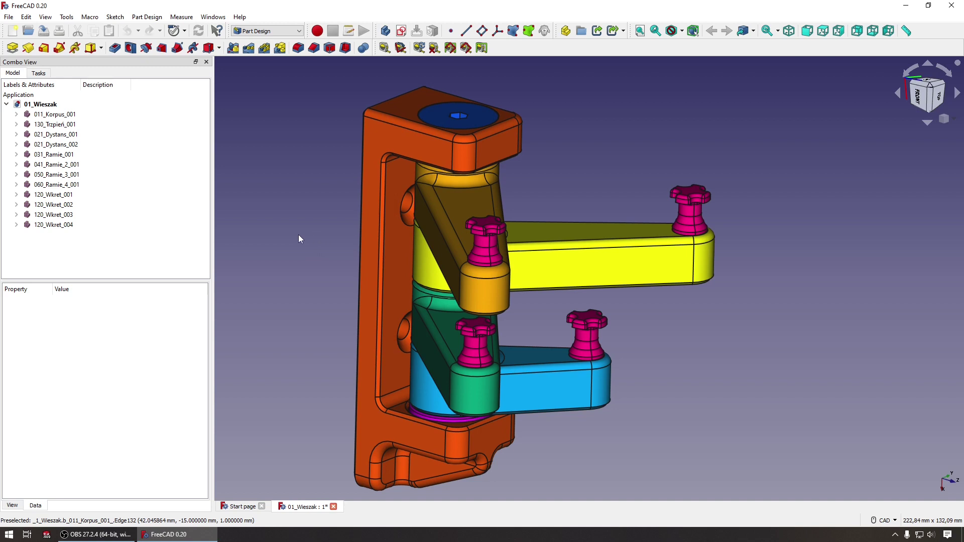
Hide the 011_Korpus_001 housing and orbit to view the pin and arms
click(55, 114)
key(space)
click(55, 124)
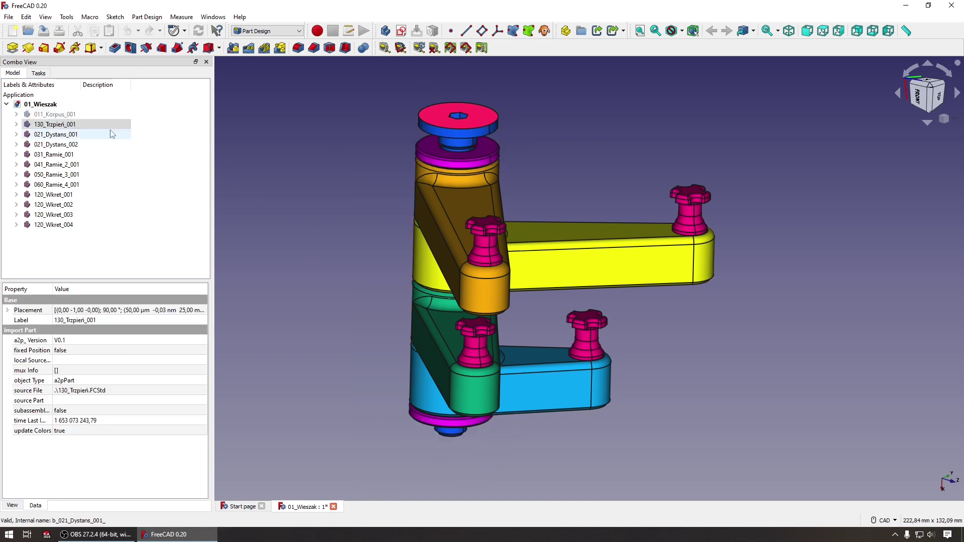
middle_drag(278, 137, 327, 181)
scroll(327, 181, up, 3)
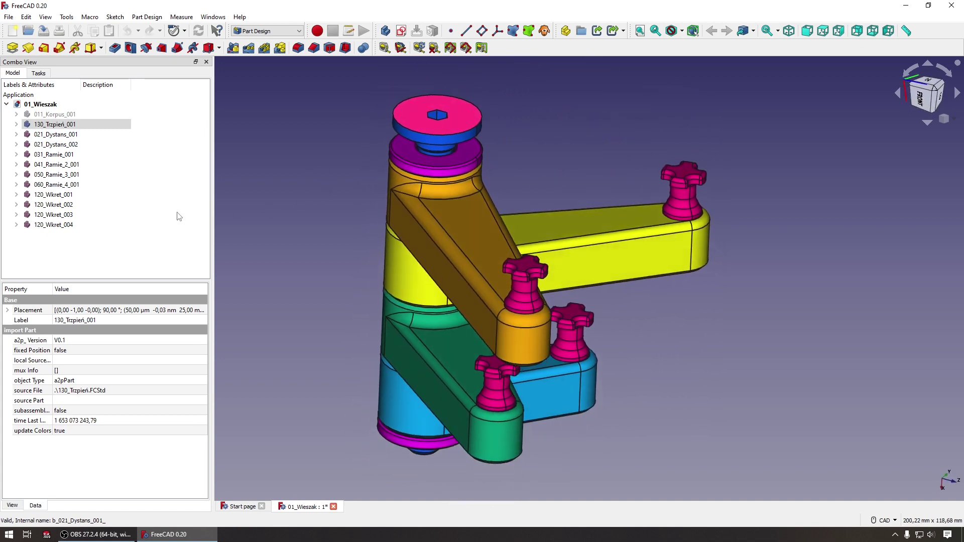
click(253, 163)
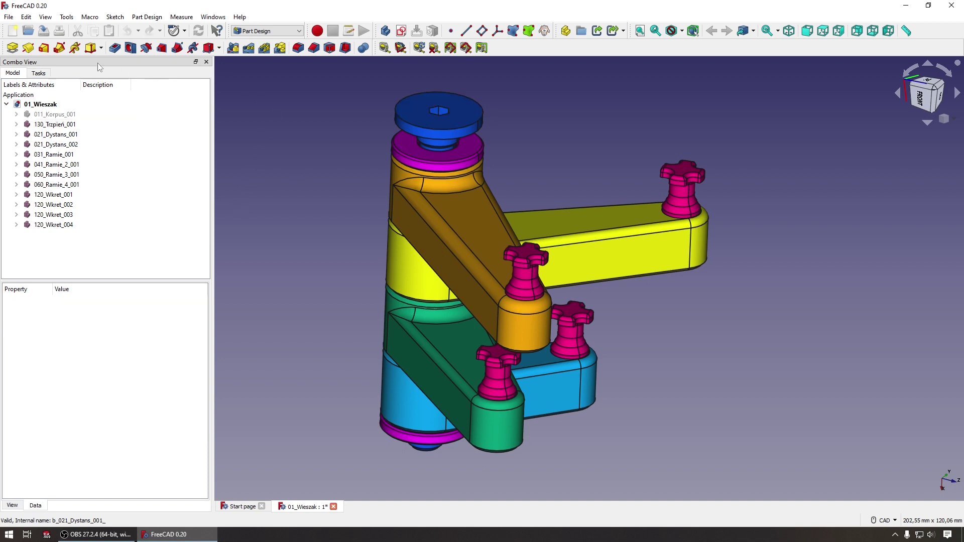
Stay in Part Design and create a new empty document
click(269, 31)
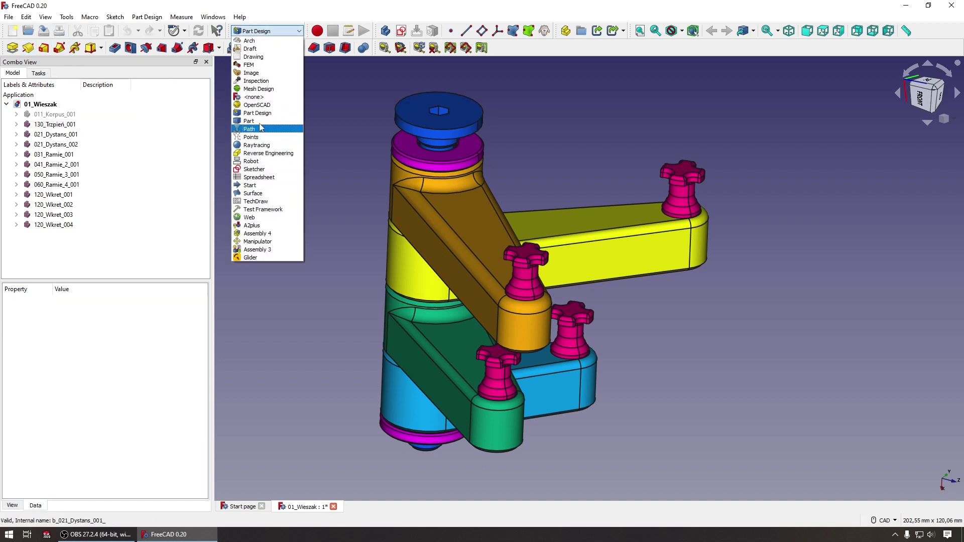
click(255, 115)
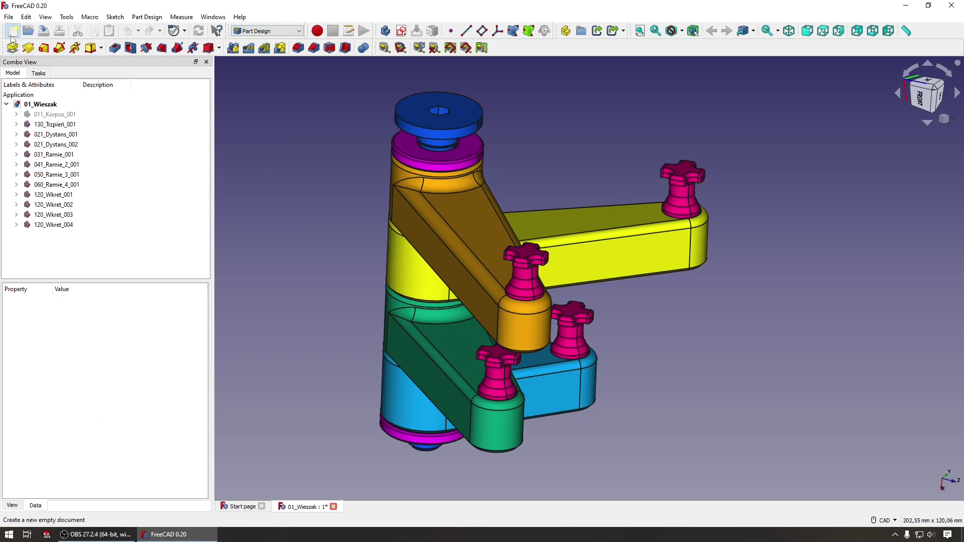
click(12, 31)
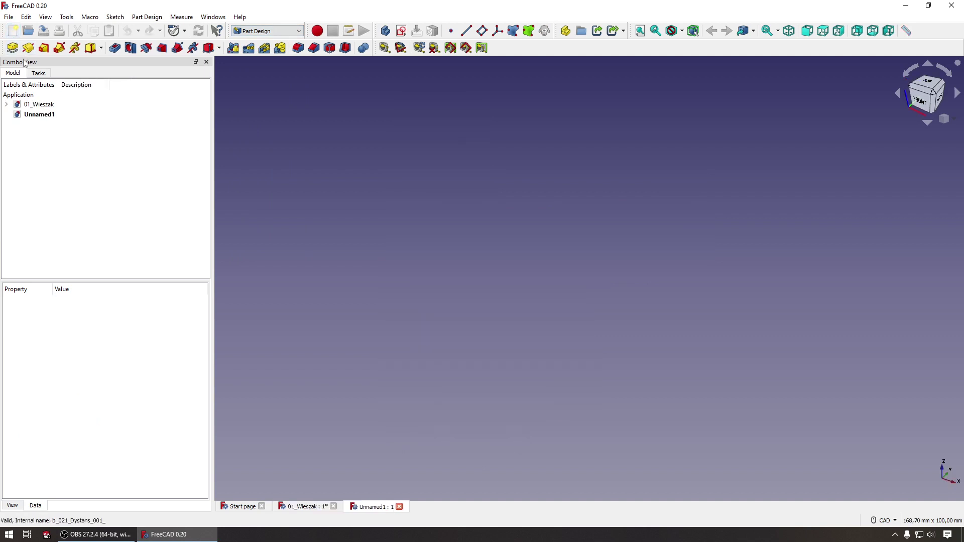
Create a new sketch placed on the XZ_Plane
click(401, 31)
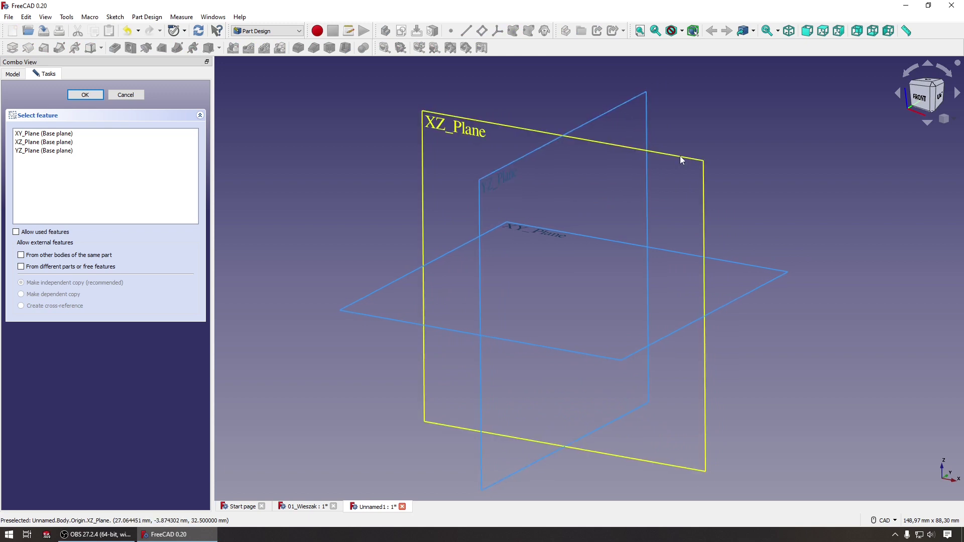
click(680, 156)
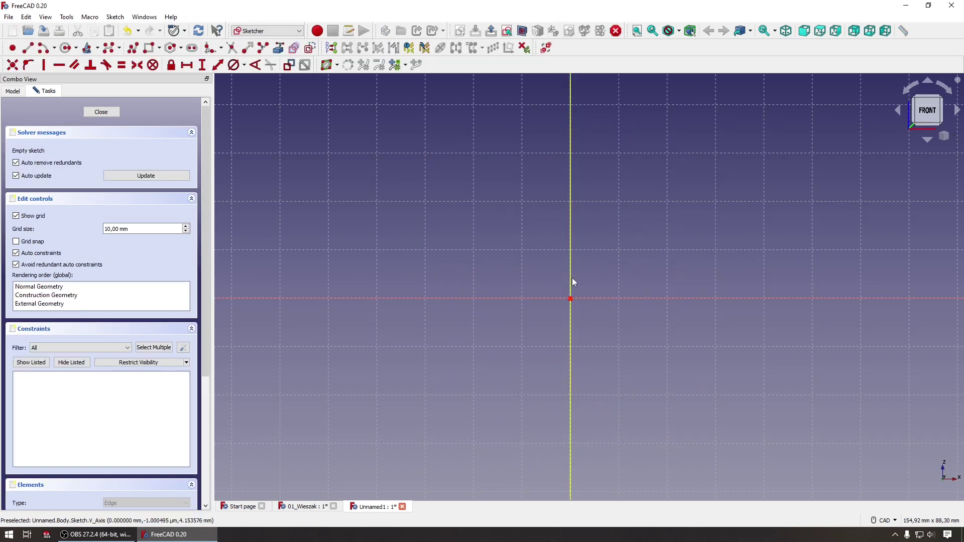
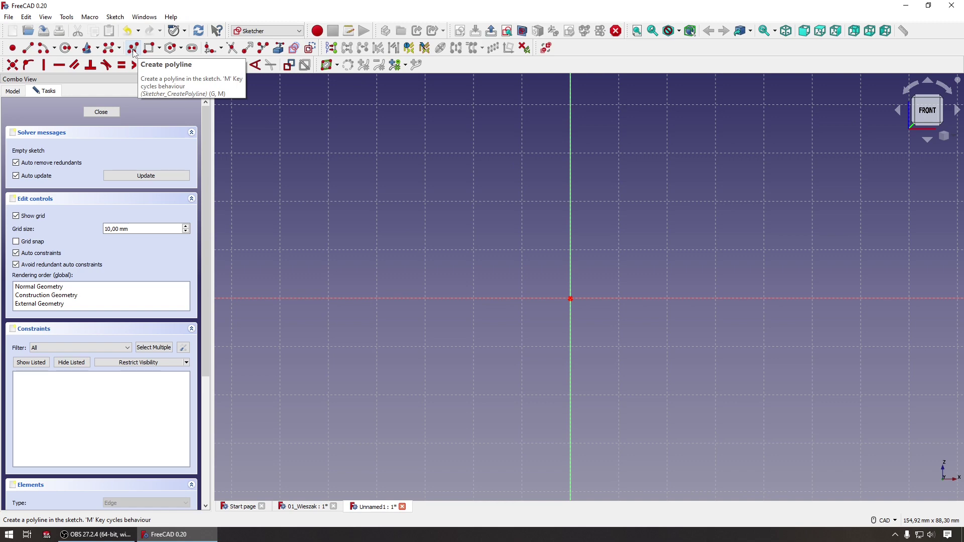
Start a polyline at the origin, drawing the bottom edge and the stepped ledge
click(134, 52)
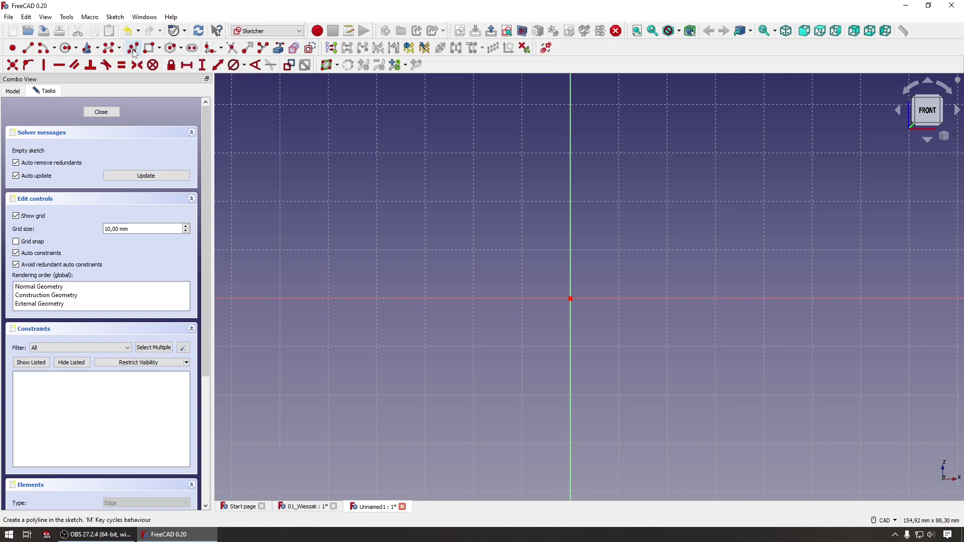
click(570, 299)
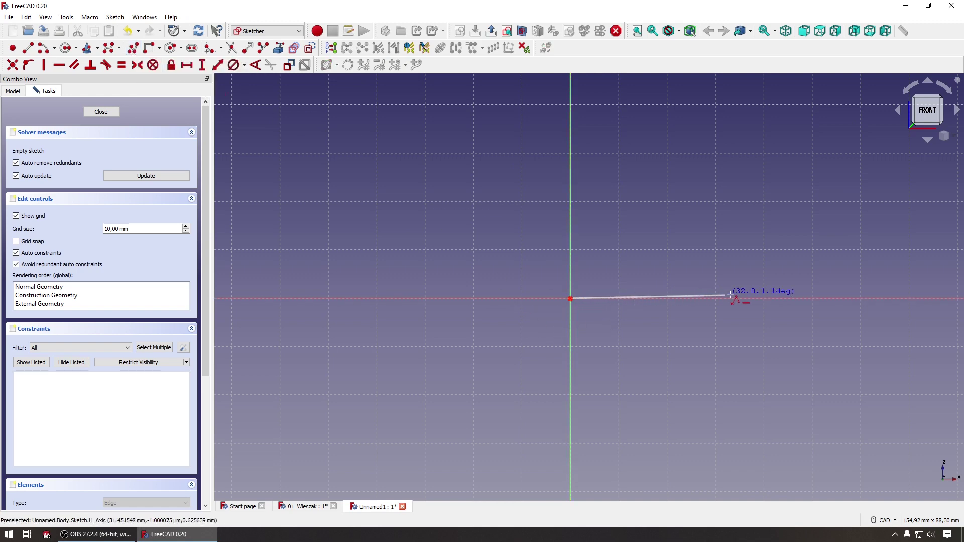
click(781, 298)
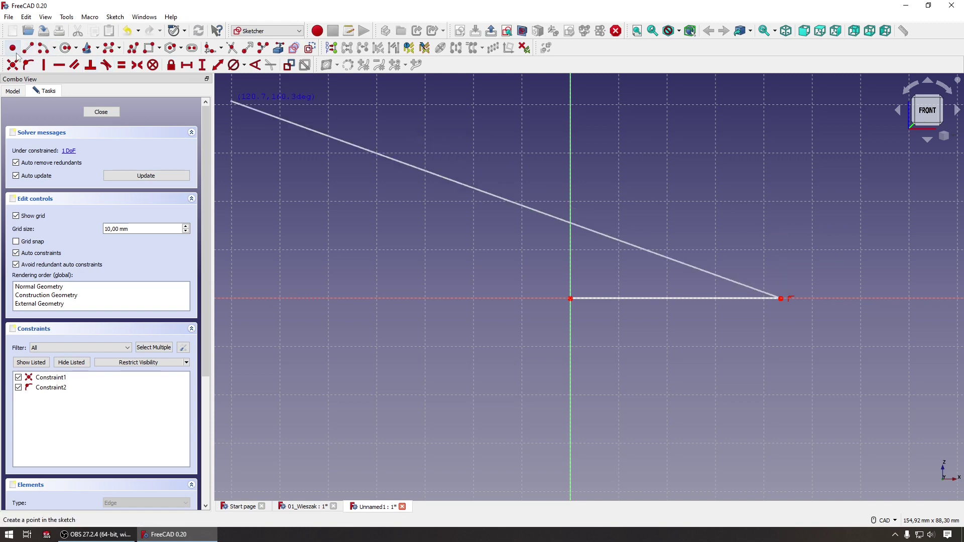
click(780, 234)
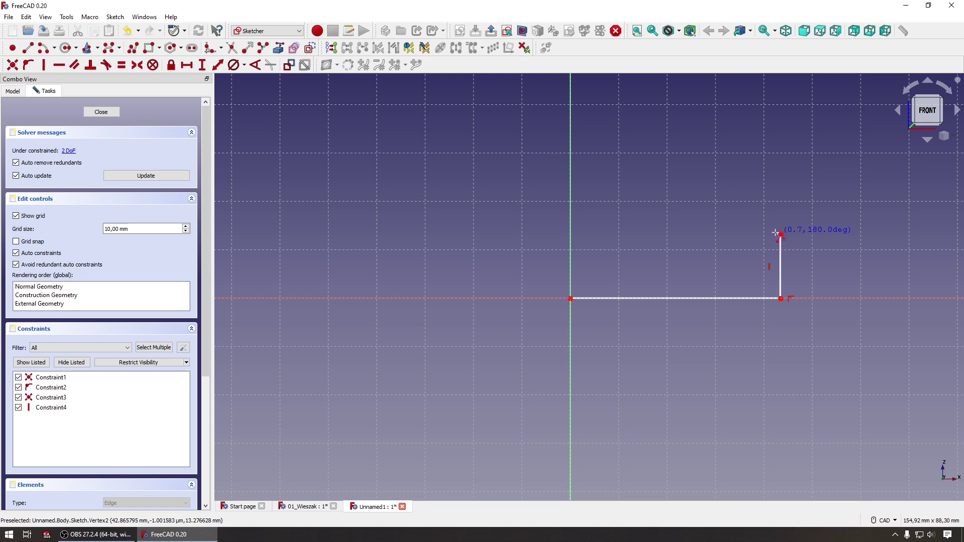
click(701, 234)
click(701, 168)
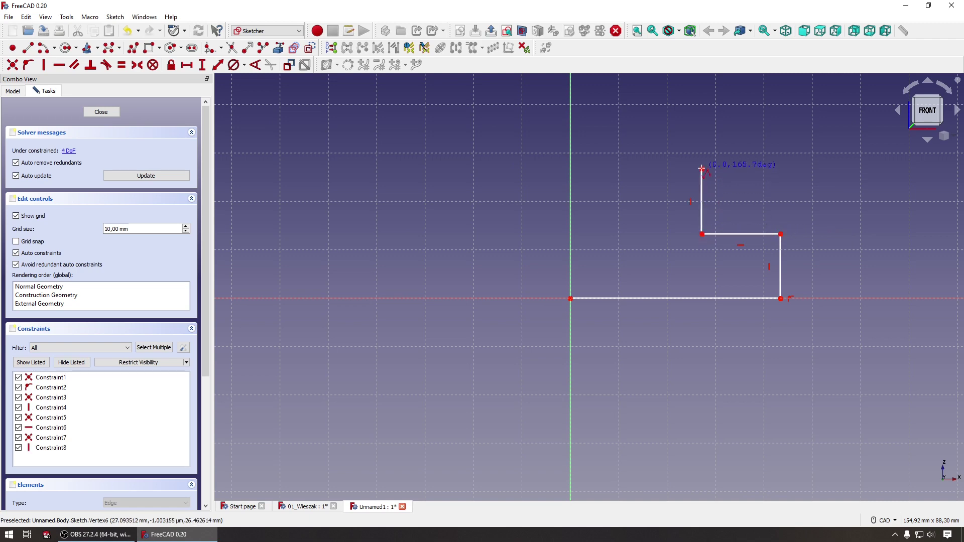
scroll(698, 178, down, 2)
scroll(700, 173, down, 3)
scroll(687, 185, up, 5)
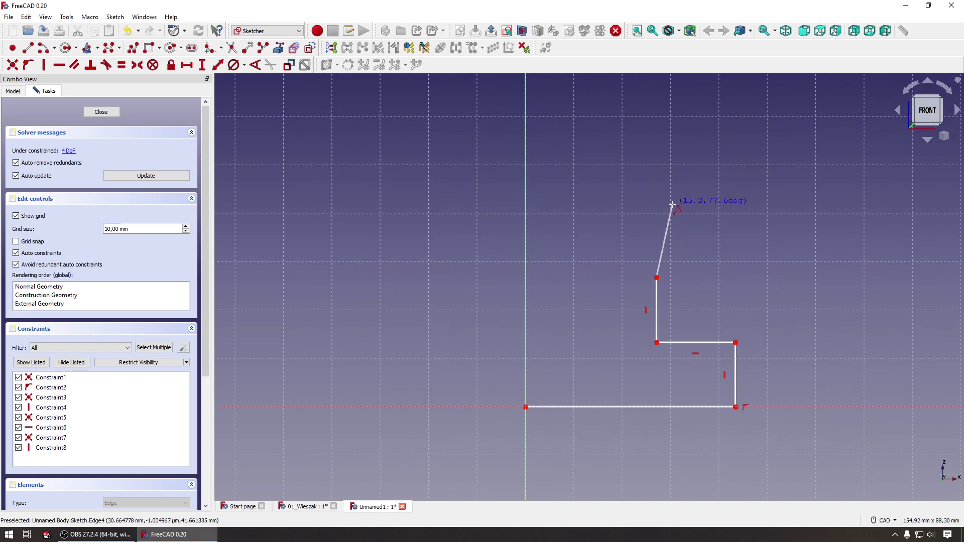
Add the slanted shoulder and tall shaft edges, closing the polyline back at the origin
click(630, 234)
scroll(628, 231, up, 2)
scroll(628, 231, down, 5)
scroll(628, 229, down, 2)
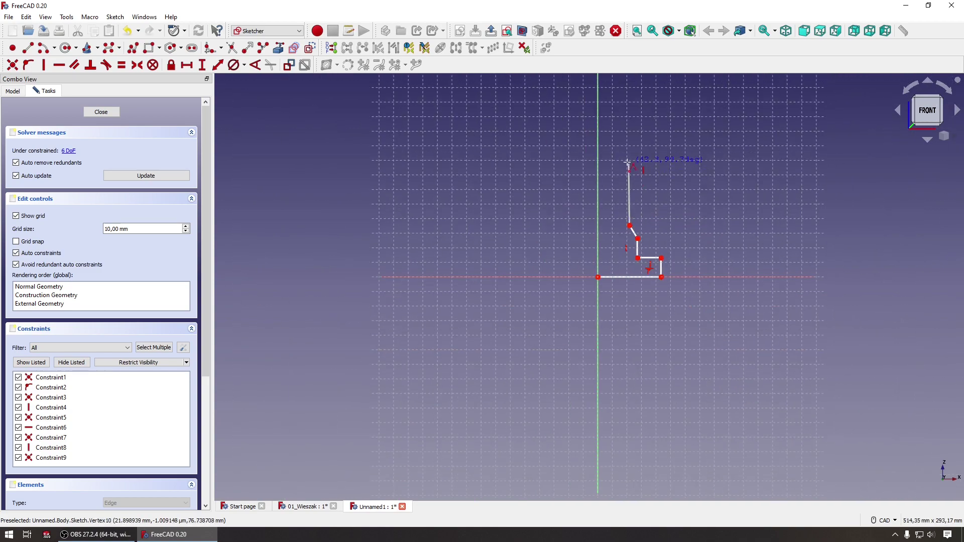
click(628, 131)
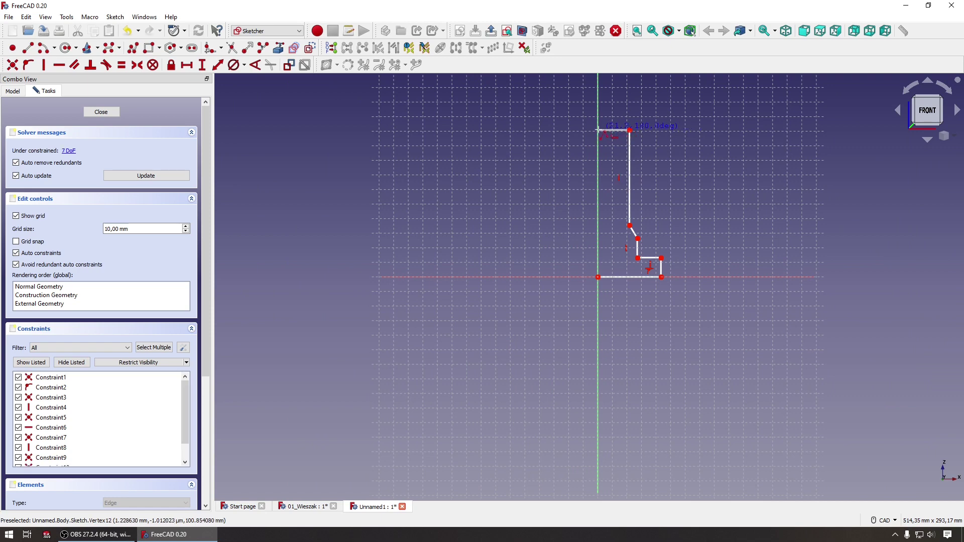
click(599, 130)
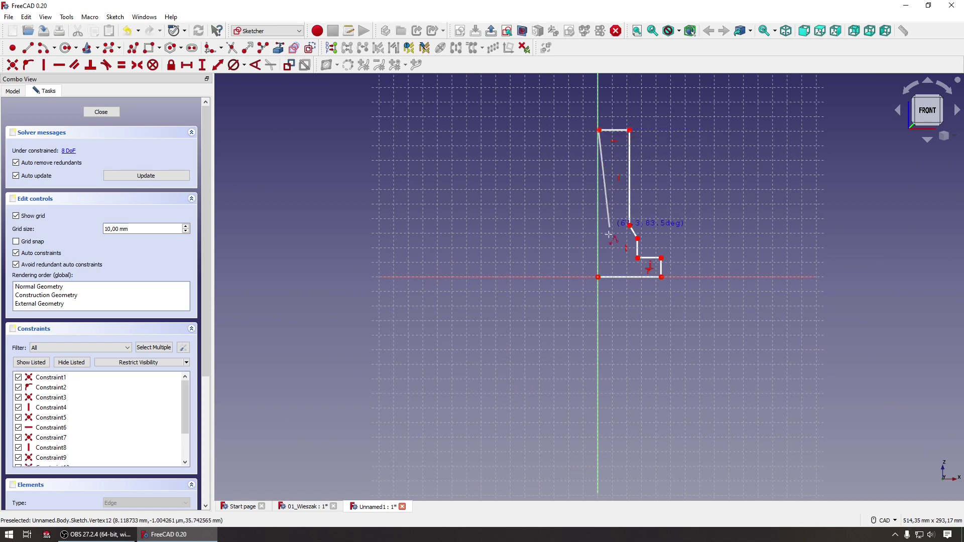
click(598, 277)
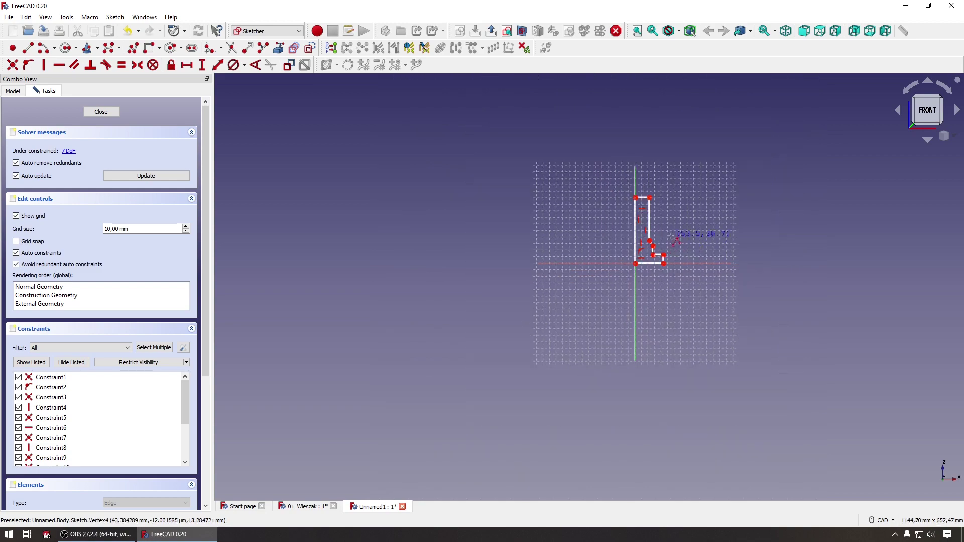
scroll(676, 262, up, 5)
scroll(616, 331, down, 5)
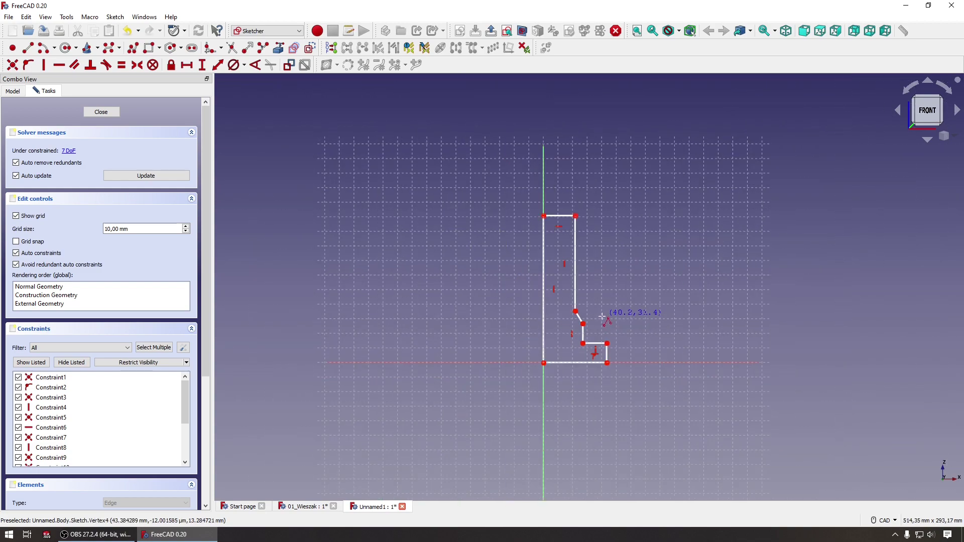
scroll(612, 308, up, 3)
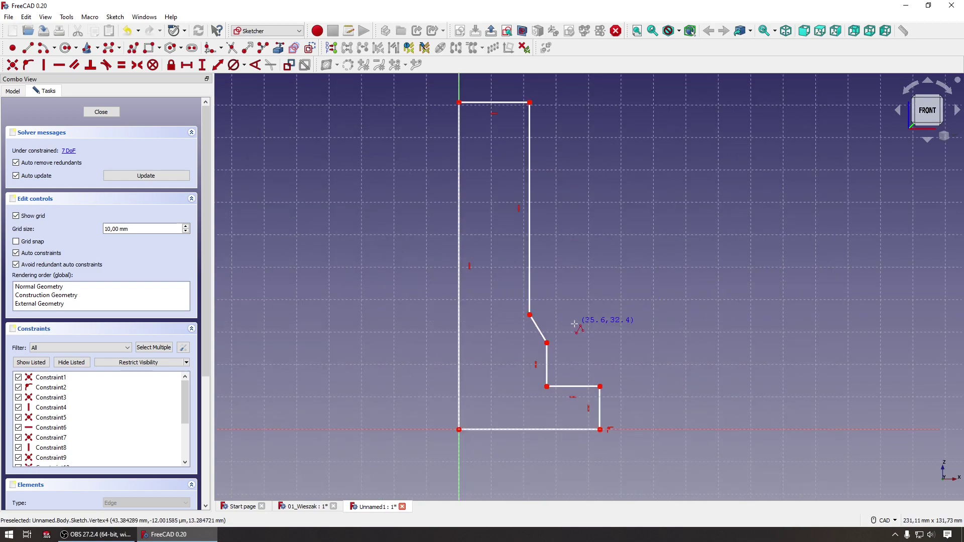
scroll(575, 326, down, 1)
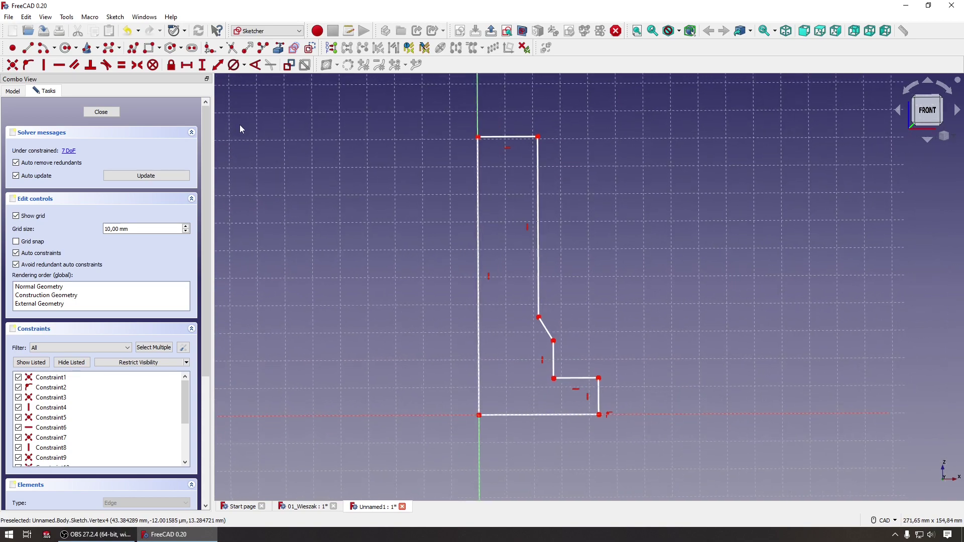
scroll(598, 291, down, 1)
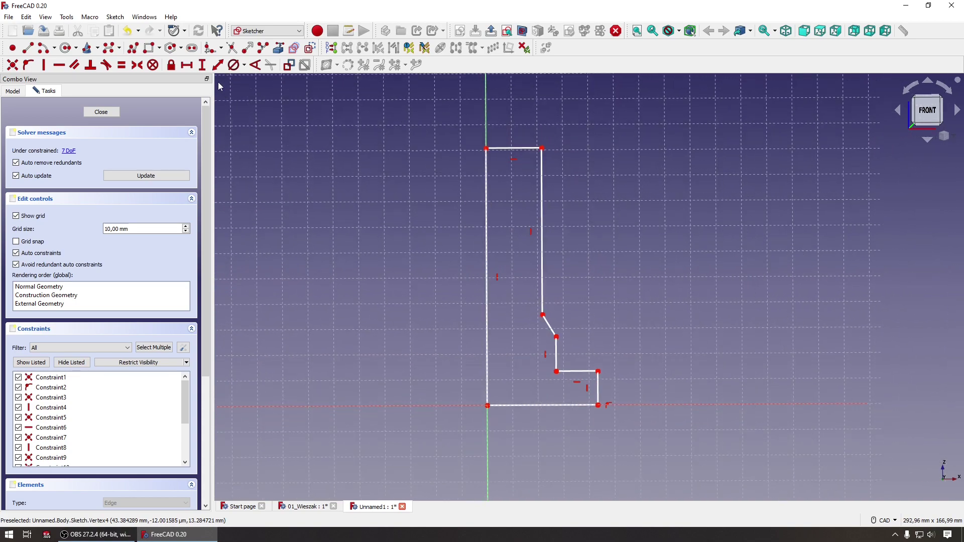
Dimension the profile's bottom edge at 11,9 mm and place the label below it
click(186, 65)
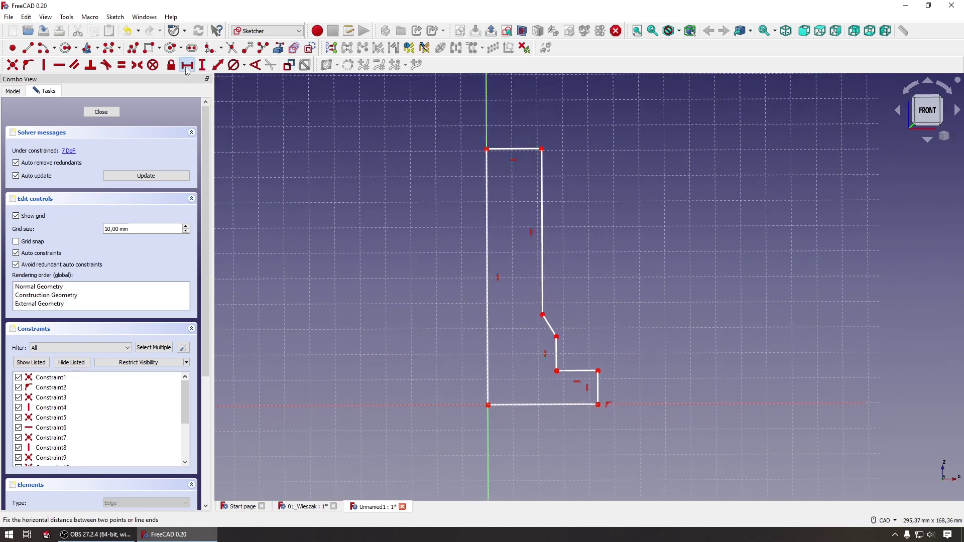
click(597, 405)
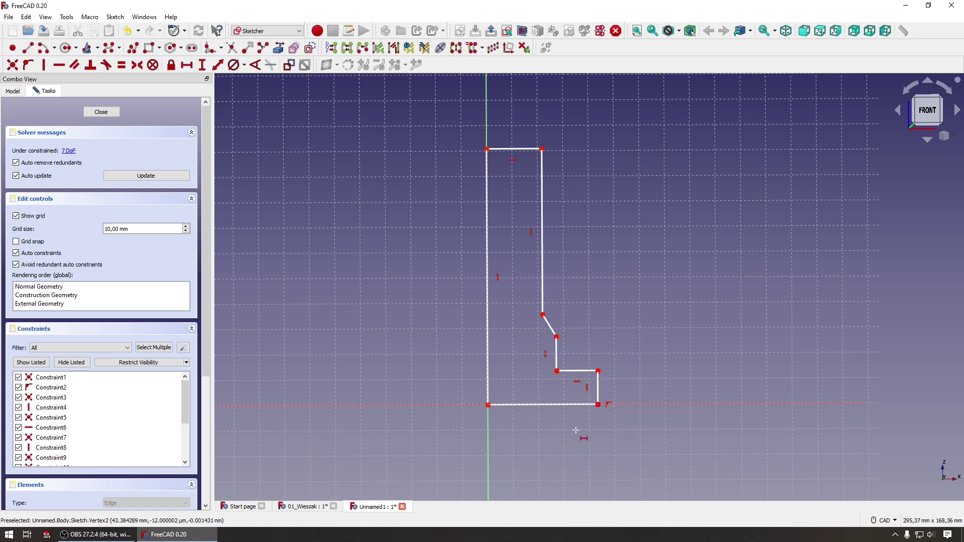
click(487, 405)
text(11,9)
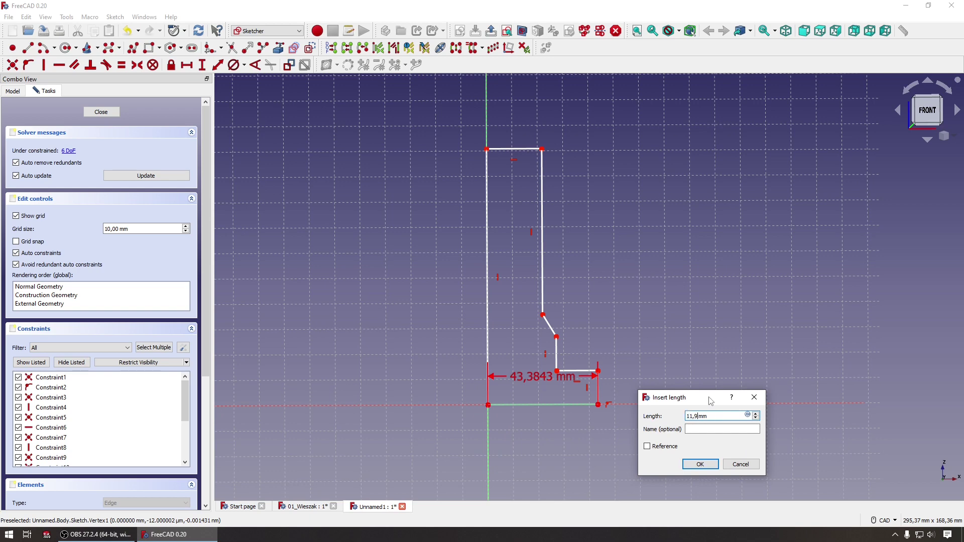
key(Return)
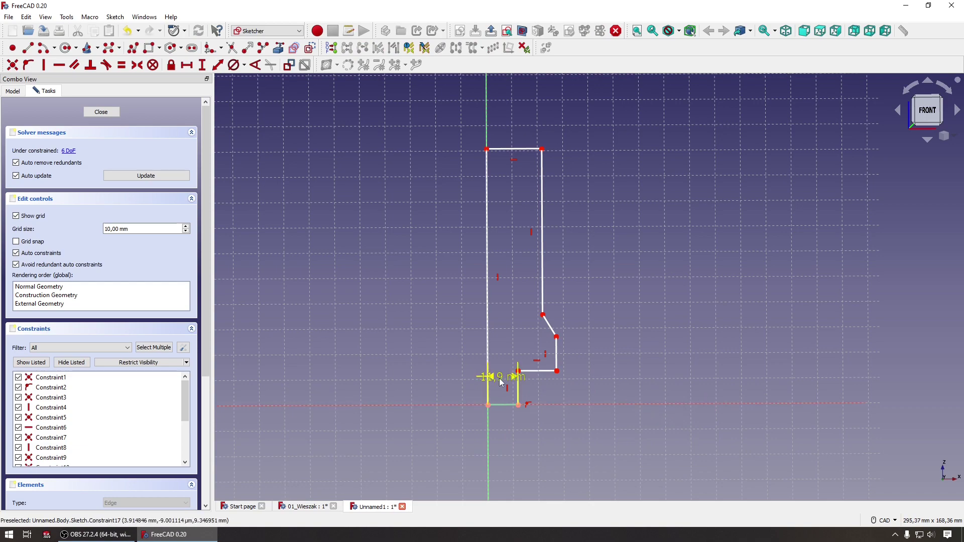
drag(501, 383, 585, 440)
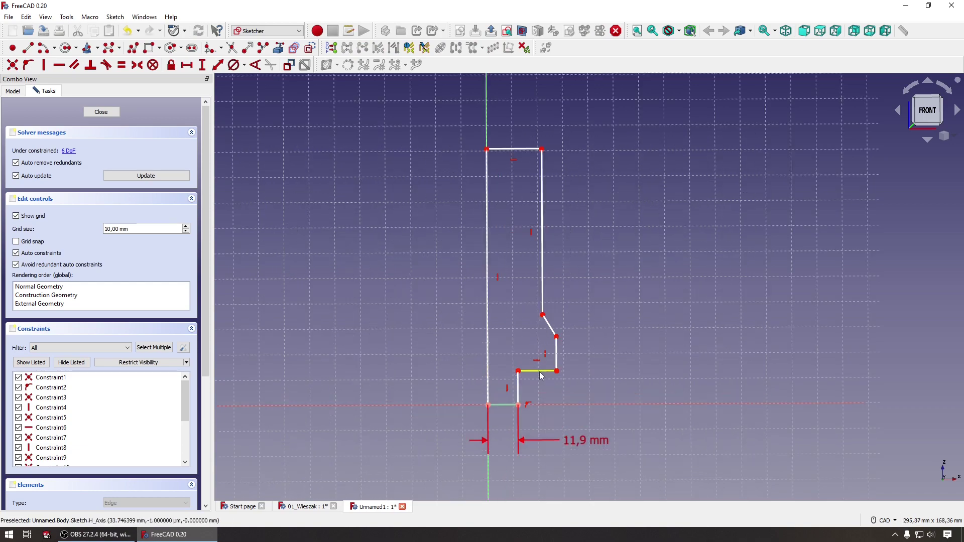
scroll(541, 376, up, 2)
scroll(557, 421, up, 1)
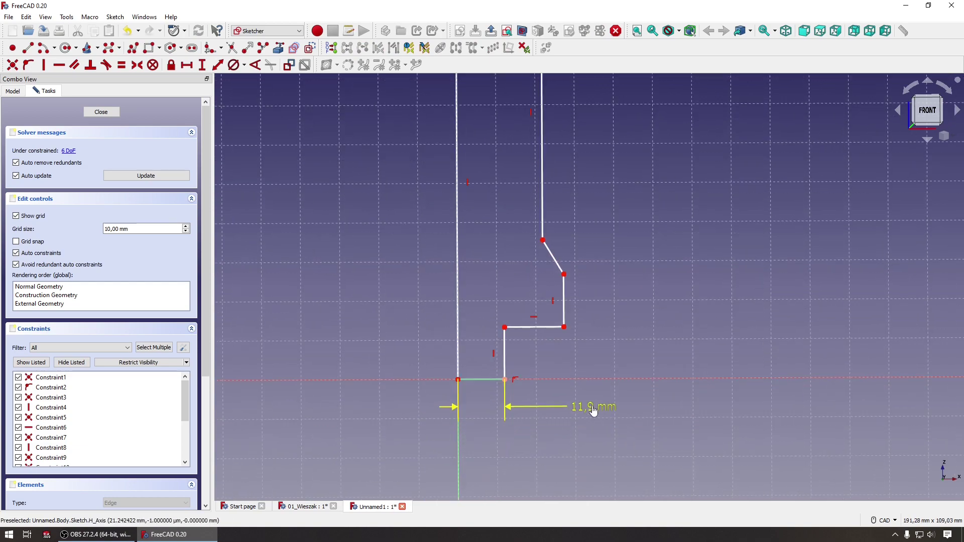
drag(594, 411, 593, 404)
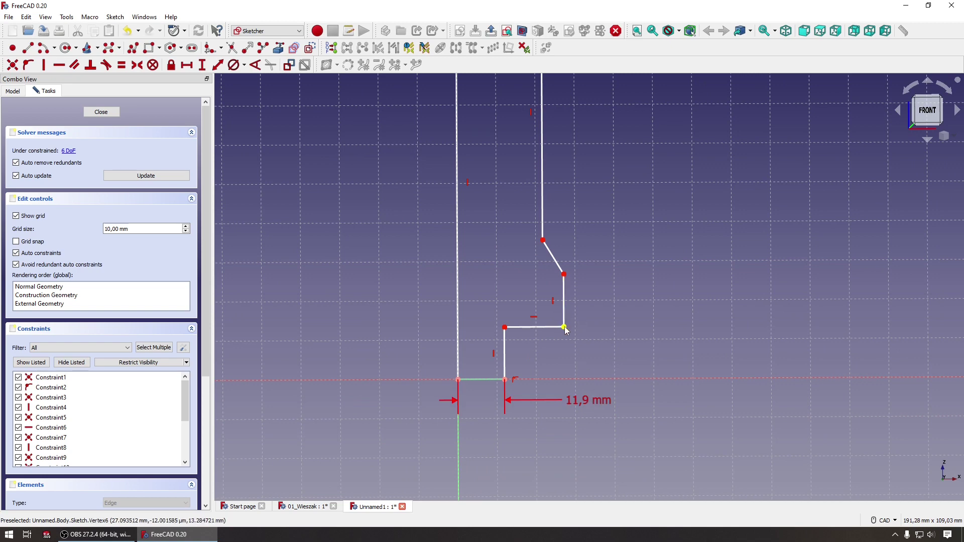
Drag the step and shoulder corners inward toward the vertical axis
drag(564, 328, 482, 357)
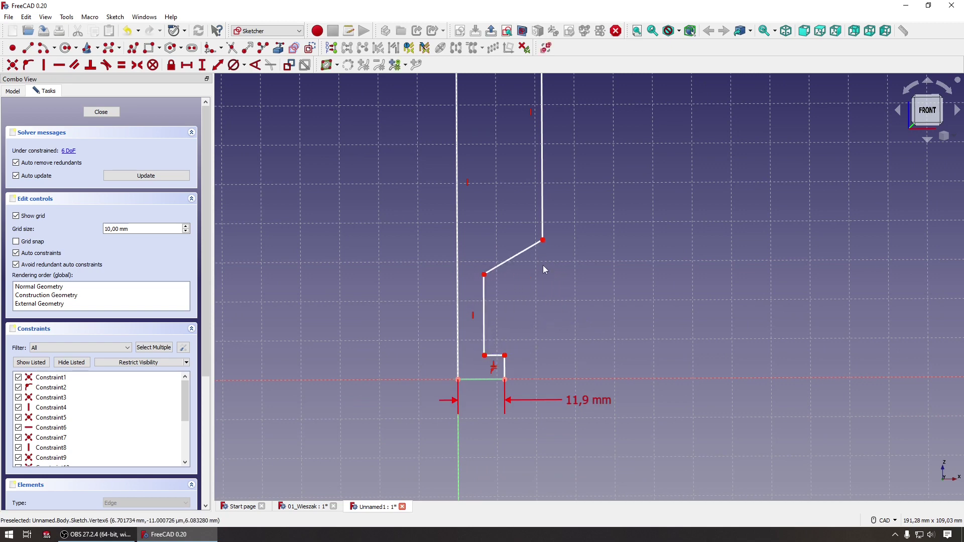
drag(543, 239, 471, 262)
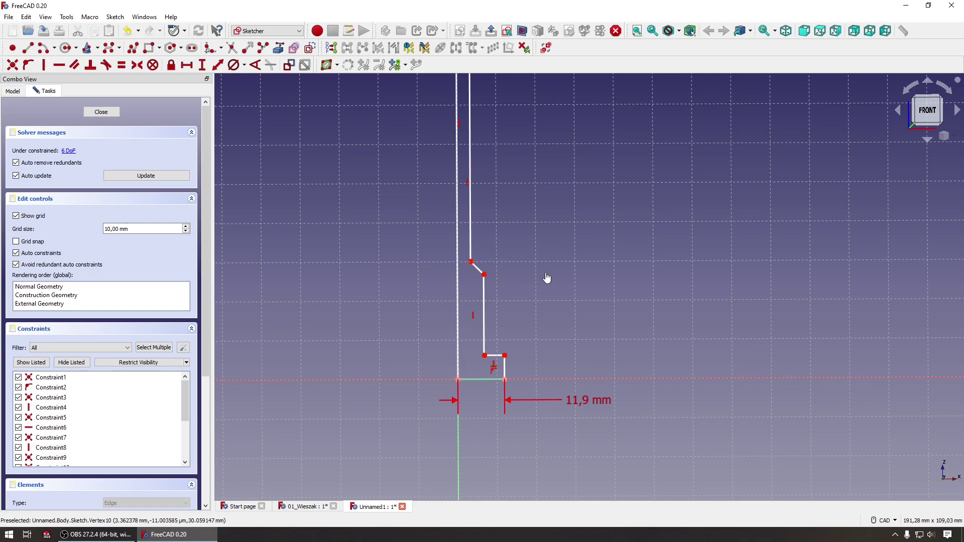
scroll(532, 294, up, 1)
scroll(533, 296, down, 5)
scroll(543, 316, up, 5)
scroll(548, 331, up, 1)
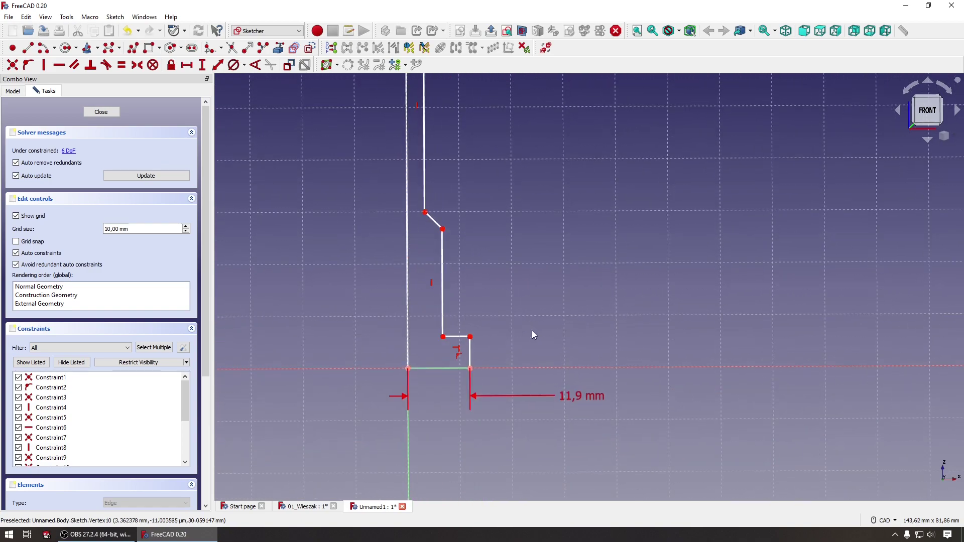
scroll(374, 205, up, 1)
scroll(256, 139, up, 1)
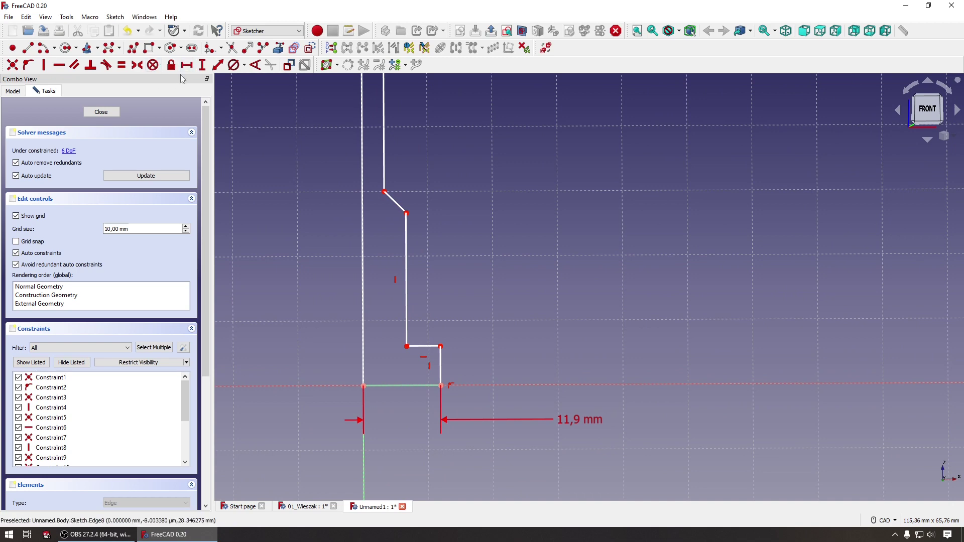
Set the short step edge's height to 2,9 mm and place the label right of the profile
click(198, 67)
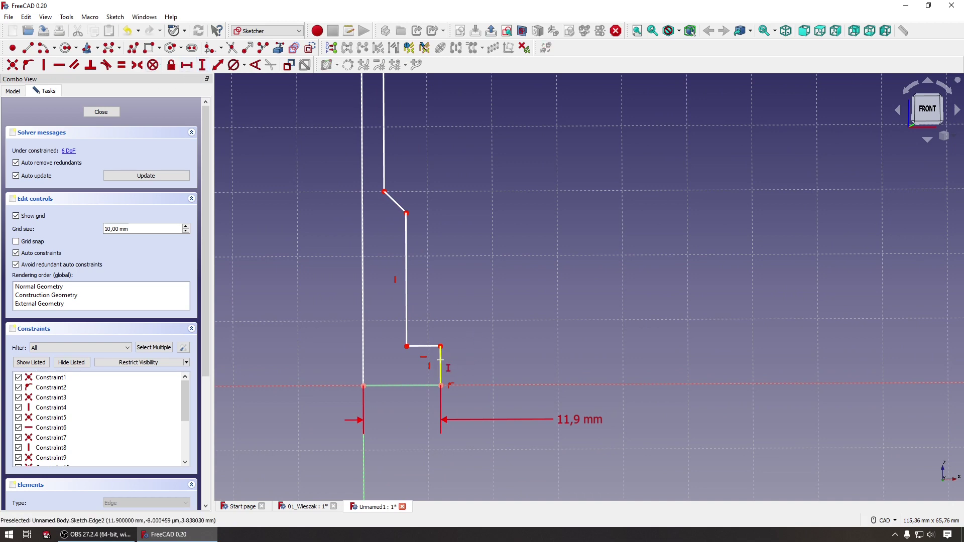
click(441, 365)
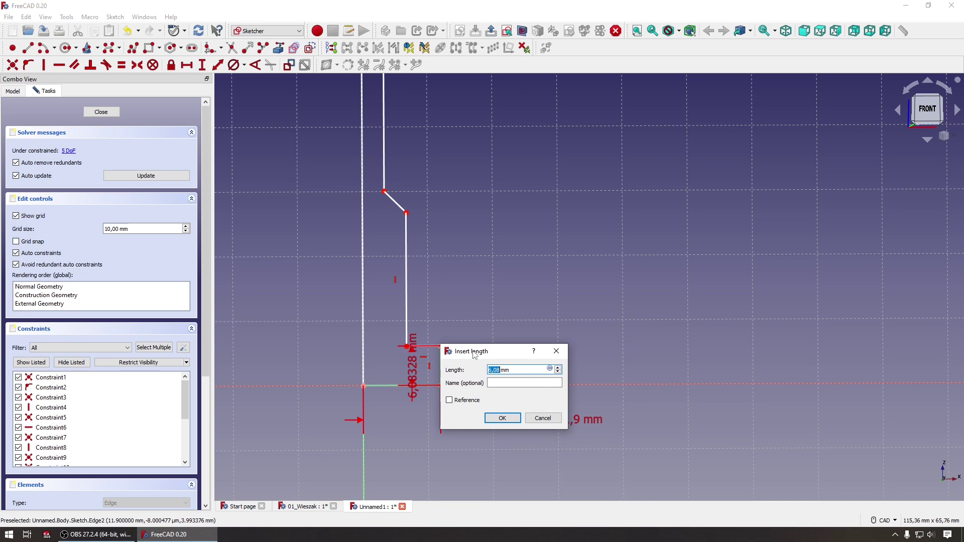
drag(473, 354, 591, 349)
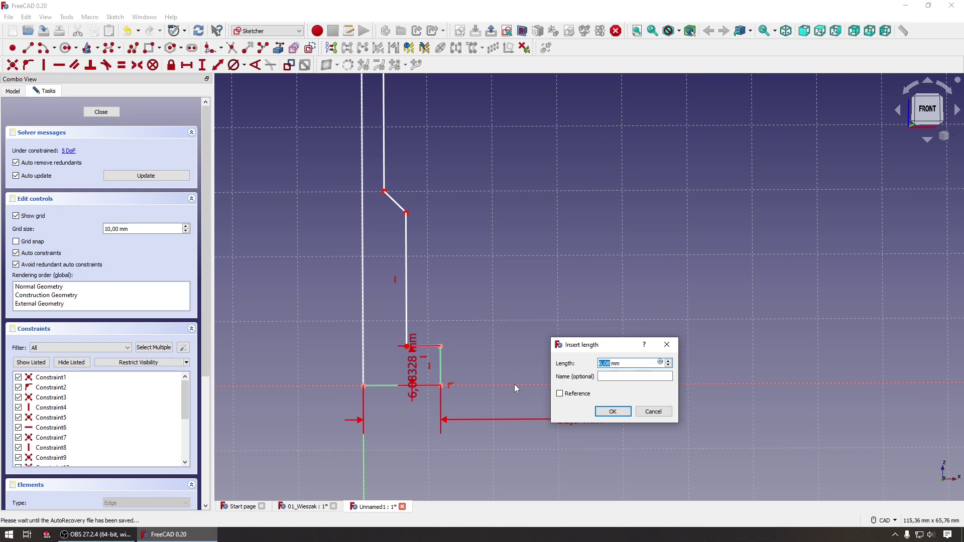
text(2,9)
key(Return)
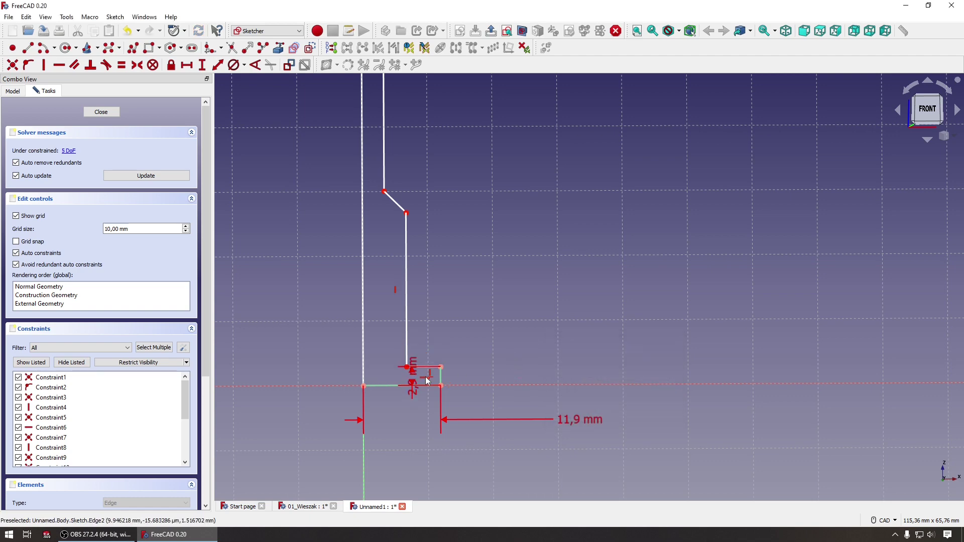
drag(428, 382, 594, 332)
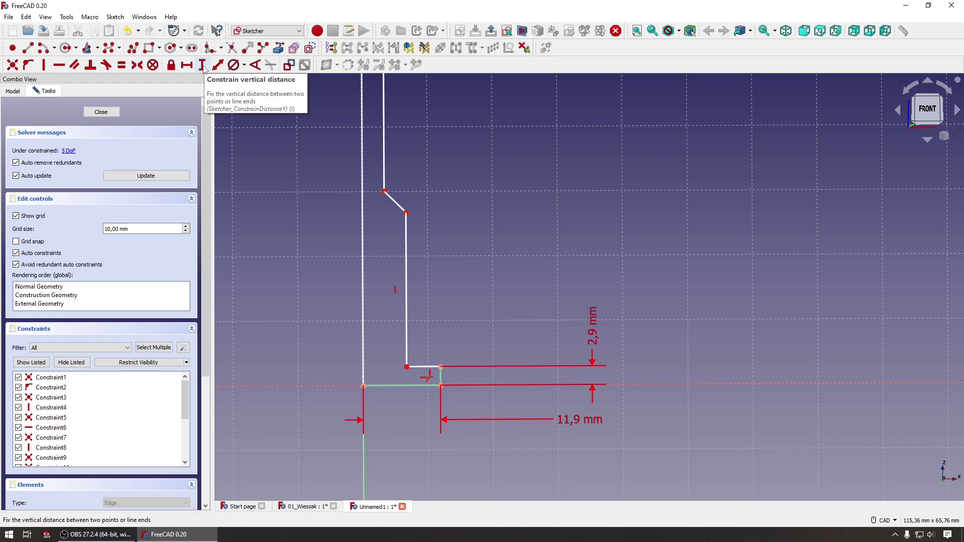
Constrain the slanted edge's start 6 mm above the ledge and lower the step wall
click(203, 65)
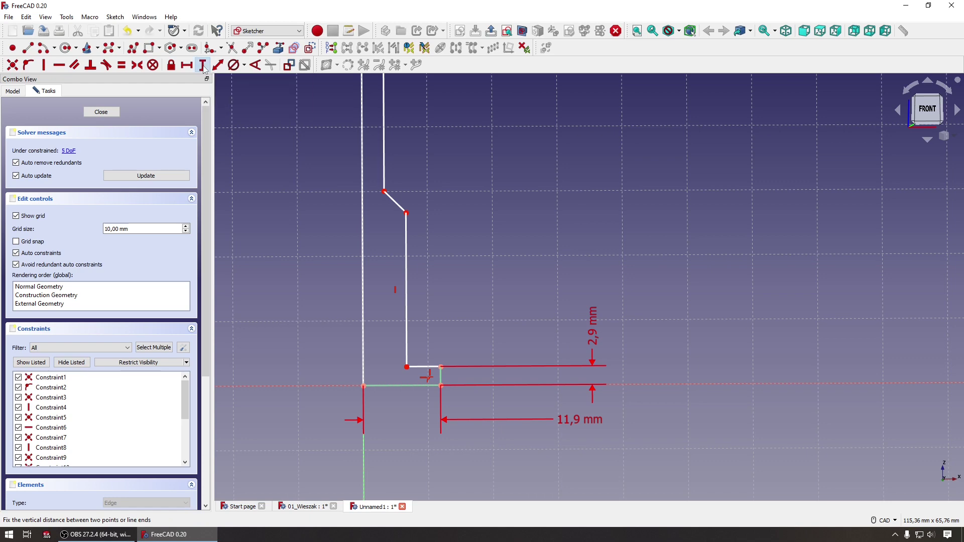
click(441, 366)
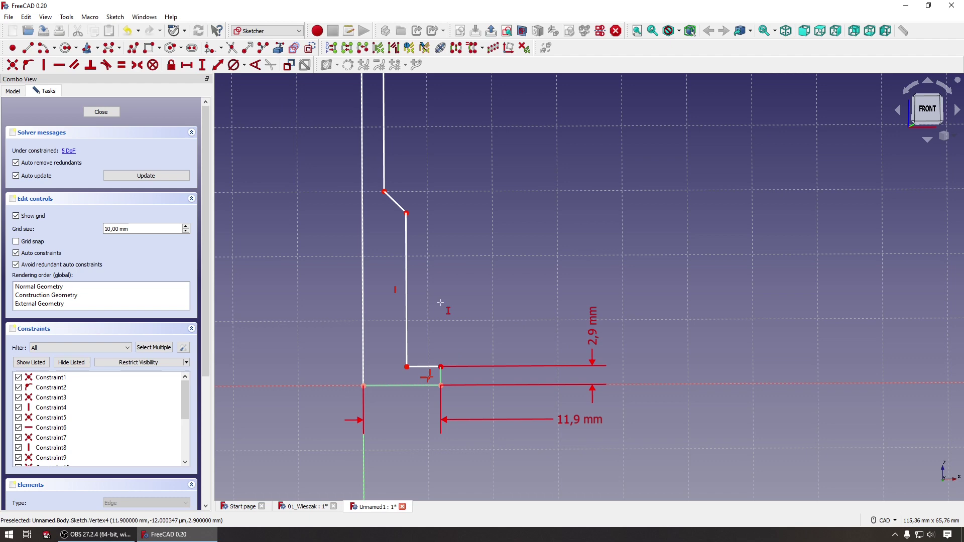
click(384, 190)
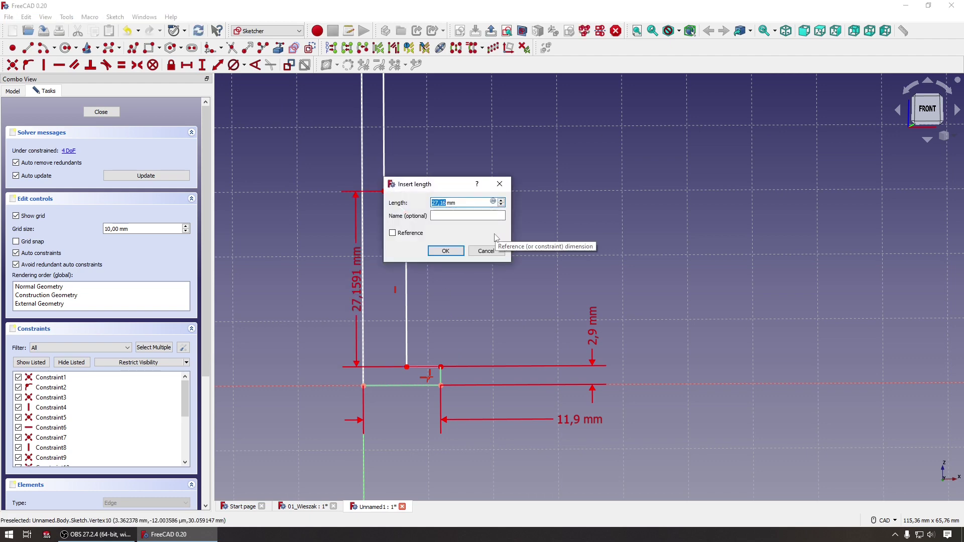
text(6)
key(Return)
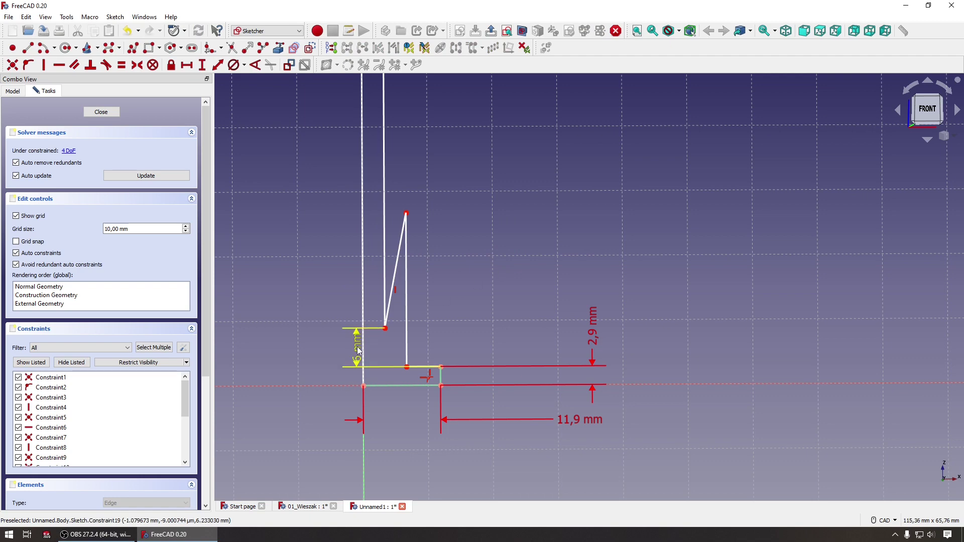
drag(359, 351, 557, 336)
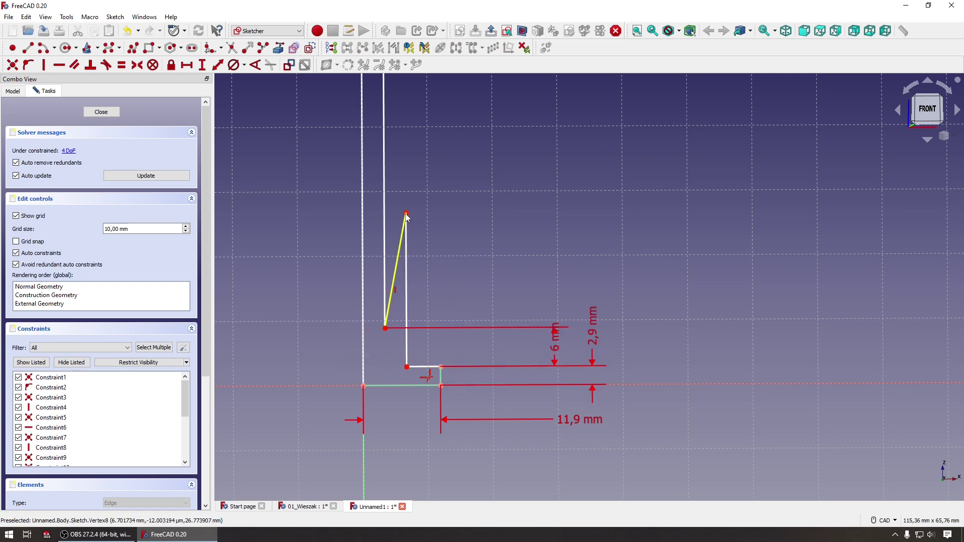
drag(407, 215, 395, 342)
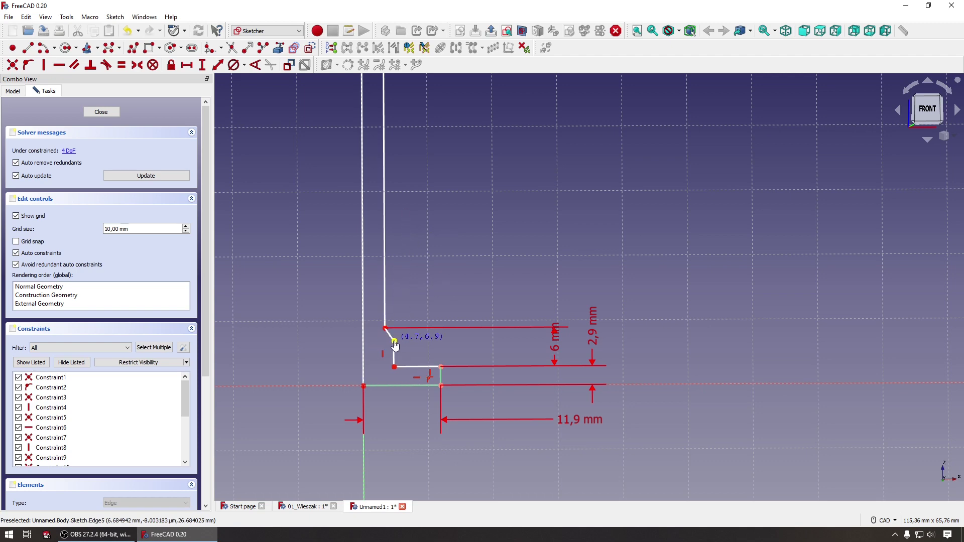
scroll(395, 346, down, 2)
scroll(393, 348, up, 3)
scroll(424, 324, up, 2)
scroll(339, 218, down, 1)
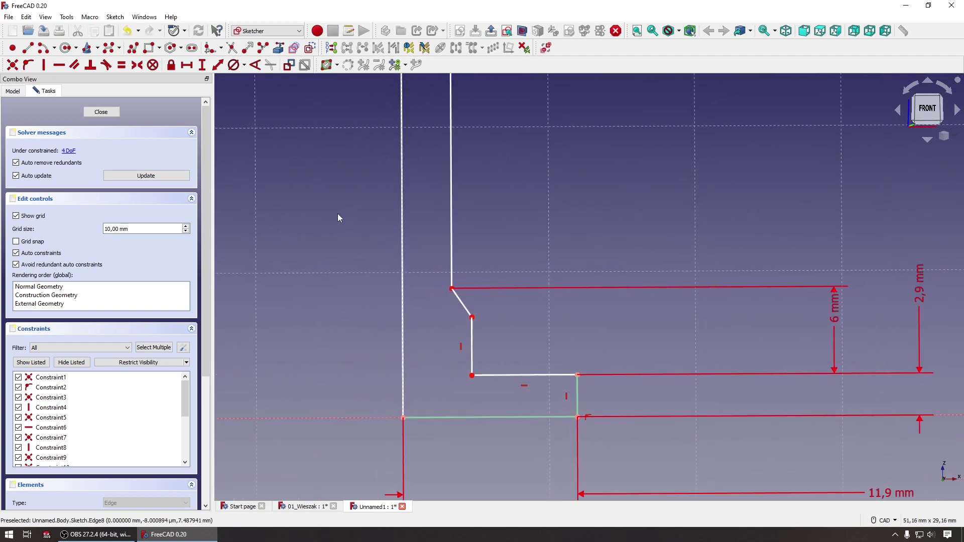
Set the inner corner's horizontal offset from the origin to 5,85 mm
click(255, 64)
click(197, 69)
scroll(407, 258, down, 1)
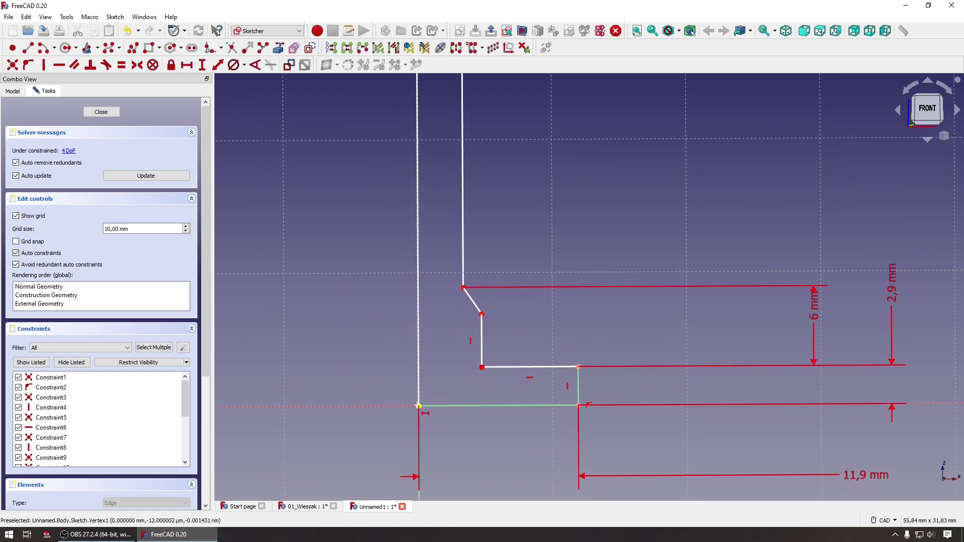
scroll(447, 390, down, 2)
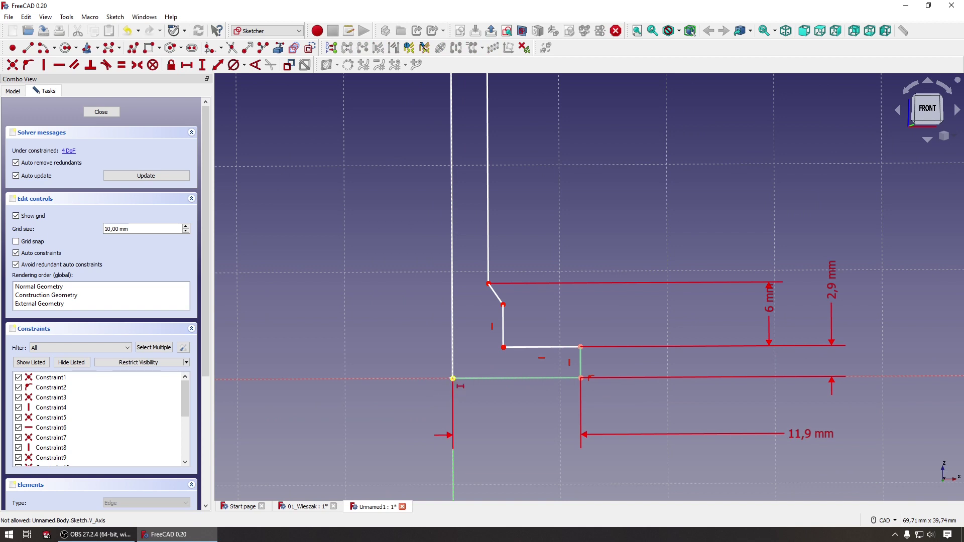
click(453, 379)
click(503, 347)
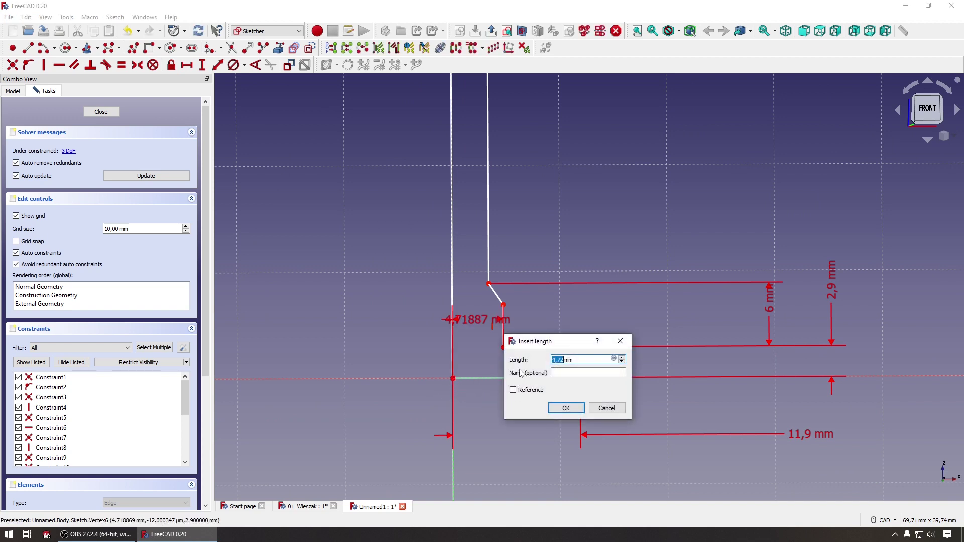
text(85)
key(Return)
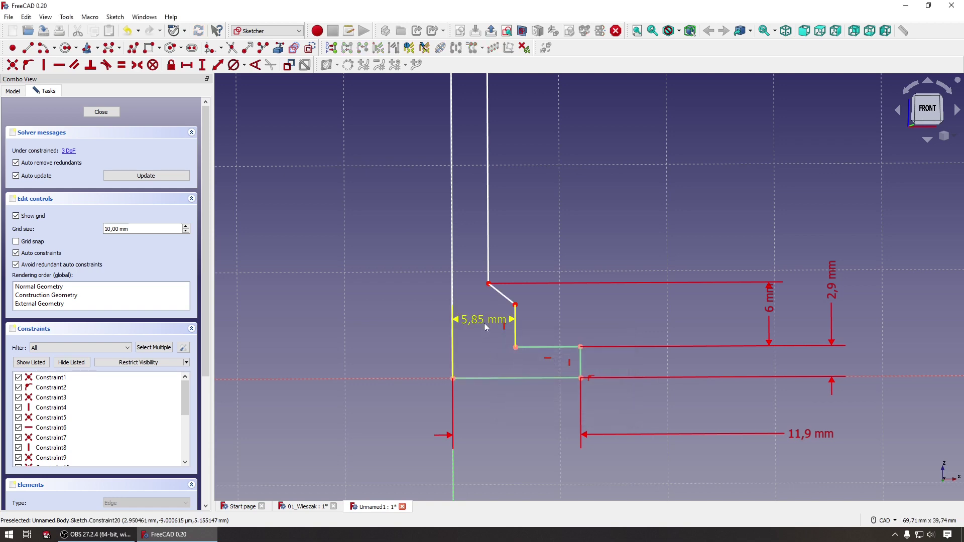
Rearrange the 5,85 mm and 11,9 mm dimension labels around the profile
drag(492, 448, 495, 482)
middle_drag(495, 483, 489, 378)
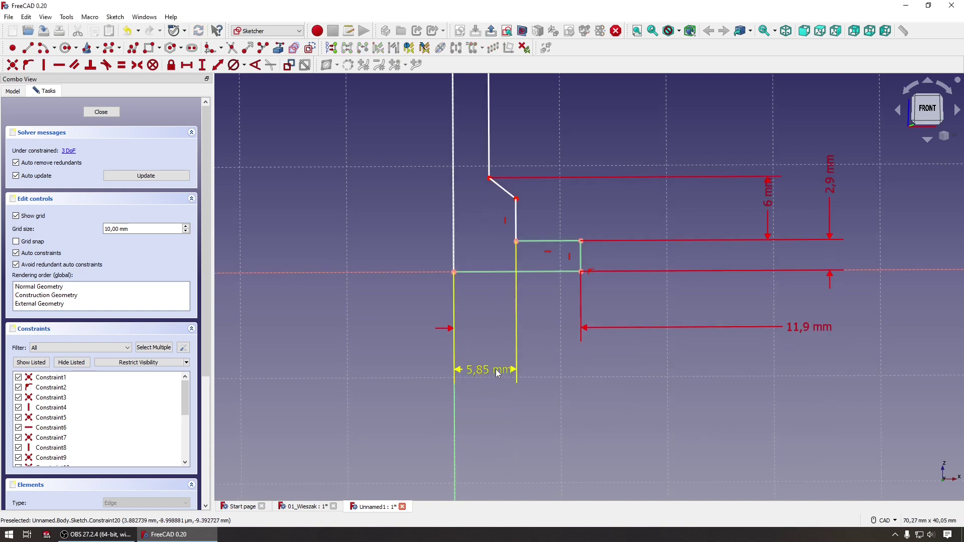
drag(489, 378, 709, 387)
drag(806, 332, 806, 317)
drag(707, 384, 734, 367)
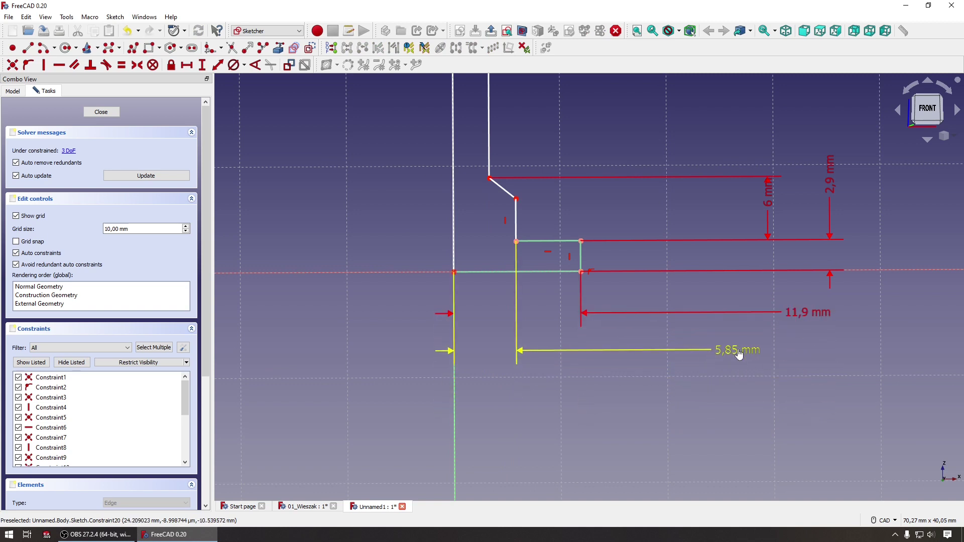
drag(806, 324, 728, 344)
scroll(682, 282, up, 2)
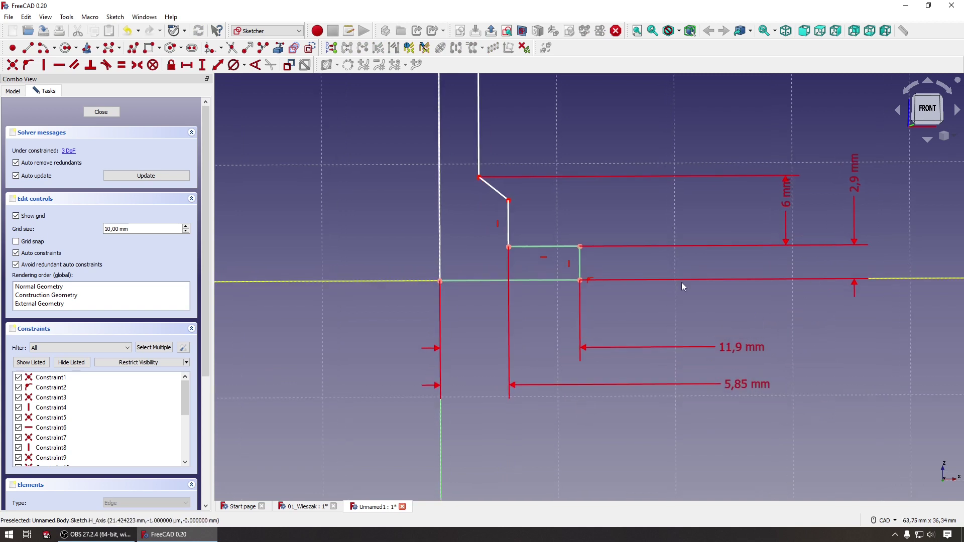
scroll(546, 265, up, 2)
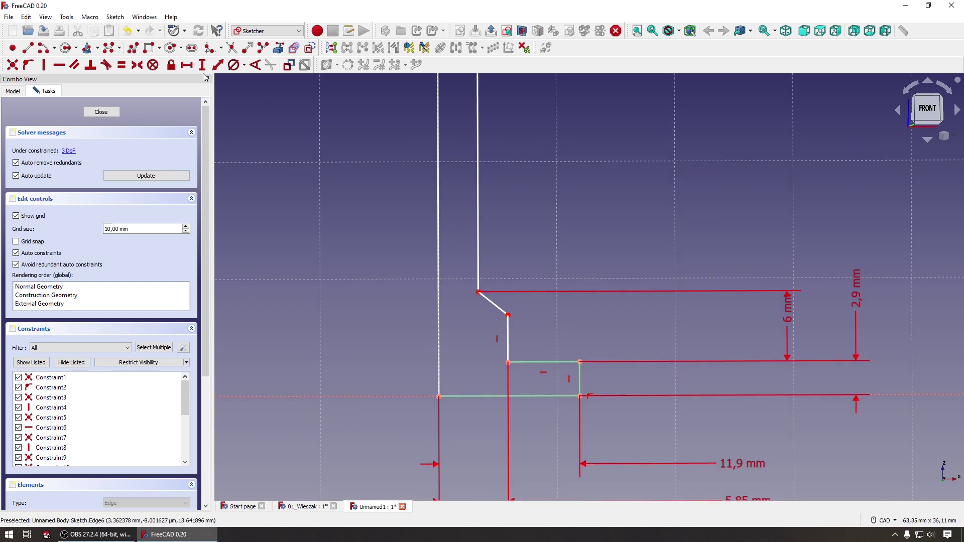
Begin an angle constraint between the slanted edge and the long vertical line
click(258, 67)
click(501, 304)
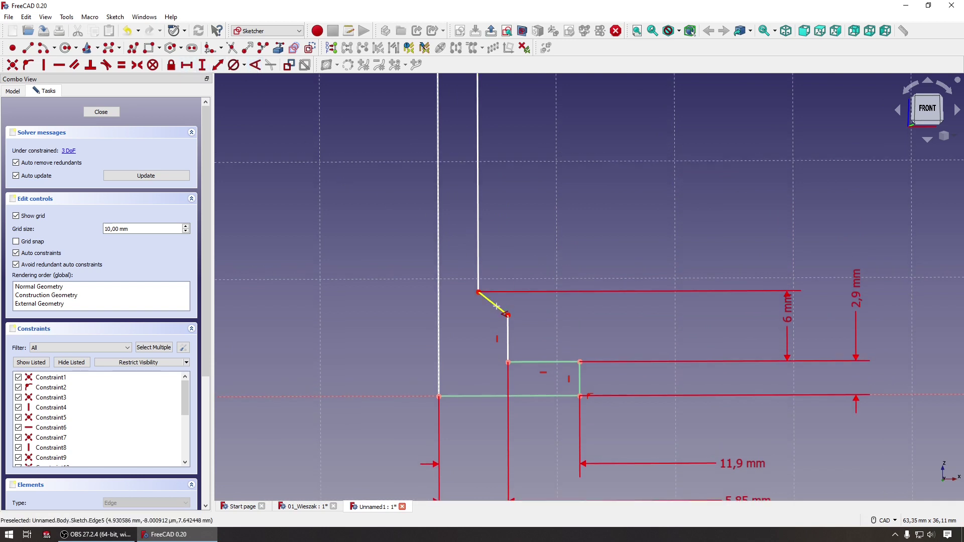
click(477, 277)
drag(511, 268, 636, 249)
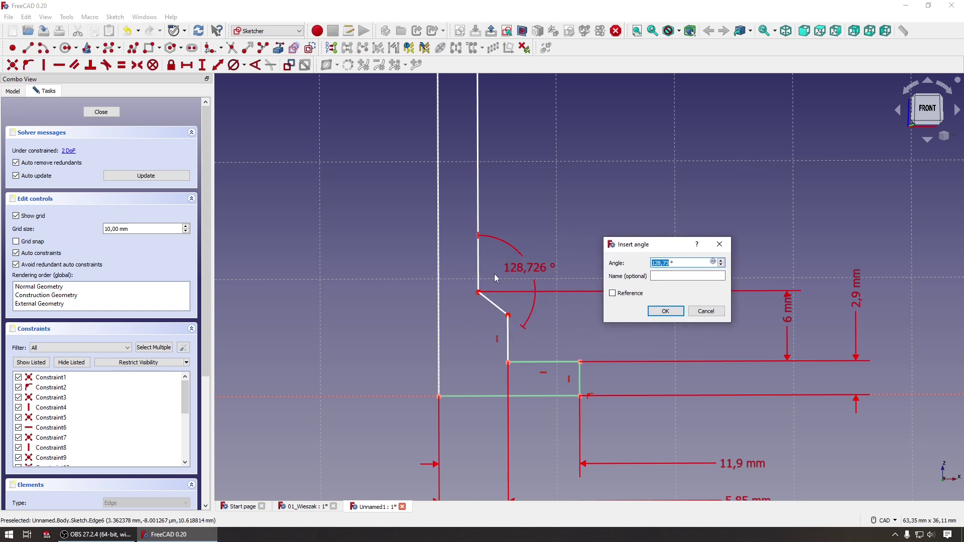
Fix the slanted shoulder at 135° to the long vertical line
click(684, 263)
text(135)
key(Return)
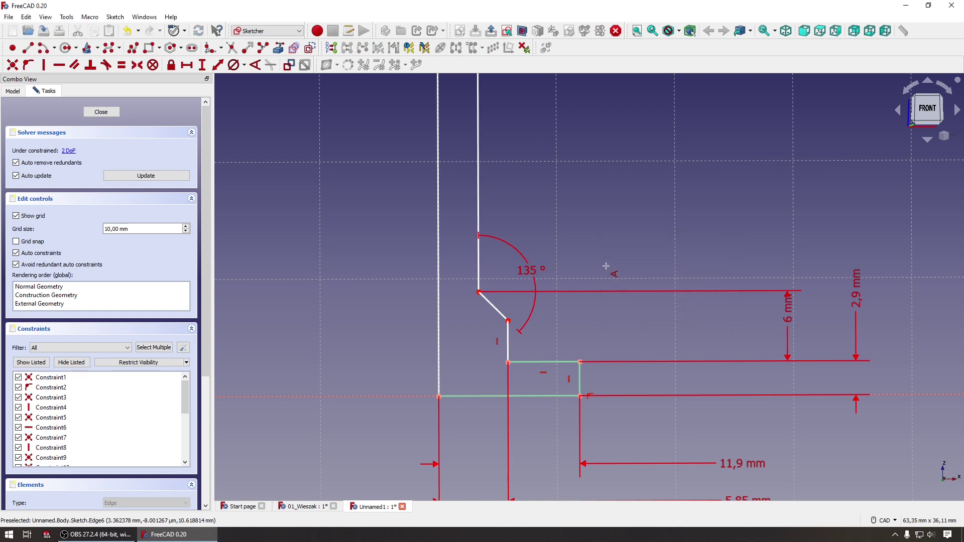
key(Down)
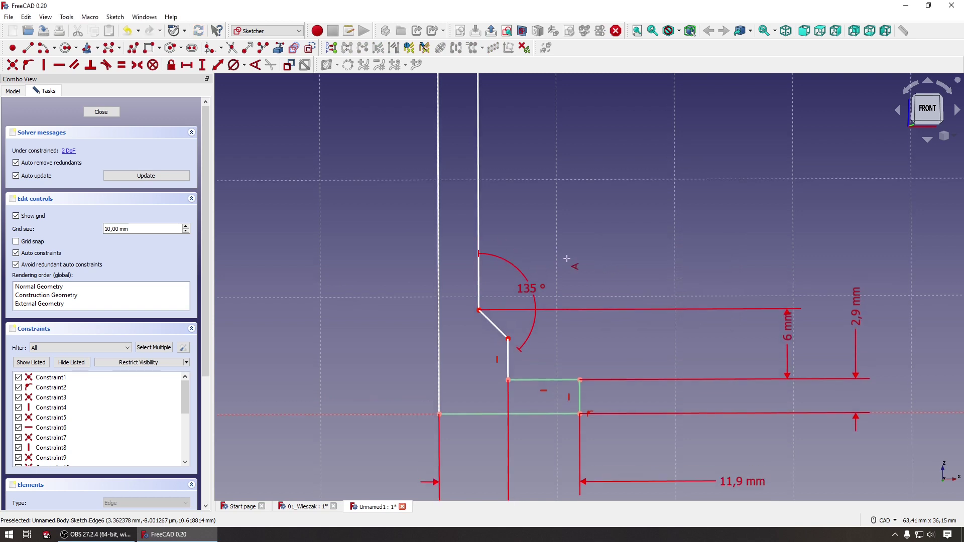
scroll(566, 258, down, 4)
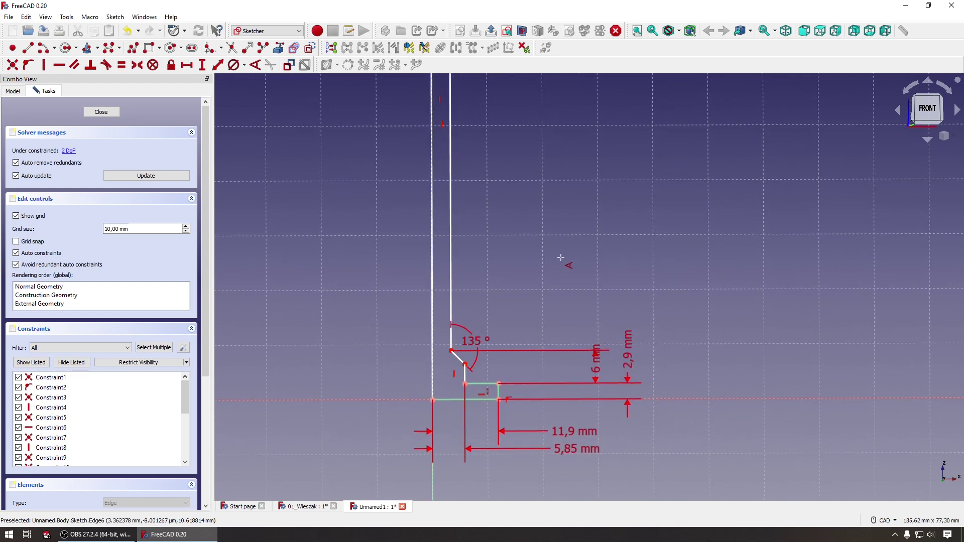
scroll(560, 258, down, 2)
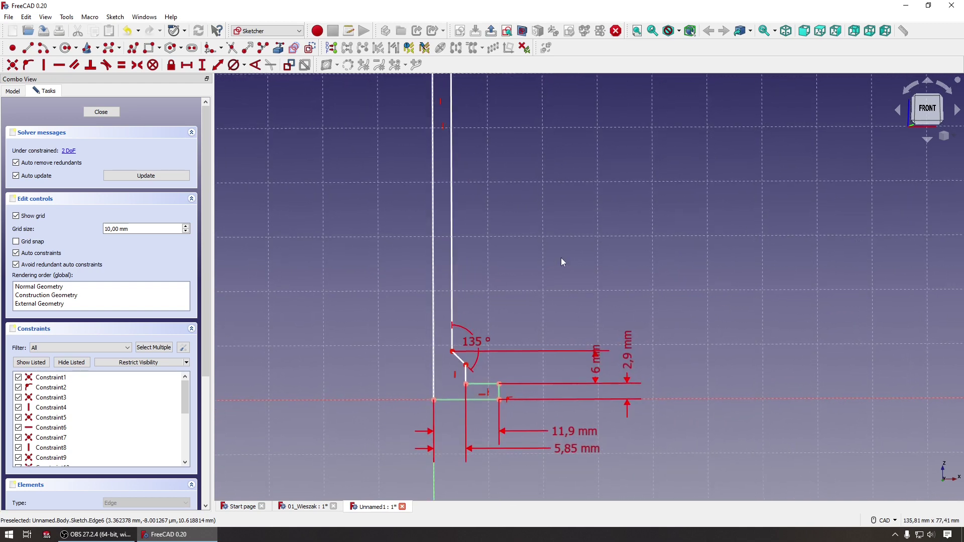
click(202, 65)
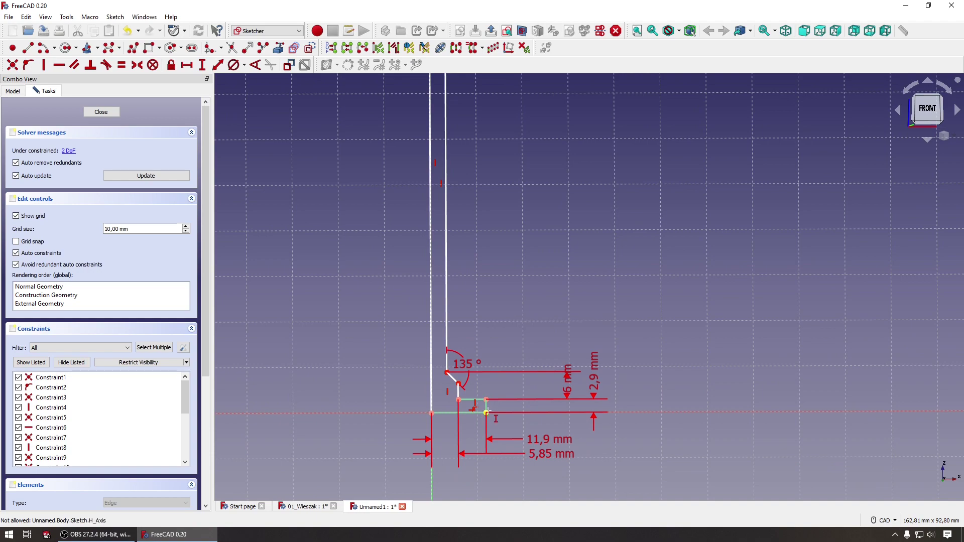
Set the shaft's full height to 100 mm and place the label on the right
click(431, 301)
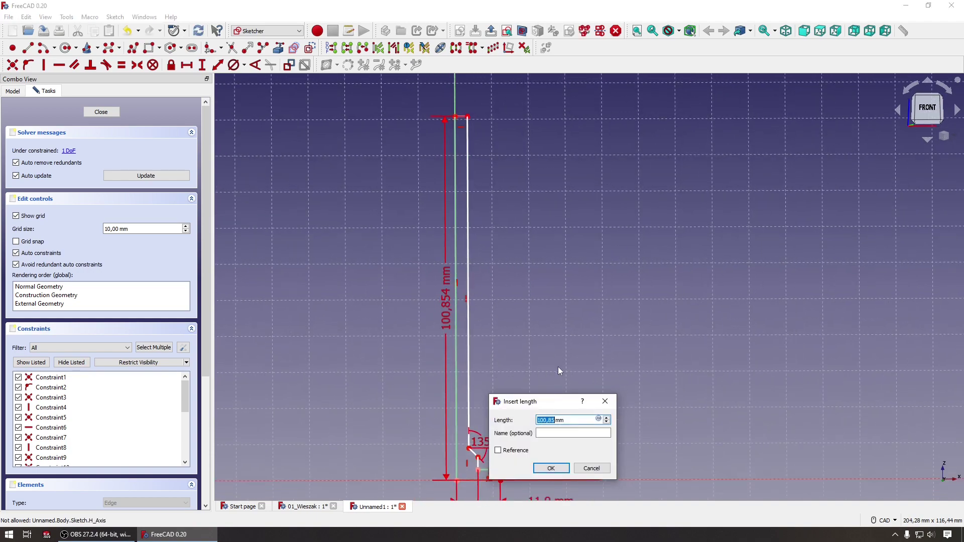
text(100)
key(Return)
drag(445, 303, 627, 326)
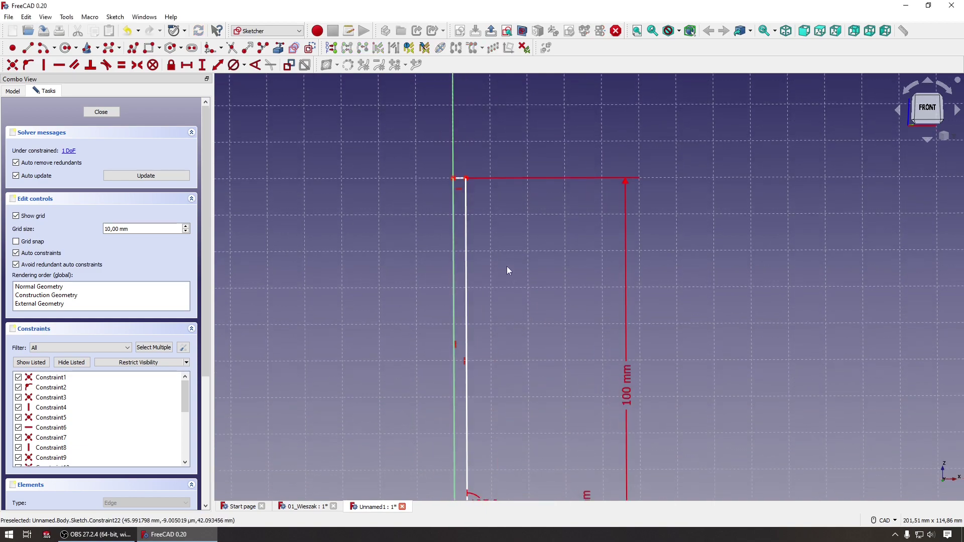
scroll(507, 266, down, 3)
scroll(471, 200, up, 3)
scroll(470, 200, up, 4)
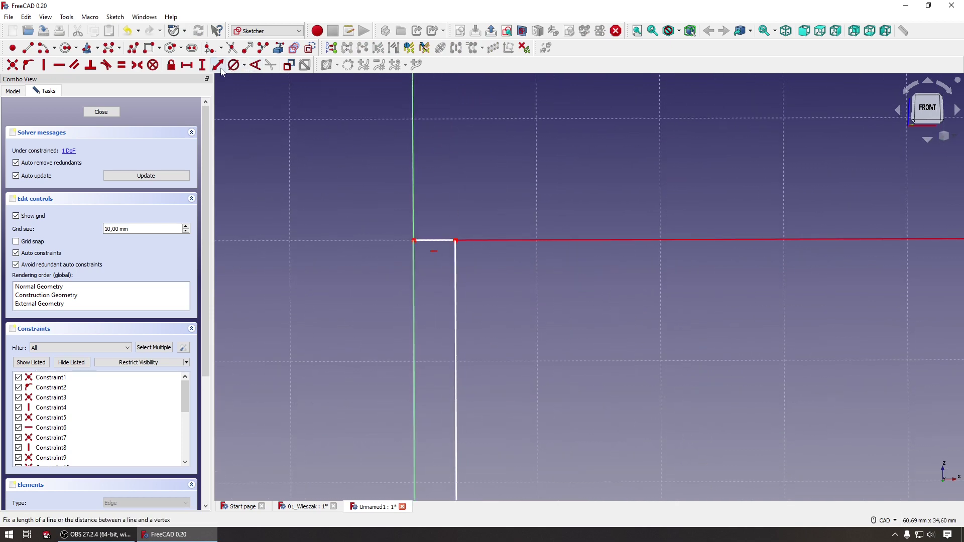
Dimension the shaft's top edge at 4,825 mm width
click(187, 65)
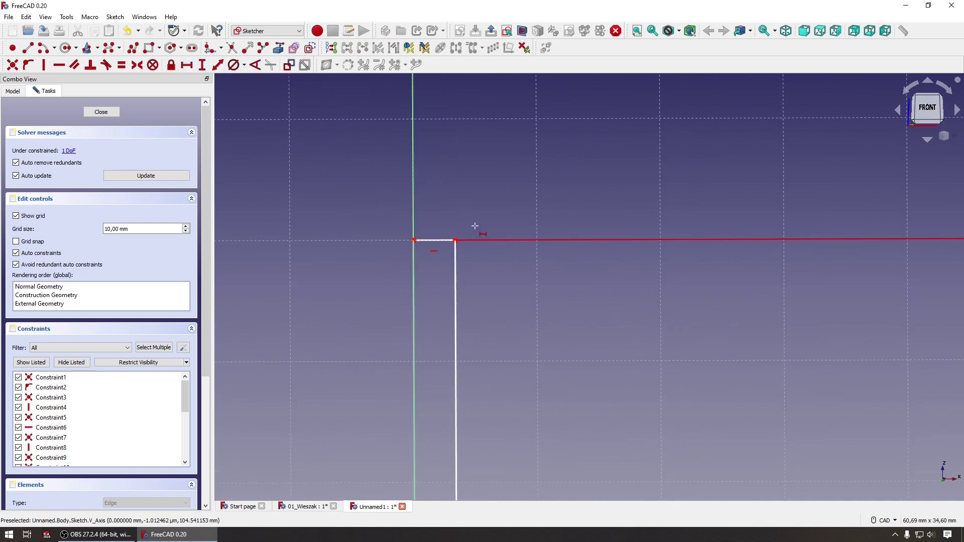
click(434, 240)
drag(483, 234, 538, 235)
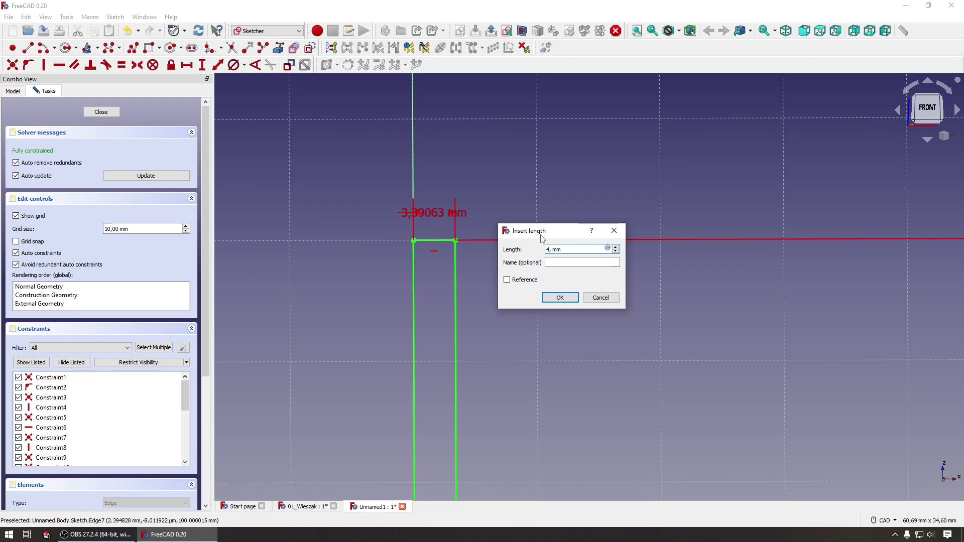
key(Return)
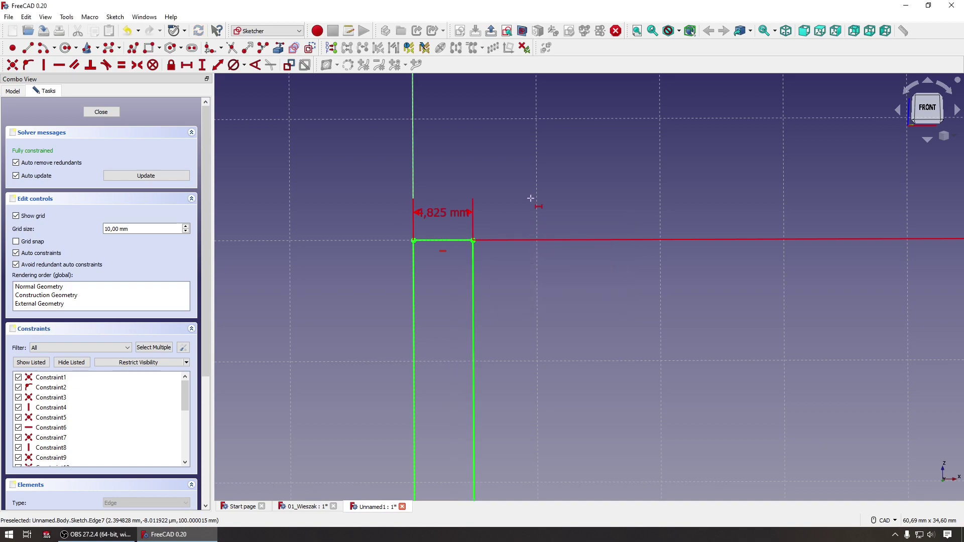
drag(447, 216, 620, 198)
Tidy the 6 mm, 2,9 mm and 100 mm labels around the fully constrained profile
mouse_move(620, 198)
middle_down()
mouse_move(582, 269)
mouse_move(550, 269)
mouse_move(534, 363)
mouse_move(529, 321)
mouse_move(494, 300)
mouse_move(519, 302)
mouse_move(502, 303)
mouse_move(492, 346)
middle_up()
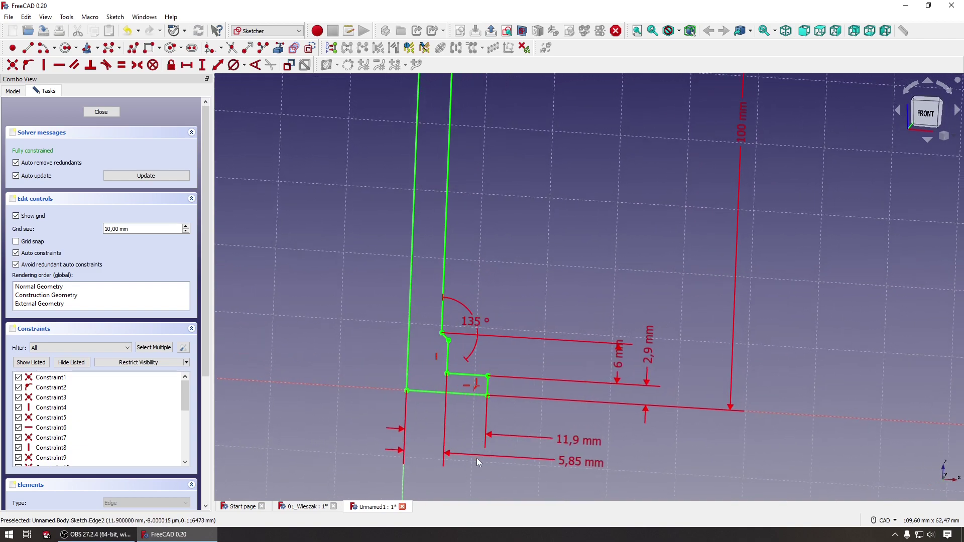
mouse_move(470, 489)
middle_down()
mouse_move(484, 402)
mouse_move(507, 394)
middle_up()
drag(647, 364, 581, 307)
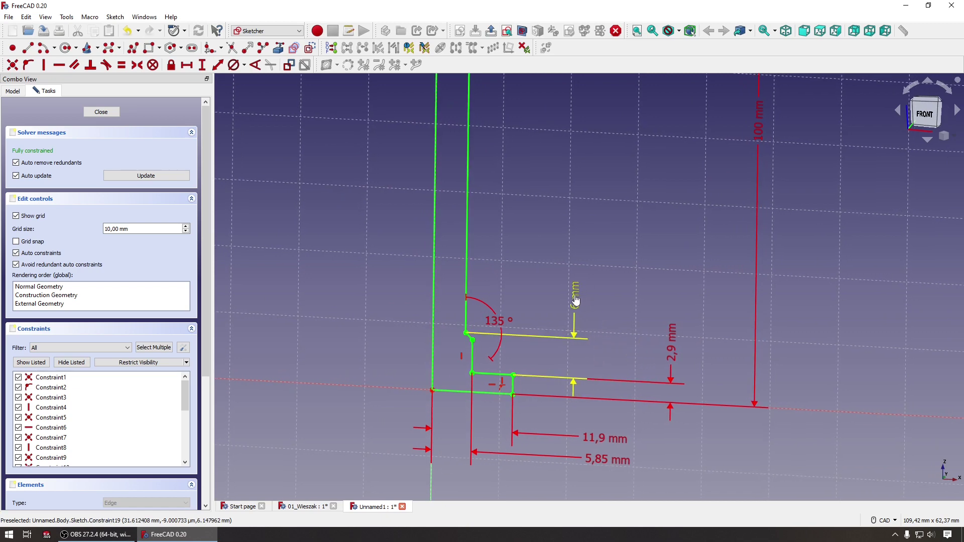
drag(672, 338, 618, 331)
middle_drag(663, 244, 679, 276)
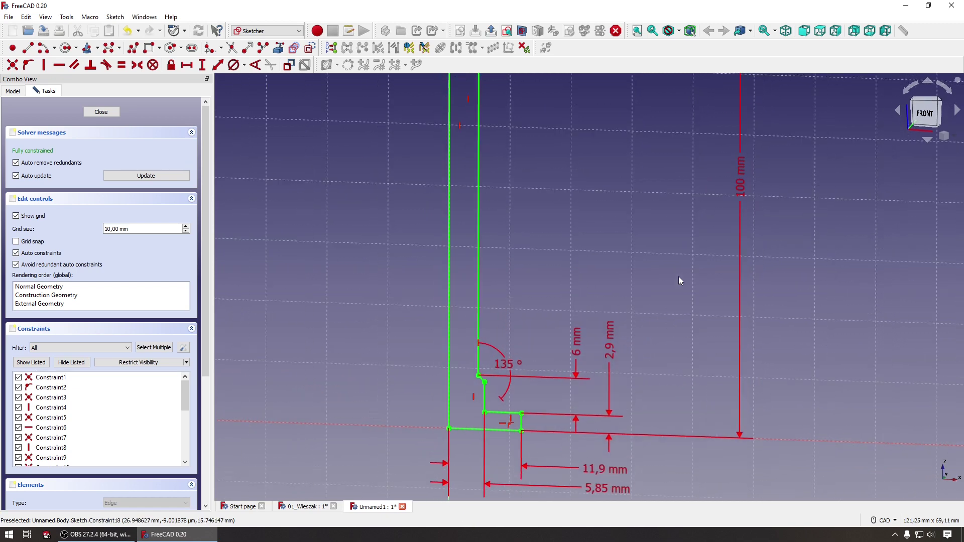
scroll(702, 251, down, 2)
drag(720, 232, 639, 243)
middle_drag(639, 243, 707, 287)
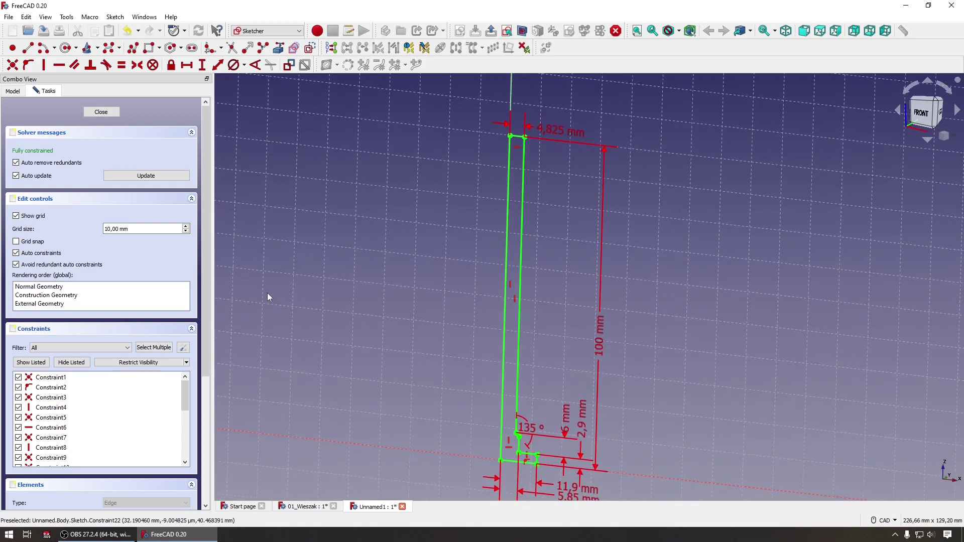
Close the sketch and revolve it 360° about the Base Z axis
click(95, 114)
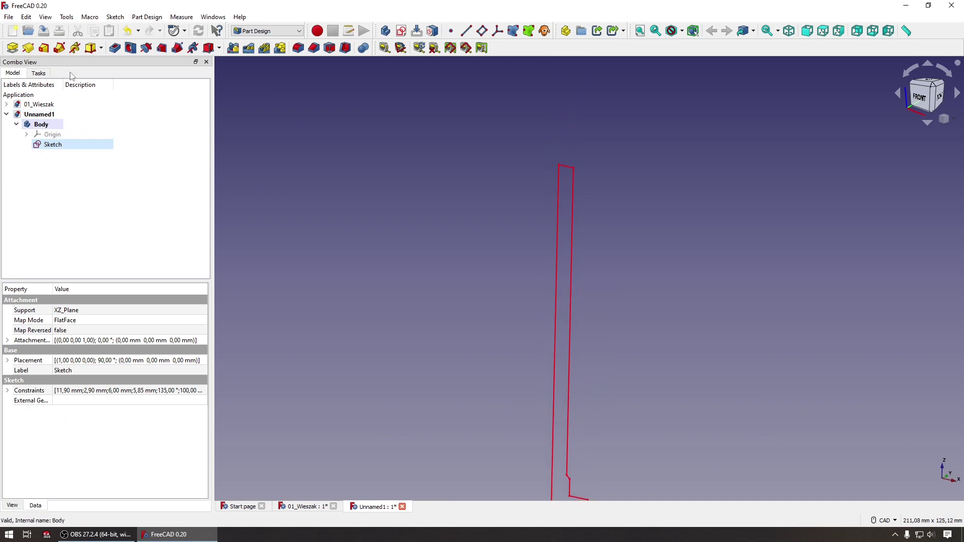
click(28, 48)
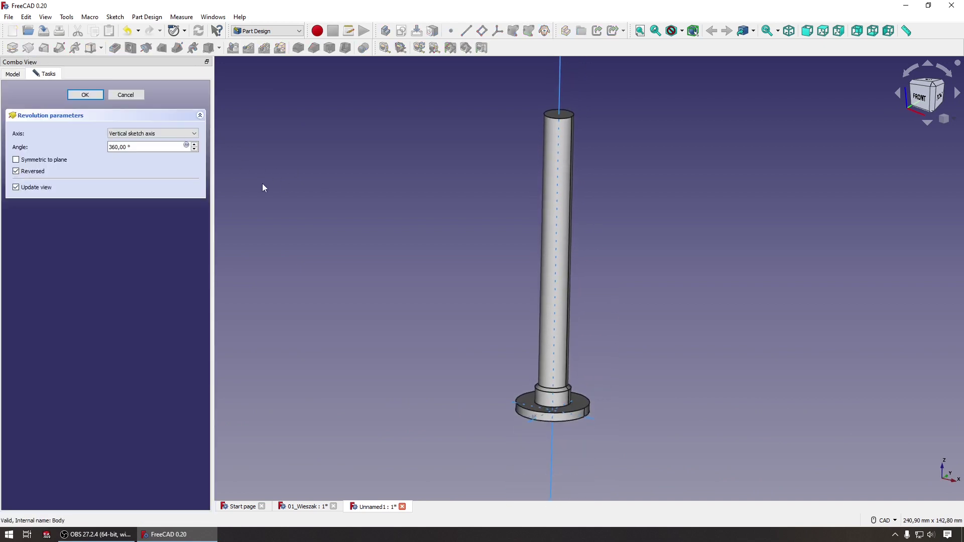
click(136, 134)
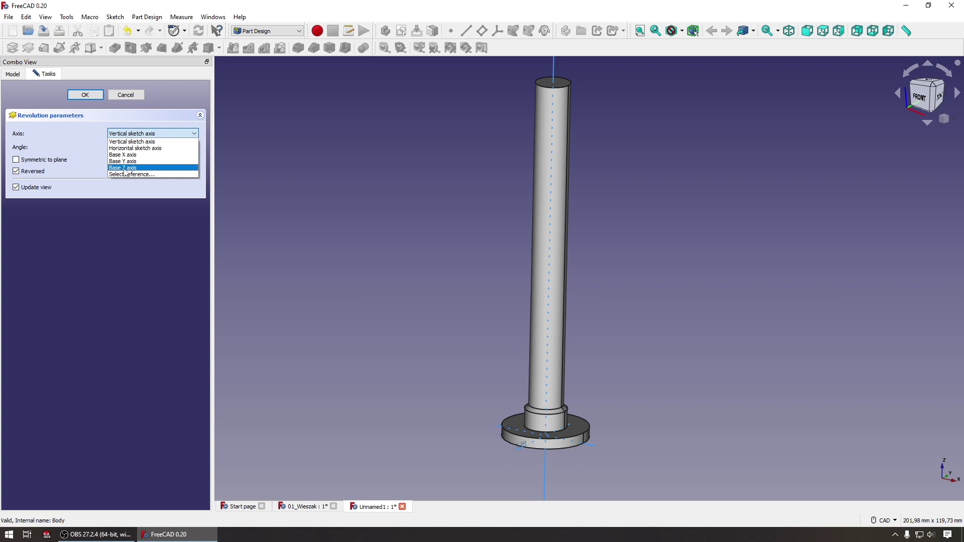
click(124, 169)
click(85, 95)
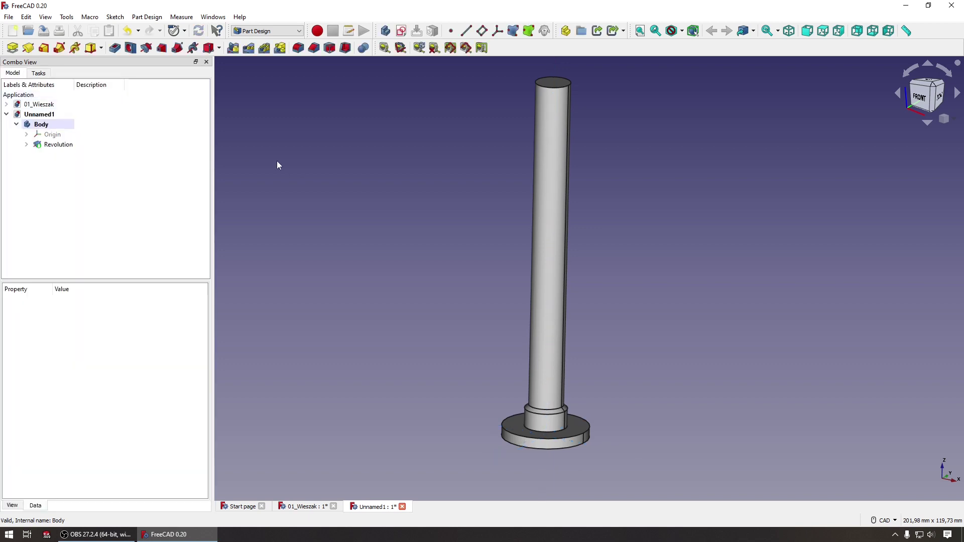
Orient the view to the pin head and select its top face
key(shift+Left)
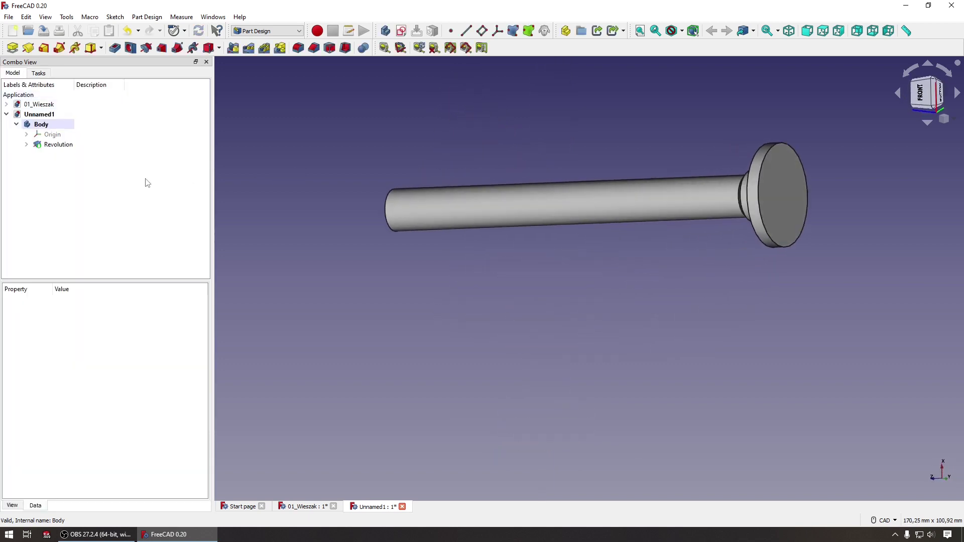
key(0)
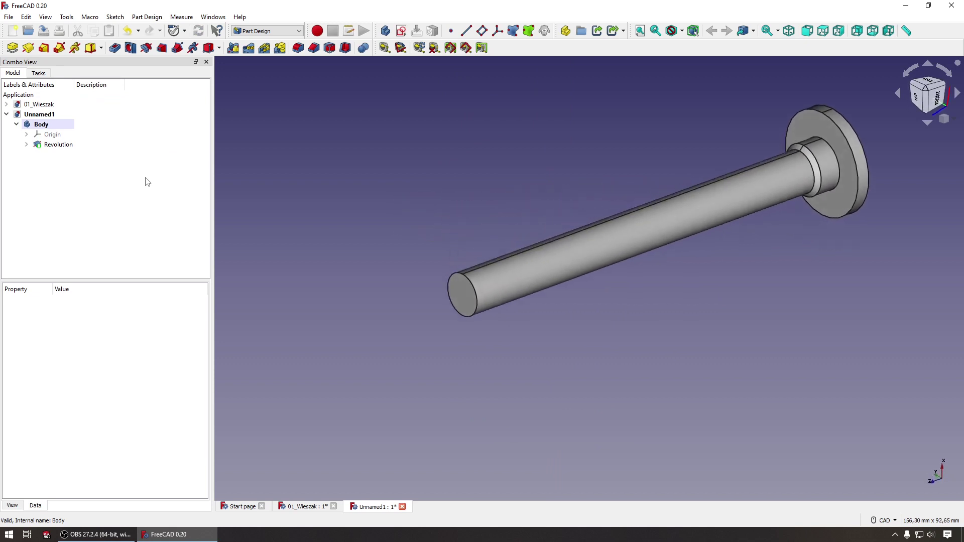
key(5)
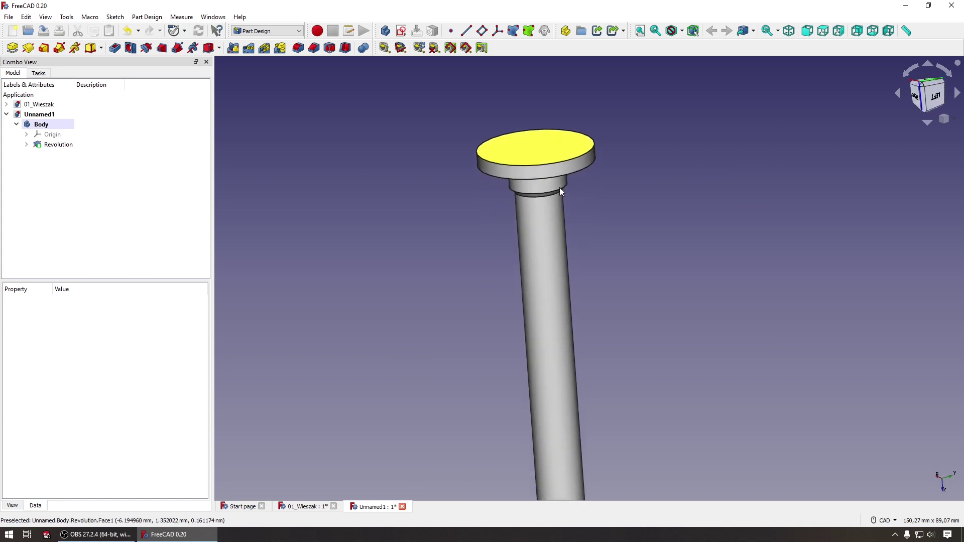
scroll(564, 187, up, 2)
scroll(567, 182, up, 3)
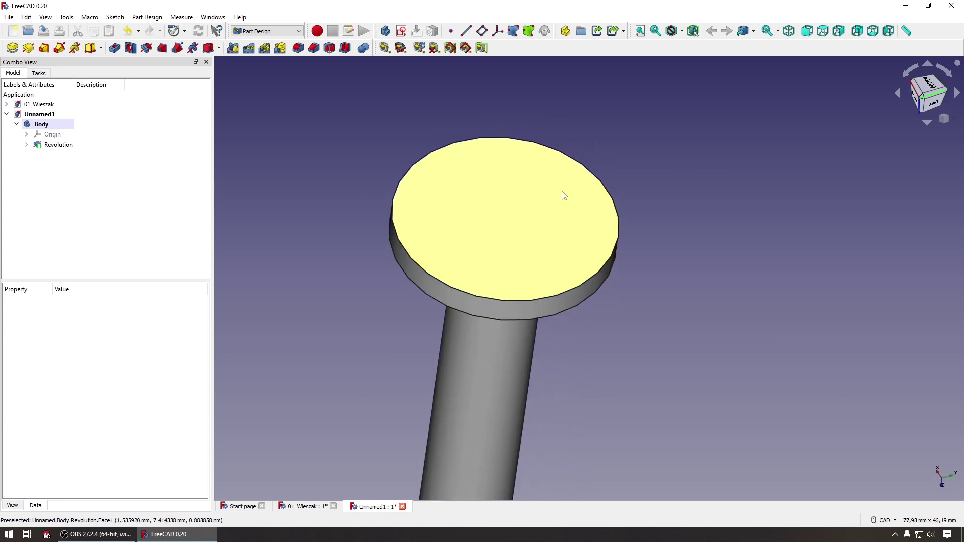
middle_drag(561, 197, 556, 170)
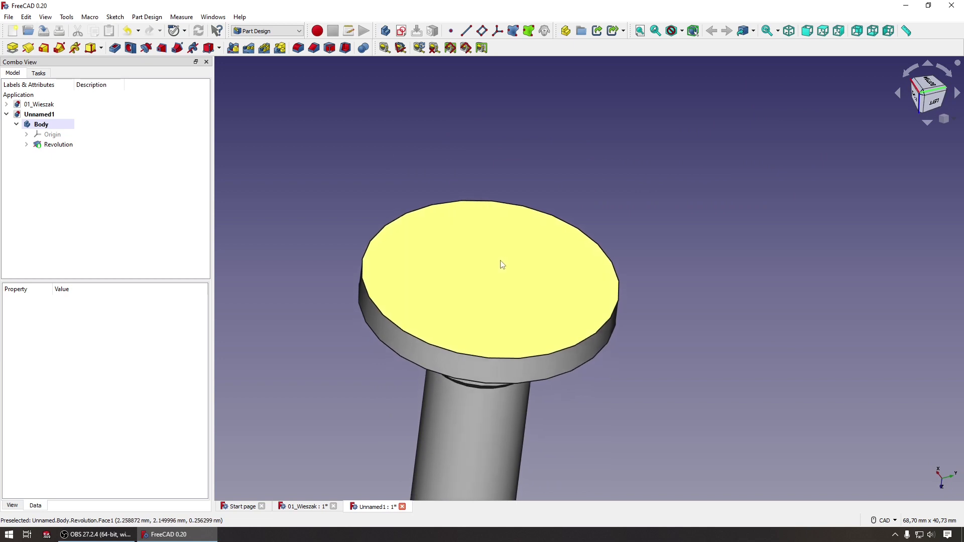
click(483, 226)
middle_drag(483, 226, 145, 195)
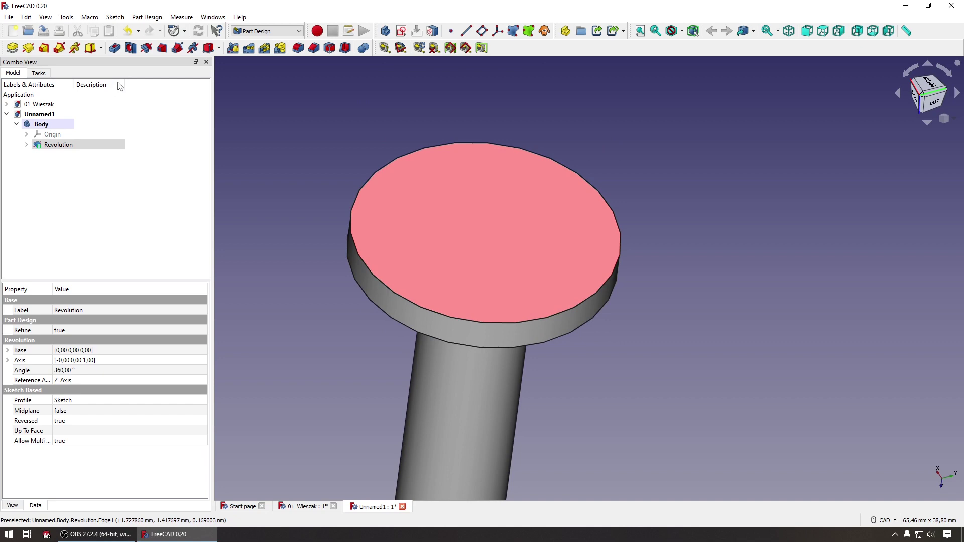
Start a sketch on the head's top face with a regular hexagon centred on the origin
click(400, 30)
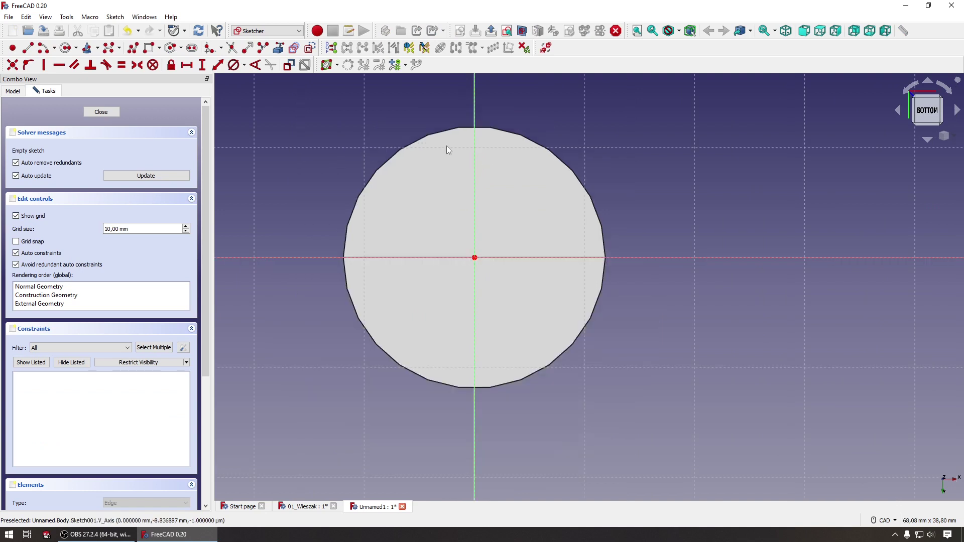
click(173, 49)
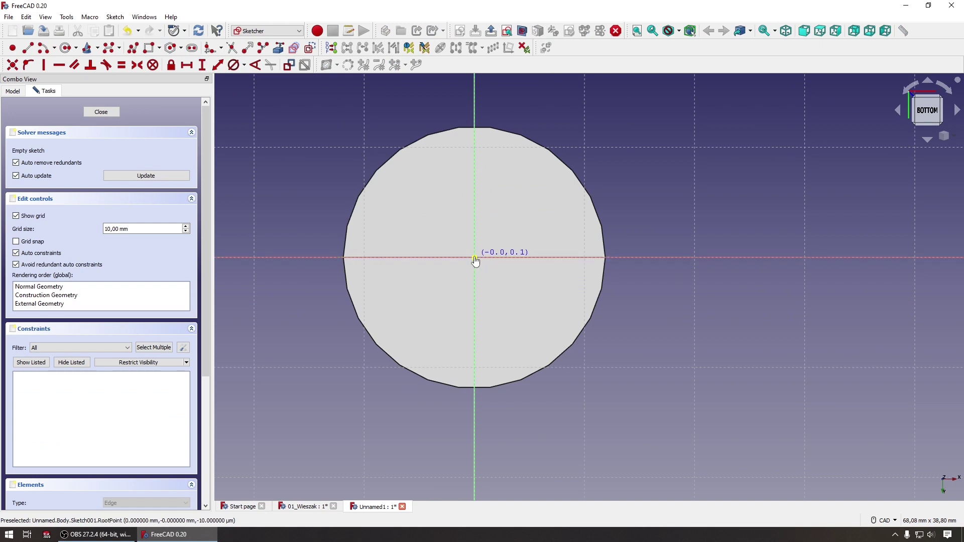
click(475, 258)
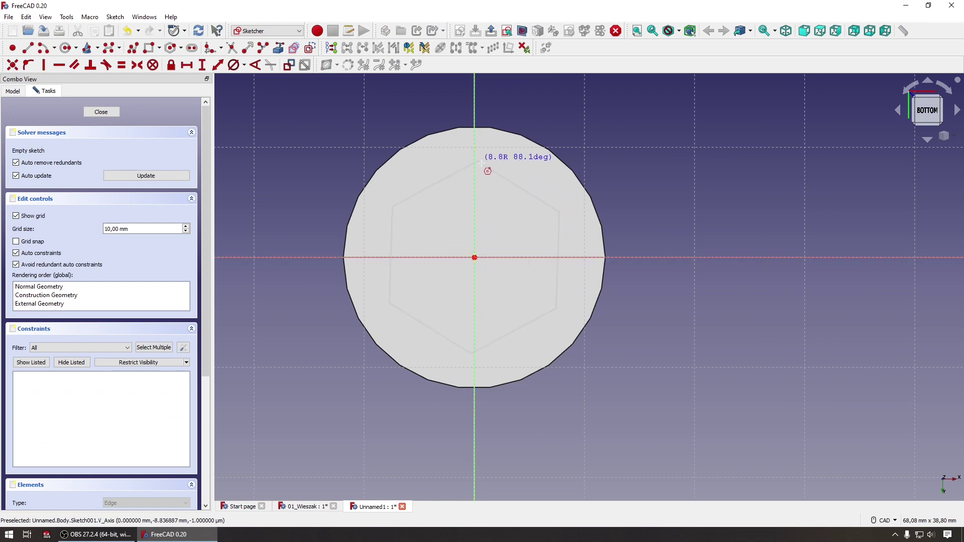
click(568, 258)
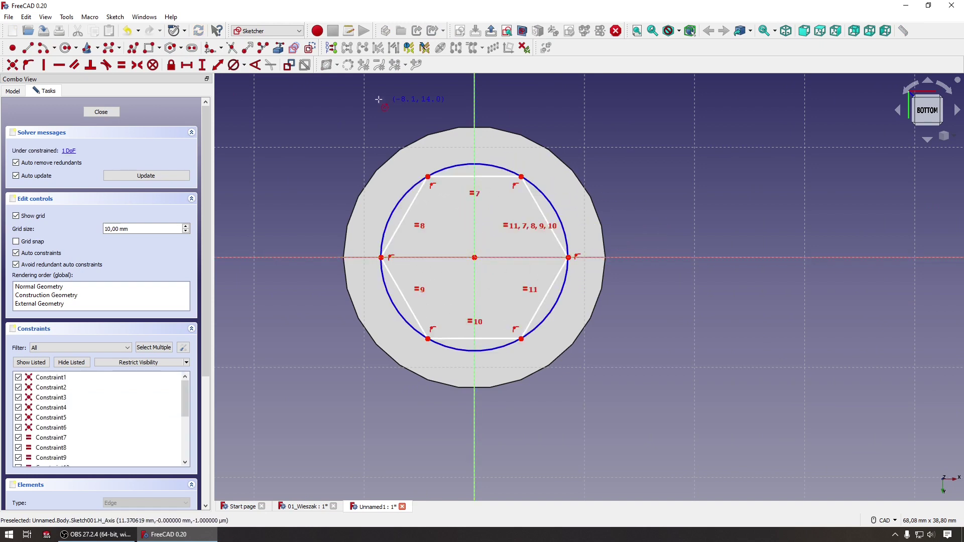
Dimension the hexagon across flats at 10 mm and place the label beside it
click(202, 65)
click(520, 338)
text(10)
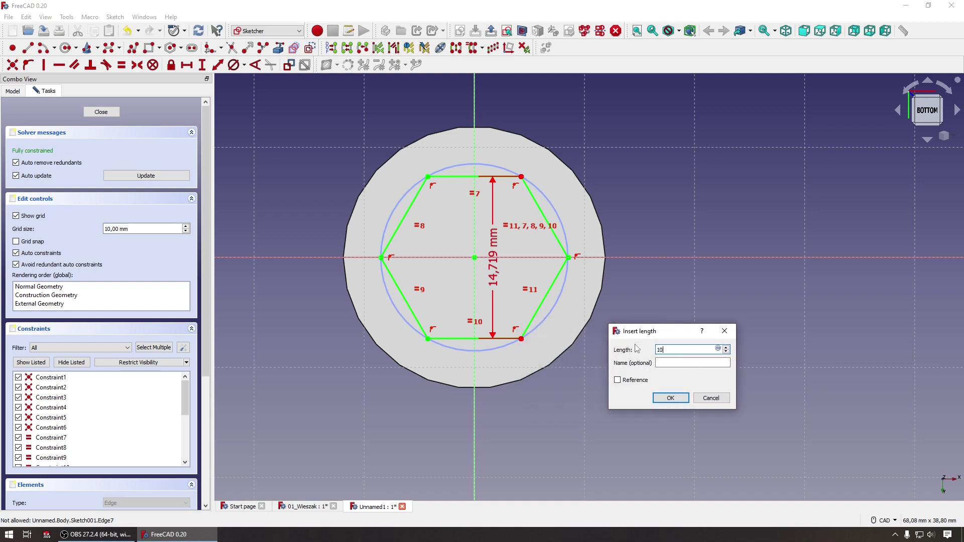
key(Return)
middle_drag(636, 349, 608, 334)
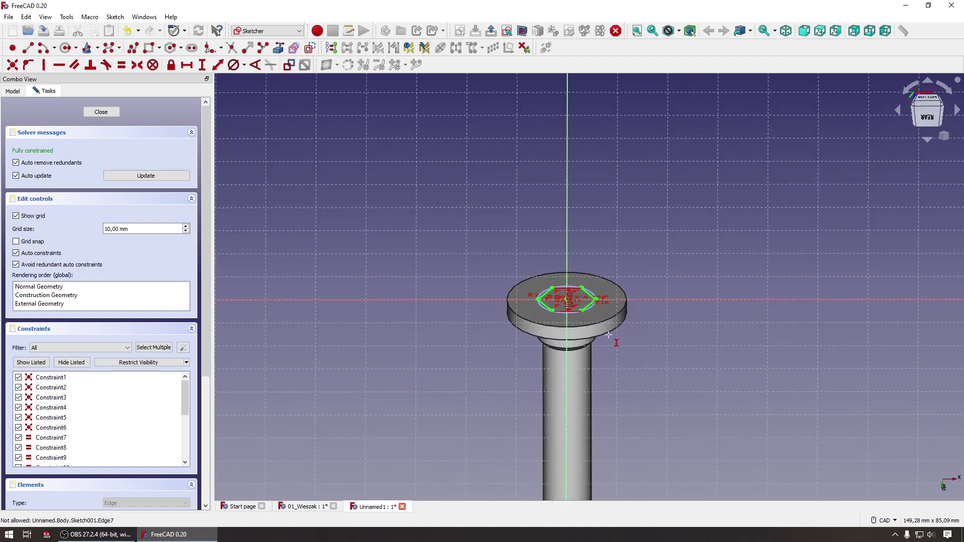
scroll(613, 326, up, 10)
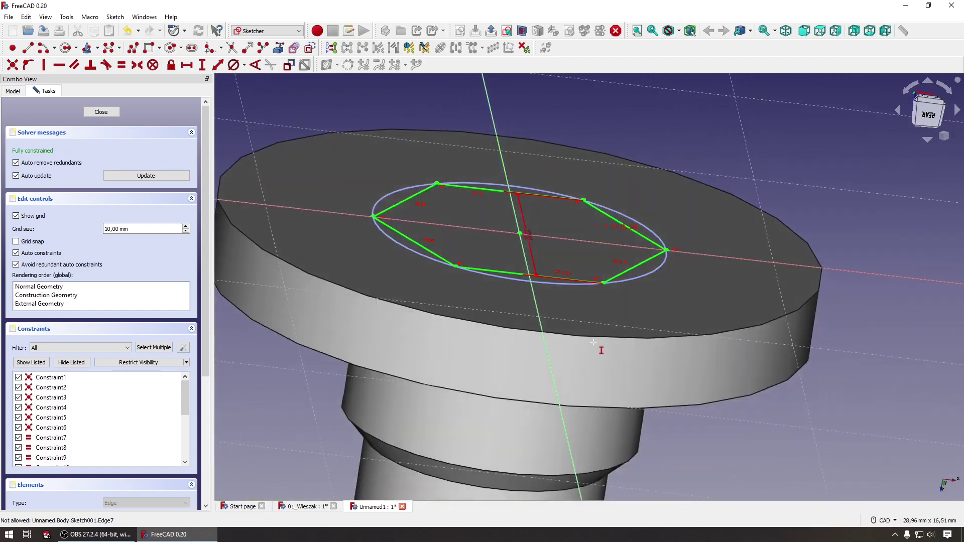
mouse_move(592, 343)
middle_down()
mouse_move(531, 238)
mouse_move(566, 287)
mouse_move(507, 286)
middle_up()
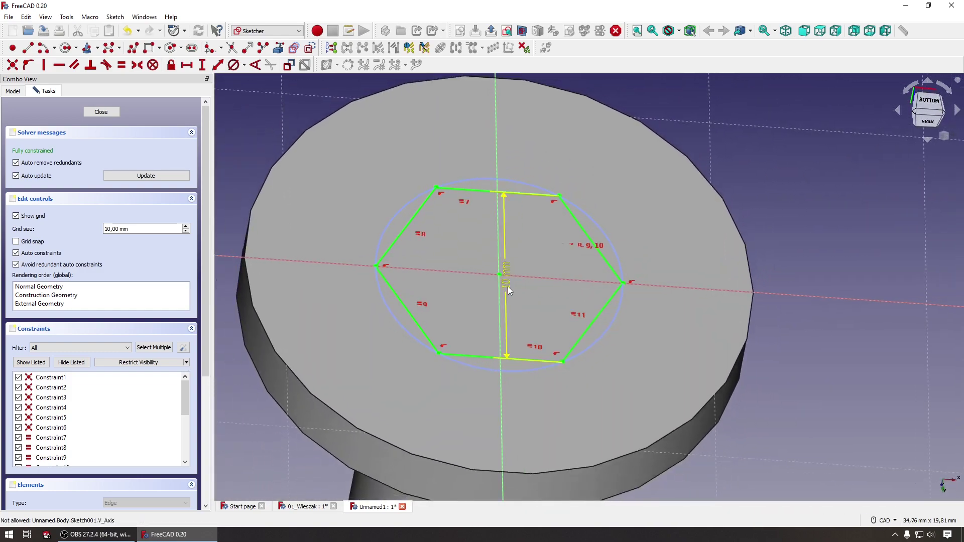
drag(507, 284, 743, 275)
mouse_move(743, 275)
middle_down()
mouse_move(771, 324)
mouse_move(761, 326)
middle_up()
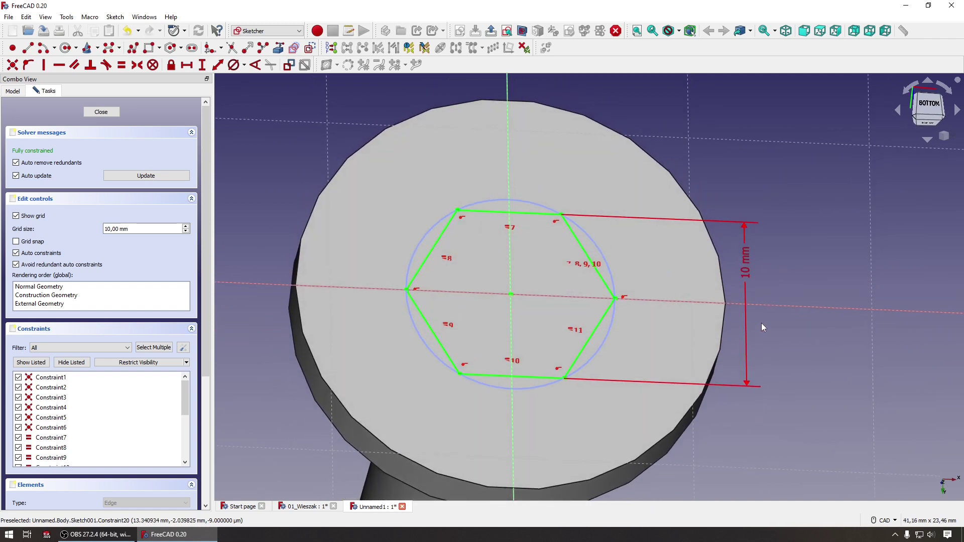
Change the across-flats dimension to 8 mm and close the hexagon sketch
double_click(748, 274)
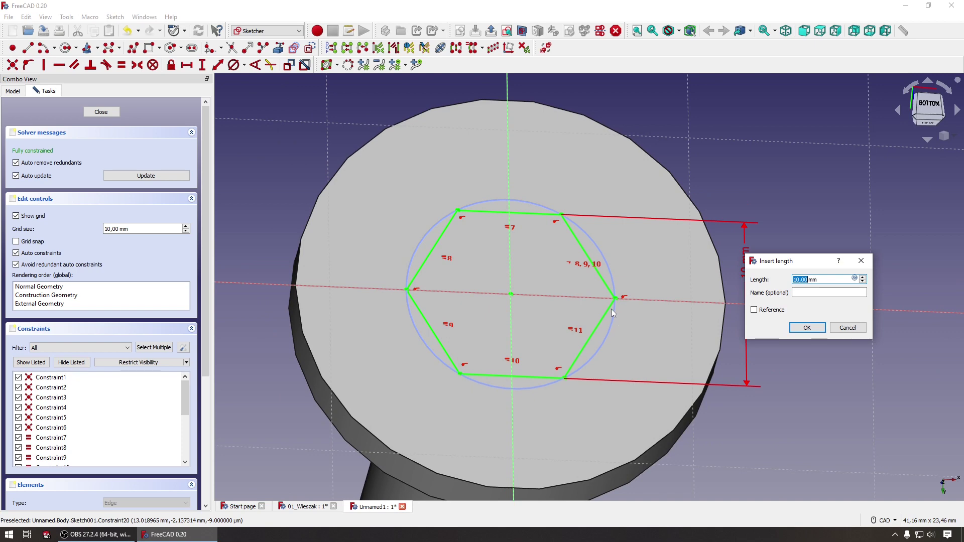
text(8)
key(Return)
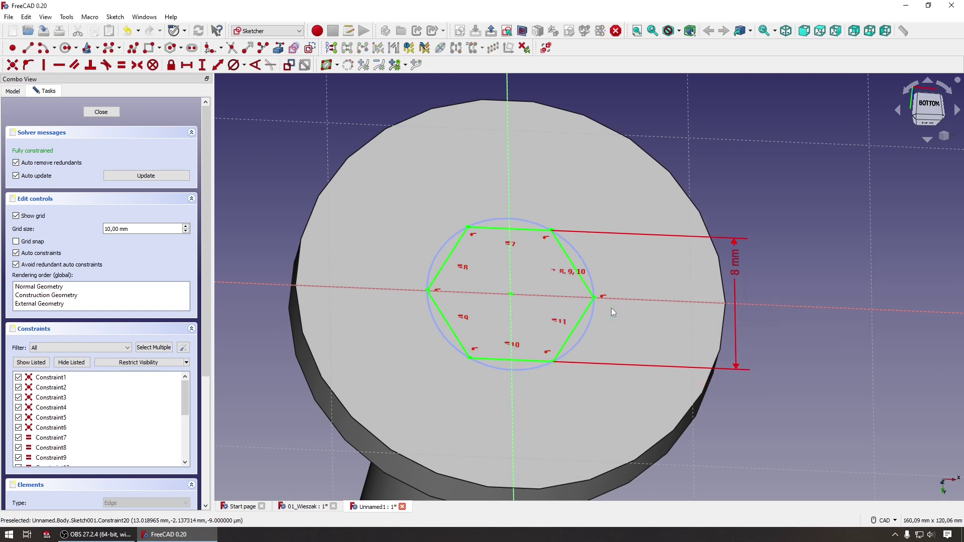
click(101, 112)
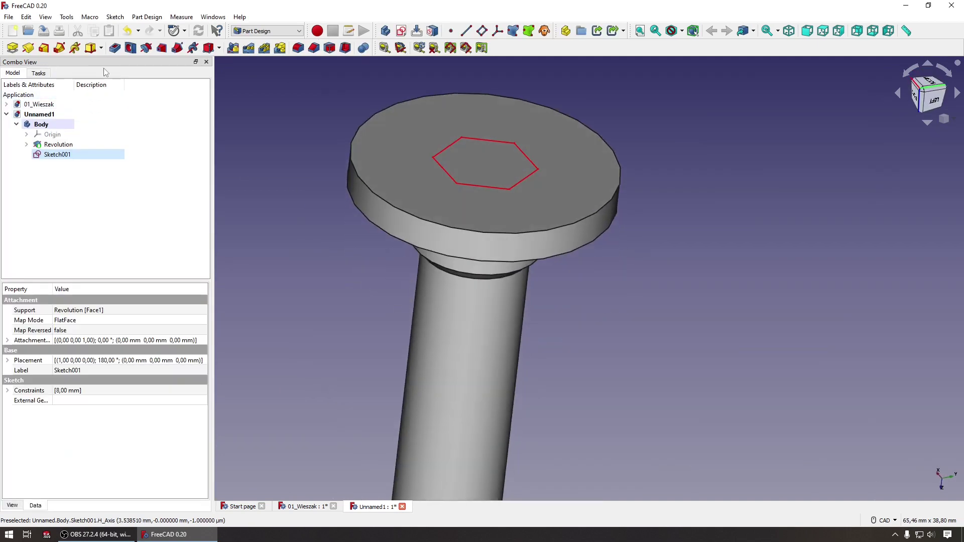
Pocket Sketch001 into the pin head with the default length to form a hex socket
click(114, 48)
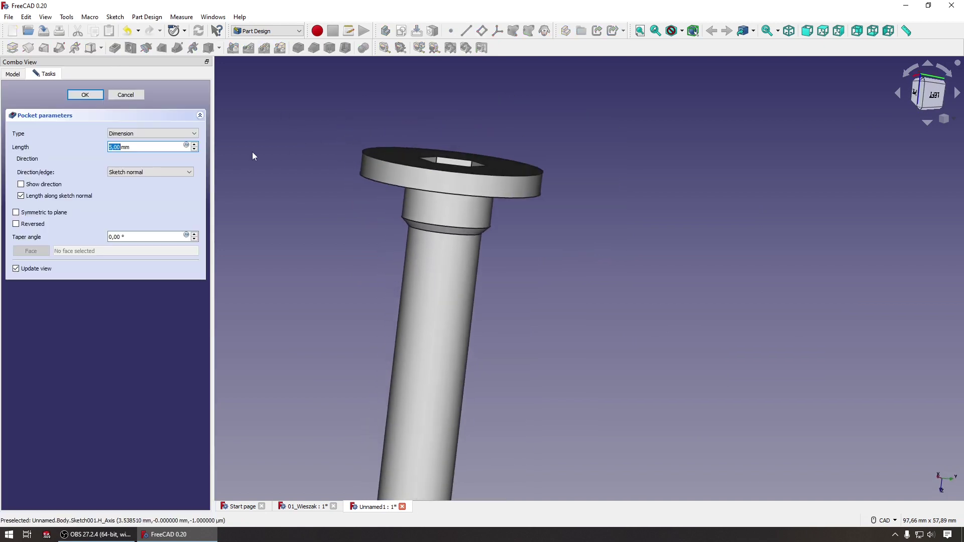
click(85, 94)
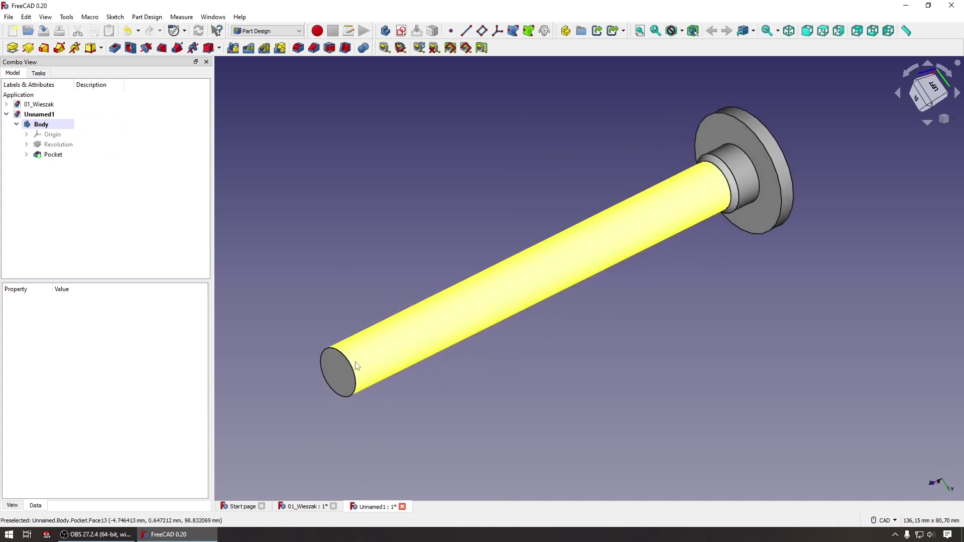
Chamfer the shaft's circular end edge by 2 mm instead of the default 3 mm
click(337, 371)
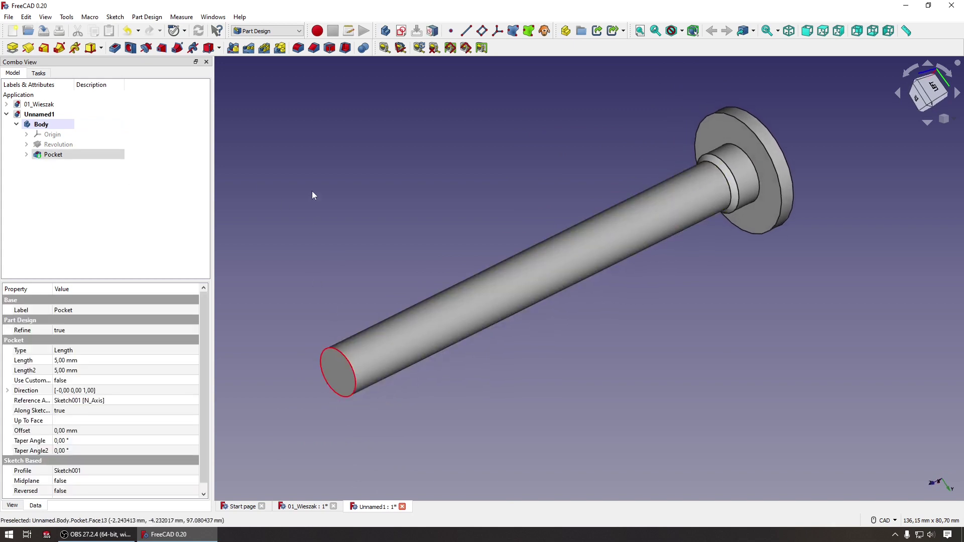
click(314, 47)
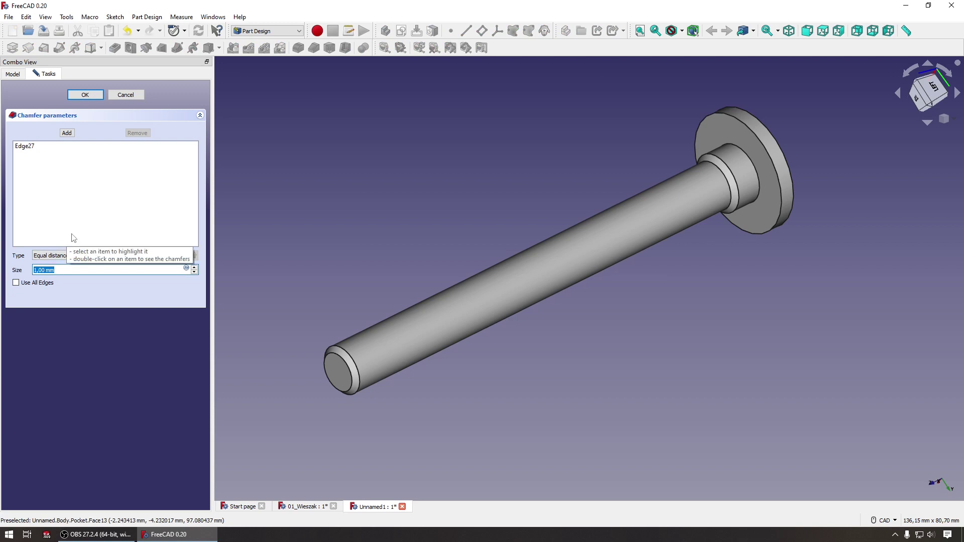
text(3)
key(Return)
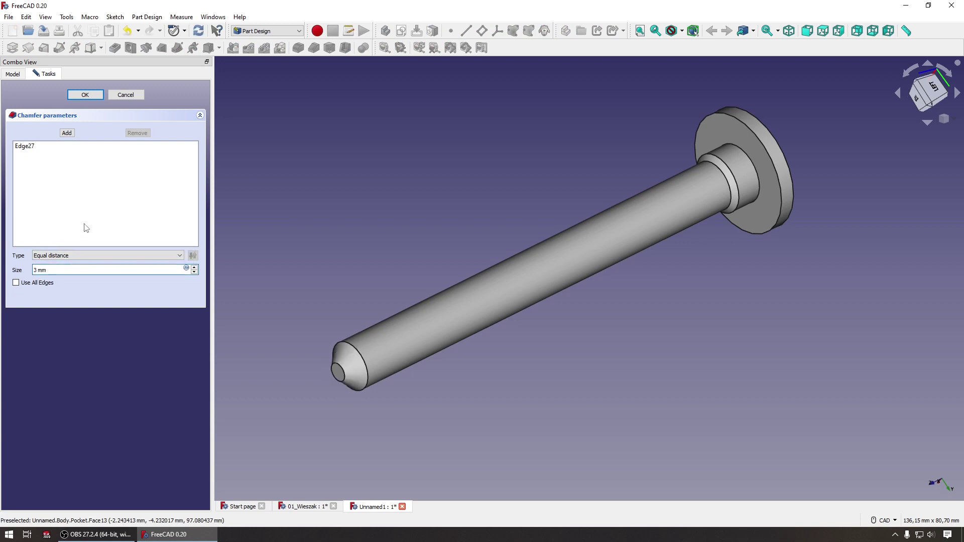
drag(76, 270, 14, 271)
text(2)
key(Return)
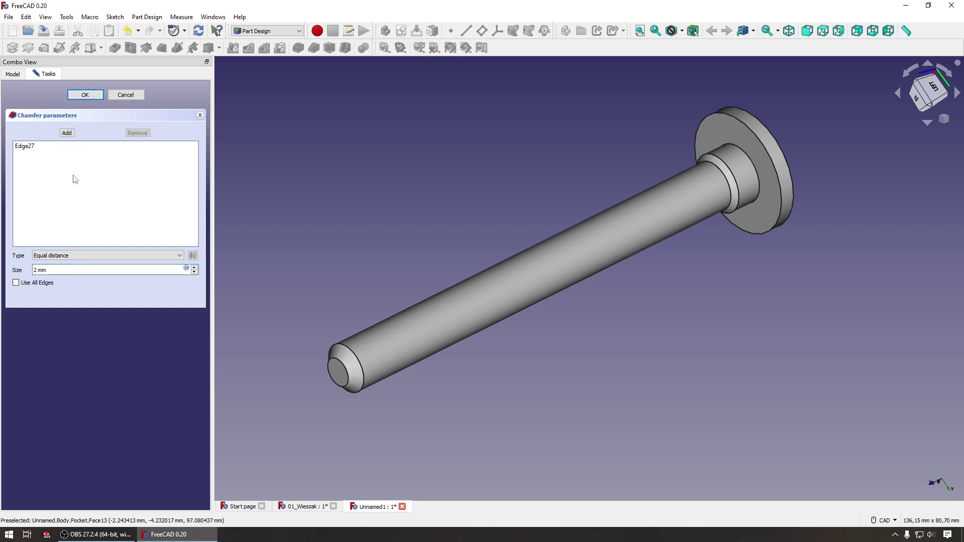
click(85, 95)
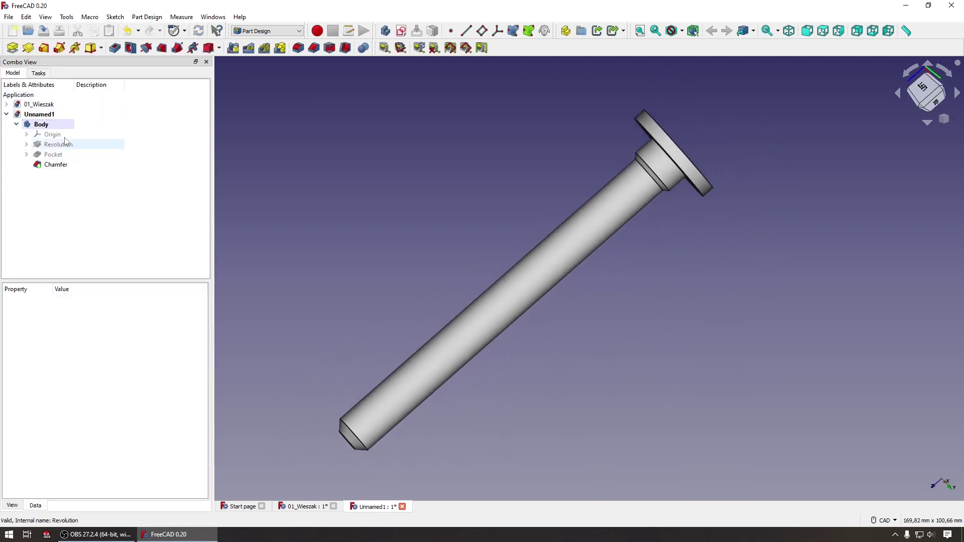
Set the Body's shape colour to light blue in its appearance settings
click(43, 126)
right_click(43, 131)
click(64, 164)
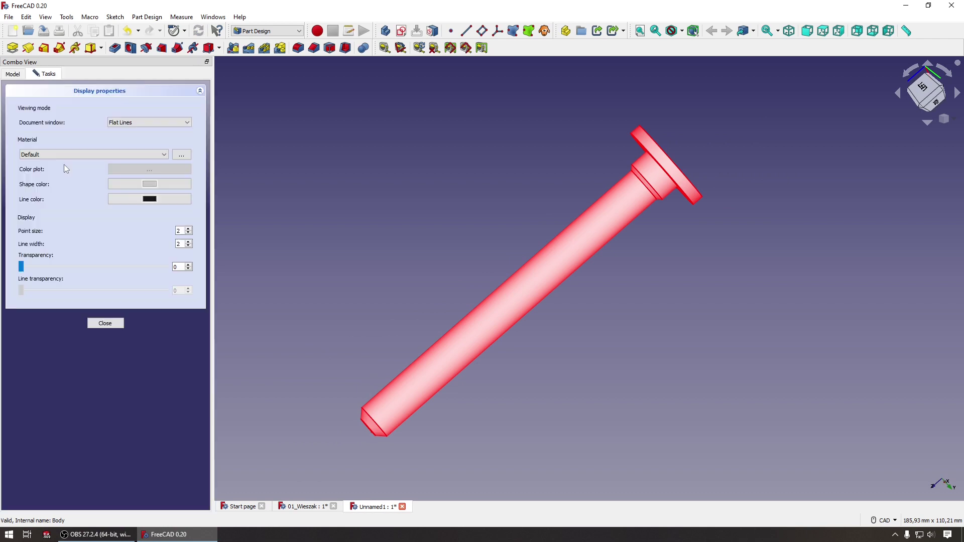
click(149, 186)
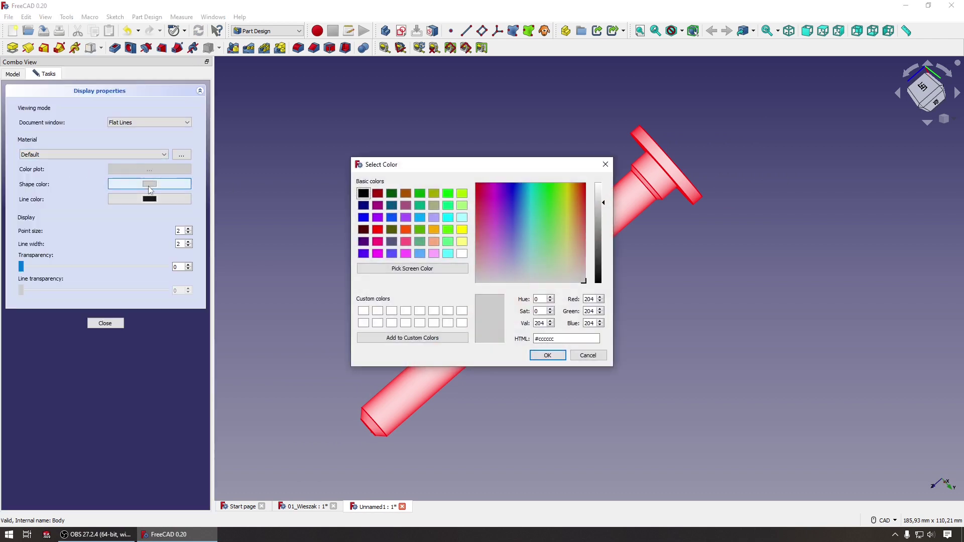
click(419, 217)
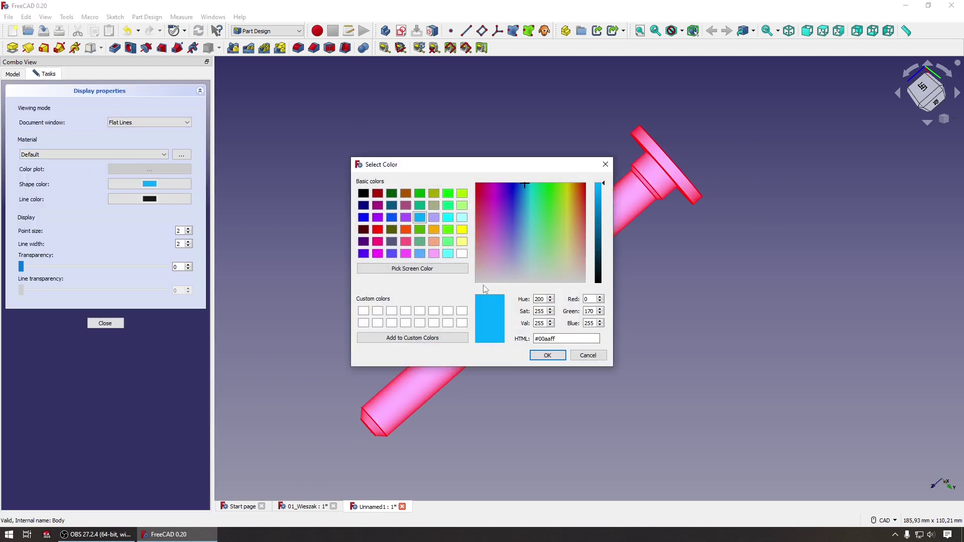
click(547, 355)
click(111, 324)
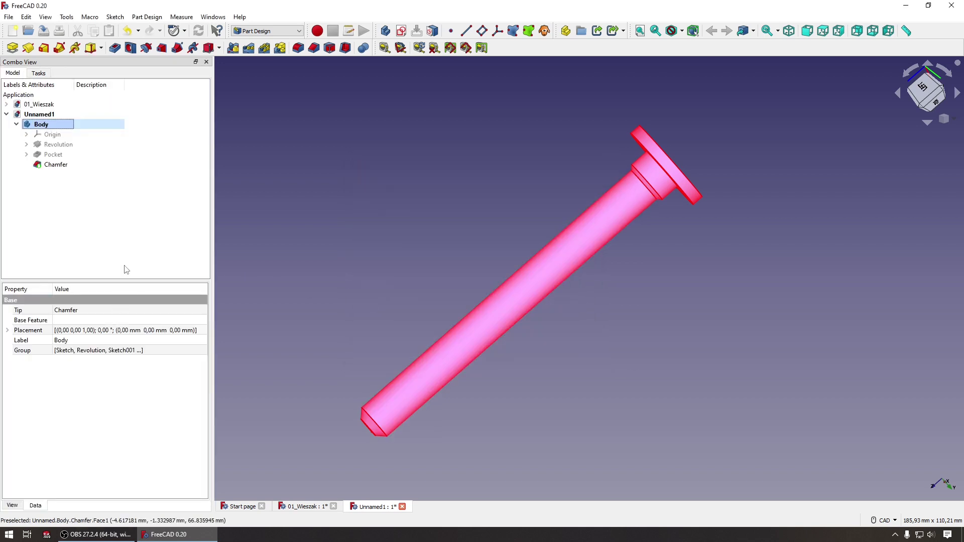
click(116, 242)
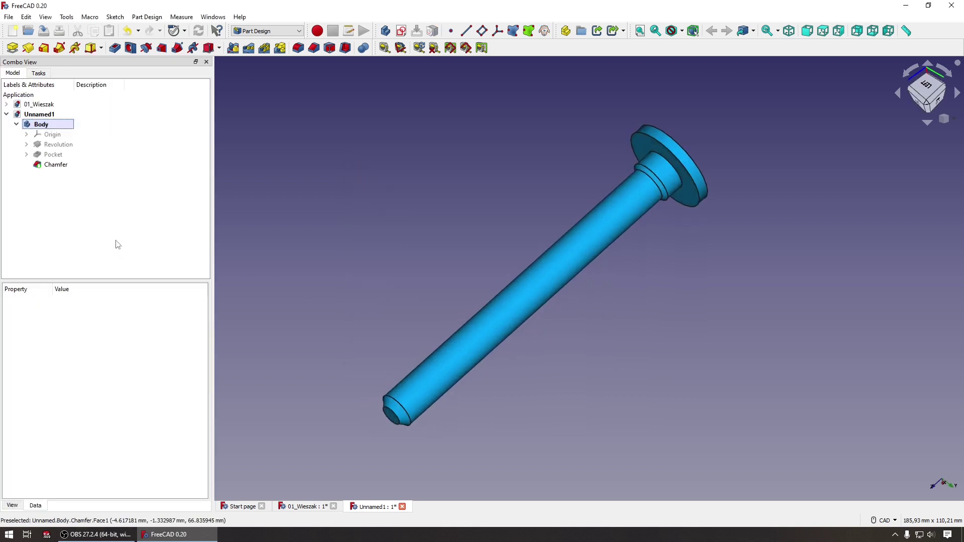
Apply random colours to the Body until it turns magenta
right_click(38, 124)
click(56, 169)
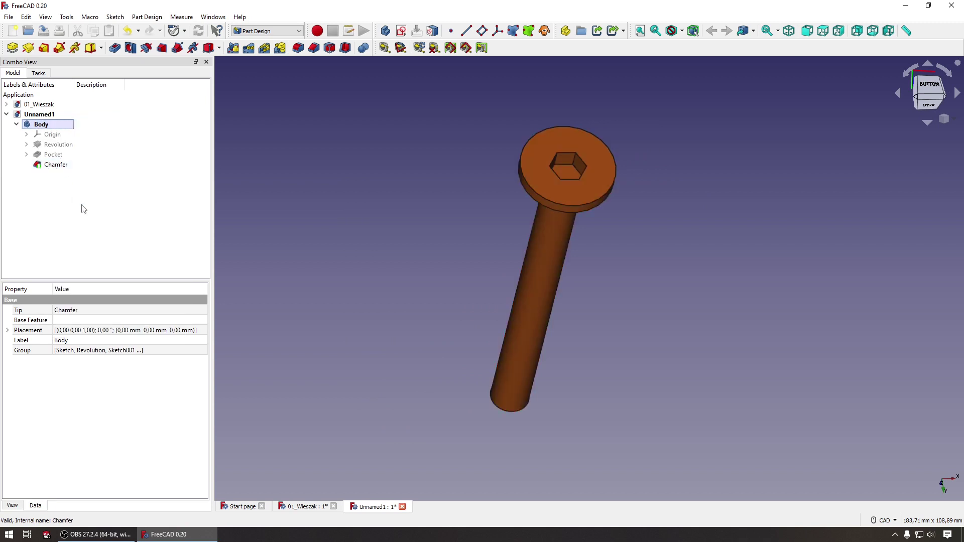
right_click(41, 127)
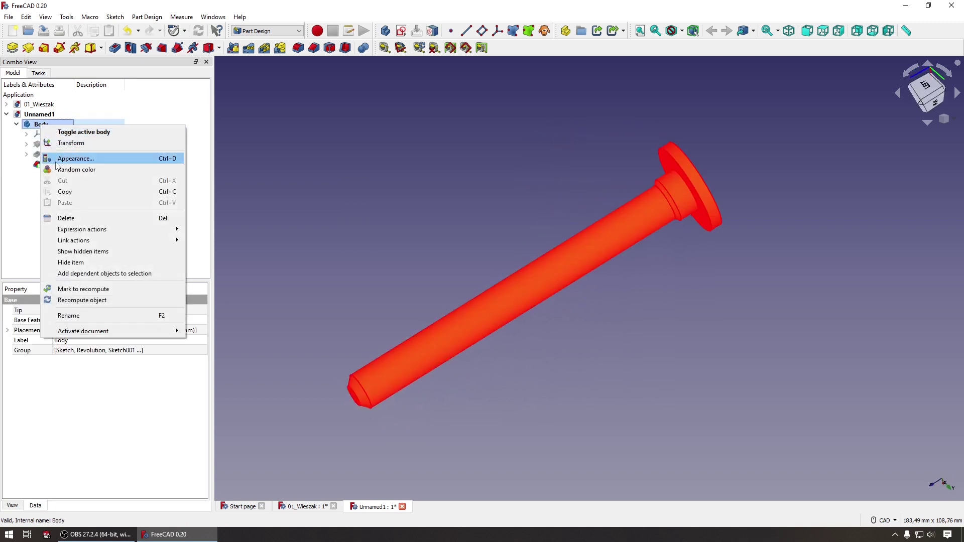
click(56, 169)
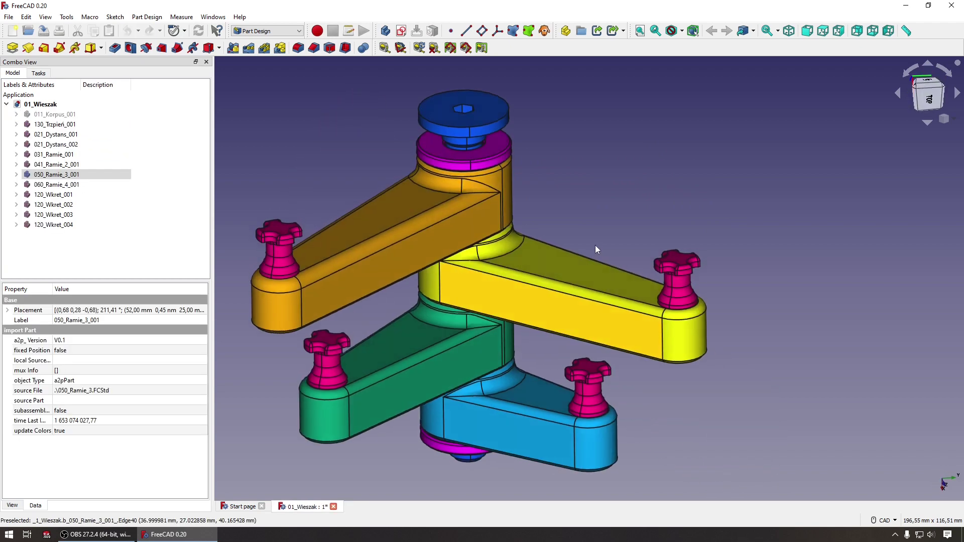
Orbit and zoom the 01_Wieszak assembly, briefly selecting screw 120_Wkret_002
mouse_move(595, 244)
middle_down()
mouse_move(622, 249)
mouse_move(637, 267)
mouse_move(722, 311)
mouse_move(697, 251)
mouse_move(695, 265)
middle_up()
click(699, 253)
scroll(703, 268, down, 1)
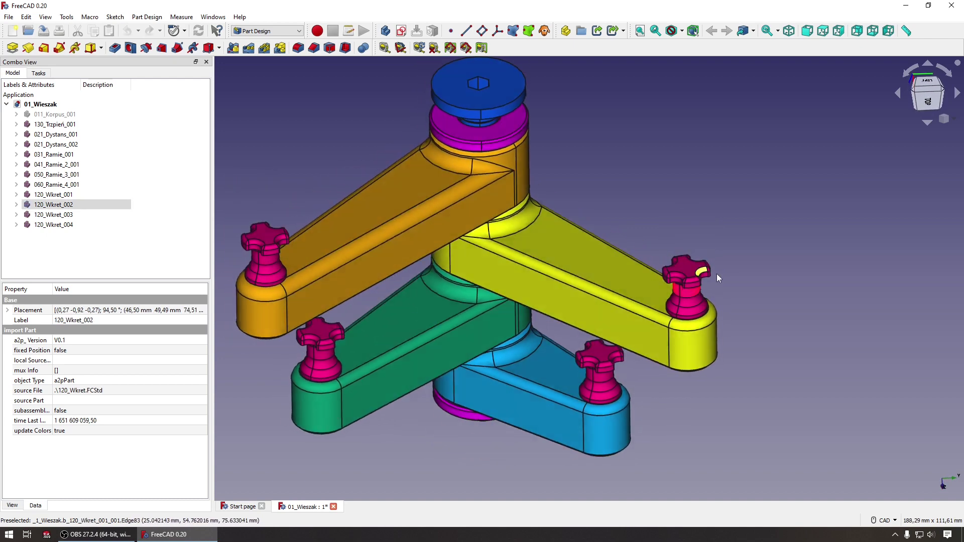
scroll(716, 273, down, 3)
scroll(754, 290, up, 1)
scroll(754, 290, up, 4)
scroll(763, 280, down, 2)
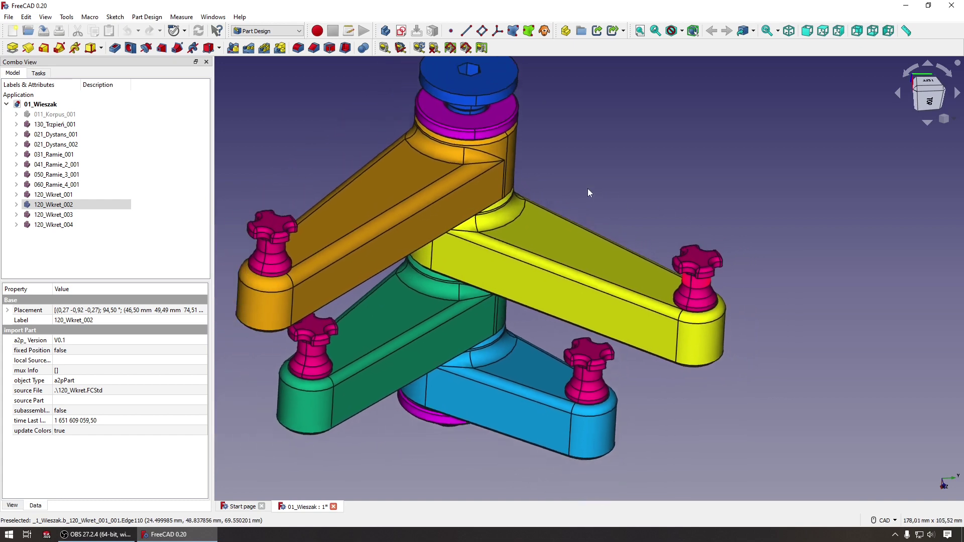
click(803, 201)
Keep the Part Design workbench and create a new empty document
click(273, 31)
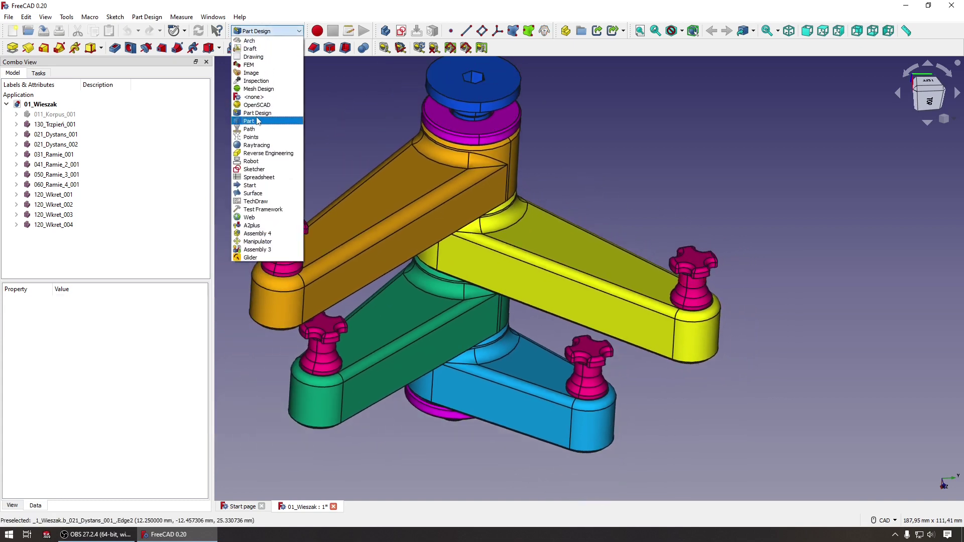
click(253, 117)
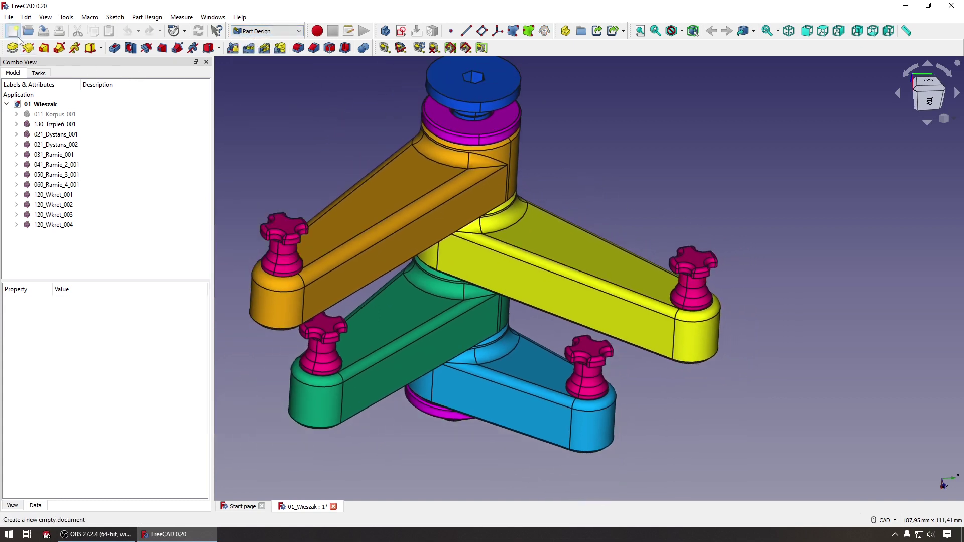
click(12, 30)
Create a new sketch on the XZ_Plane in the Unnamed1 document
click(401, 31)
scroll(693, 216, up, 3)
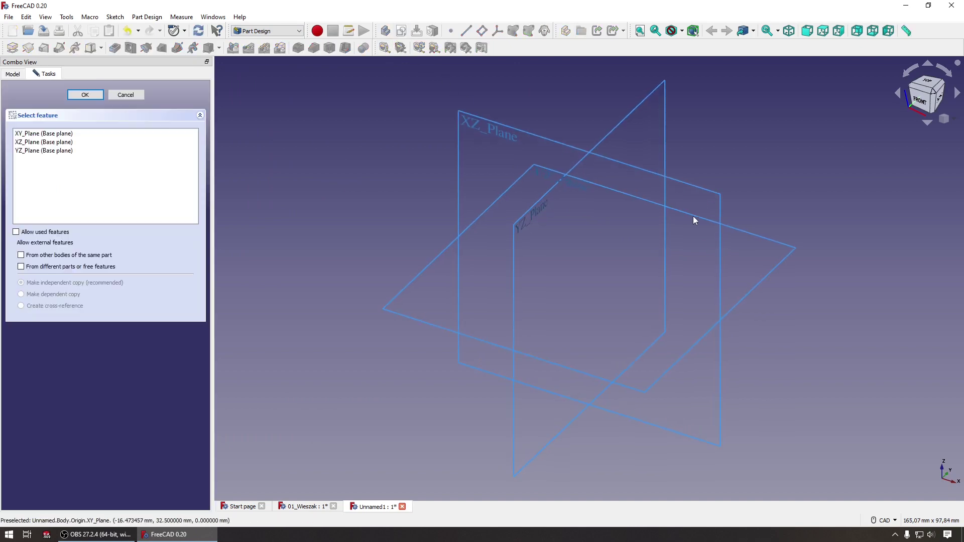
middle_drag(692, 216, 782, 197)
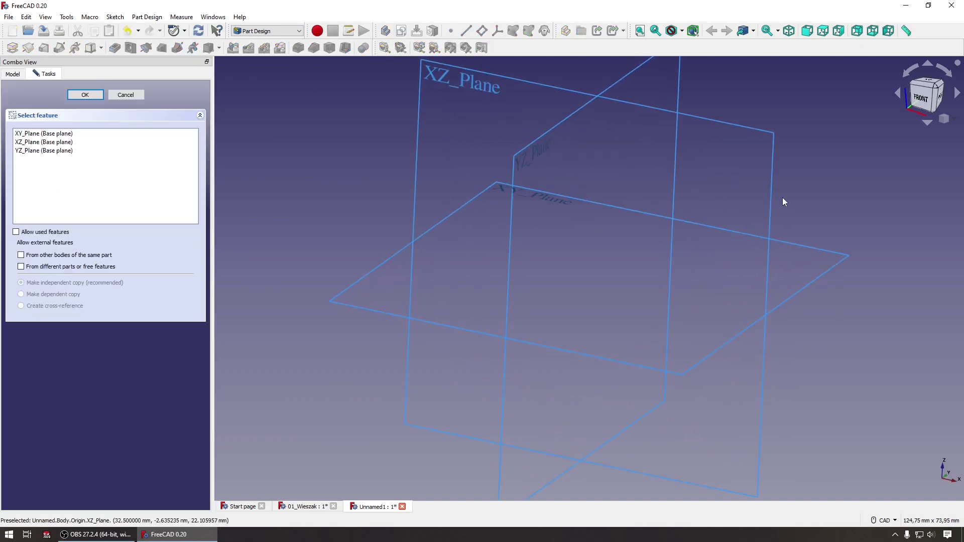
click(736, 126)
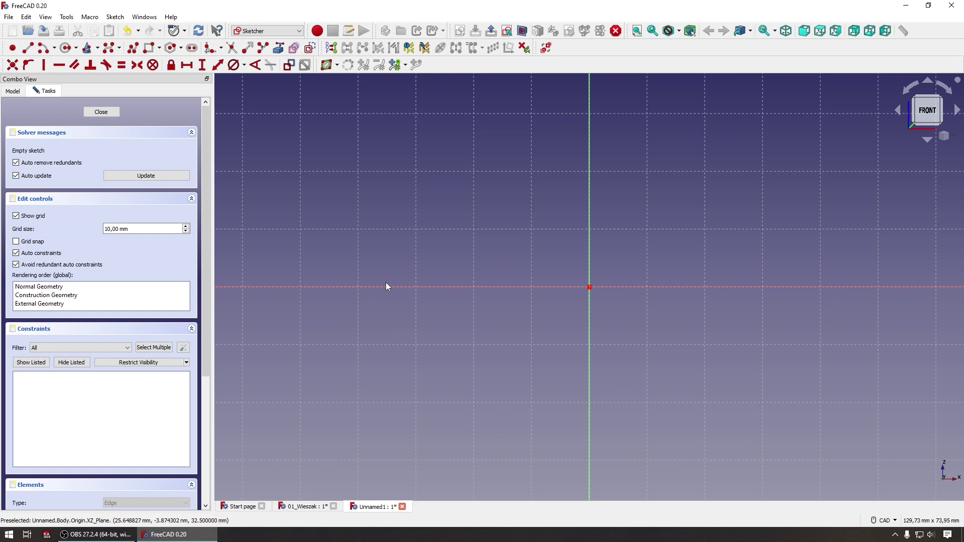
scroll(407, 205, right, 5)
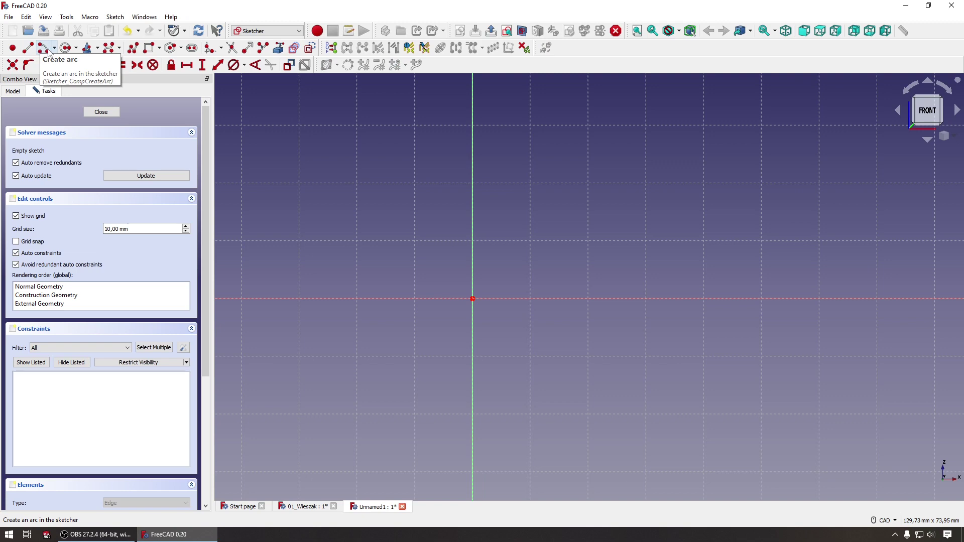
Draw the profile's lower polyline from the origin: bottom edge, first vertical, step and slanted edge
click(138, 53)
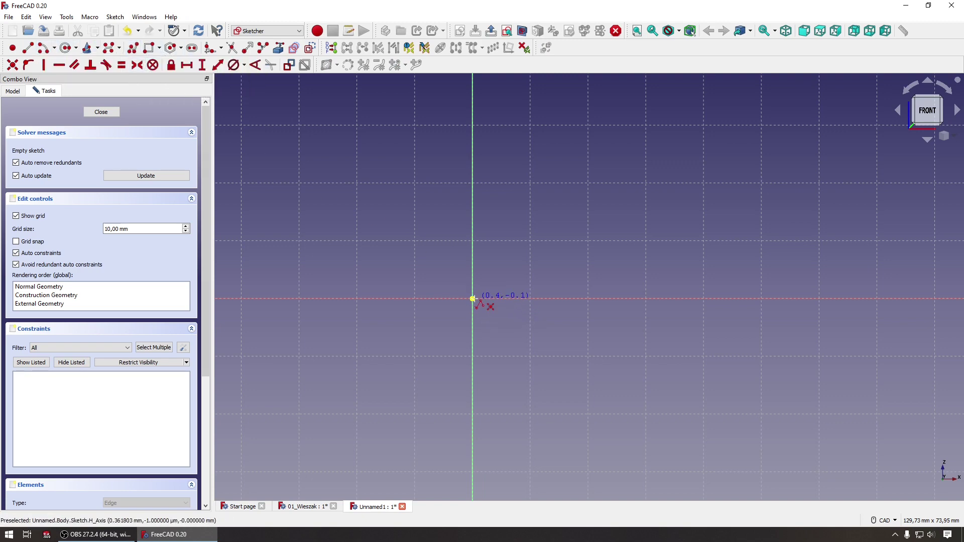
click(472, 299)
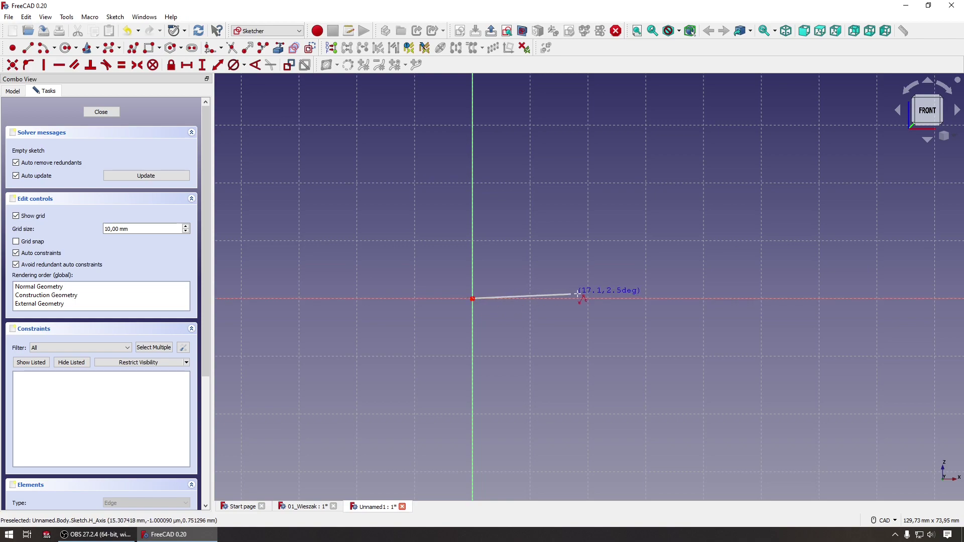
click(625, 299)
scroll(590, 309, down, 1)
scroll(572, 317, down, 1)
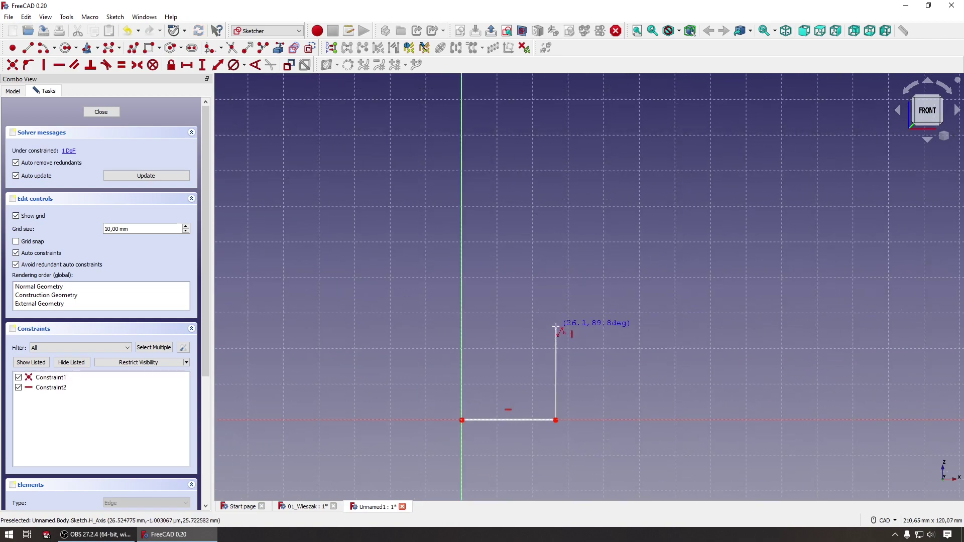
click(555, 293)
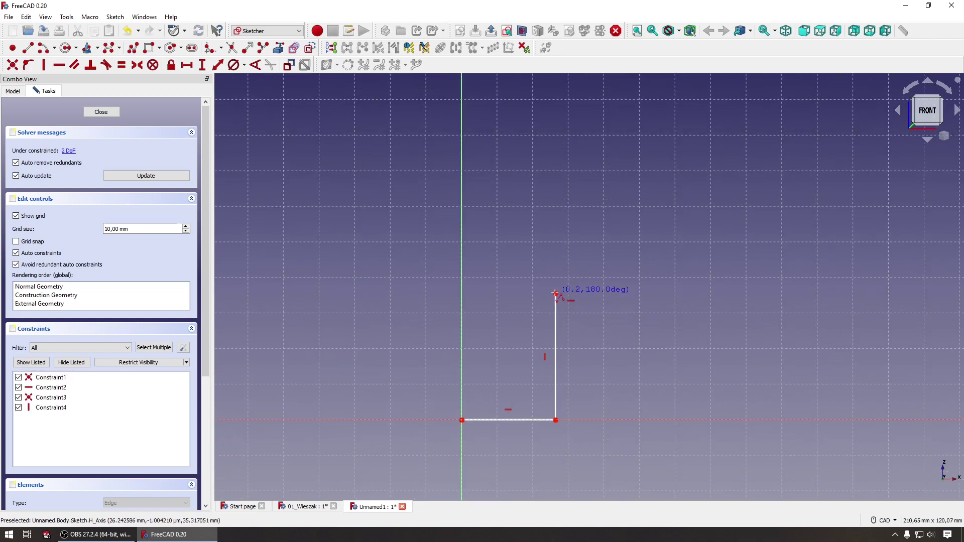
click(612, 293)
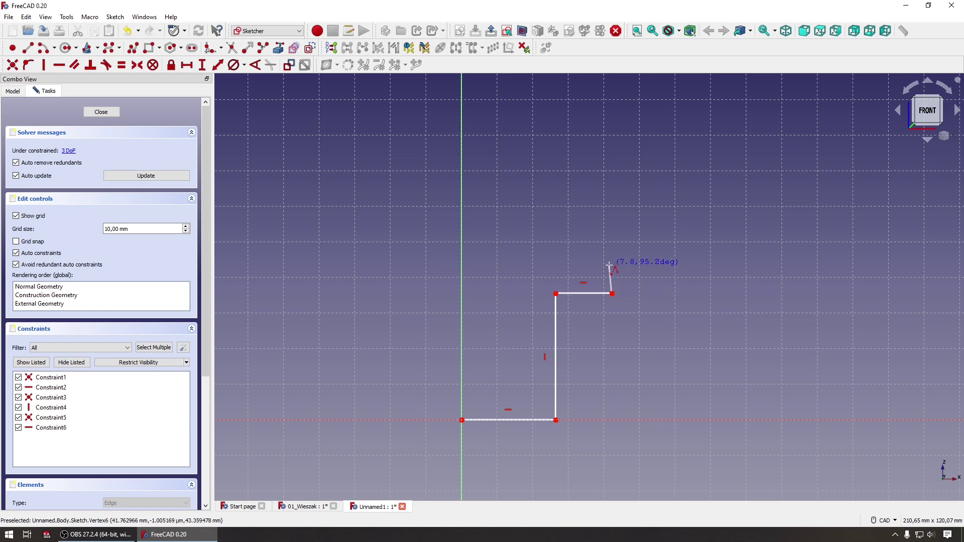
click(611, 266)
click(551, 257)
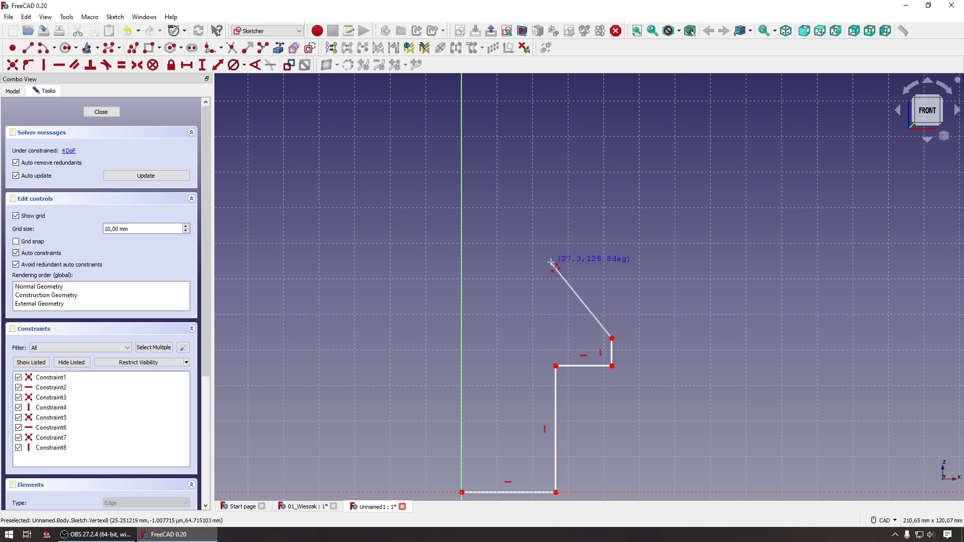
Continue with the long vertical edge, flange step and top edge, closing at the origin
key(Up)
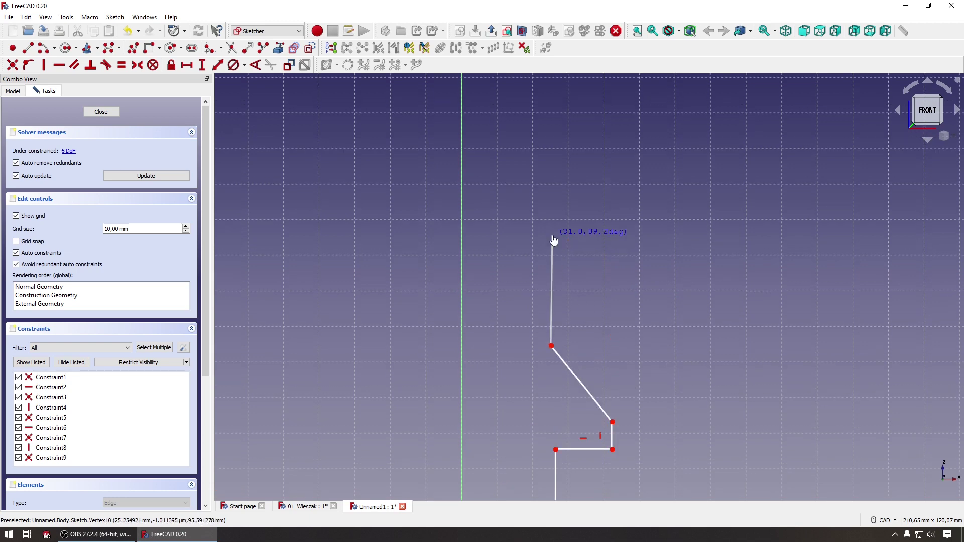
click(552, 235)
click(623, 235)
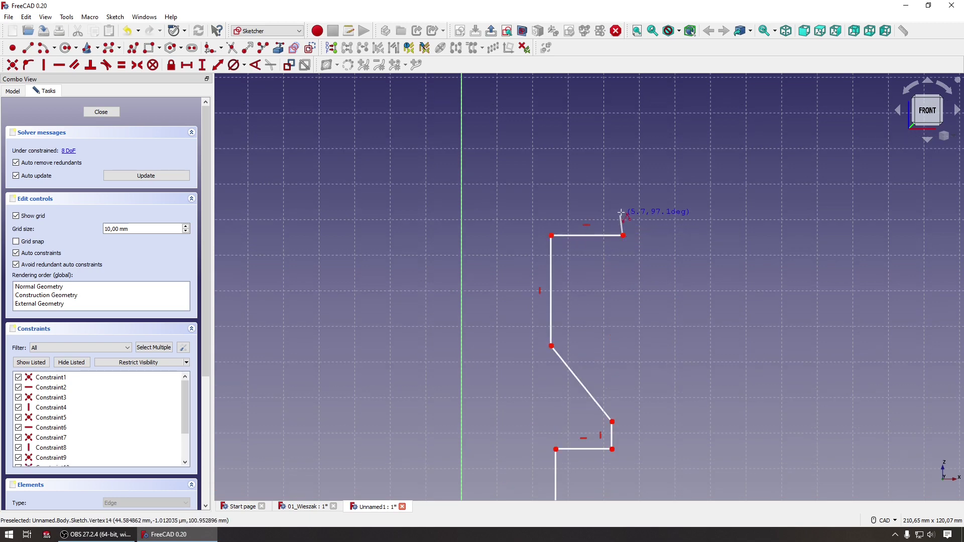
click(620, 193)
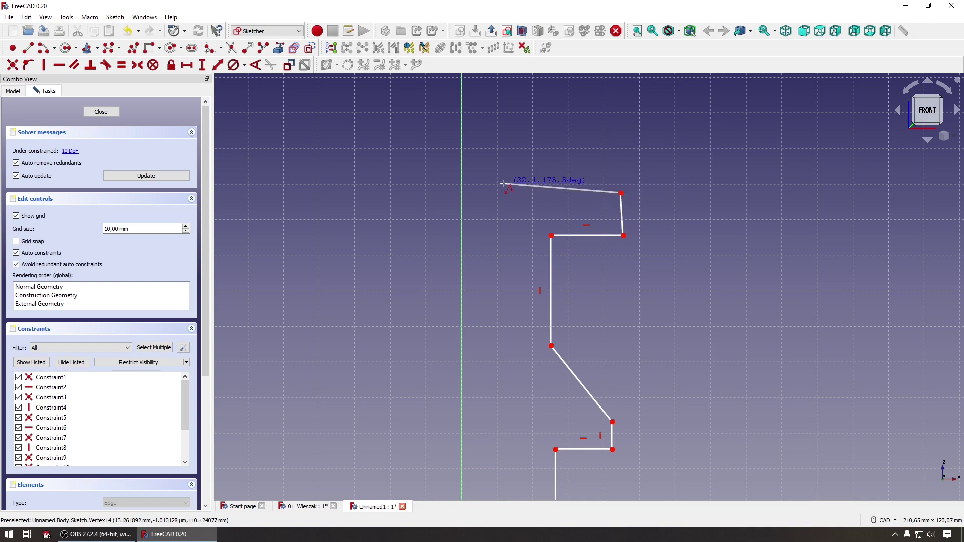
click(461, 190)
scroll(474, 281, down, 1)
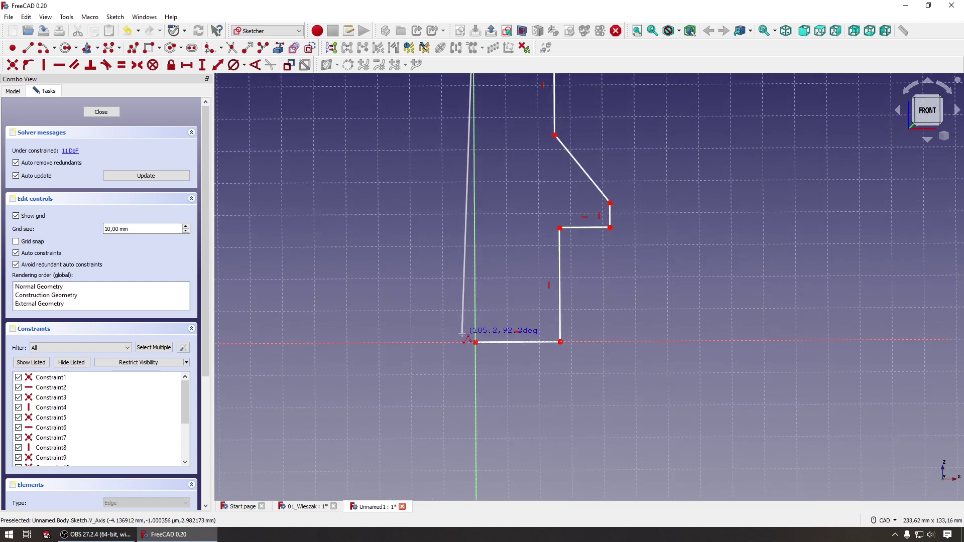
click(475, 338)
key(Up)
key(Up)
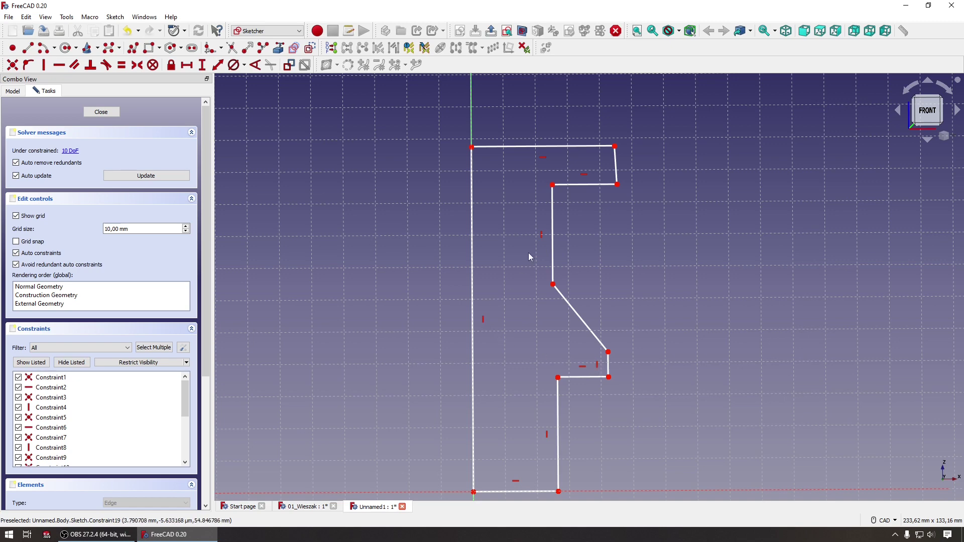
Inspect a profile constraint and drag the top-right corner outward
click(584, 175)
click(548, 409)
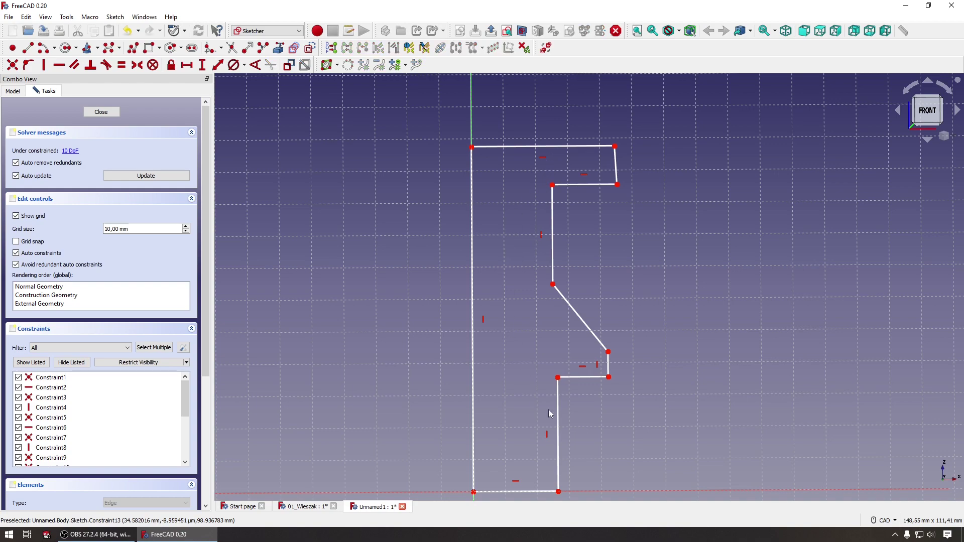
scroll(605, 401, down, 3)
scroll(603, 399, up, 5)
scroll(602, 396, down, 3)
scroll(622, 149, down, 3)
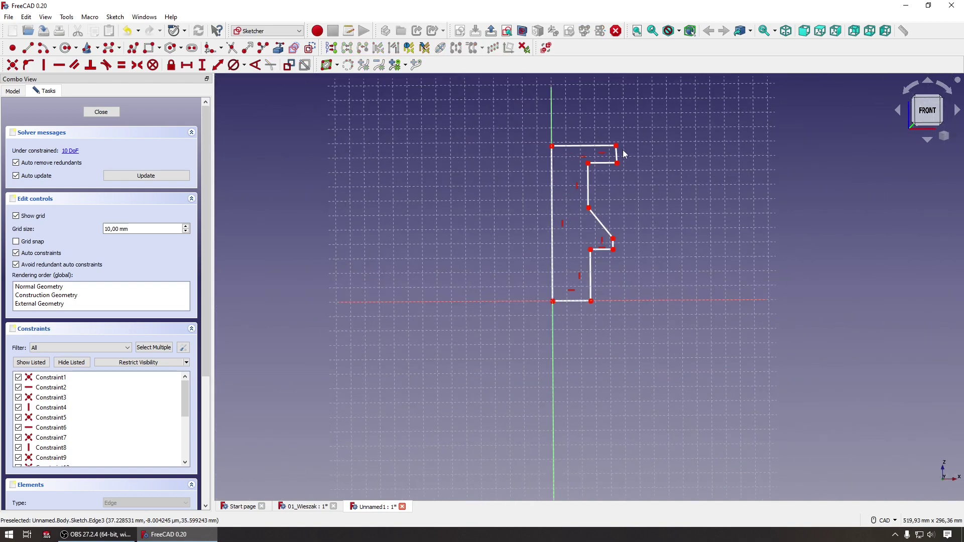
scroll(623, 150, up, 5)
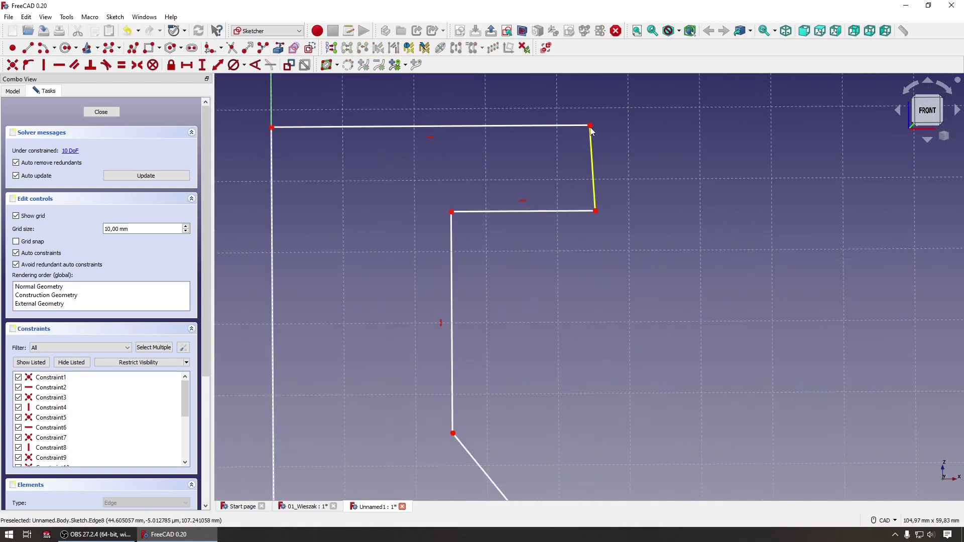
mouse_move(590, 125)
mouse_down()
mouse_move(618, 128)
mouse_move(549, 136)
mouse_move(571, 135)
mouse_move(559, 135)
mouse_up()
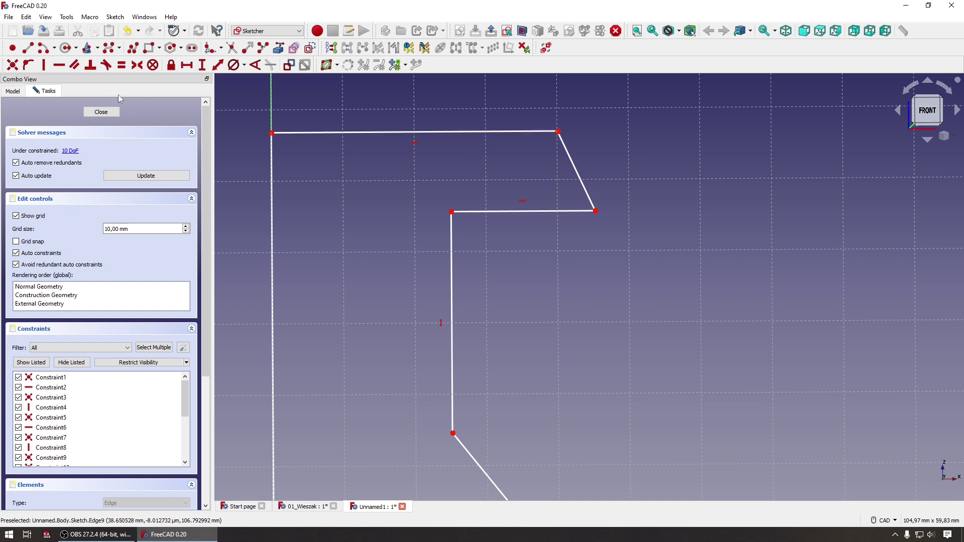
Constrain the slanted top-right edge to be vertical
click(47, 69)
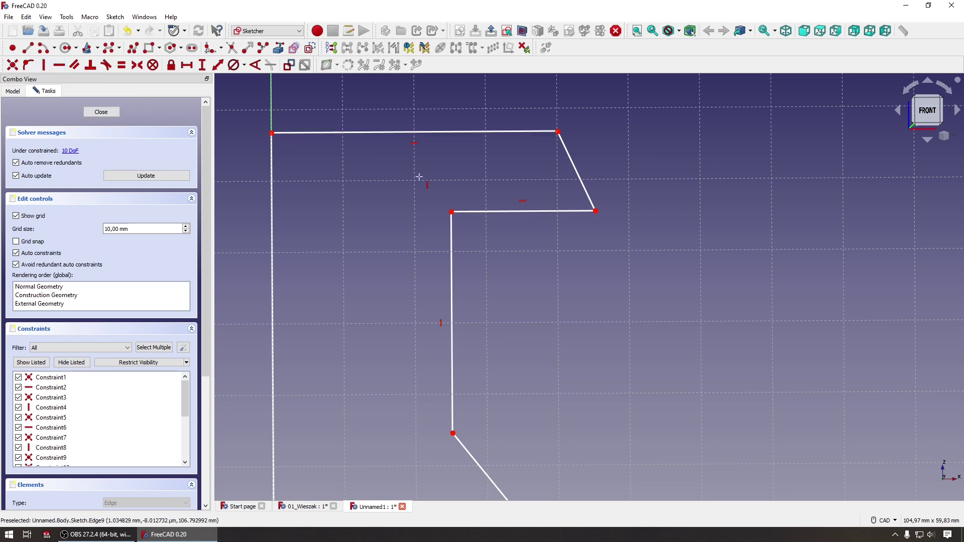
click(567, 156)
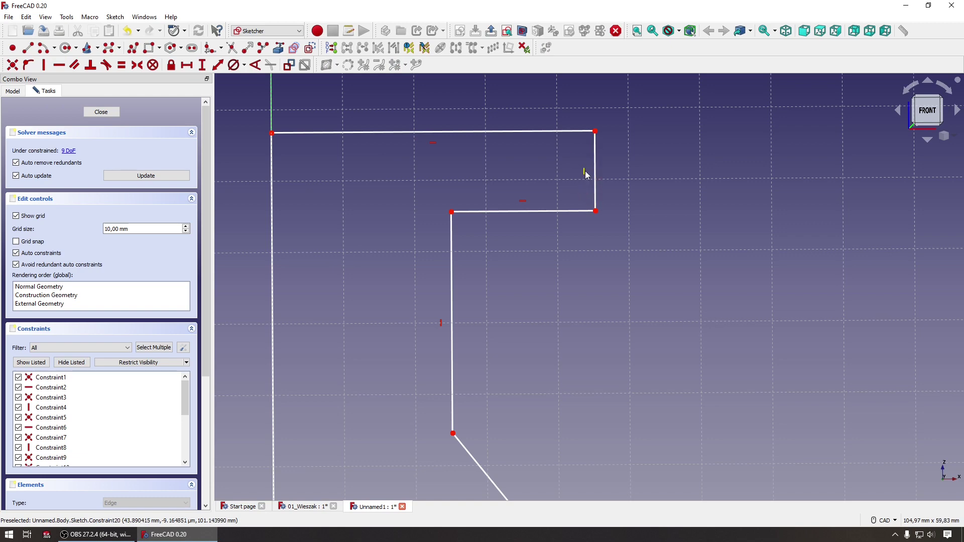
click(584, 172)
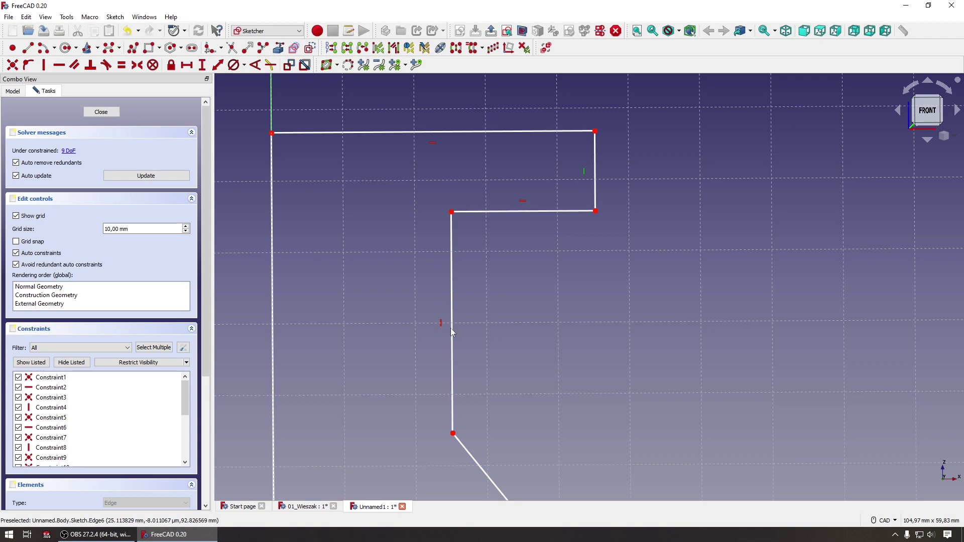
click(571, 170)
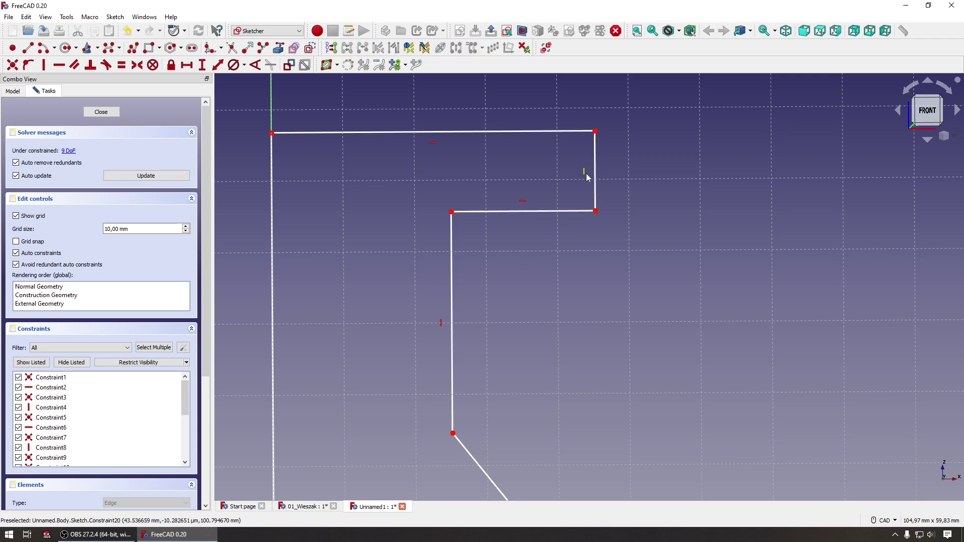
Drag the shaft's lower vertical edge slightly inward to narrow the bottom step
scroll(570, 180, down, 2)
scroll(555, 183, down, 2)
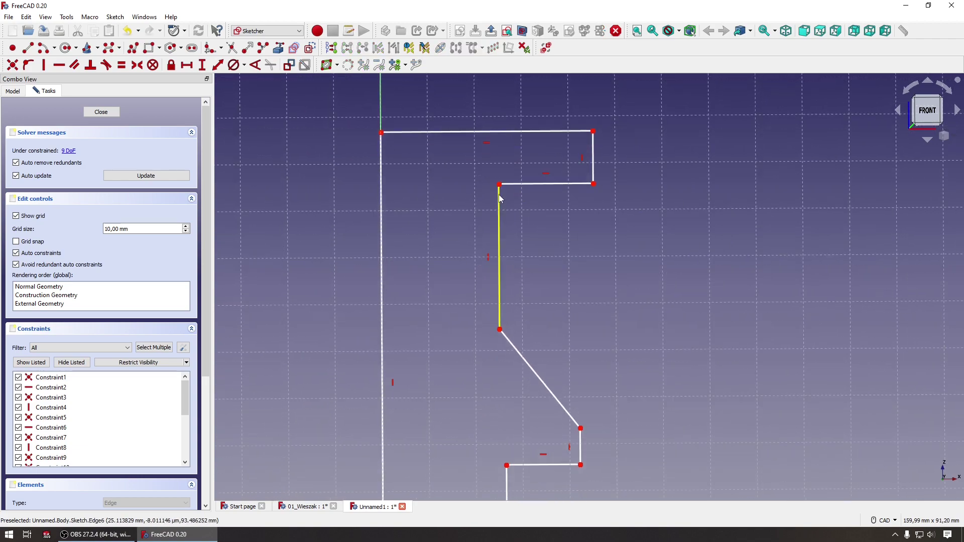
scroll(512, 310, down, 1)
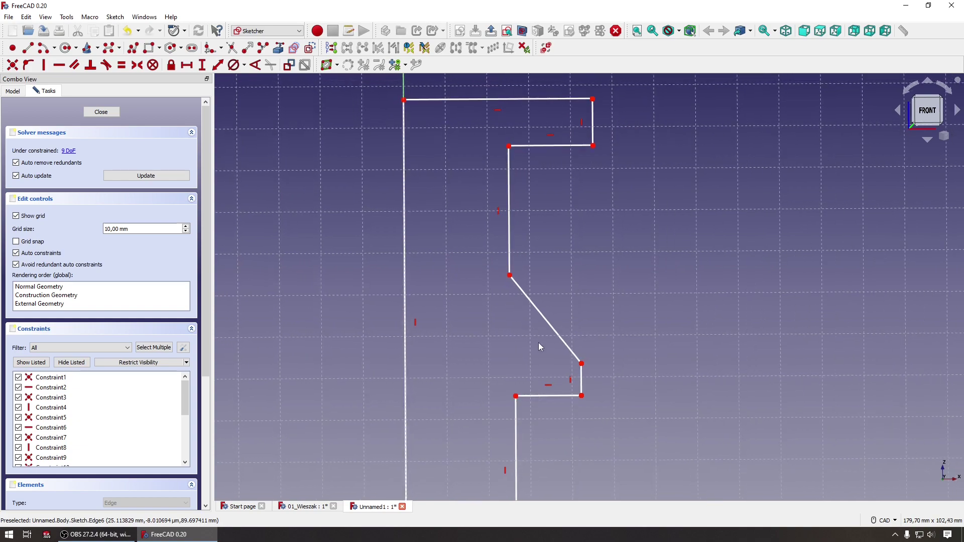
scroll(551, 366, up, 2)
scroll(536, 355, down, 1)
scroll(483, 412, down, 1)
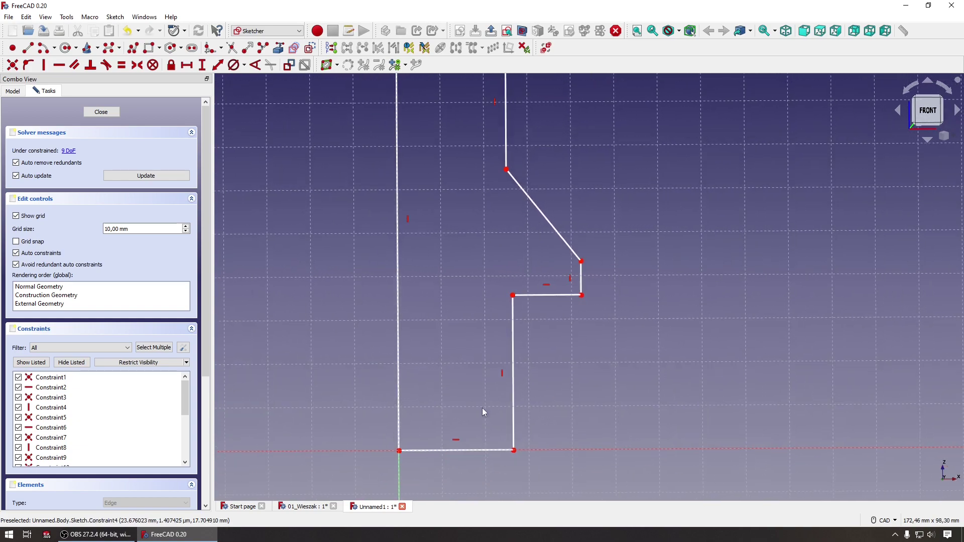
drag(513, 450, 506, 450)
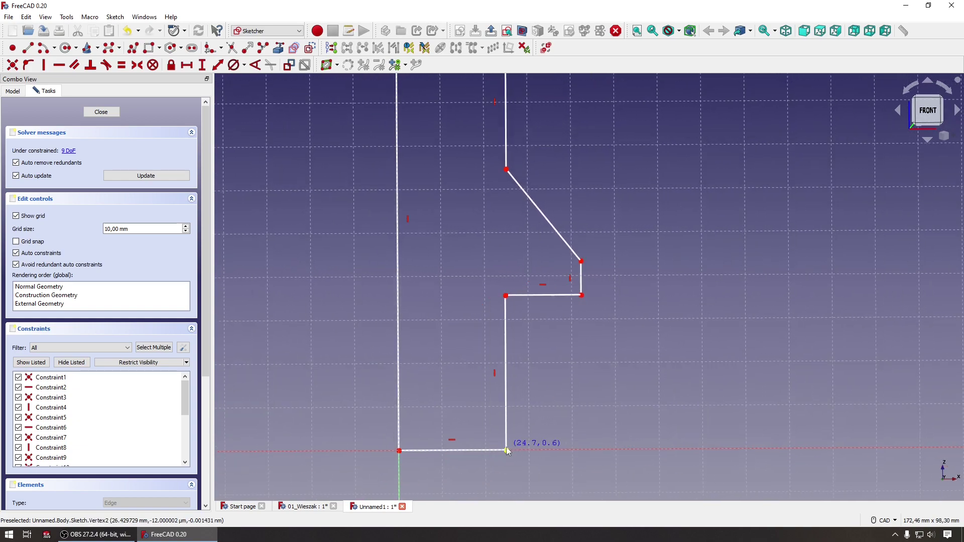
scroll(555, 404, up, 2)
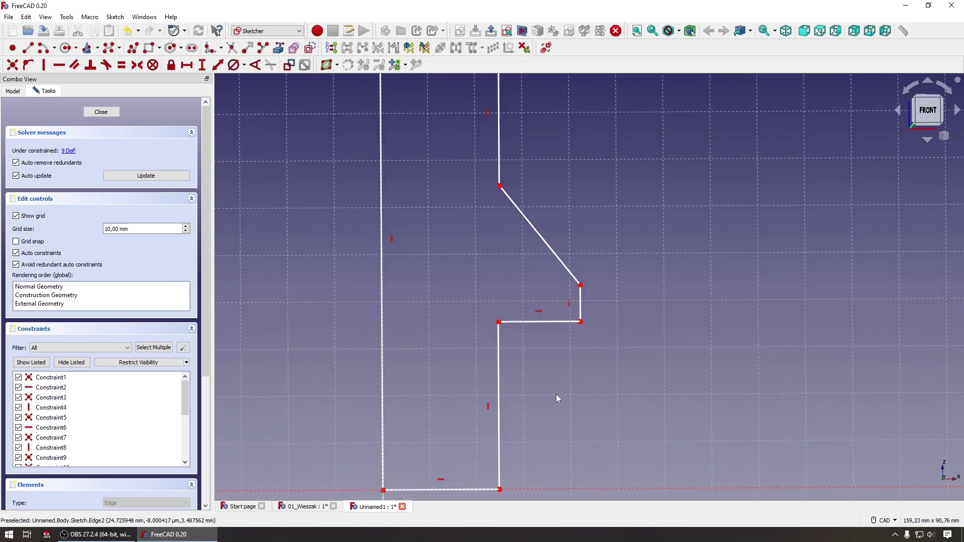
key(Up)
key(Up)
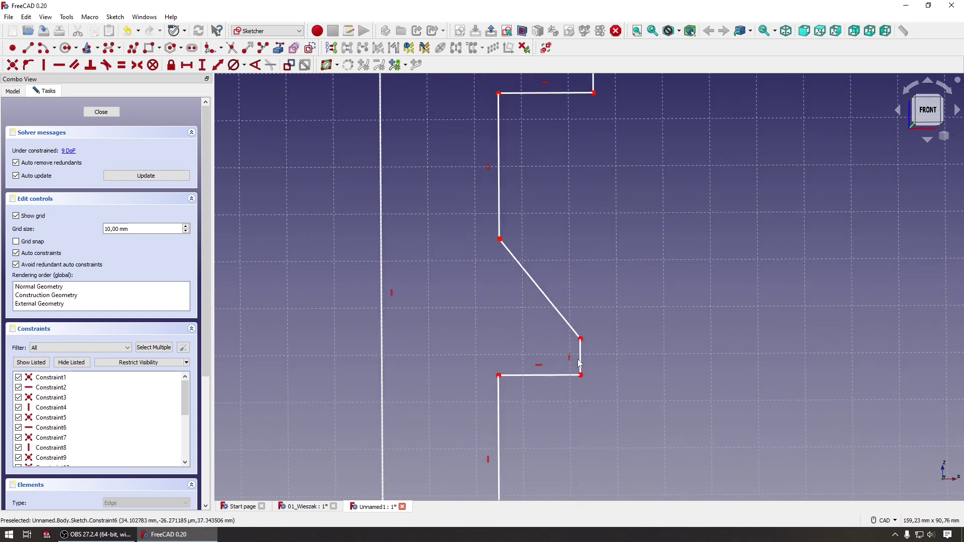
key(Up)
key(Up)
key(Up)
scroll(471, 160, down, 2)
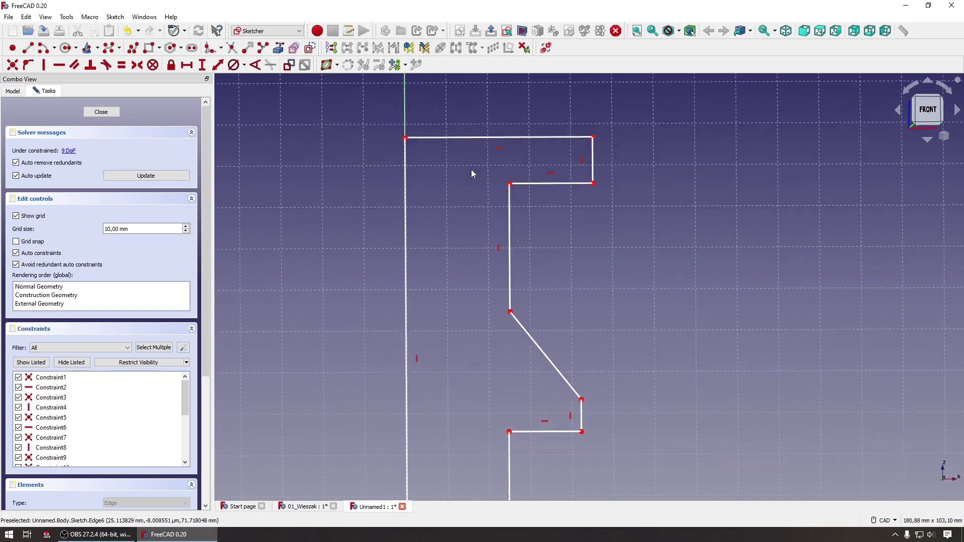
scroll(408, 219, down, 2)
scroll(402, 216, up, 2)
scroll(306, 159, down, 2)
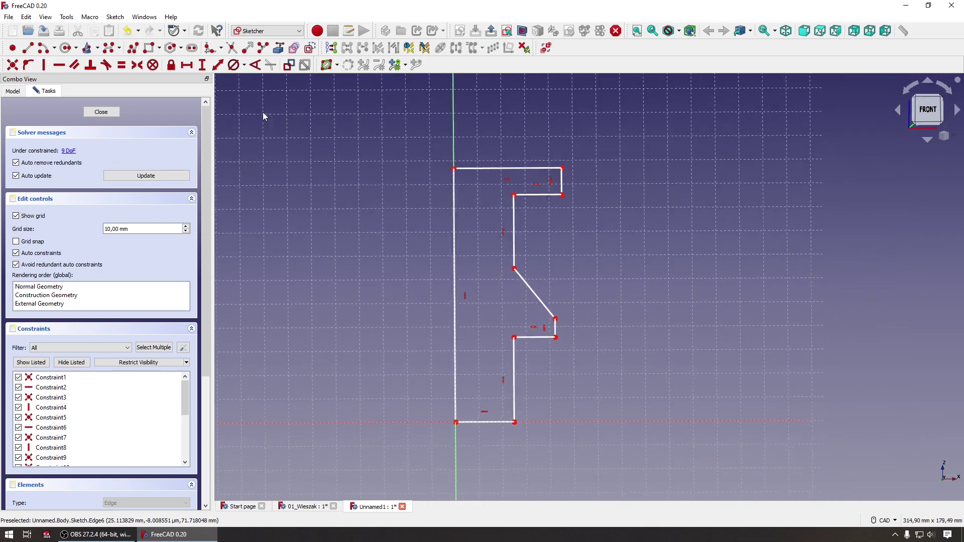
Dimension the bottom edge at 2,95 mm and drag the slope vertices into shape
click(487, 420)
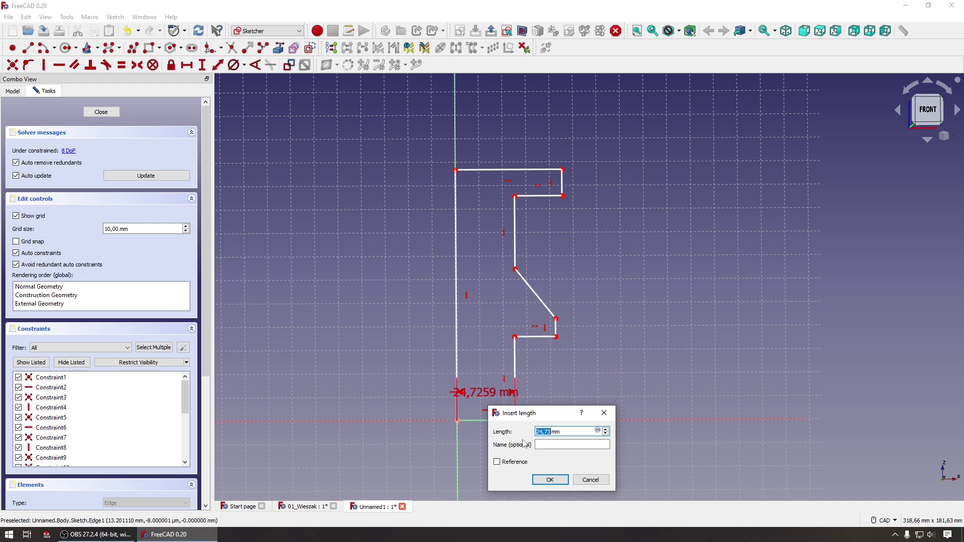
key(Return)
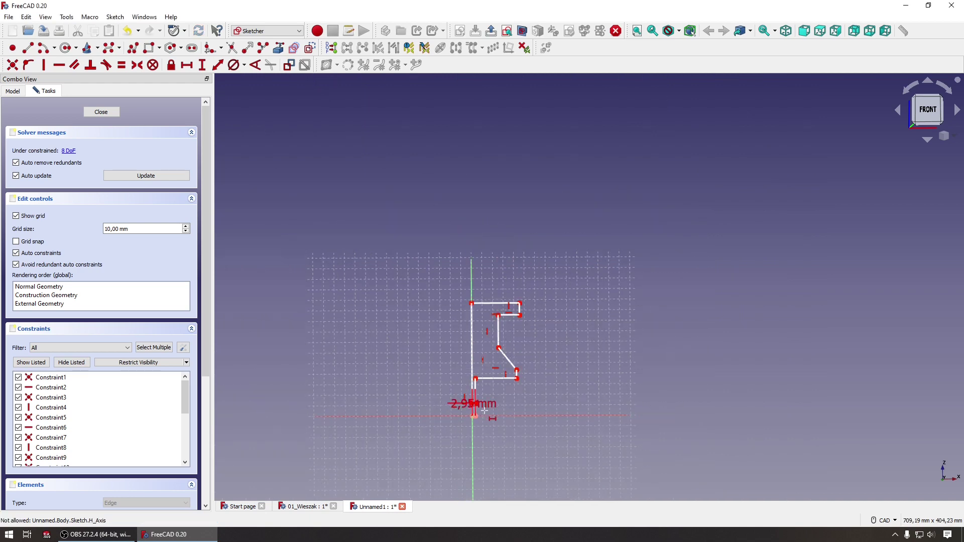
scroll(486, 406, up, 5)
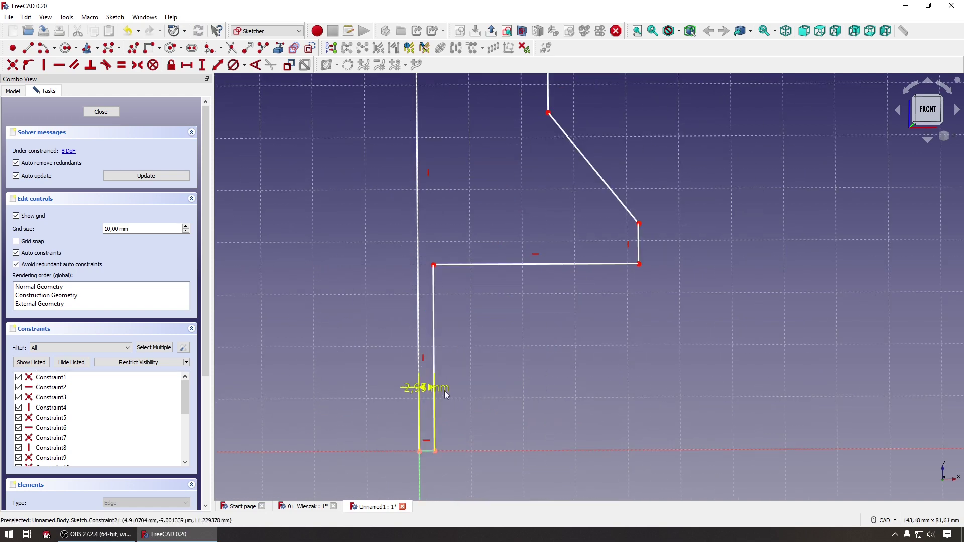
drag(444, 391, 498, 482)
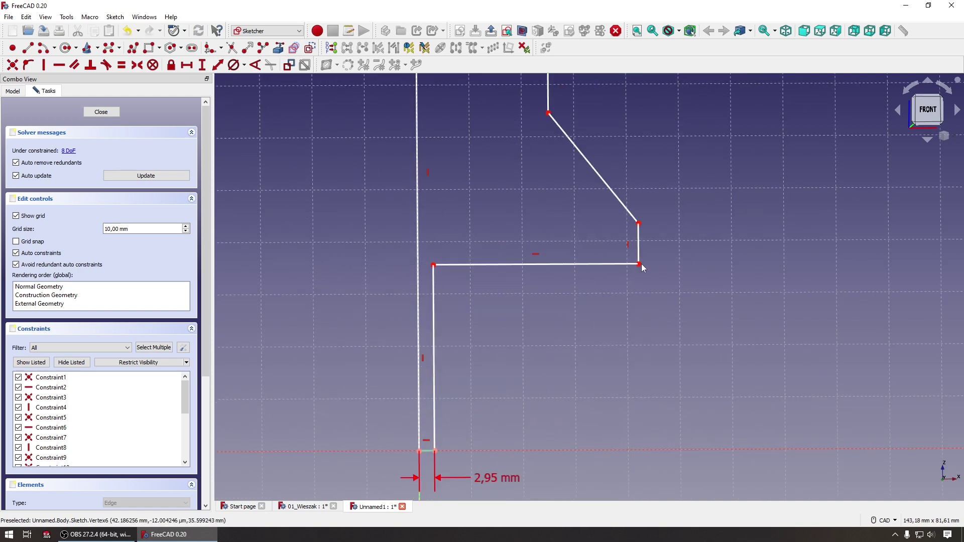
mouse_move(635, 280)
mouse_down()
mouse_move(575, 327)
mouse_move(590, 344)
mouse_up()
mouse_move(548, 115)
mouse_down()
mouse_move(484, 164)
mouse_move(480, 156)
mouse_up()
drag(593, 228, 579, 242)
scroll(517, 275, down, 1)
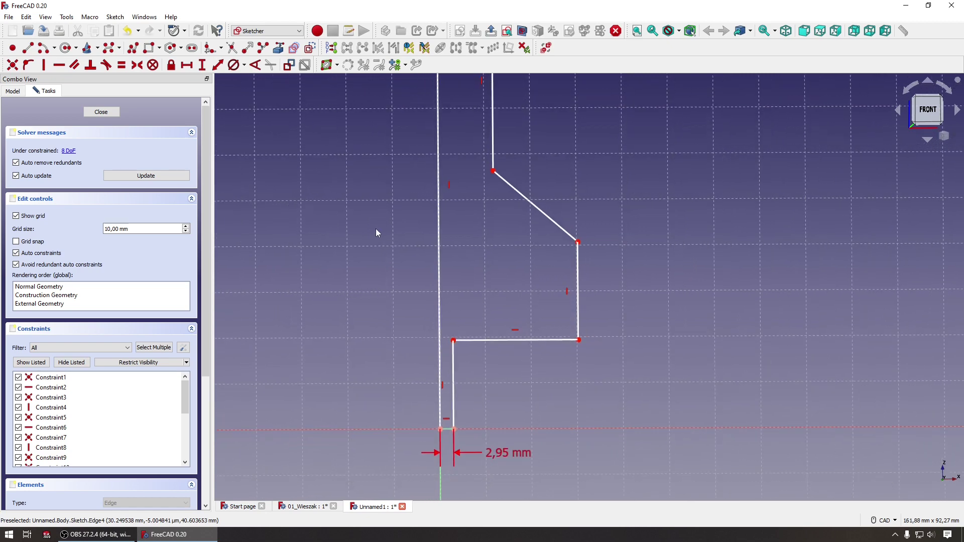
scroll(501, 363, down, 1)
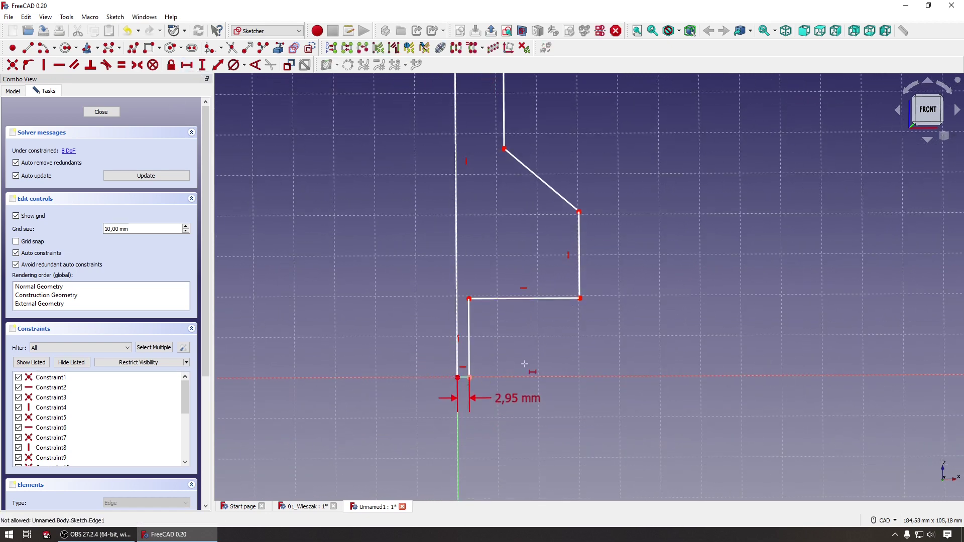
Set the axis-to-step horizontal distance to 5,25 mm and lower the slope and small step
click(579, 298)
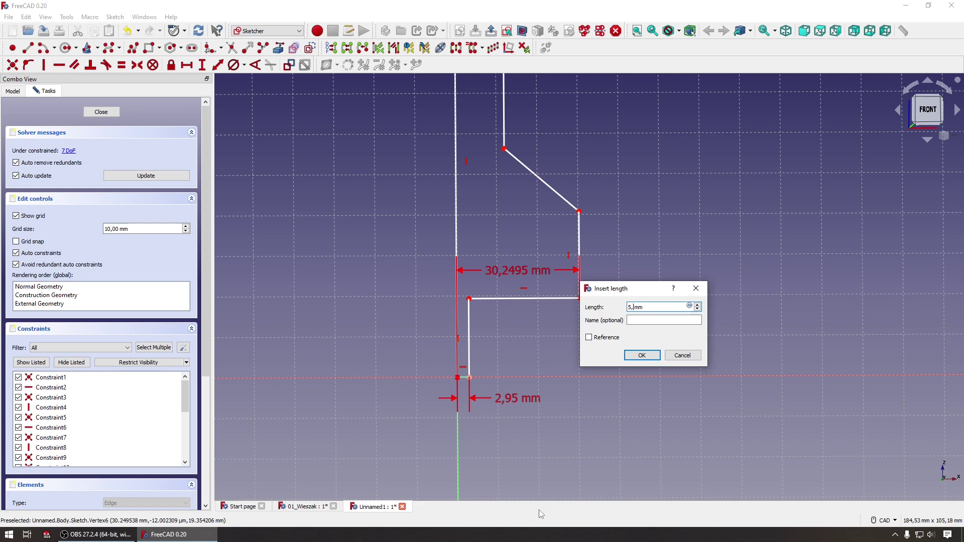
key(Return)
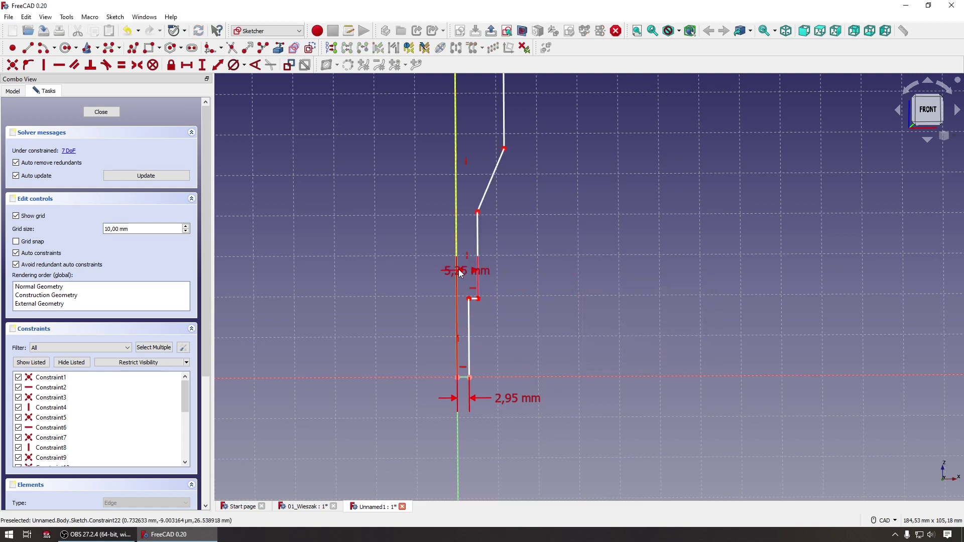
drag(459, 270, 562, 425)
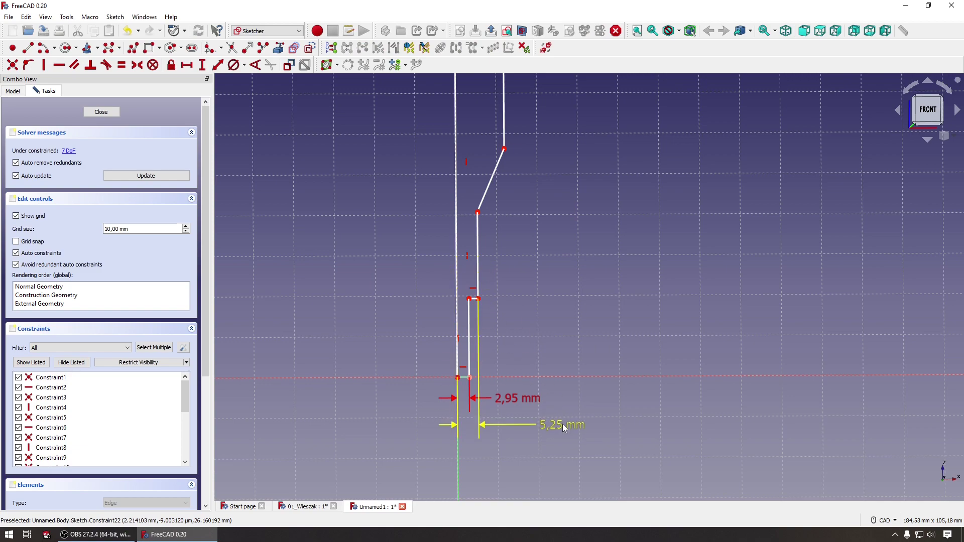
scroll(502, 298, down, 2)
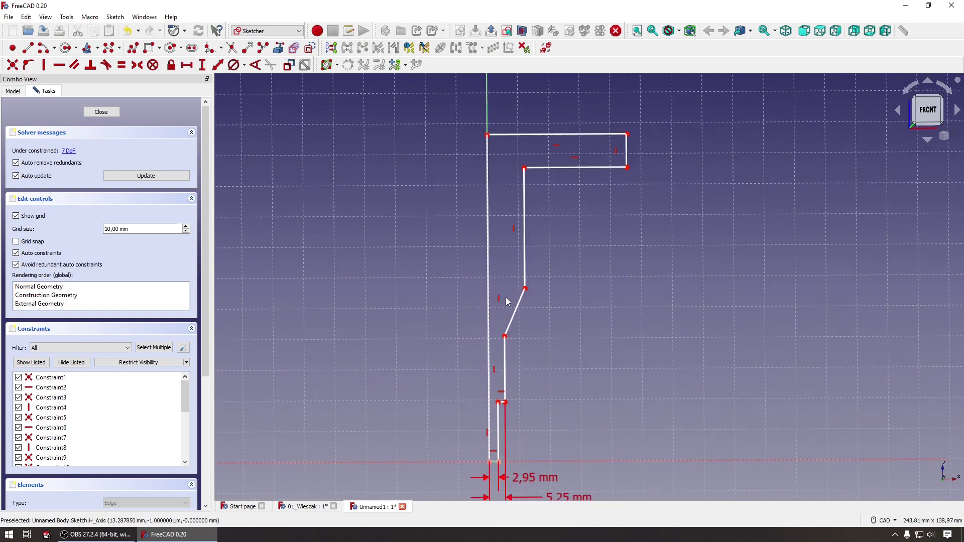
scroll(531, 274, up, 1)
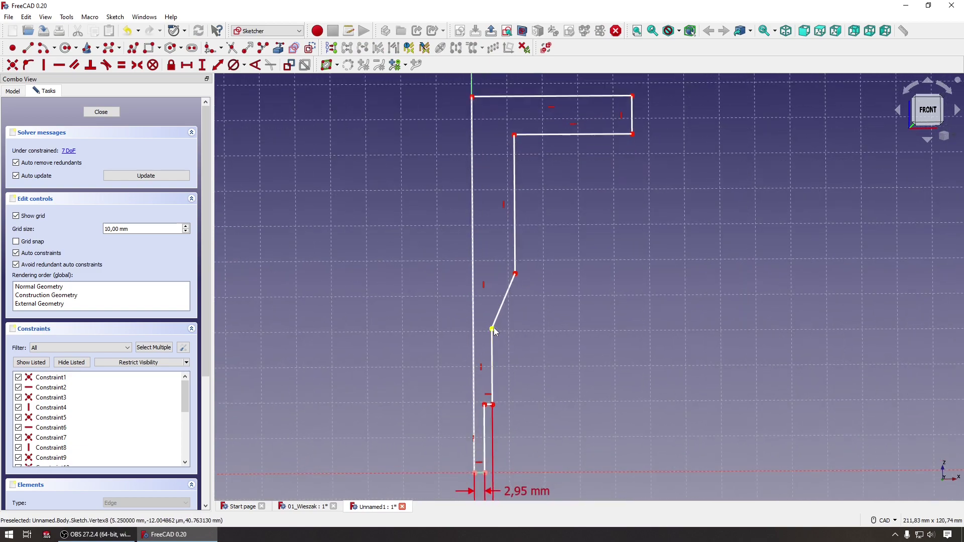
drag(492, 330, 497, 370)
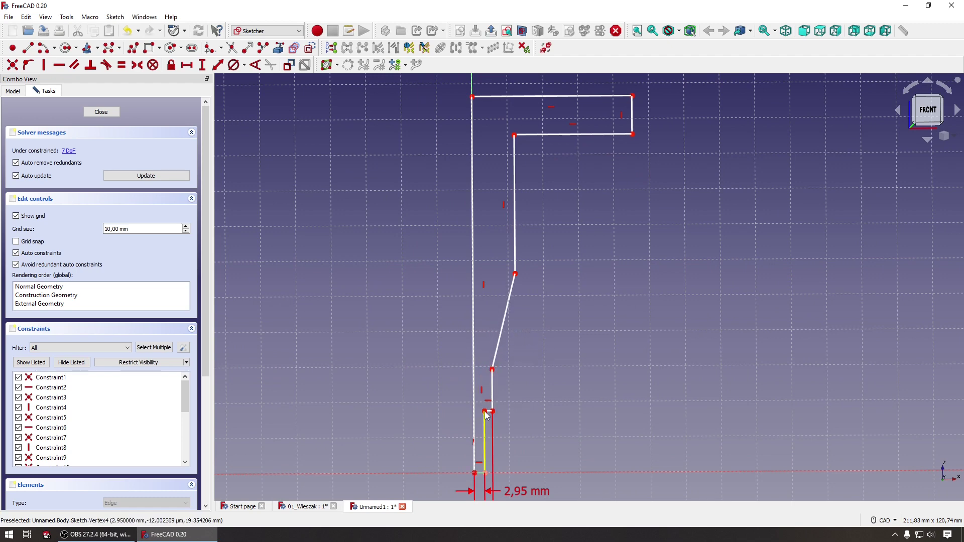
drag(488, 421, 489, 437)
drag(493, 370, 494, 409)
mouse_move(516, 274)
mouse_down()
mouse_move(498, 357)
mouse_move(491, 279)
mouse_up()
scroll(507, 327, up, 3)
scroll(518, 360, down, 3)
scroll(459, 378, up, 4)
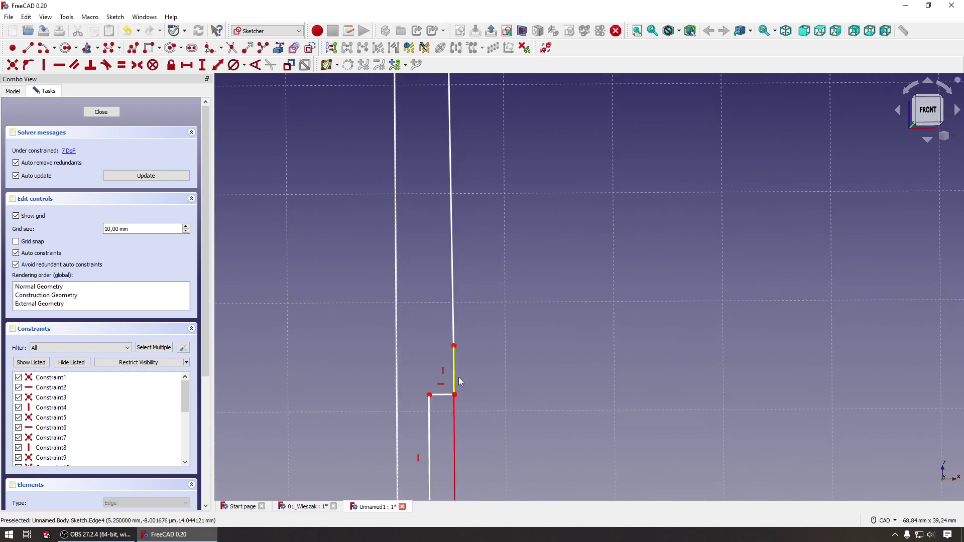
scroll(461, 351, up, 1)
scroll(463, 345, up, 1)
scroll(444, 315, up, 1)
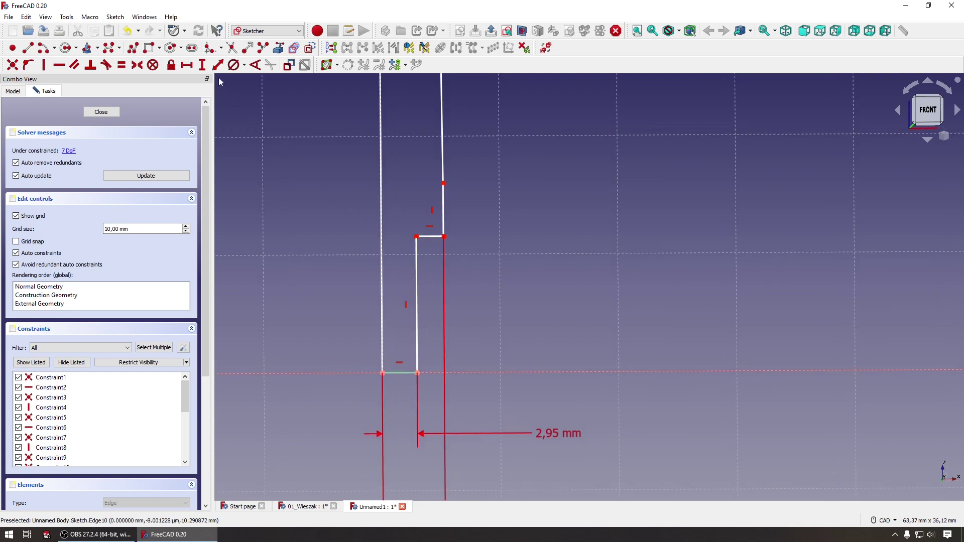
Add a 9,5 mm vertical dimension to the shaft's lower edge
click(202, 64)
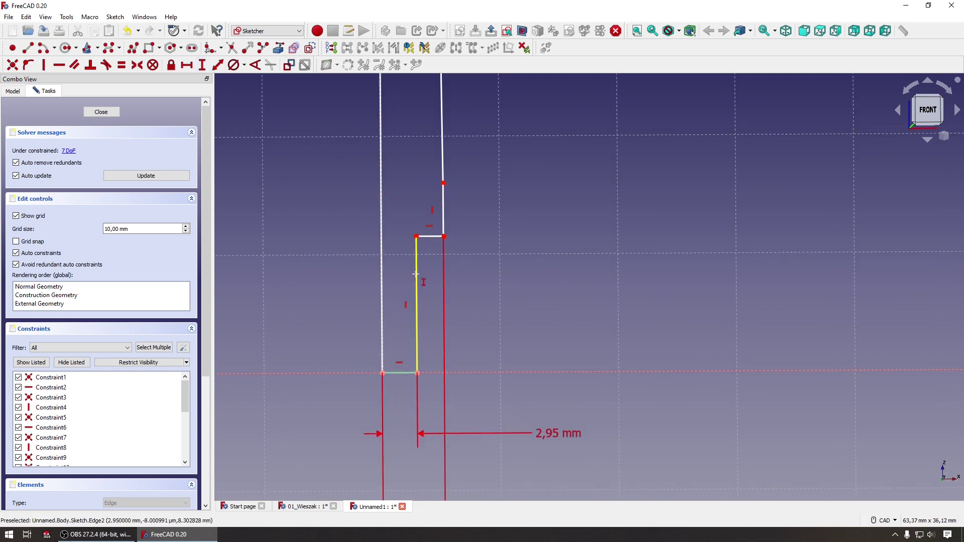
click(416, 276)
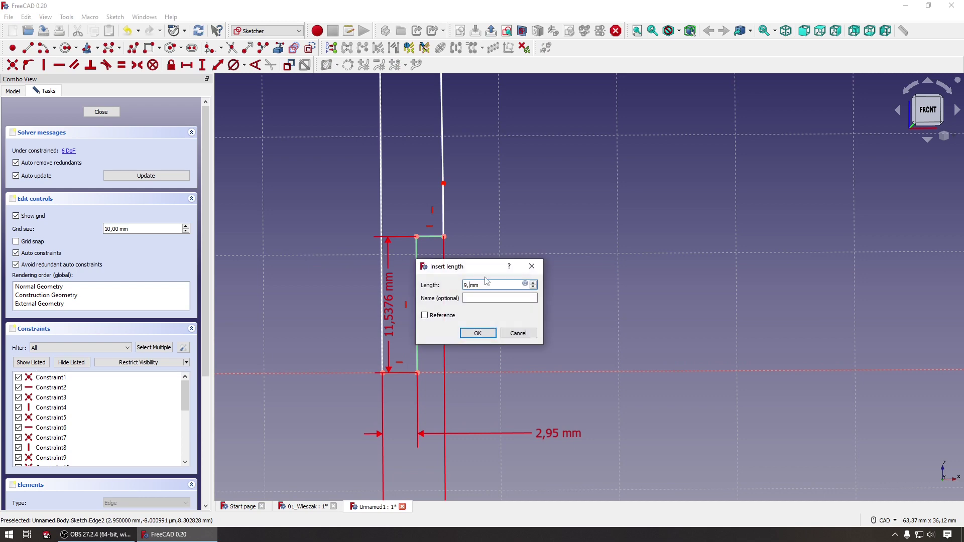
key(Return)
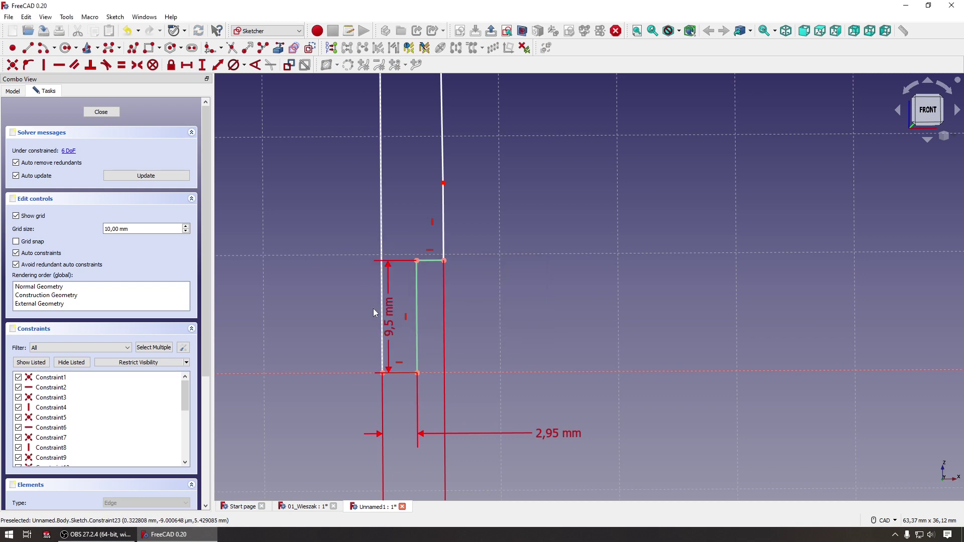
drag(392, 311, 591, 303)
middle_drag(592, 304, 474, 314)
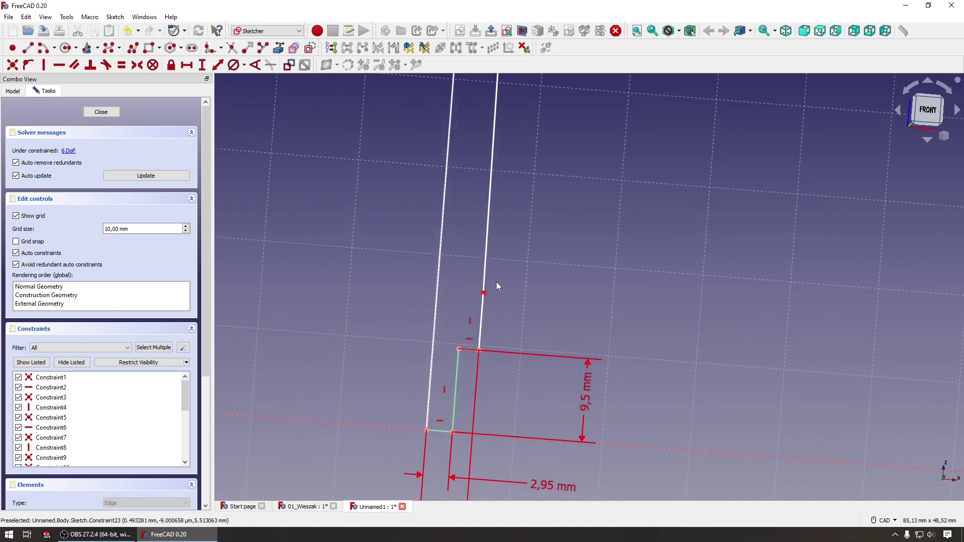
click(473, 313)
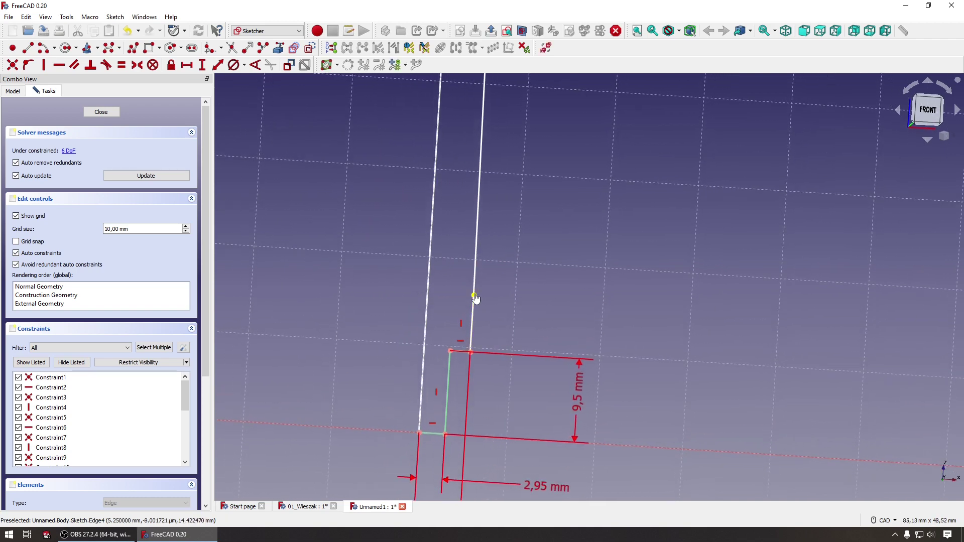
middle_drag(492, 297, 473, 294)
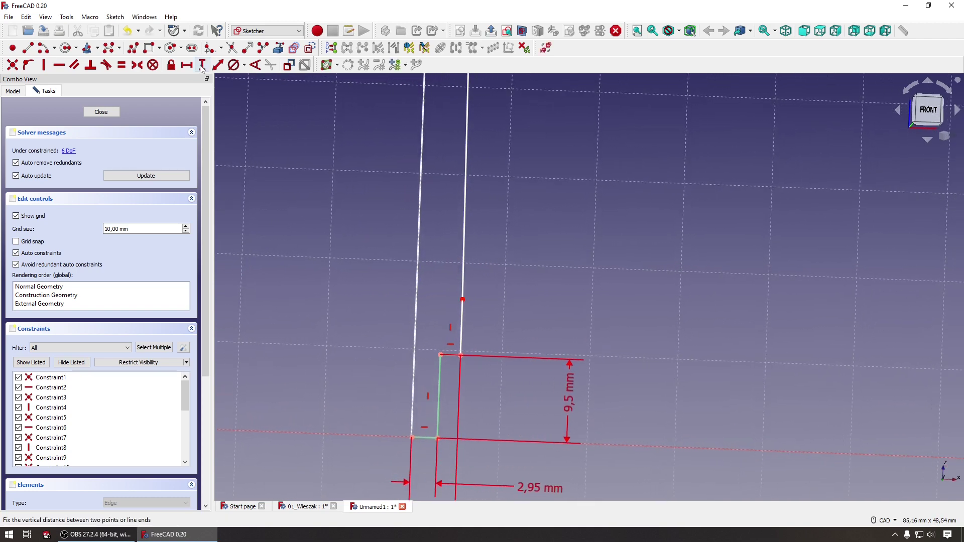
Constrain the short step segment to 1 mm tall and move its label aside
middle_drag(277, 93, 426, 271)
click(452, 327)
text(i)
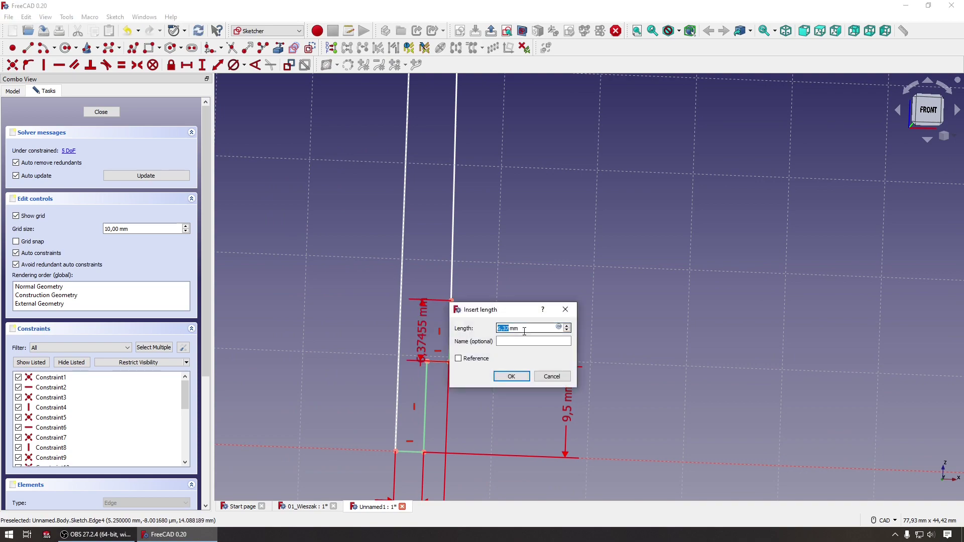
text(1)
key(Return)
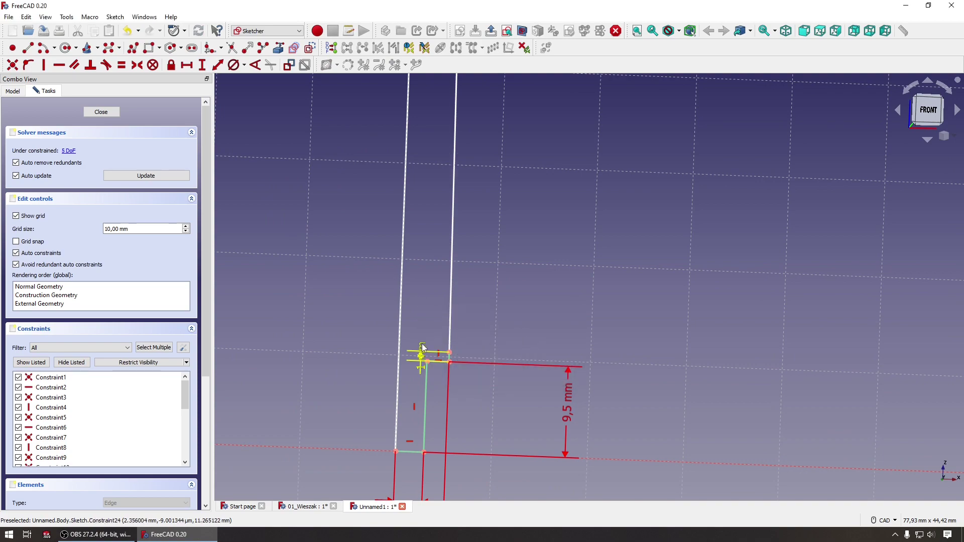
drag(421, 355, 572, 314)
scroll(553, 307, down, 2)
scroll(546, 307, down, 2)
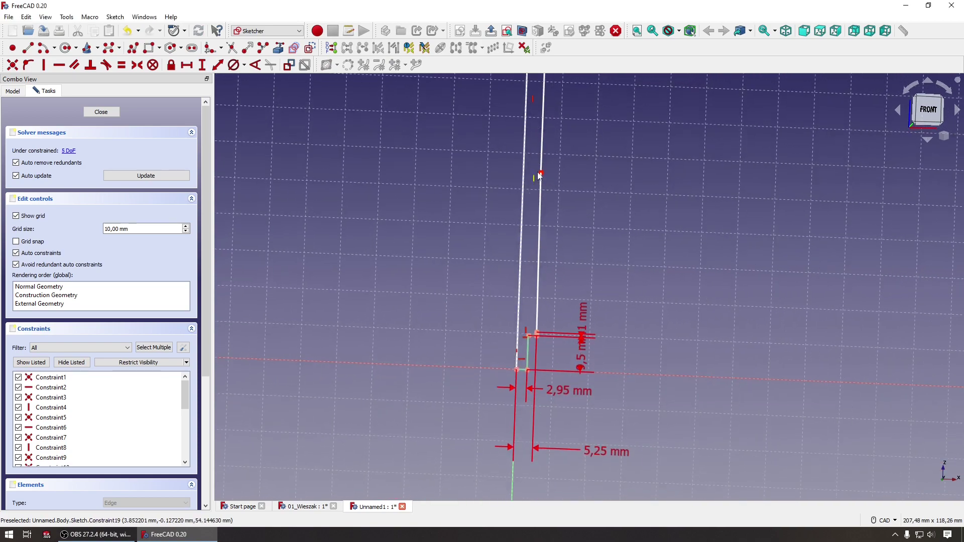
Shorten the top rectangle into a compact head and tidy the 1 mm and 5,25 mm labels
drag(538, 172, 529, 318)
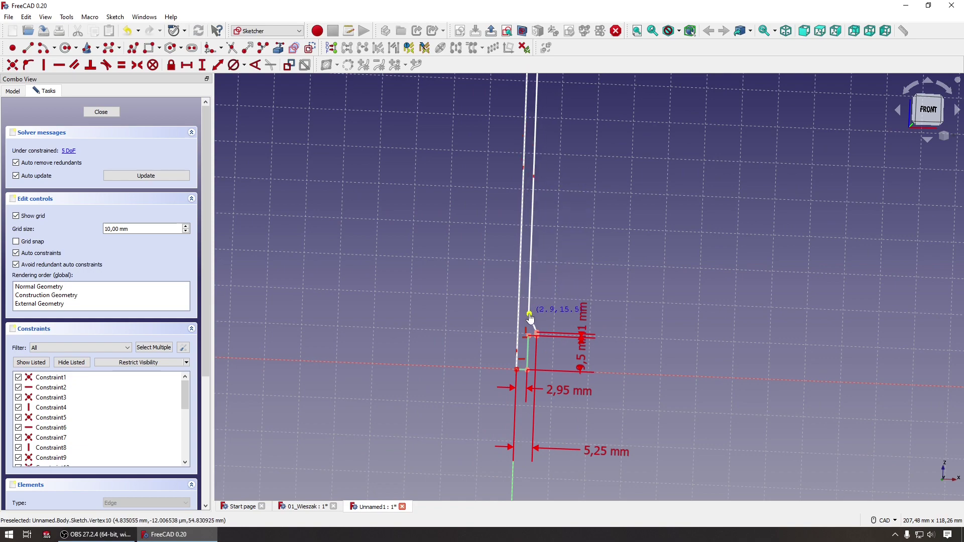
scroll(594, 471, down, 2)
drag(582, 149, 593, 336)
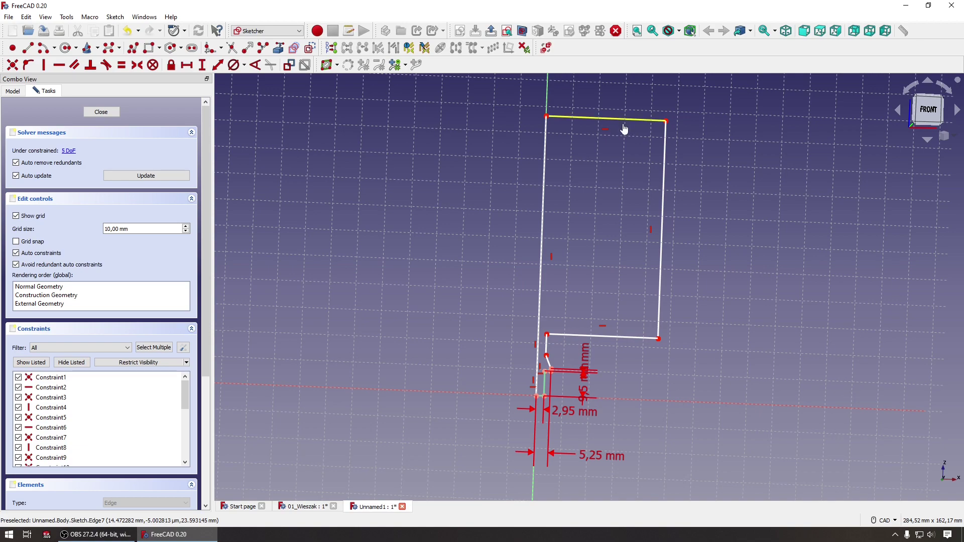
drag(624, 130, 589, 321)
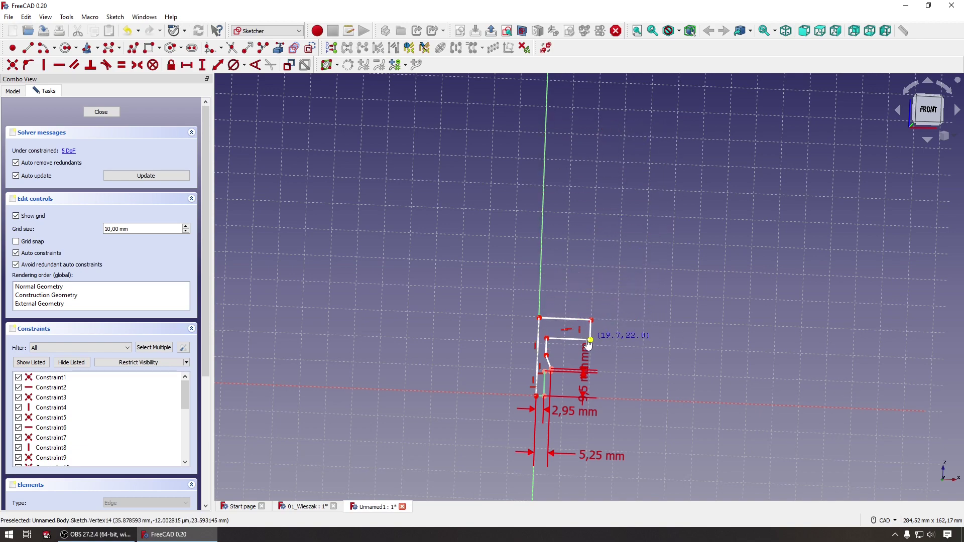
scroll(567, 340, up, 1)
scroll(566, 333, up, 1)
scroll(563, 324, up, 1)
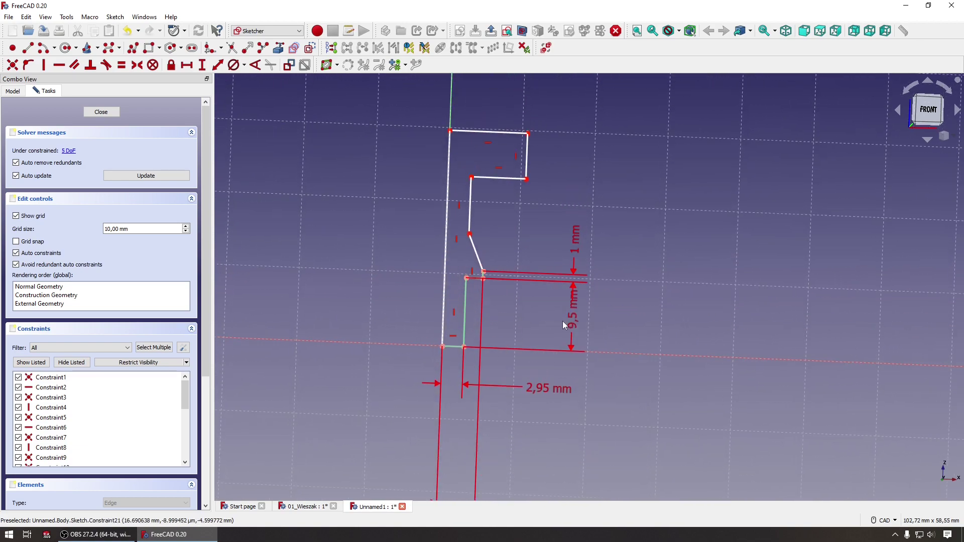
drag(577, 247, 588, 245)
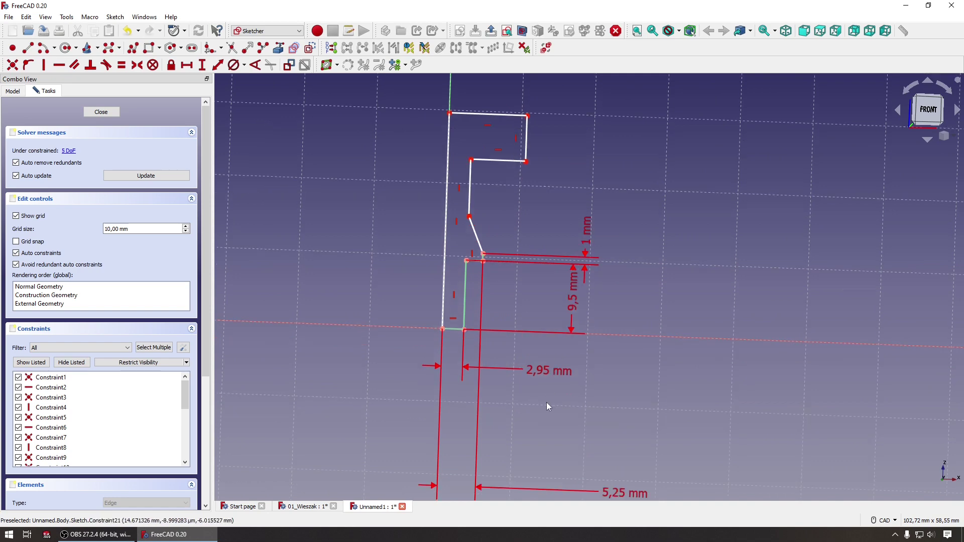
mouse_move(620, 458)
mouse_down()
mouse_move(563, 393)
mouse_move(563, 363)
mouse_up()
scroll(564, 357, up, 1)
scroll(553, 261, up, 1)
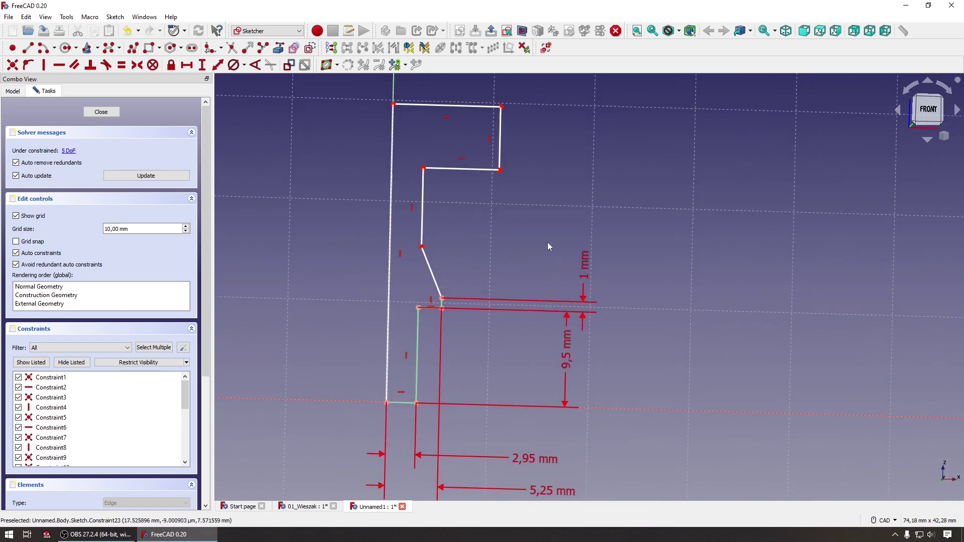
Set the narrow middle section 3,5 mm from the axis
click(203, 69)
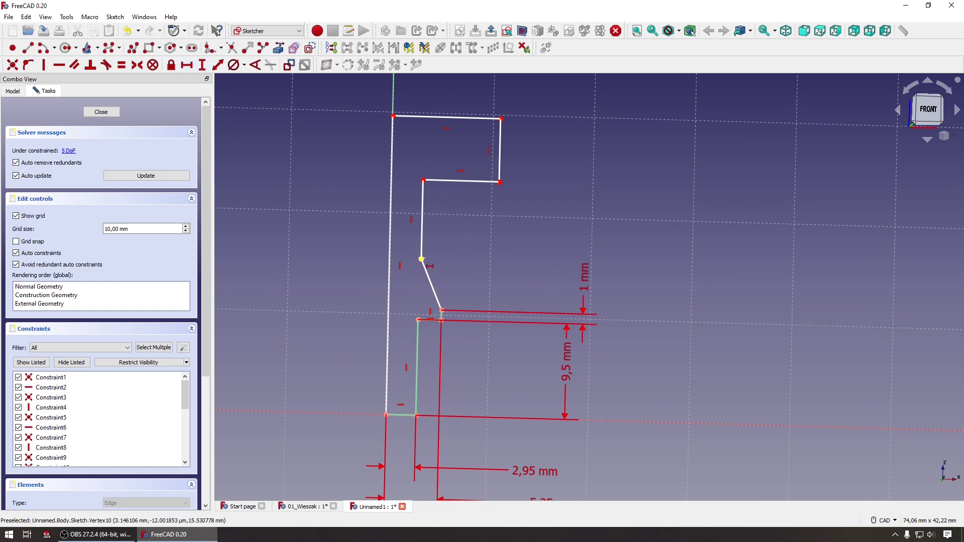
click(403, 368)
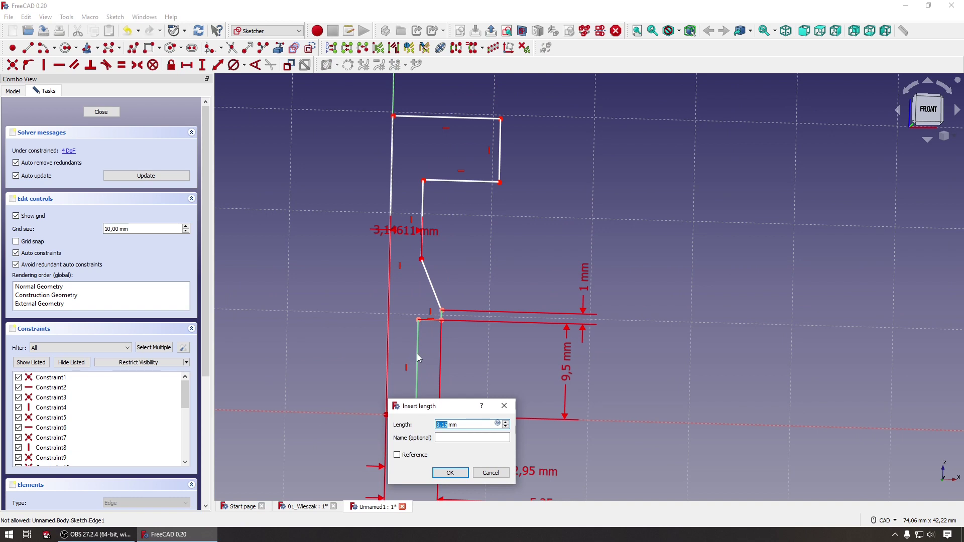
text(3,)
text(5)
key(Return)
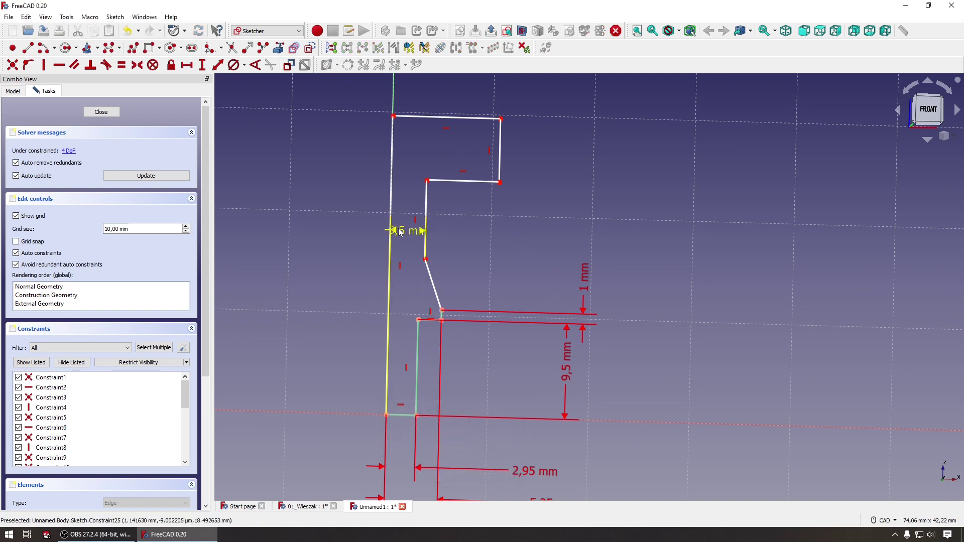
drag(395, 238, 320, 234)
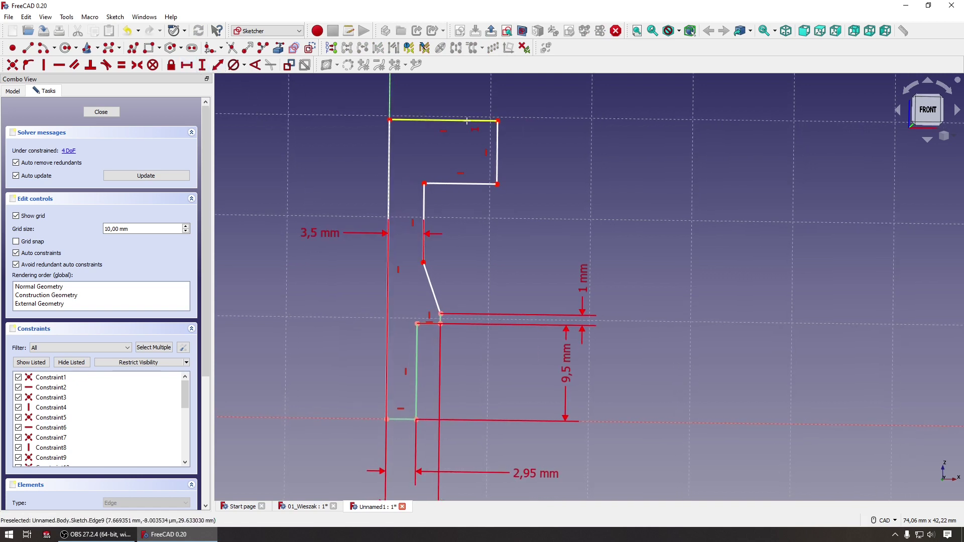
Constrain the head's top edge to 6 mm wide and reposition the labels
click(439, 120)
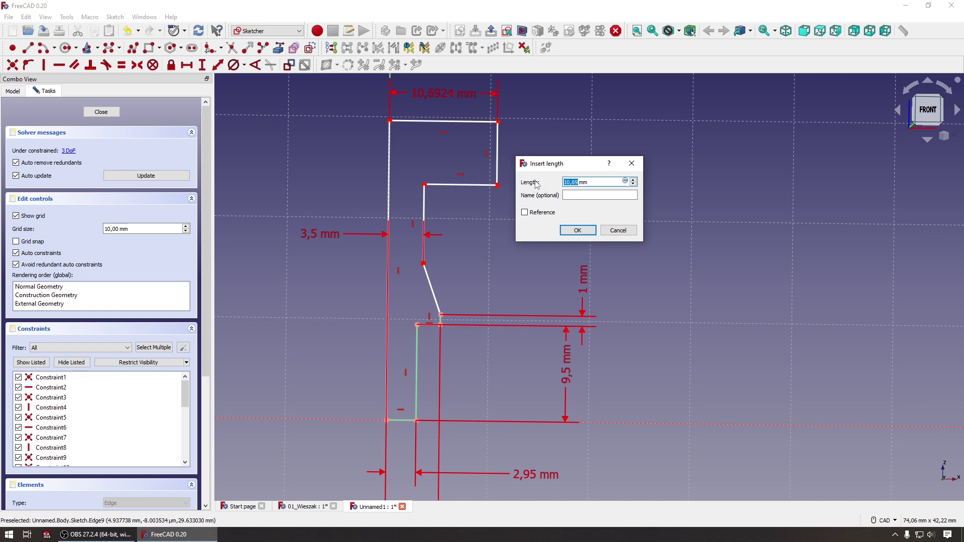
text(6)
key(Return)
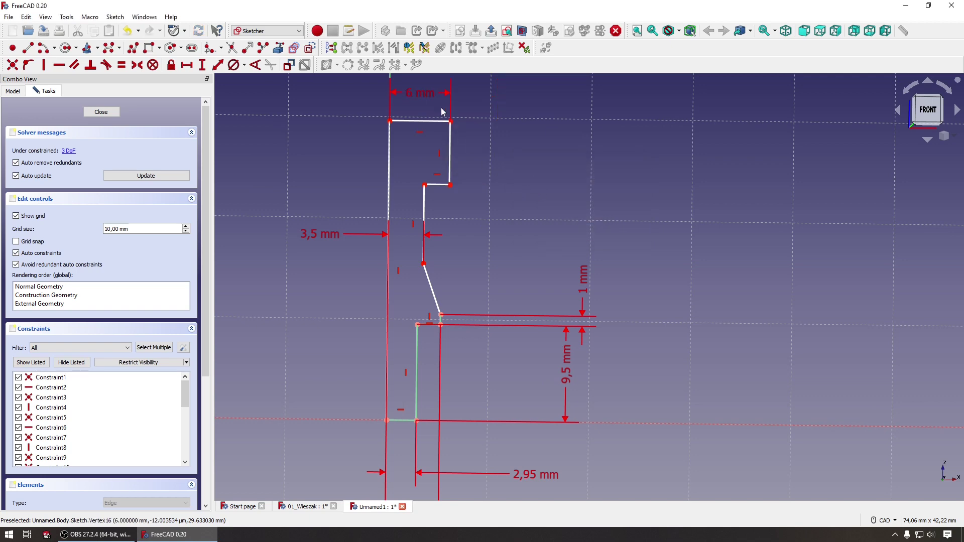
drag(427, 96, 316, 98)
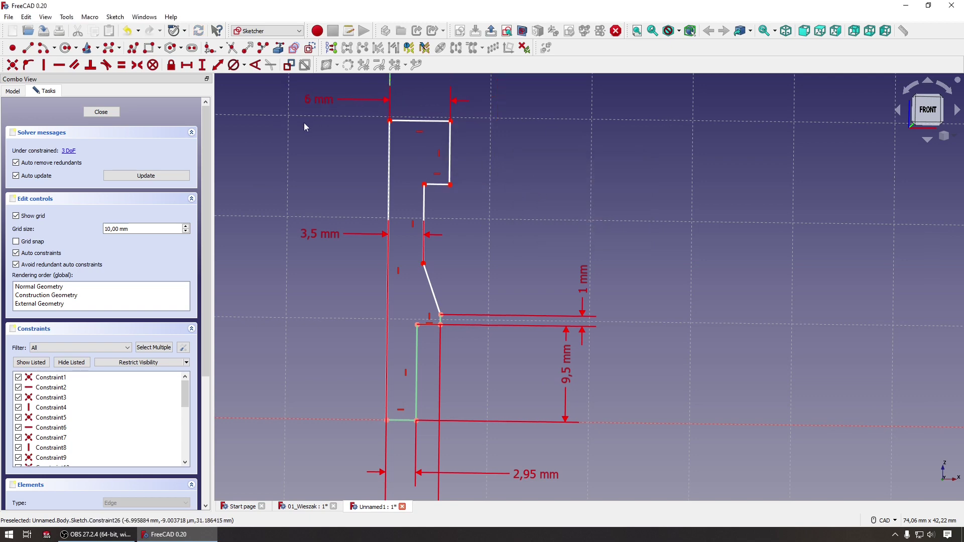
middle_drag(303, 122, 301, 89)
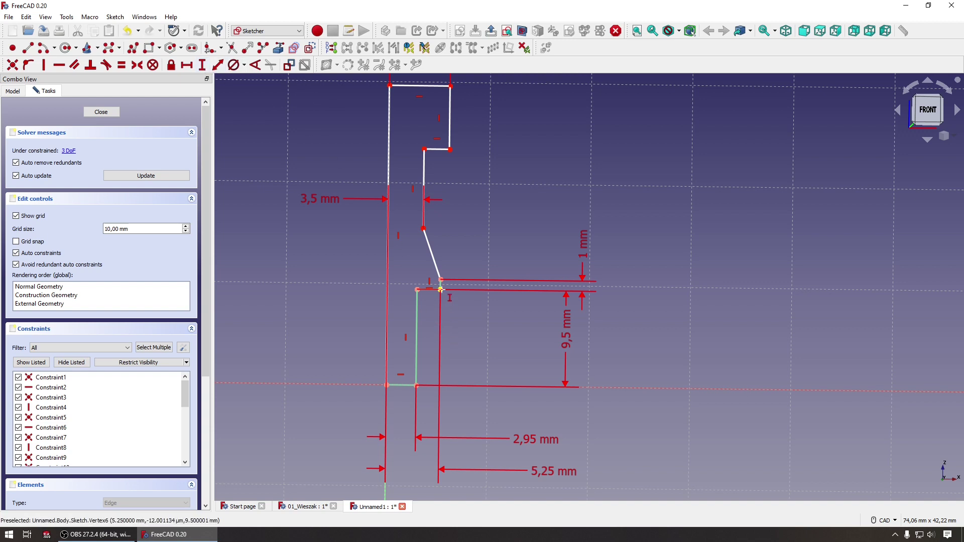
Constrain the head's underside 10 mm vertically above the step and reposition the labels
click(441, 290)
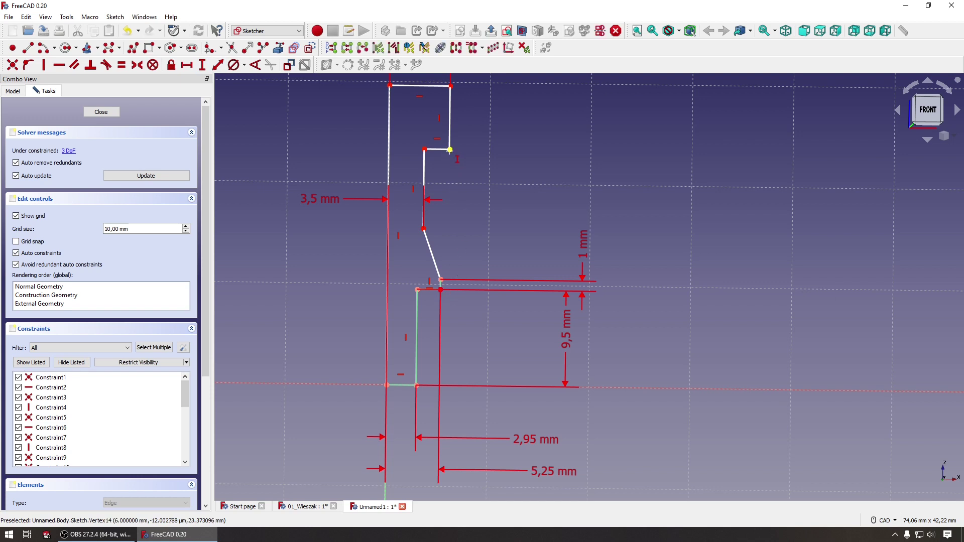
click(451, 149)
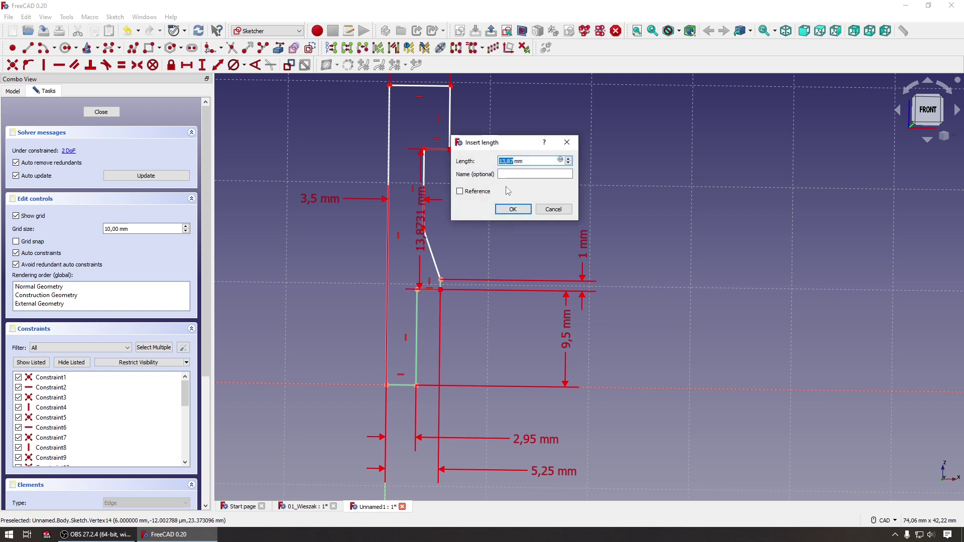
text(0)
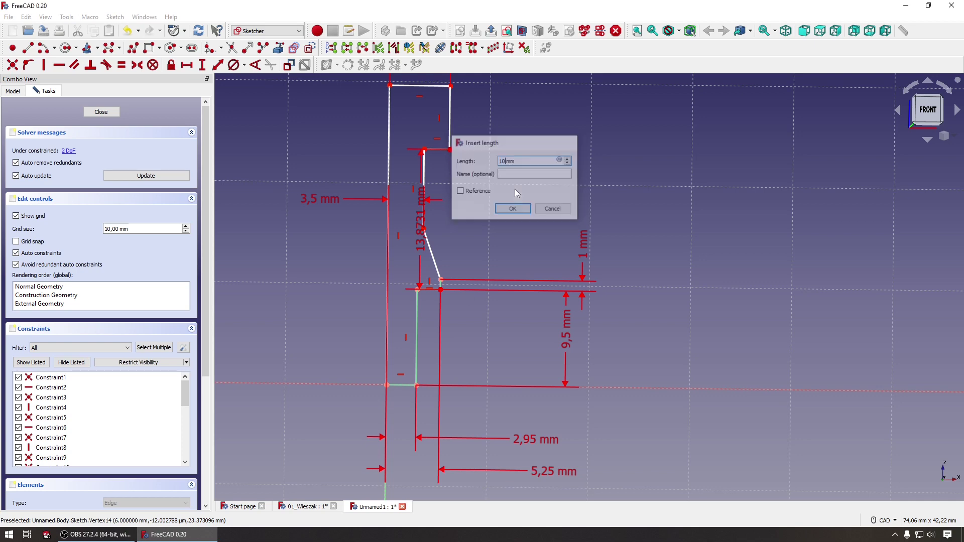
key(Return)
drag(514, 252, 652, 253)
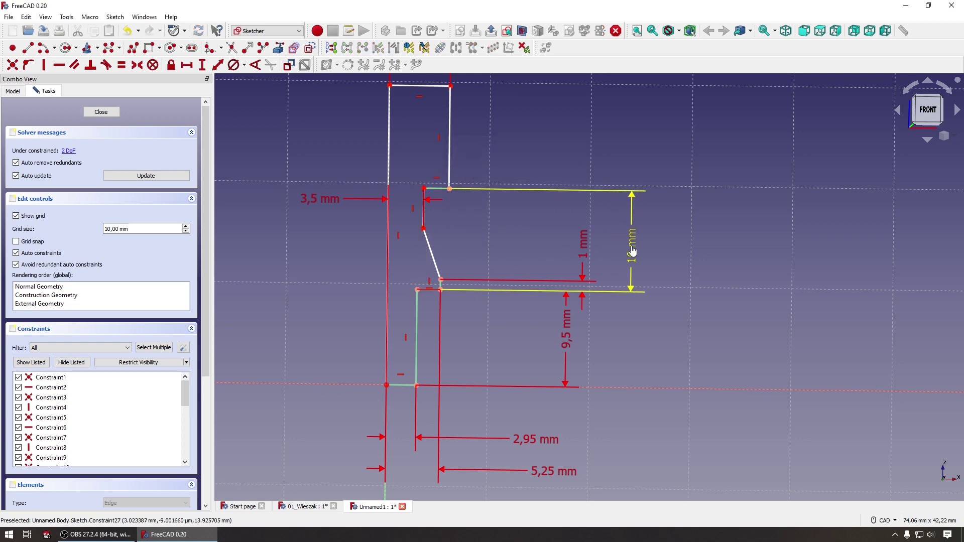
drag(583, 251, 564, 268)
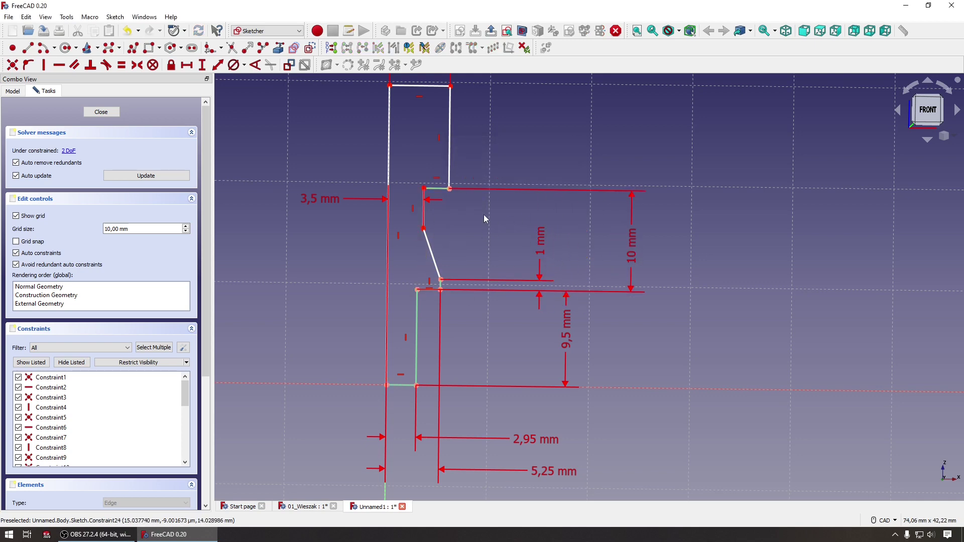
key(Up)
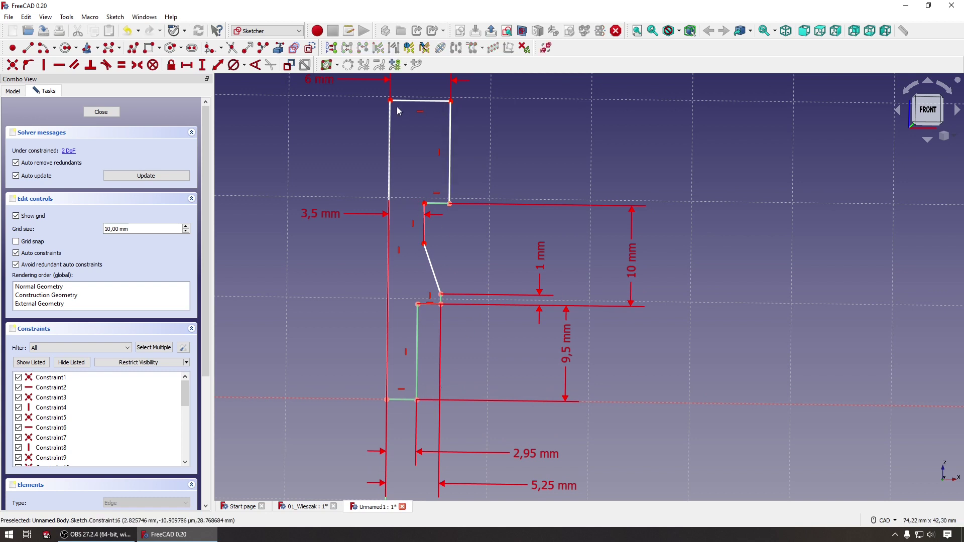
key(Escape)
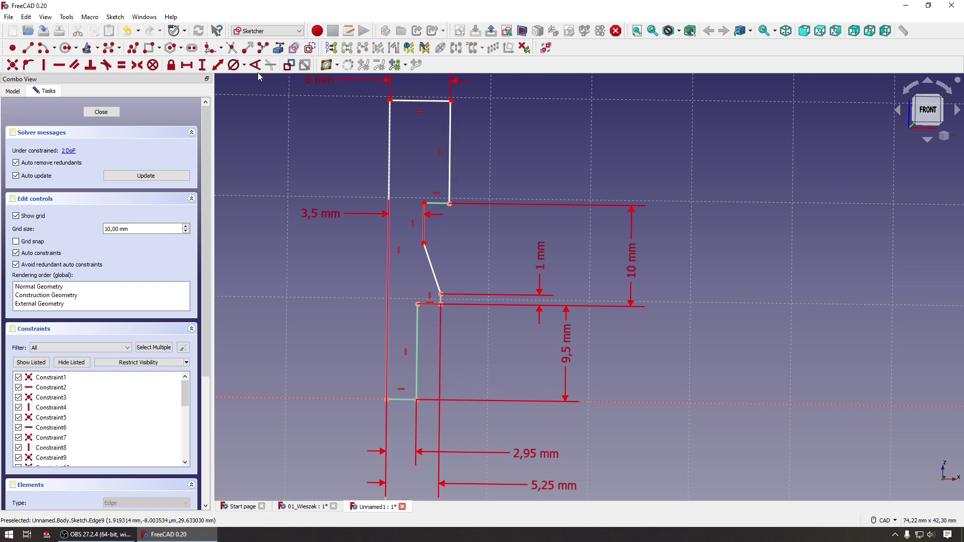
Constrain the left edge to a 22 mm overall height and lower the slanted edge's top vertex
click(201, 66)
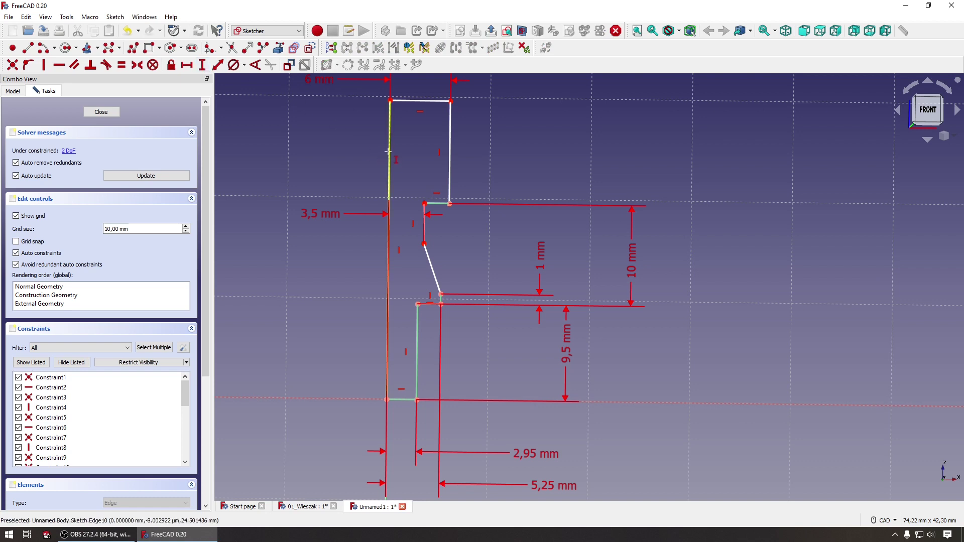
click(389, 157)
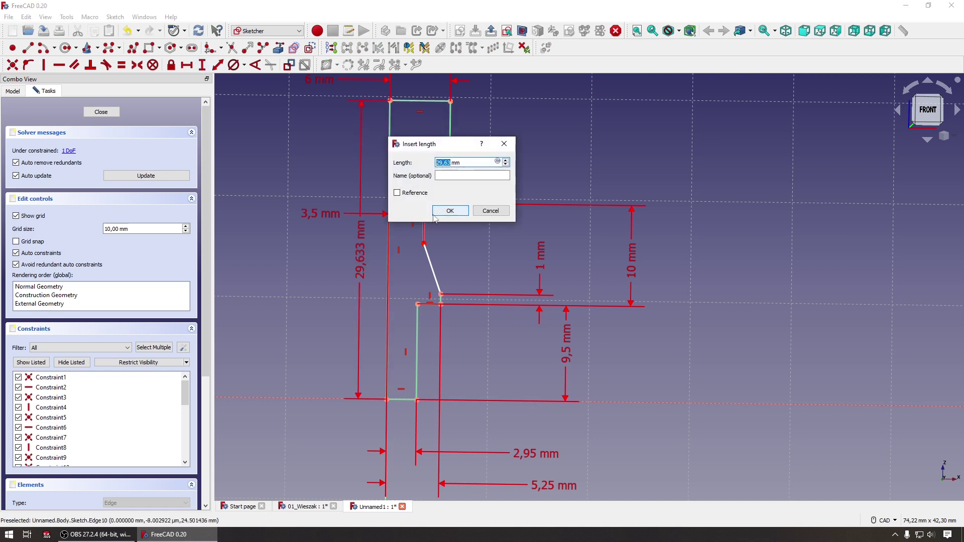
click(435, 215)
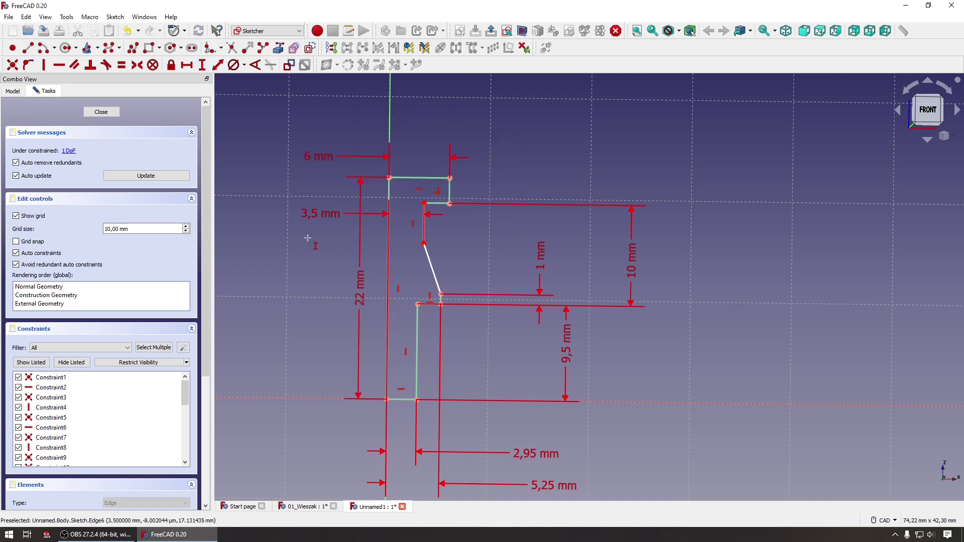
drag(357, 273, 683, 284)
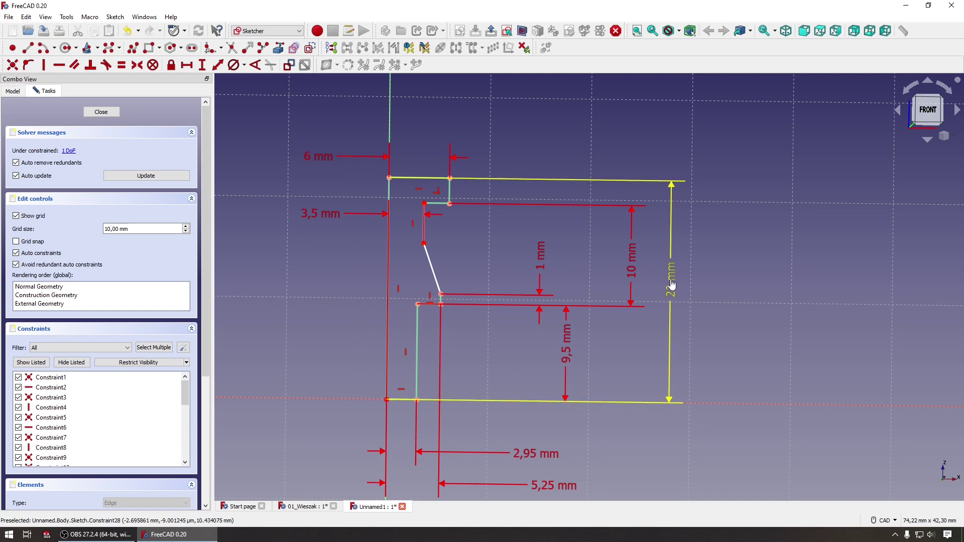
scroll(715, 278, up, 3)
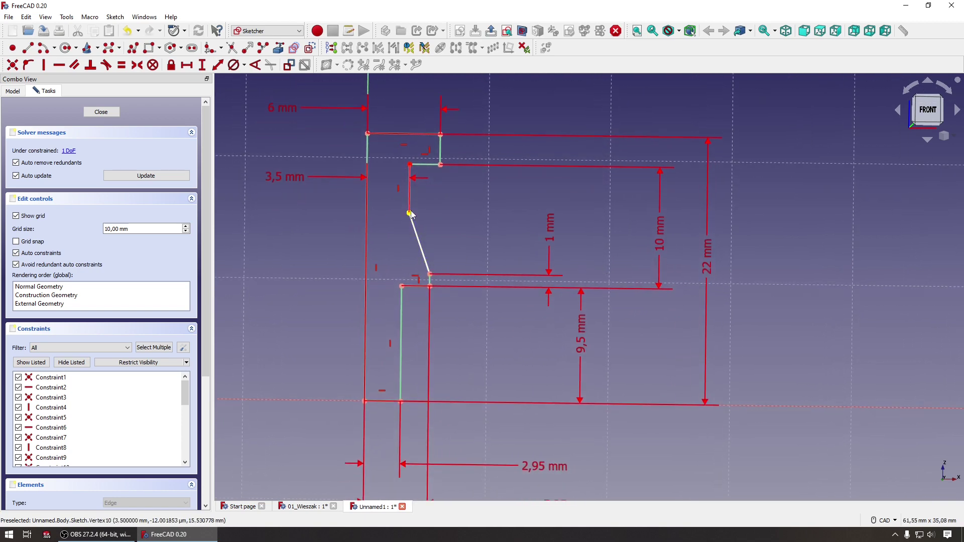
scroll(423, 204, down, 1)
scroll(442, 218, down, 1)
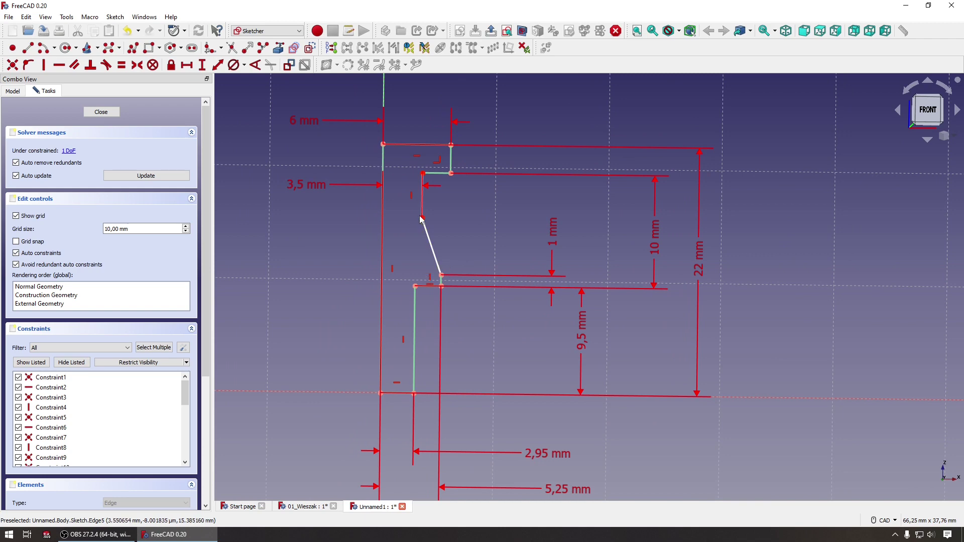
drag(423, 218, 422, 245)
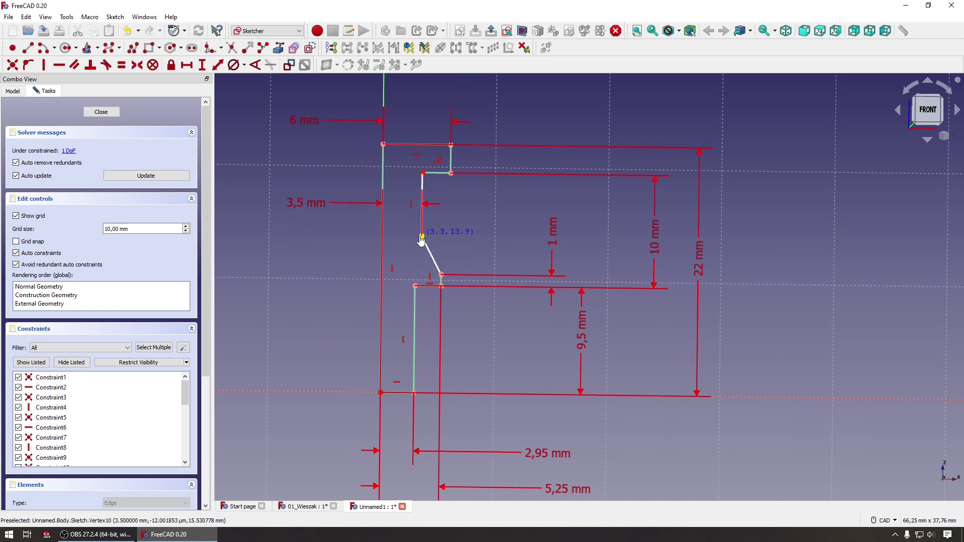
Fix the slanted edge at 60° to the lower horizontal line
scroll(298, 246, up, 1)
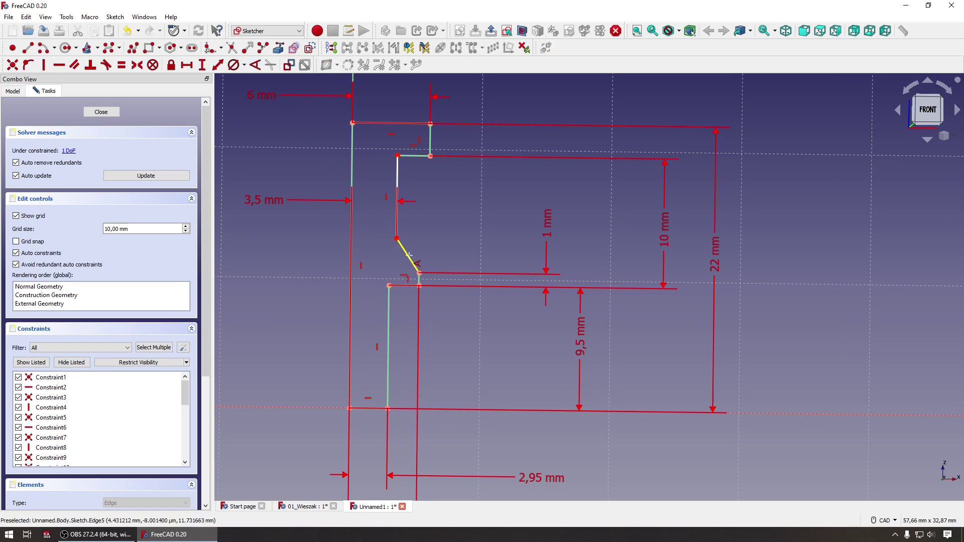
scroll(409, 255, down, 3)
scroll(409, 255, up, 6)
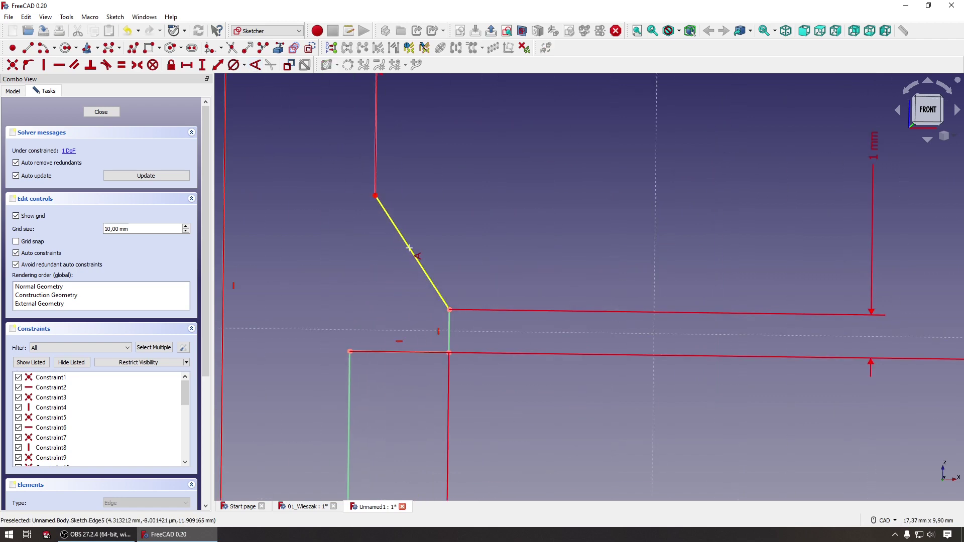
click(409, 247)
click(372, 350)
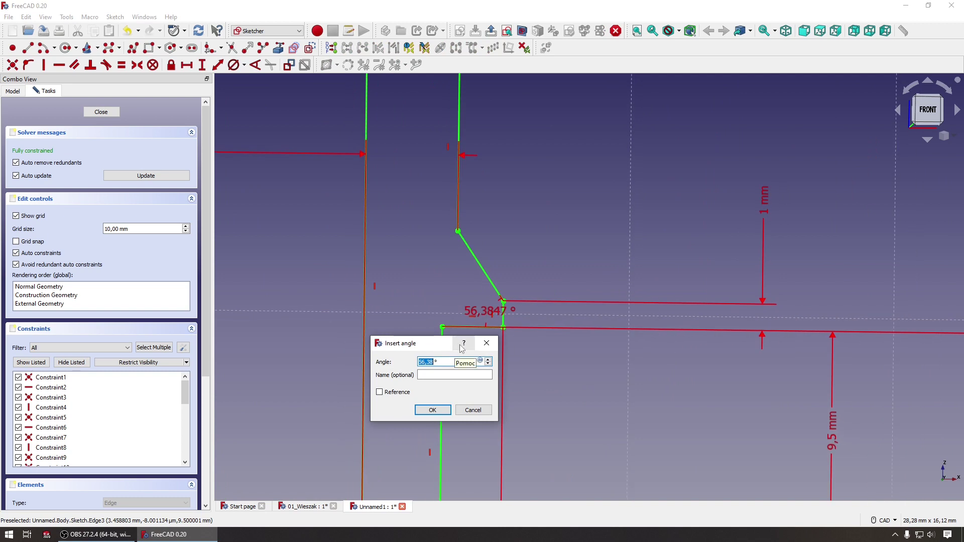
text(60)
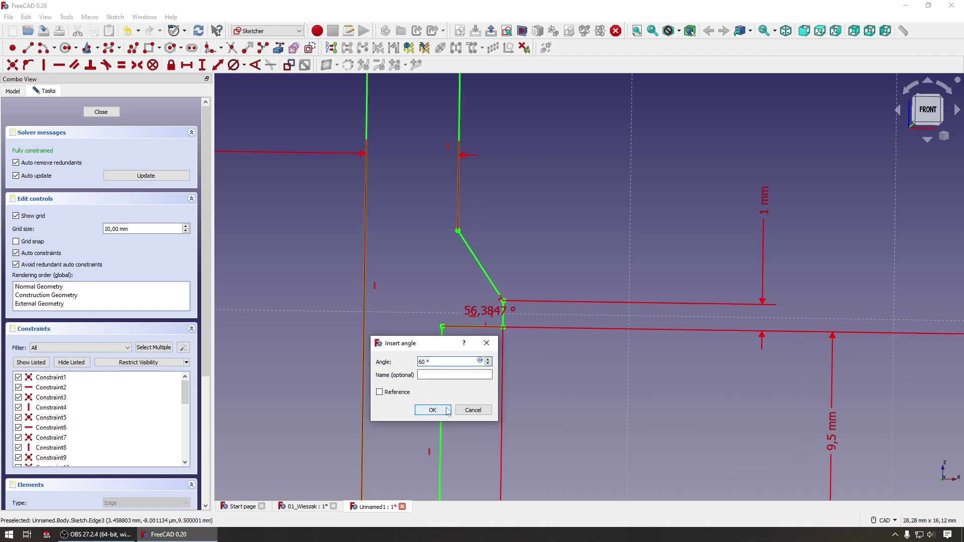
click(433, 410)
Tidy the 60°, 10 mm, 22 mm, 2,95 mm, 5,25 mm and 6 mm labels near the profile
scroll(528, 393, down, 2)
mouse_move(532, 366)
middle_down()
mouse_move(518, 330)
mouse_move(526, 309)
mouse_move(502, 301)
mouse_move(517, 298)
middle_up()
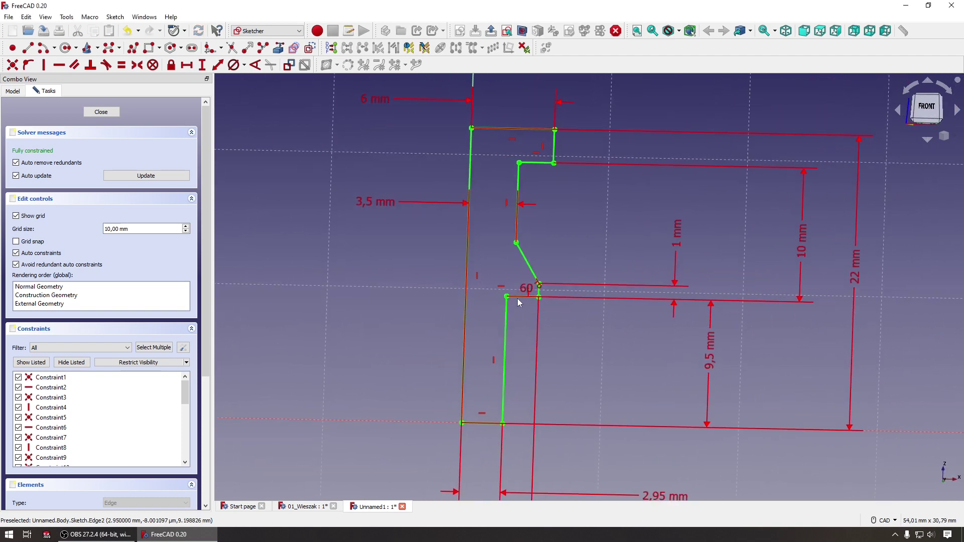
drag(531, 288, 359, 273)
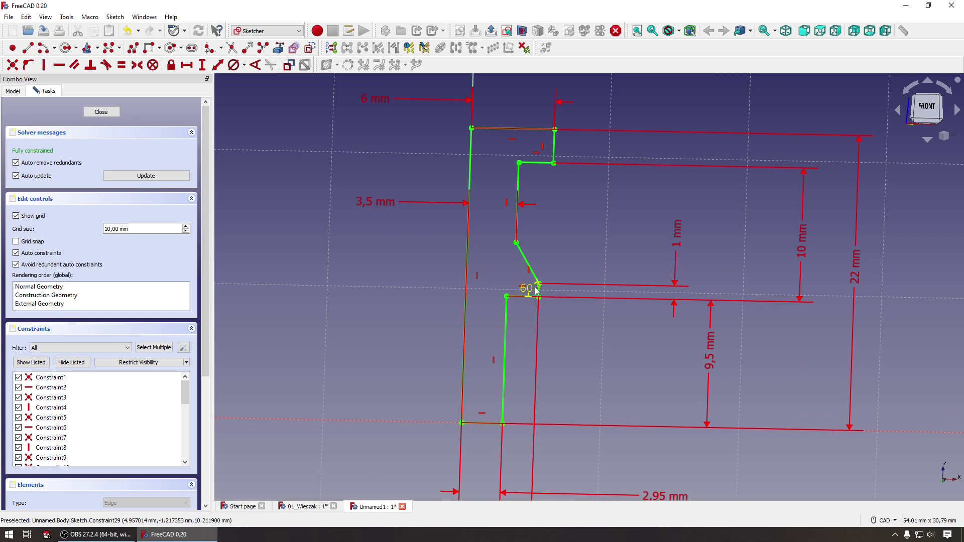
mouse_move(359, 272)
middle_down()
mouse_move(362, 285)
mouse_move(385, 291)
mouse_move(419, 282)
mouse_move(422, 340)
mouse_move(424, 317)
mouse_move(295, 307)
mouse_move(155, 336)
mouse_move(397, 308)
middle_up()
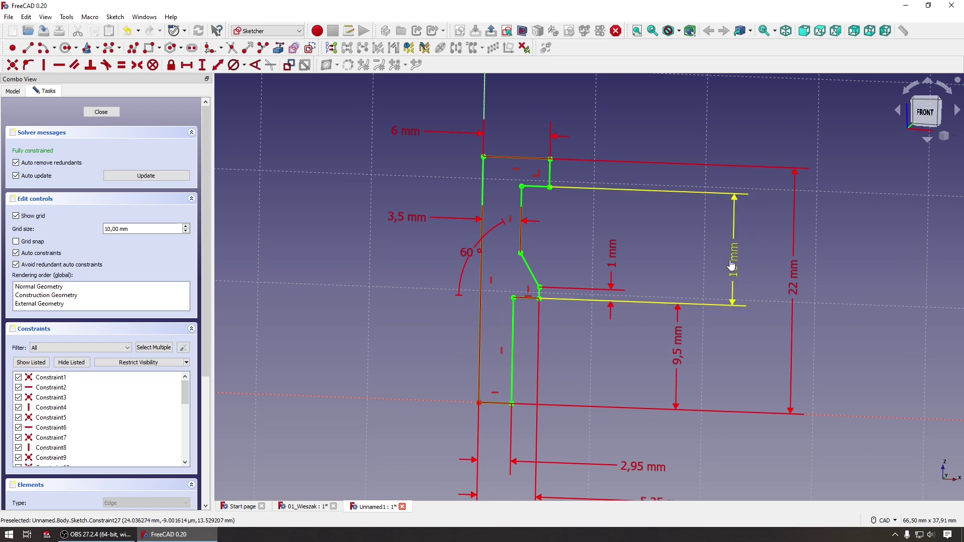
drag(740, 258, 649, 254)
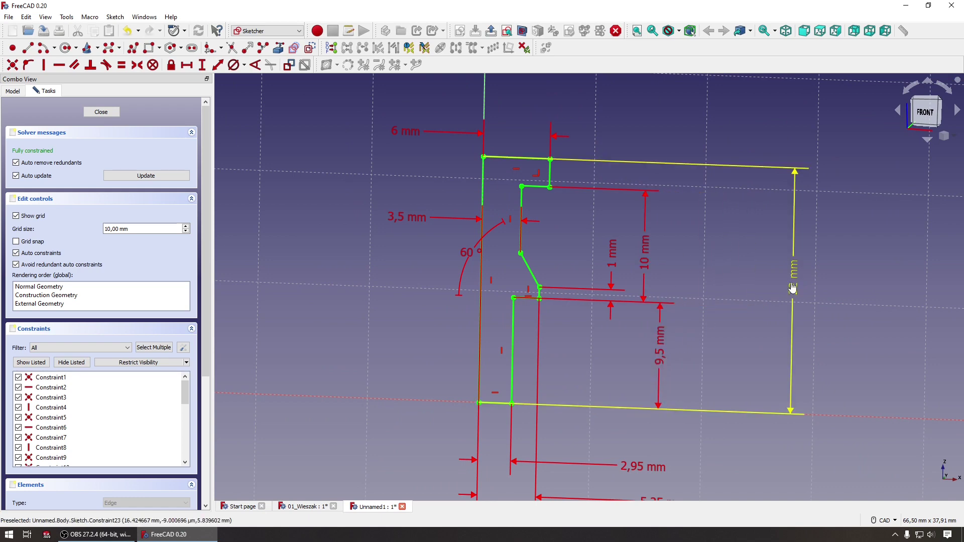
drag(794, 281, 691, 281)
middle_drag(644, 479, 643, 403)
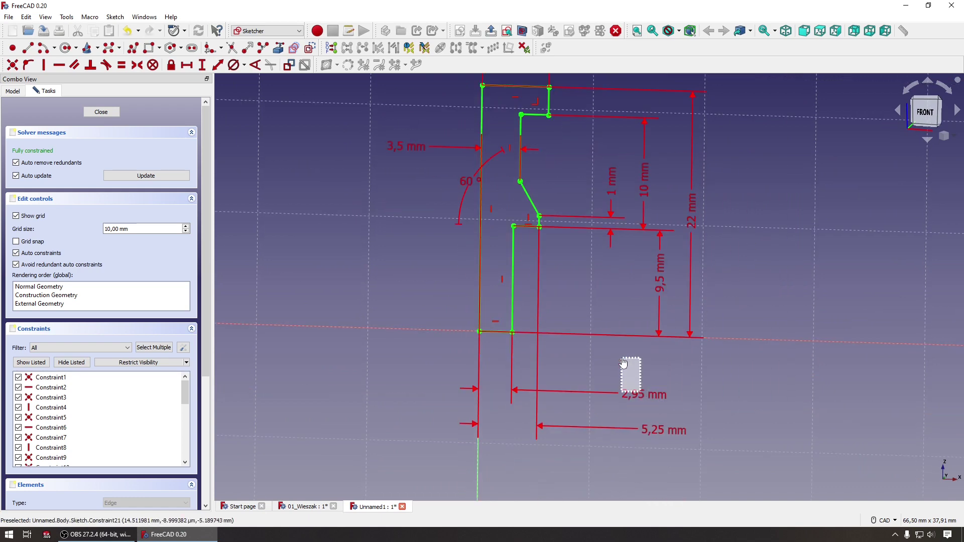
drag(641, 395, 635, 362)
drag(664, 435, 641, 391)
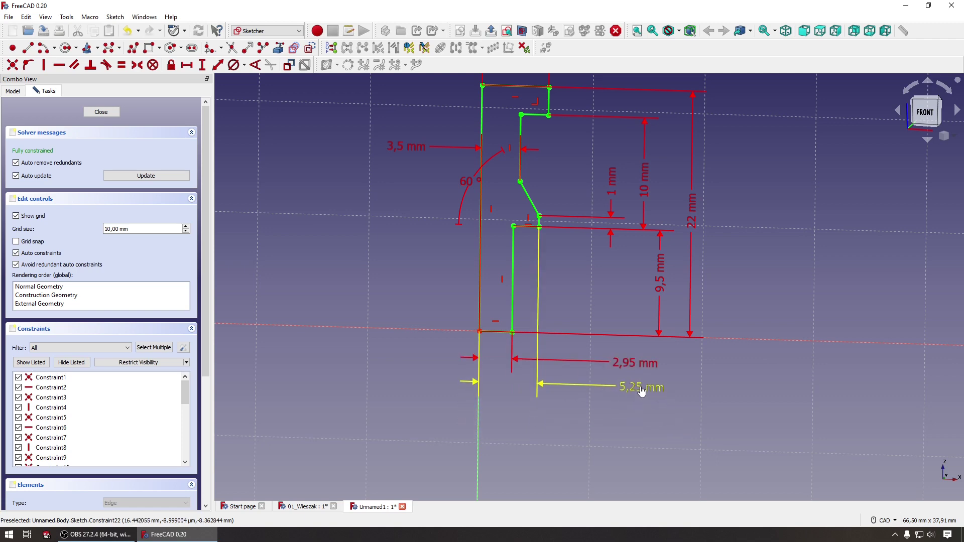
scroll(630, 370, up, 1)
drag(379, 149, 380, 164)
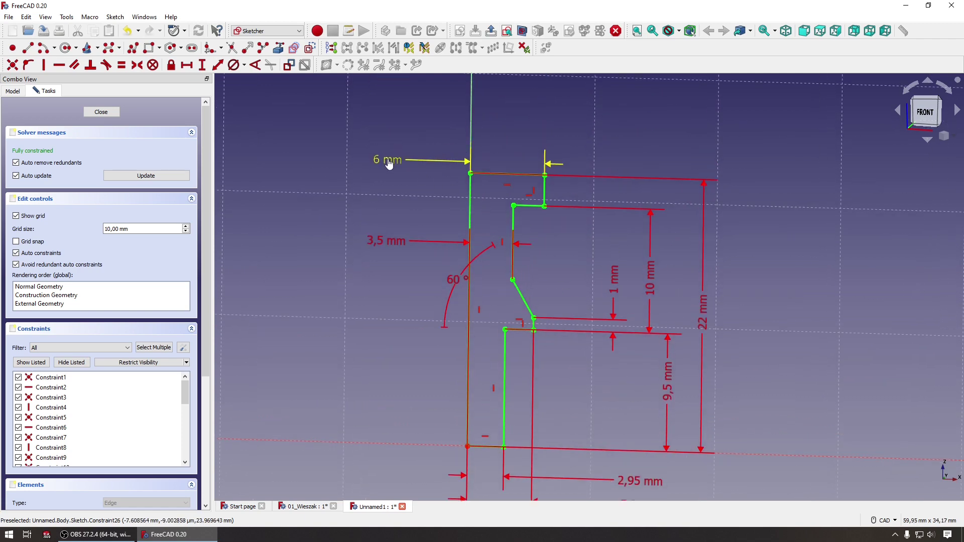
scroll(372, 224, down, 1)
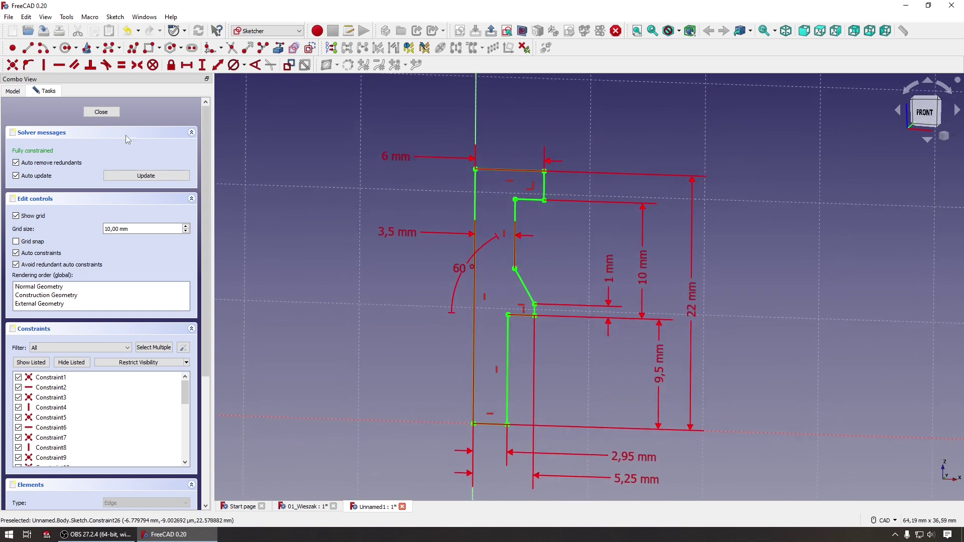
Close the sketch and revolve it 360° about the Base Z axis
click(100, 114)
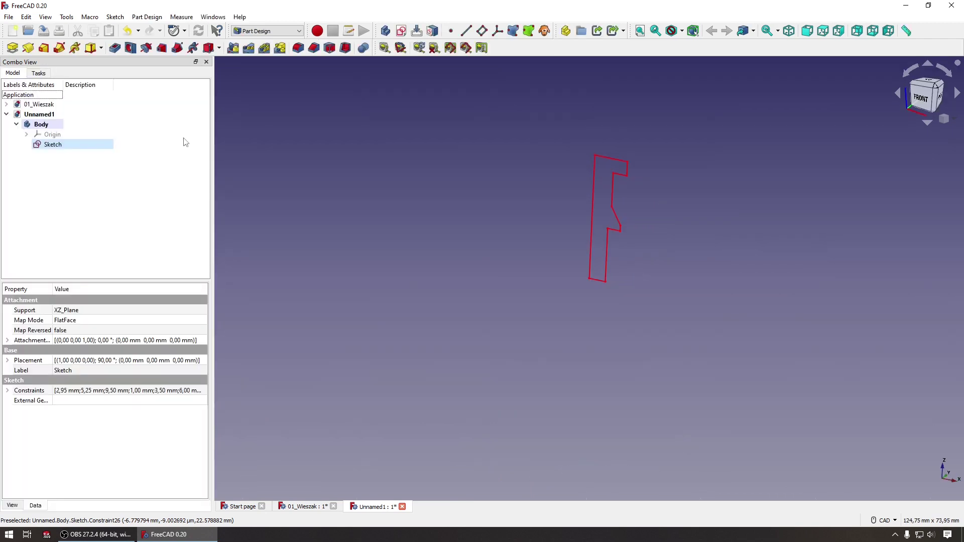
click(28, 47)
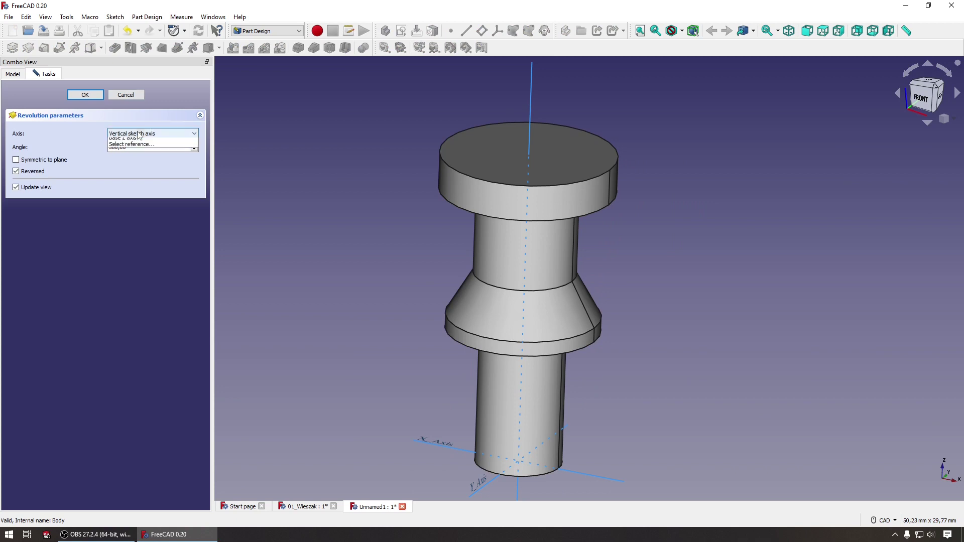
click(150, 133)
click(136, 167)
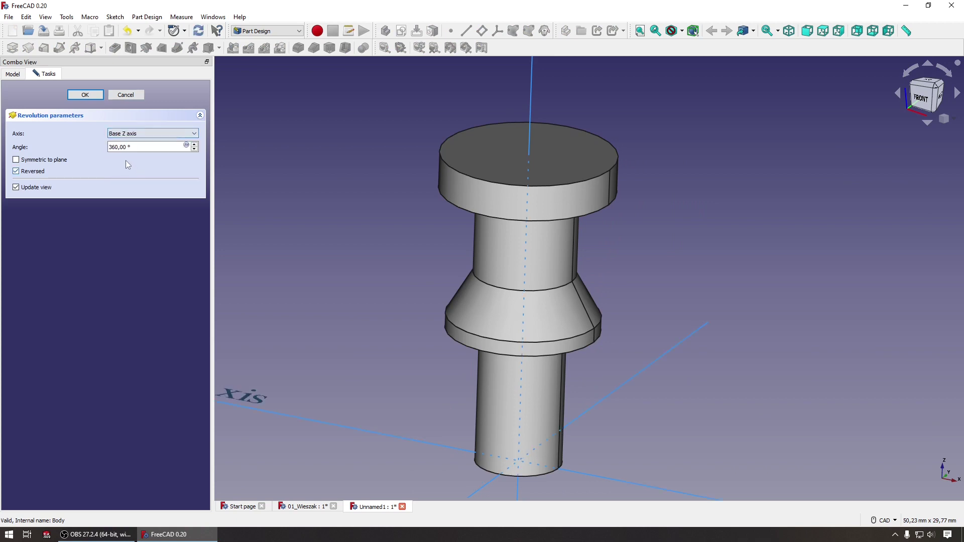
click(85, 94)
Orbit the revolved pin and try out its head and flange faces
middle_drag(254, 198, 210, 198)
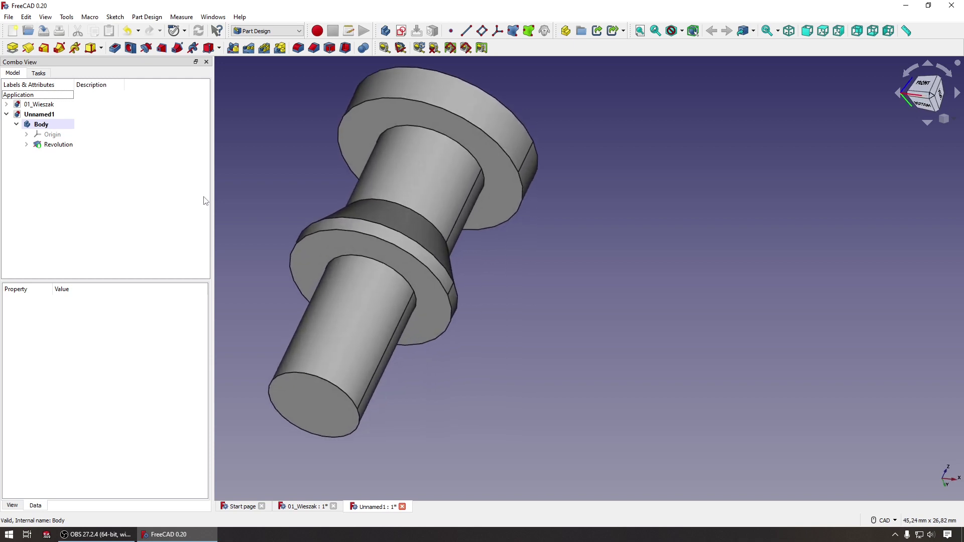
middle_drag(282, 141, 396, 120)
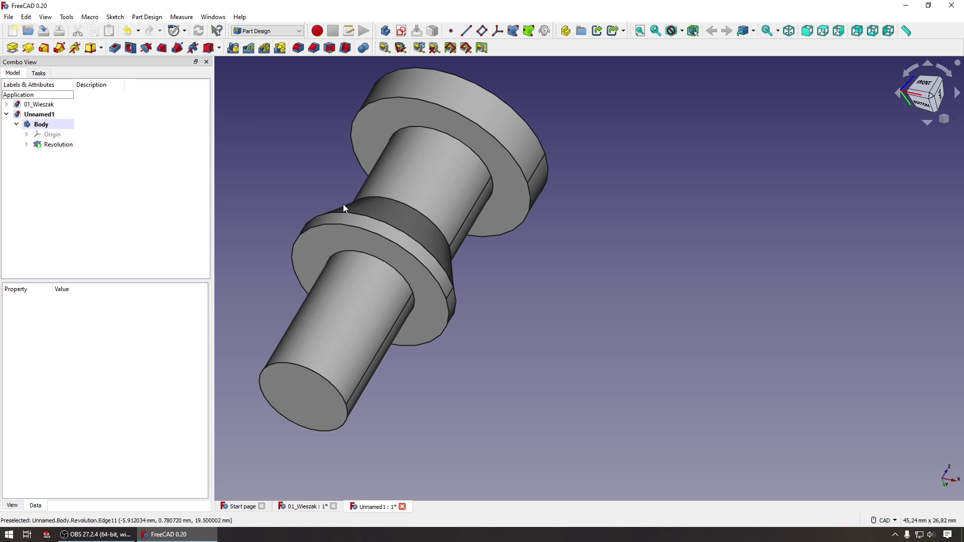
middle_drag(317, 200, 682, 118)
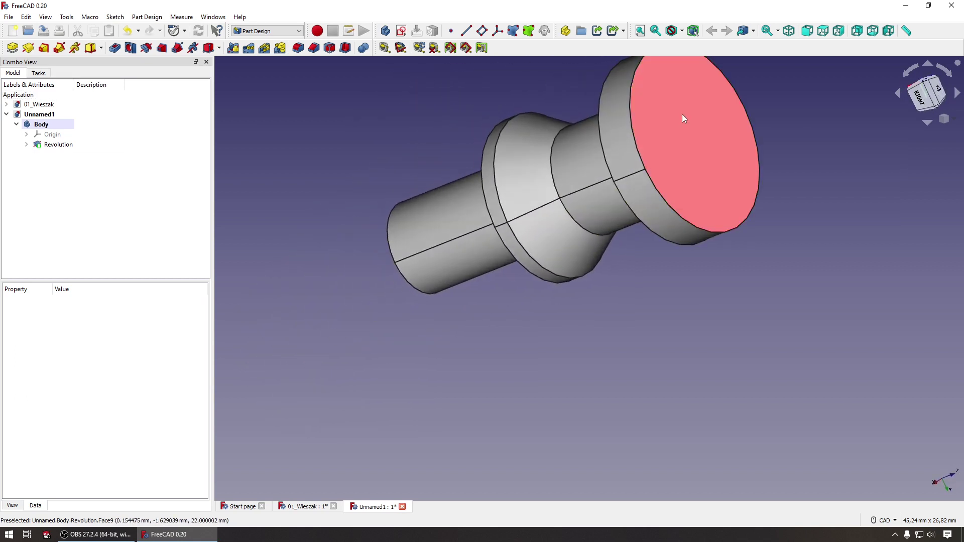
click(682, 119)
mouse_move(787, 162)
middle_down()
mouse_move(491, 122)
mouse_move(514, 312)
mouse_move(482, 153)
middle_up()
click(491, 122)
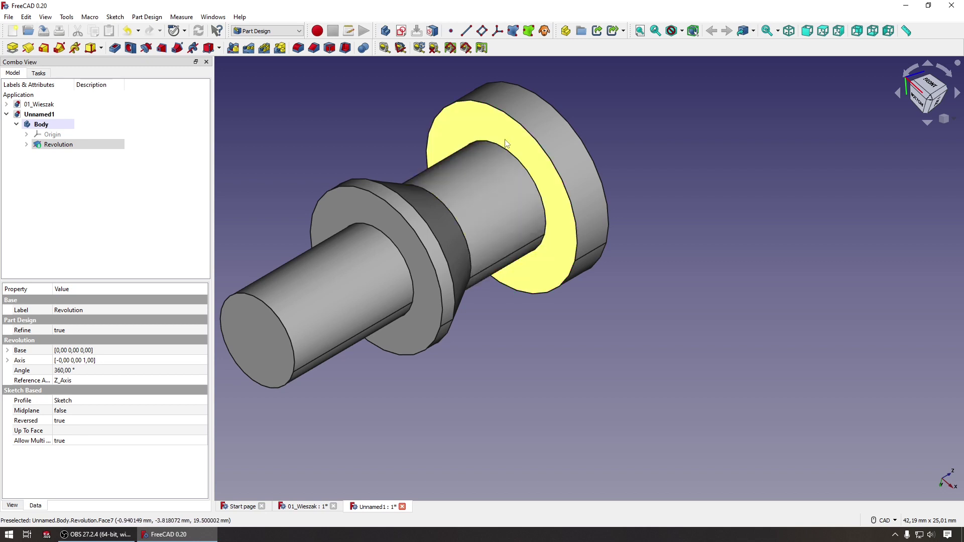
click(554, 143)
mouse_move(554, 142)
middle_down()
mouse_move(546, 185)
mouse_move(652, 230)
middle_up()
click(653, 230)
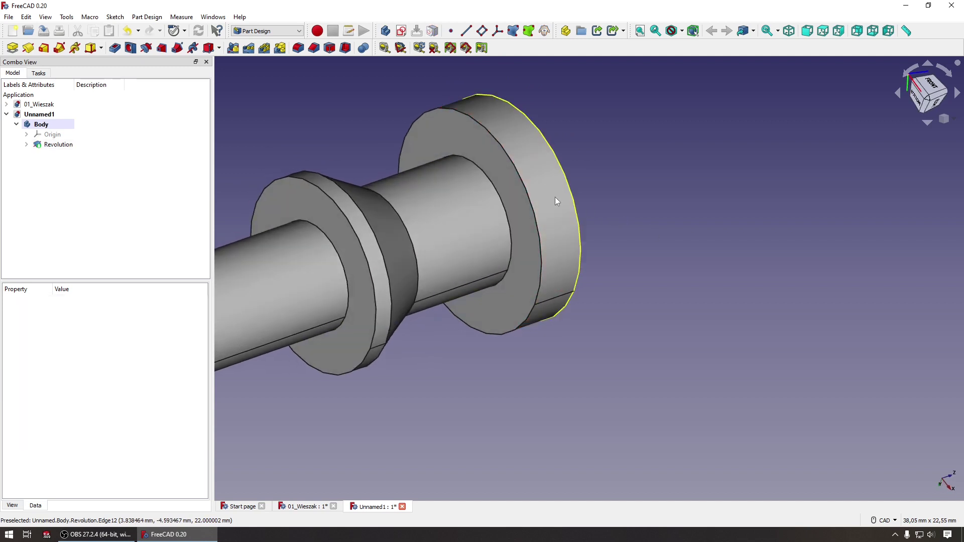
Start a new sketch on the inner face of the head flange
mouse_move(555, 197)
middle_down()
mouse_move(453, 173)
mouse_move(468, 161)
middle_up()
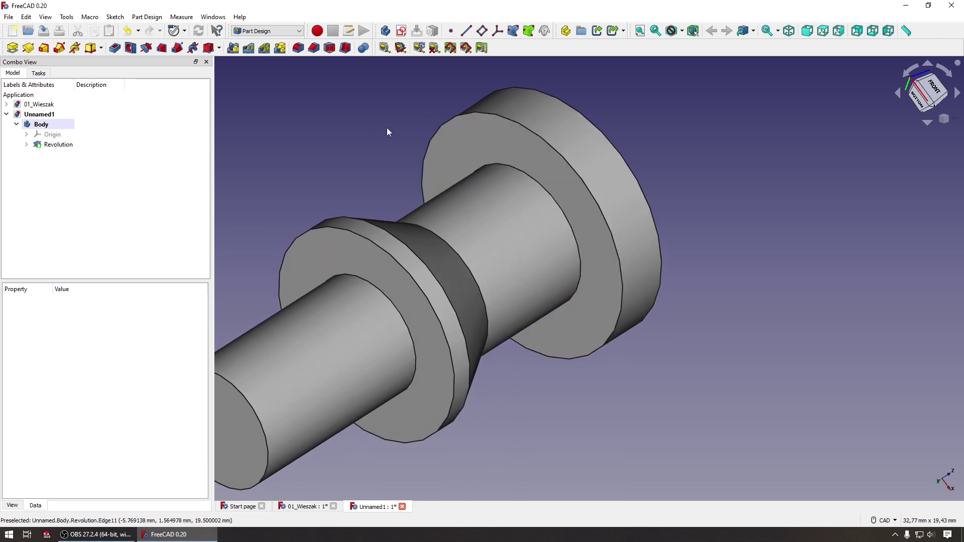
click(489, 150)
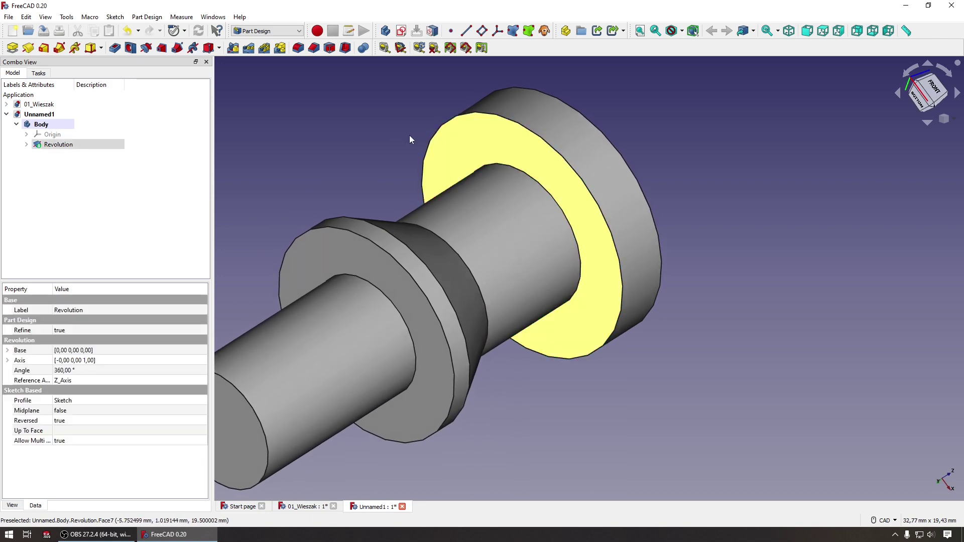
click(401, 31)
mouse_move(452, 159)
middle_down()
mouse_move(465, 182)
mouse_move(301, 162)
mouse_move(251, 91)
middle_up()
Link the flange's circular edge into the sketch and draw a circle near it
scroll(464, 178, up, 3)
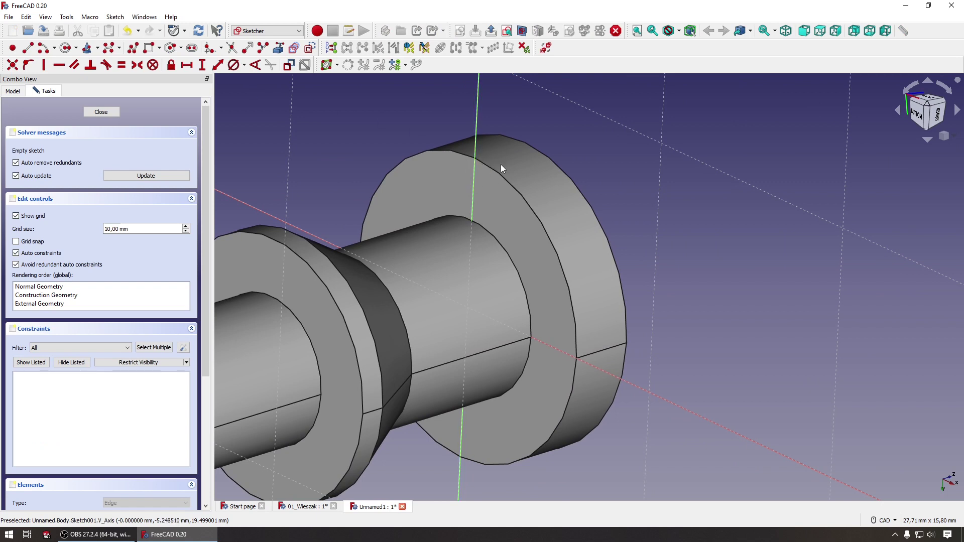
middle_drag(463, 154, 230, 86)
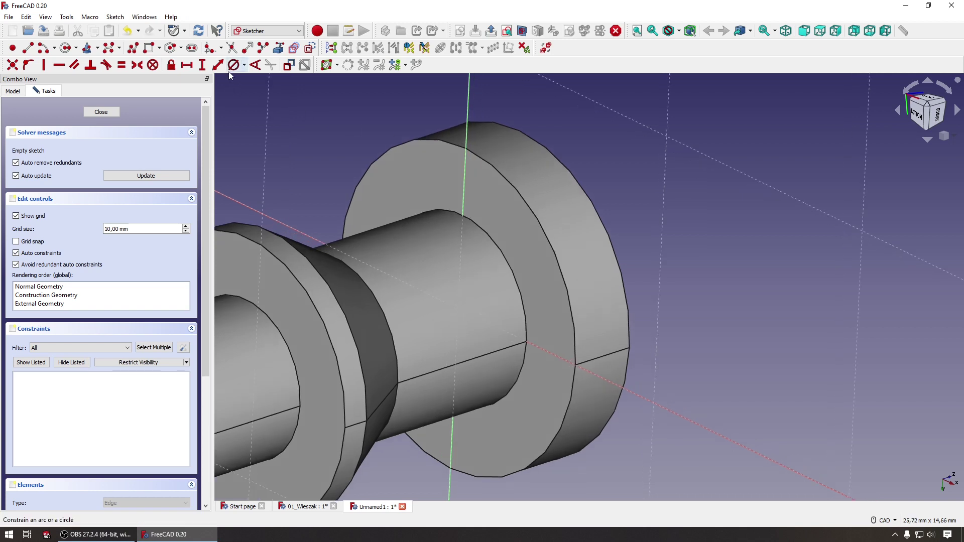
click(278, 49)
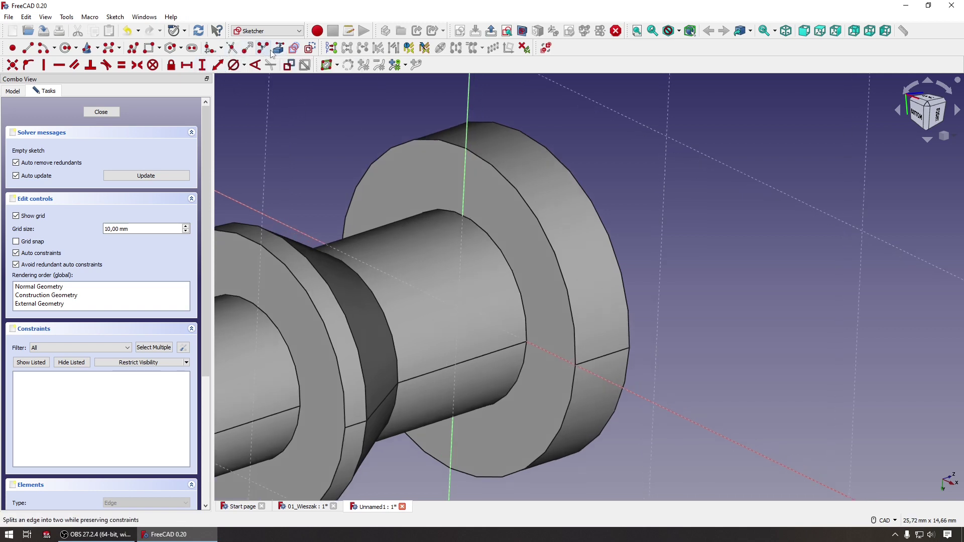
click(490, 165)
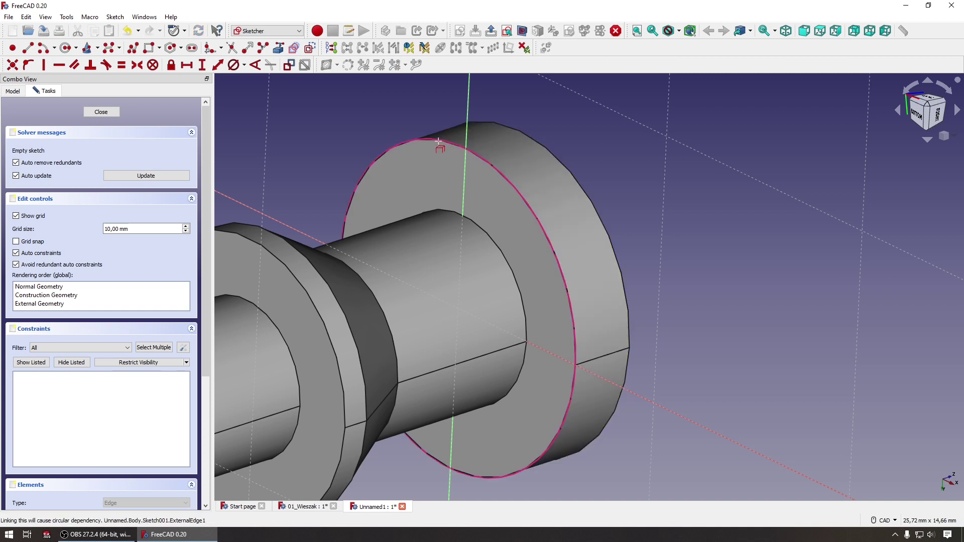
mouse_move(379, 121)
middle_down()
mouse_move(422, 186)
mouse_move(472, 173)
middle_up()
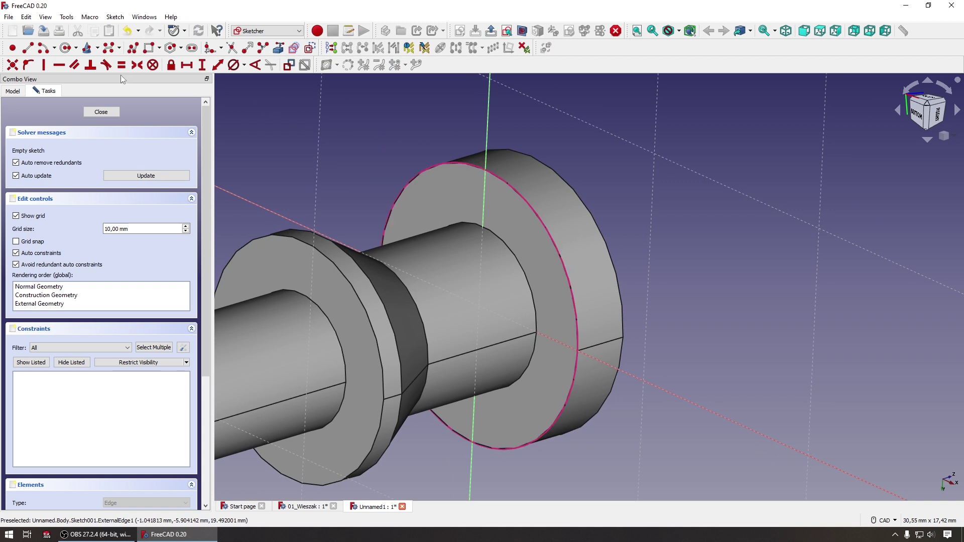
click(66, 48)
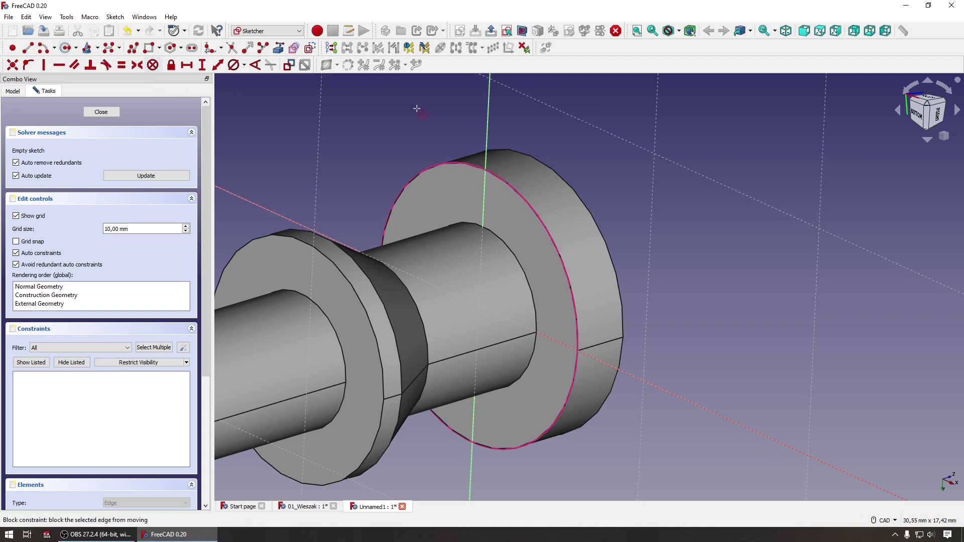
click(489, 154)
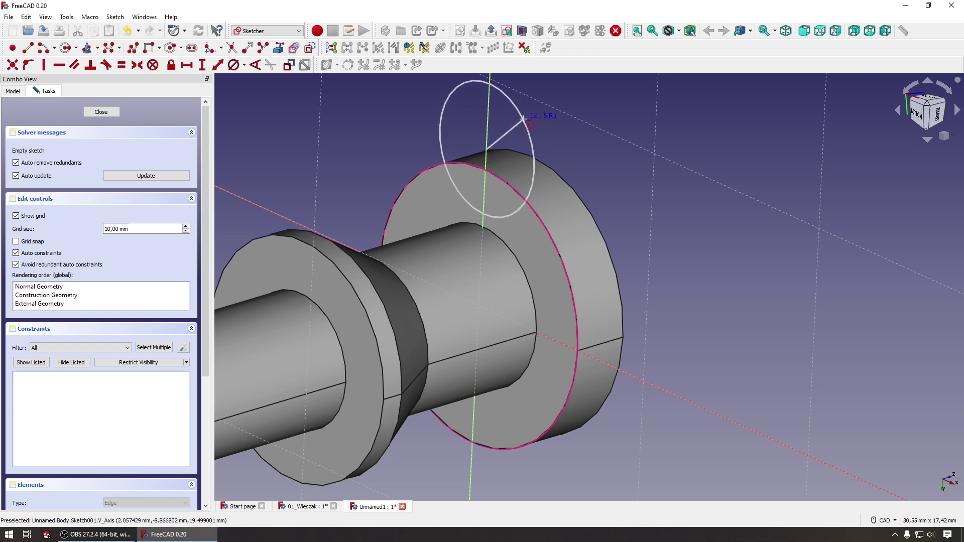
scroll(596, 171, up, 2)
scroll(593, 168, up, 2)
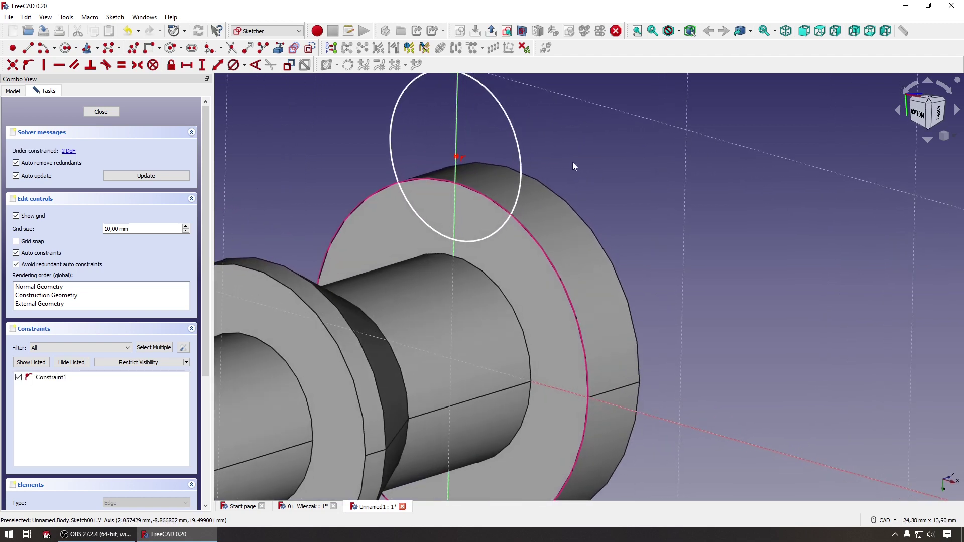
Place the circle's centre on the flange edge, give it a 4 mm diameter, and close the sketch
click(40, 69)
click(456, 155)
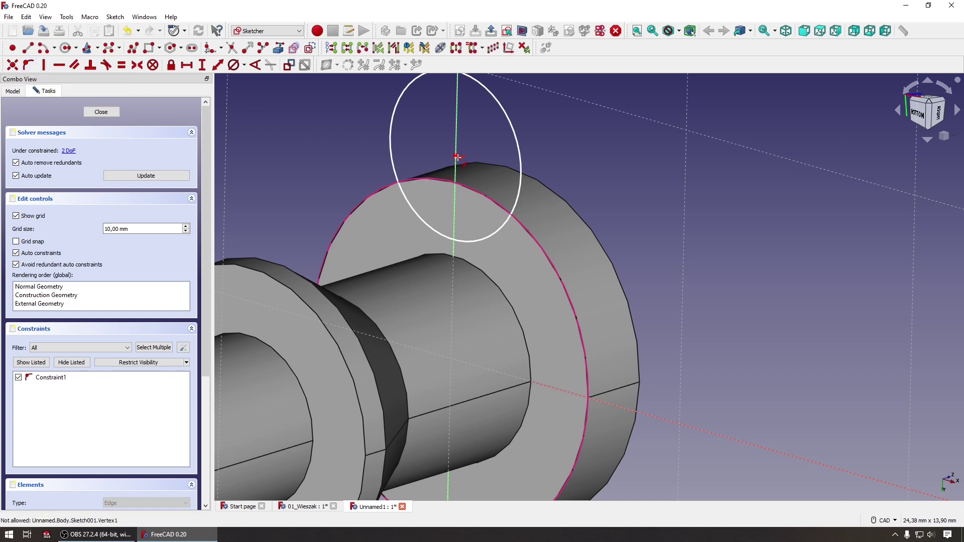
click(476, 193)
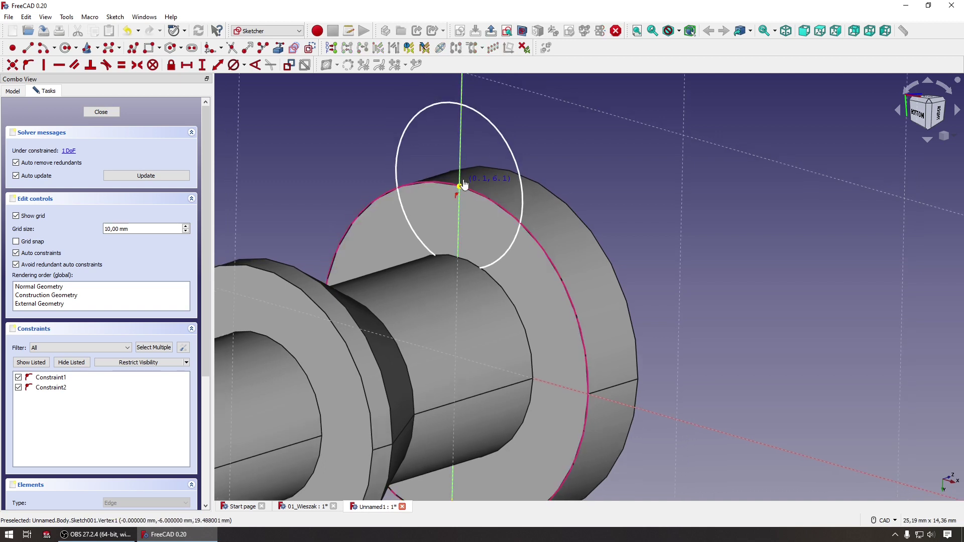
middle_drag(447, 183, 485, 133)
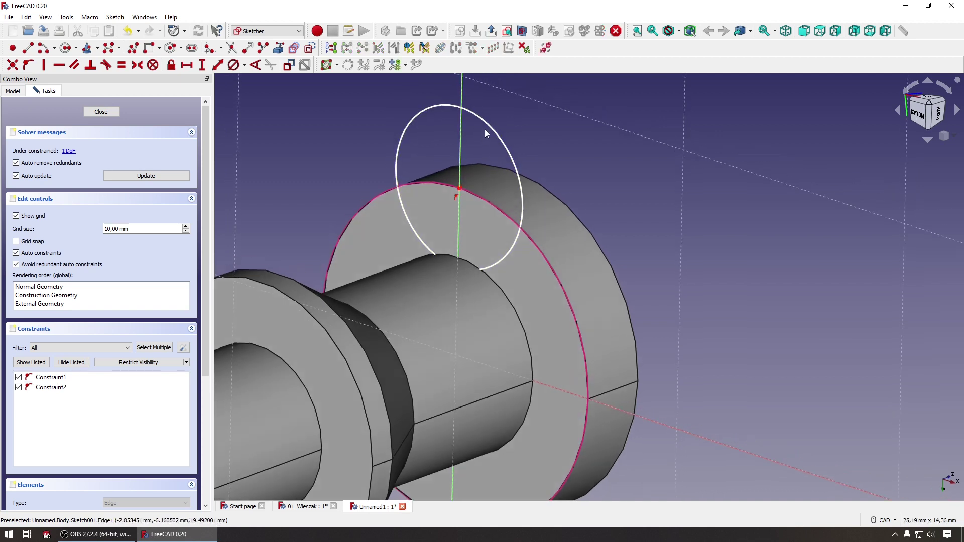
scroll(477, 126, up, 1)
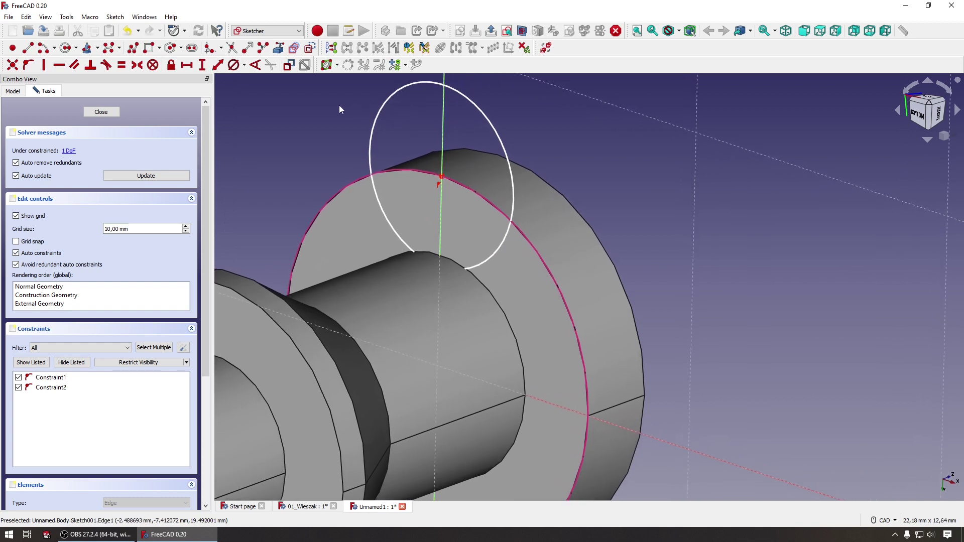
click(234, 65)
click(502, 137)
text(4)
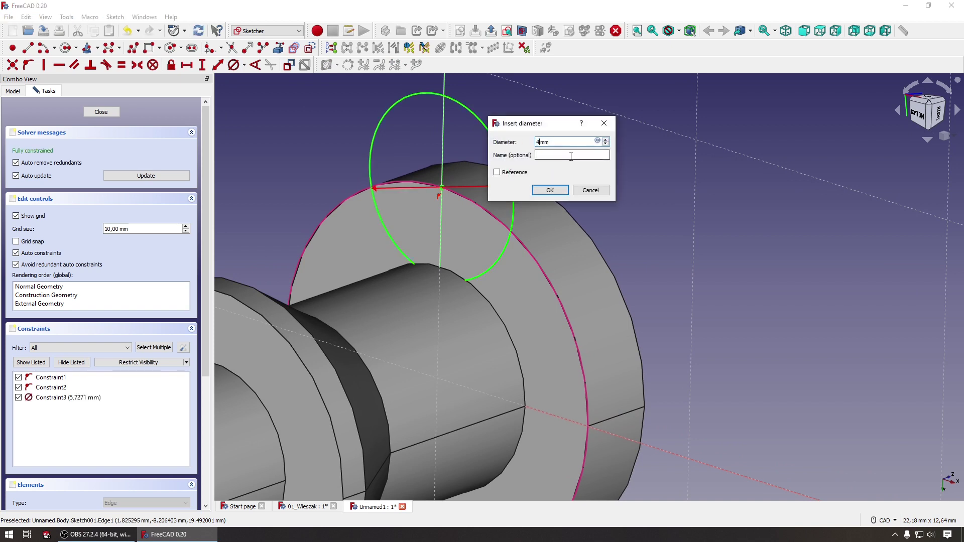
key(Return)
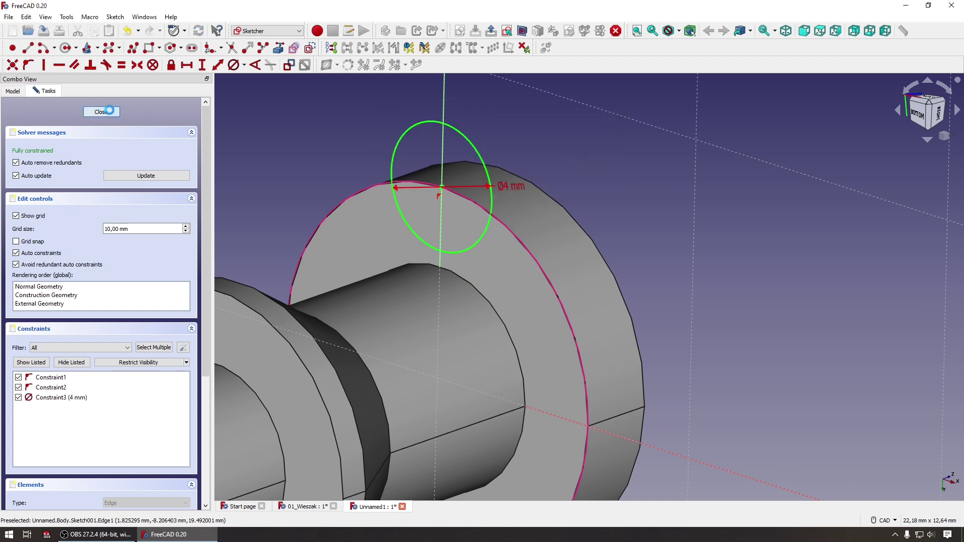
click(109, 110)
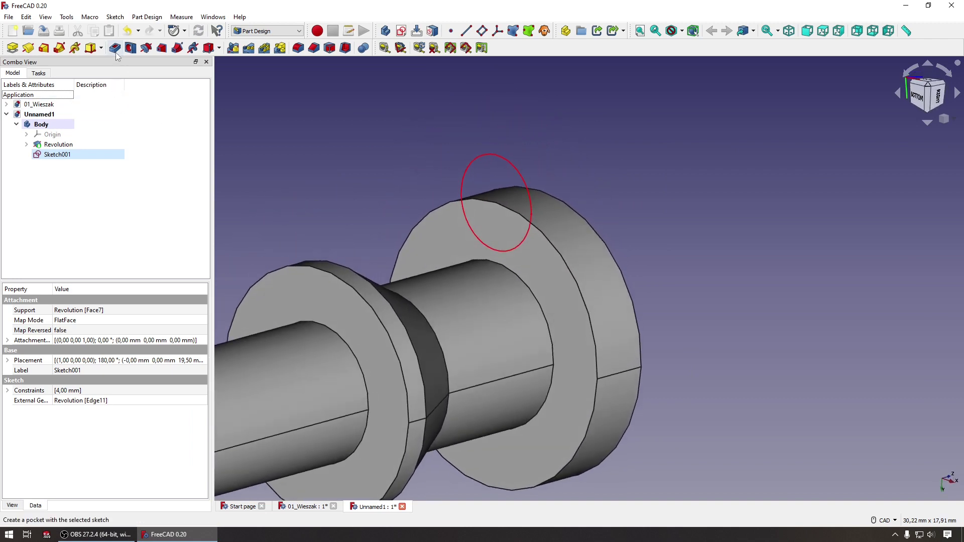
Create a Through all Pocket from the circle, testing the Reversed option
click(115, 49)
click(151, 133)
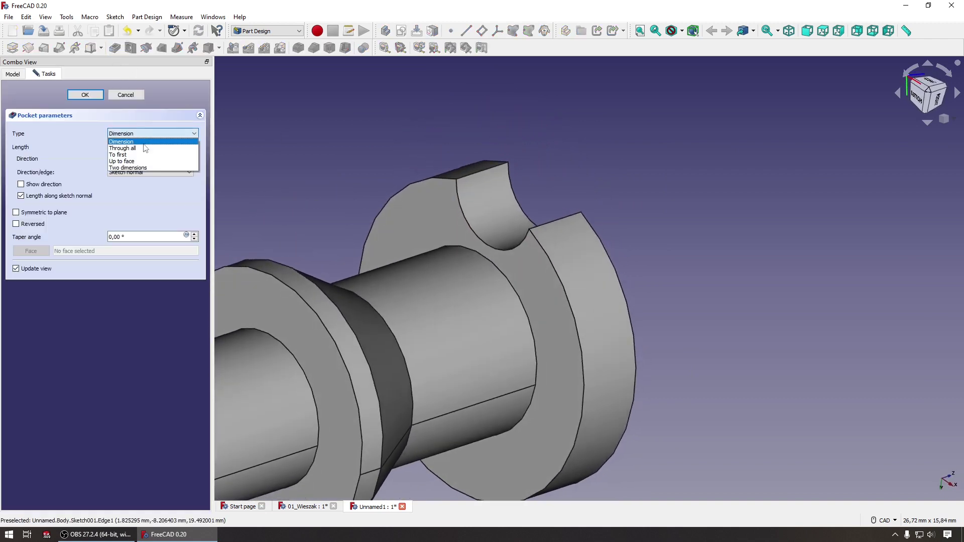
click(144, 149)
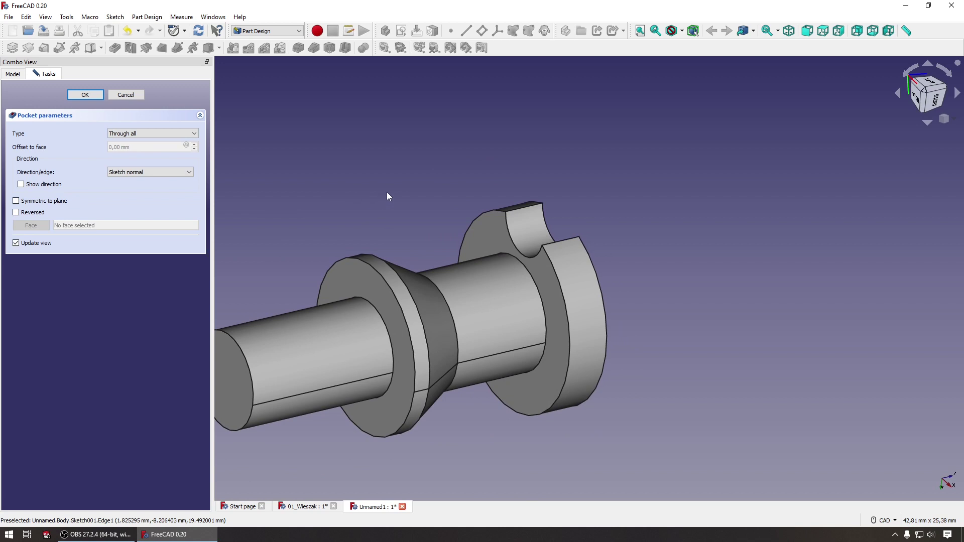
click(17, 212)
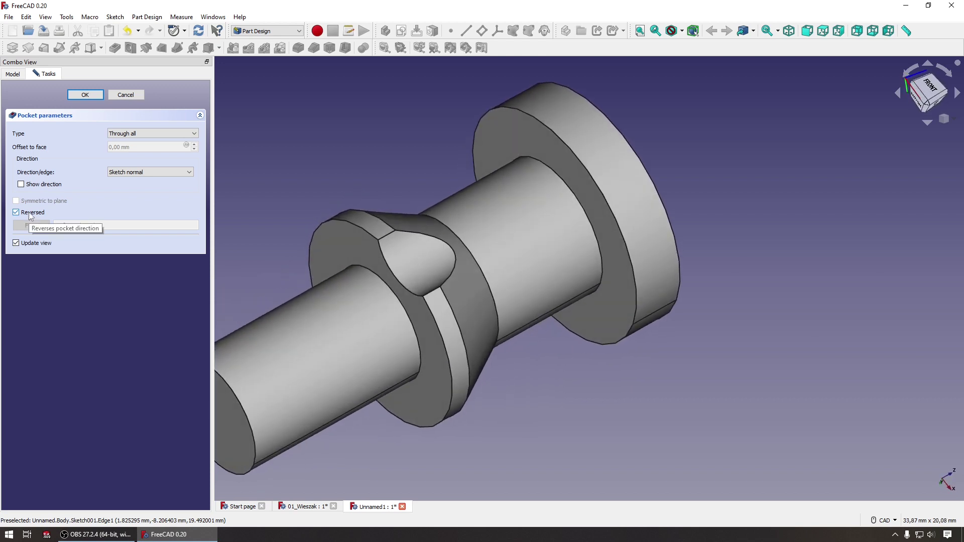
mouse_move(452, 256)
middle_down()
mouse_move(402, 248)
mouse_move(415, 269)
middle_up()
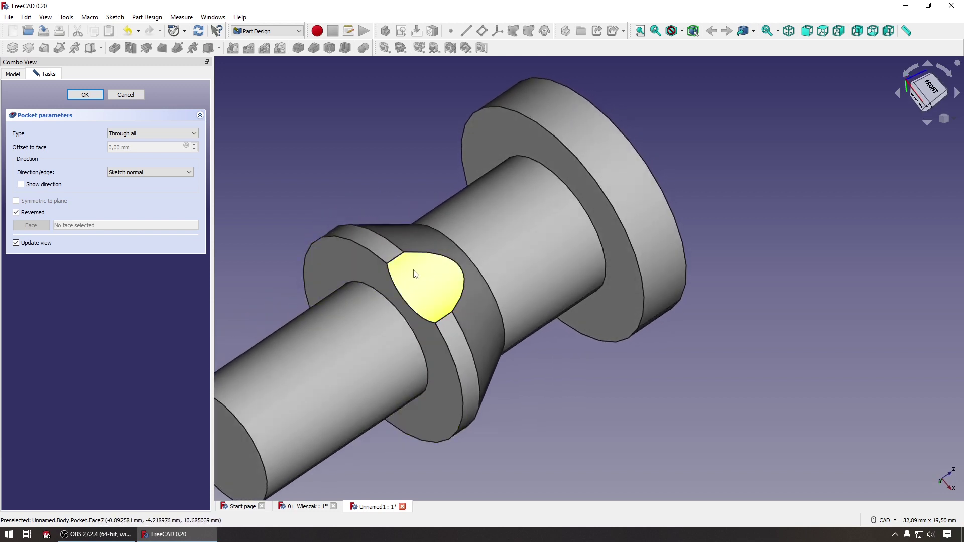
click(148, 134)
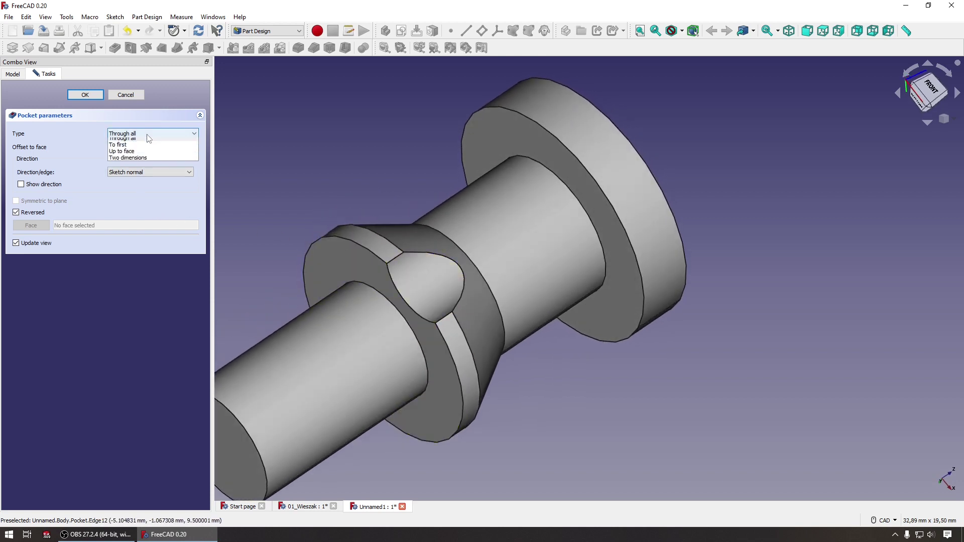
click(148, 135)
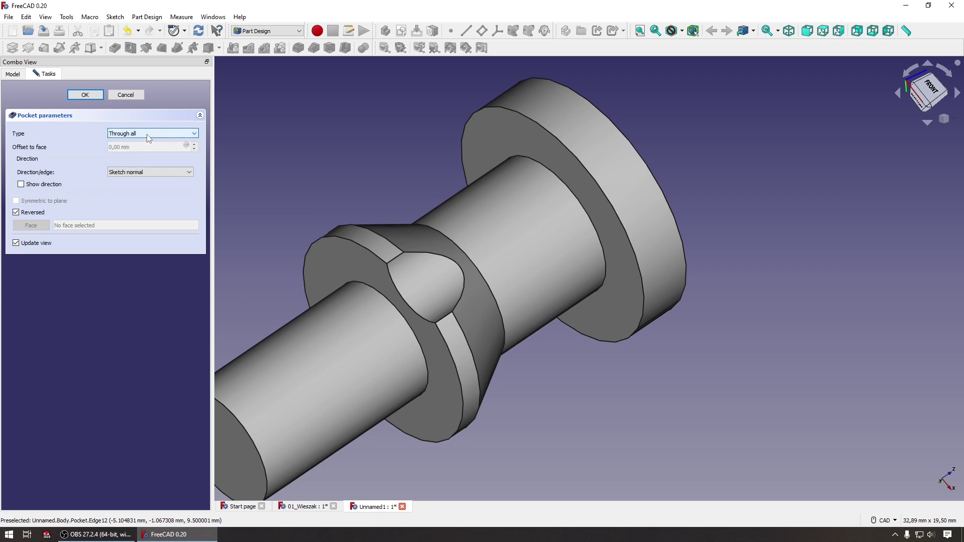
click(41, 186)
click(41, 186)
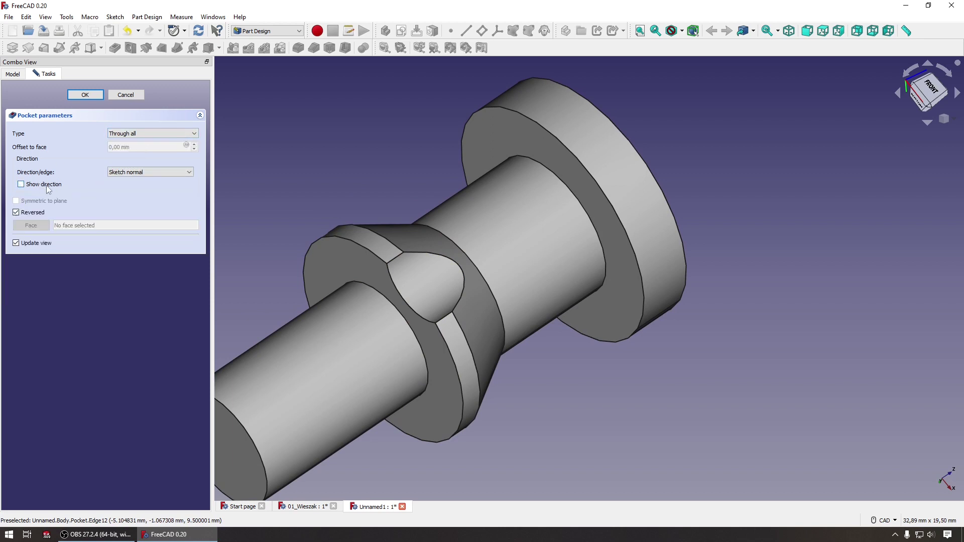
Try Two dimensions and fixed-length depths, then accept Through all, not reversed
click(157, 134)
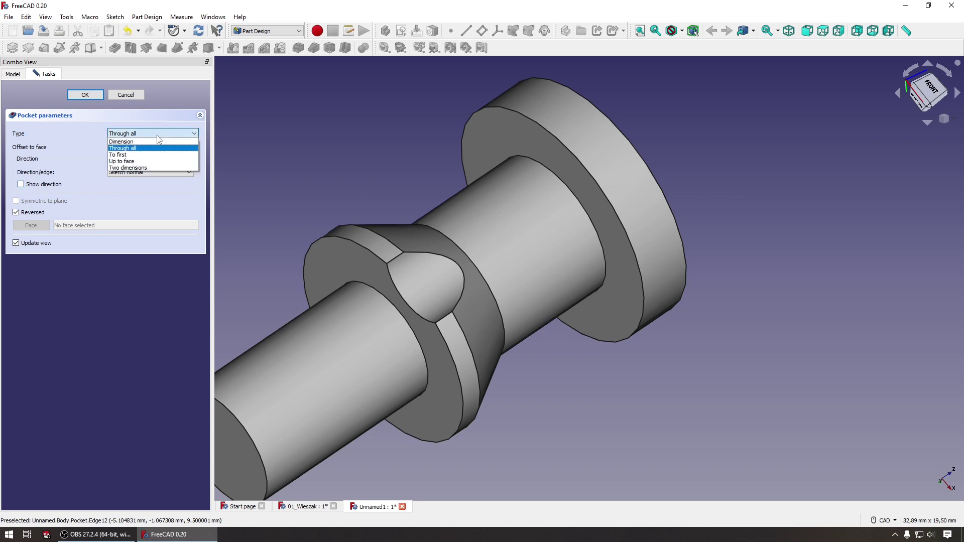
click(140, 168)
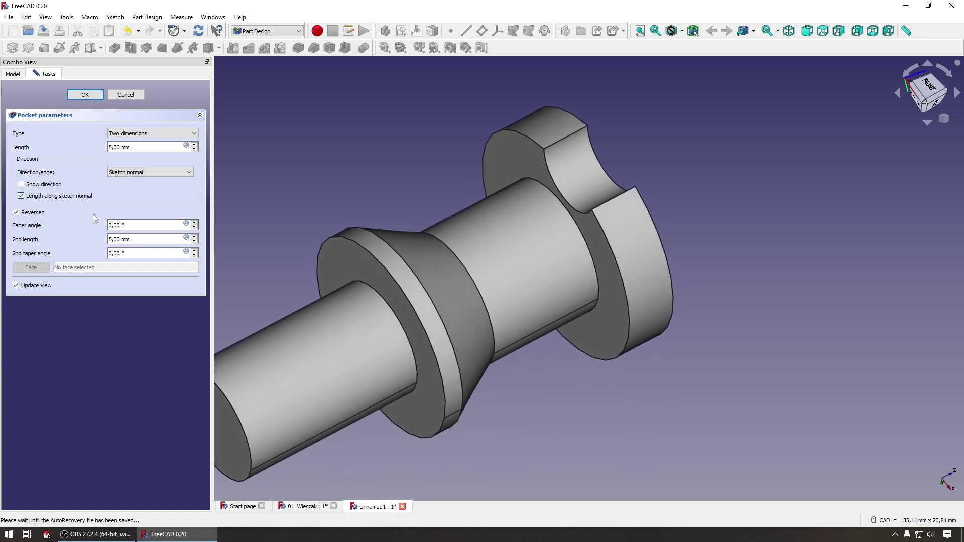
click(35, 214)
text(20)
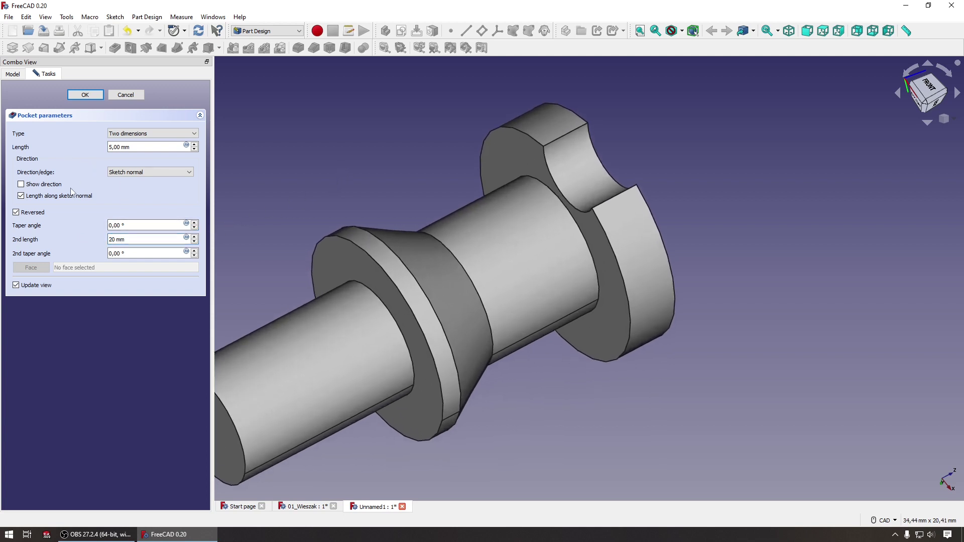
click(26, 213)
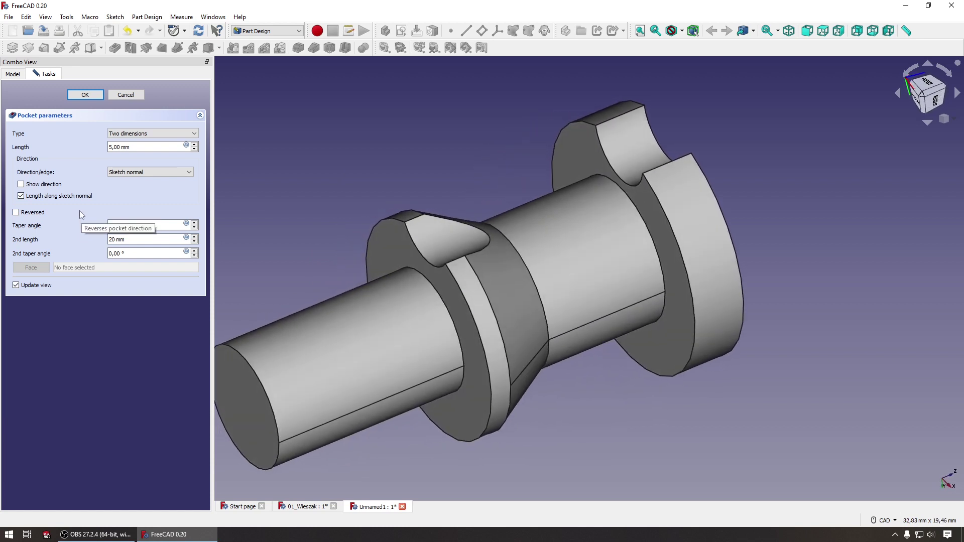
click(142, 137)
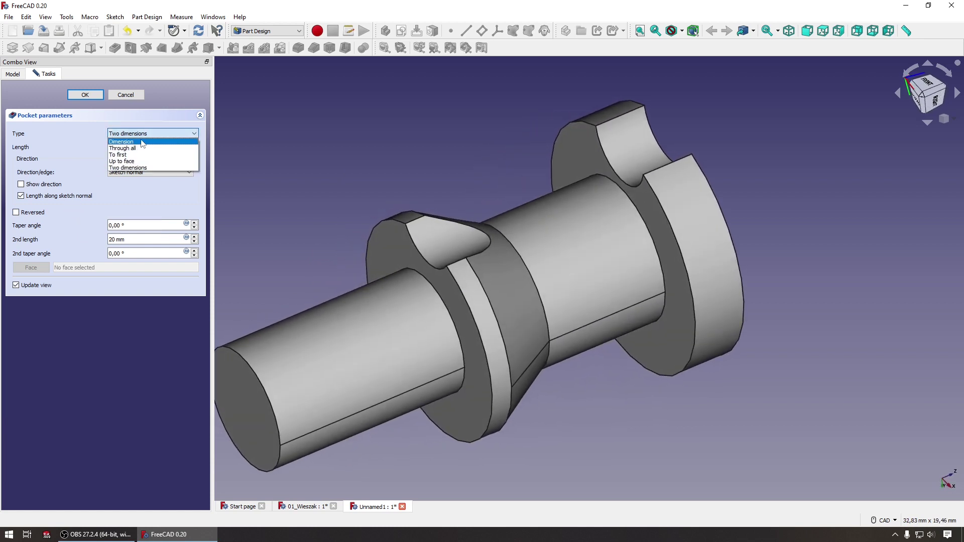
click(142, 142)
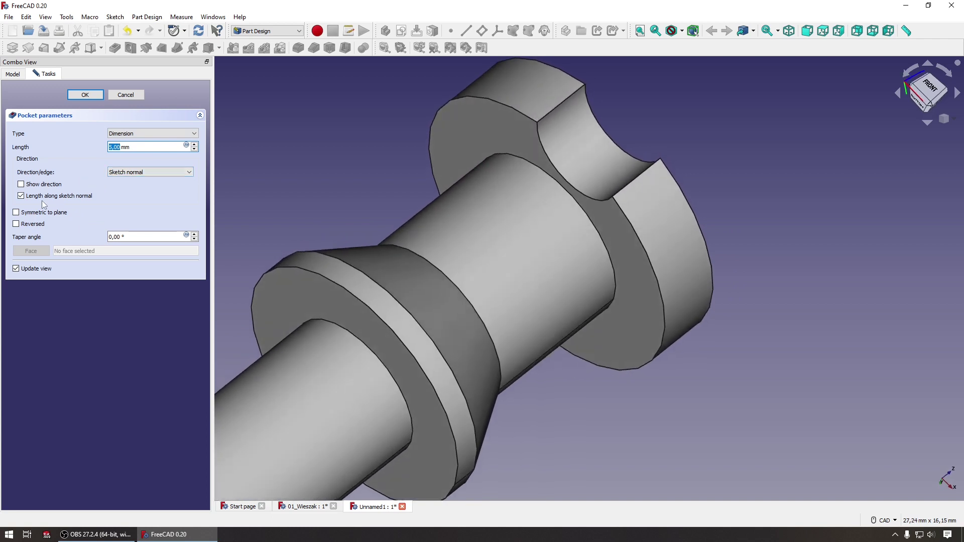
click(150, 133)
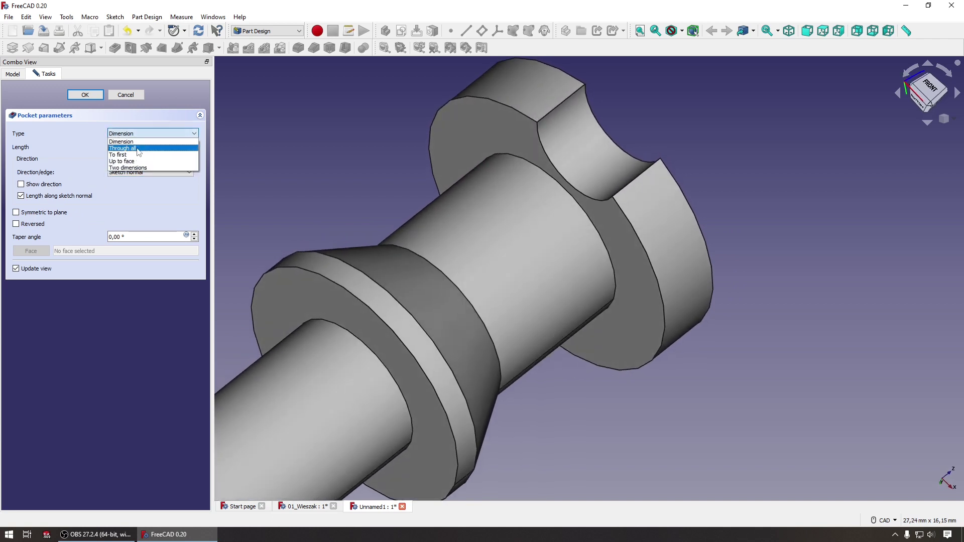
click(135, 143)
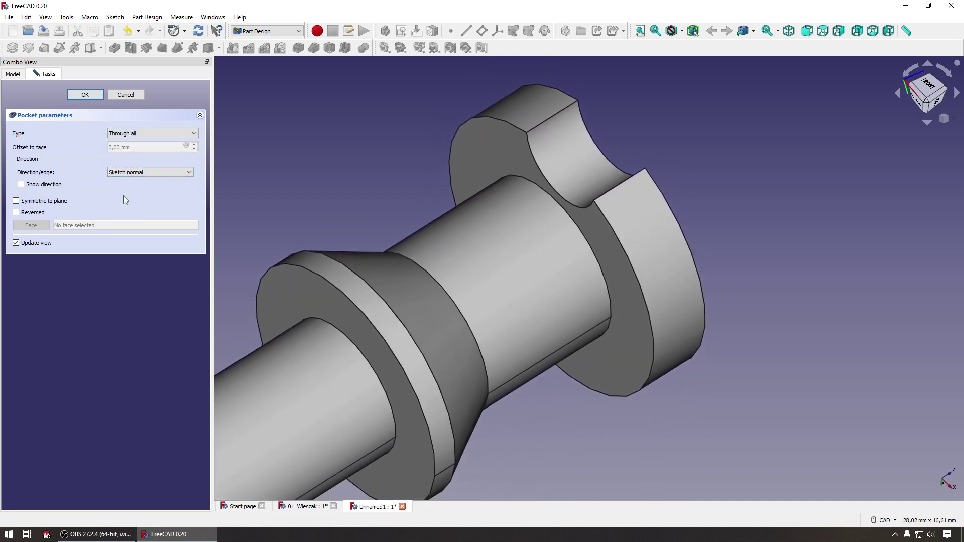
click(85, 95)
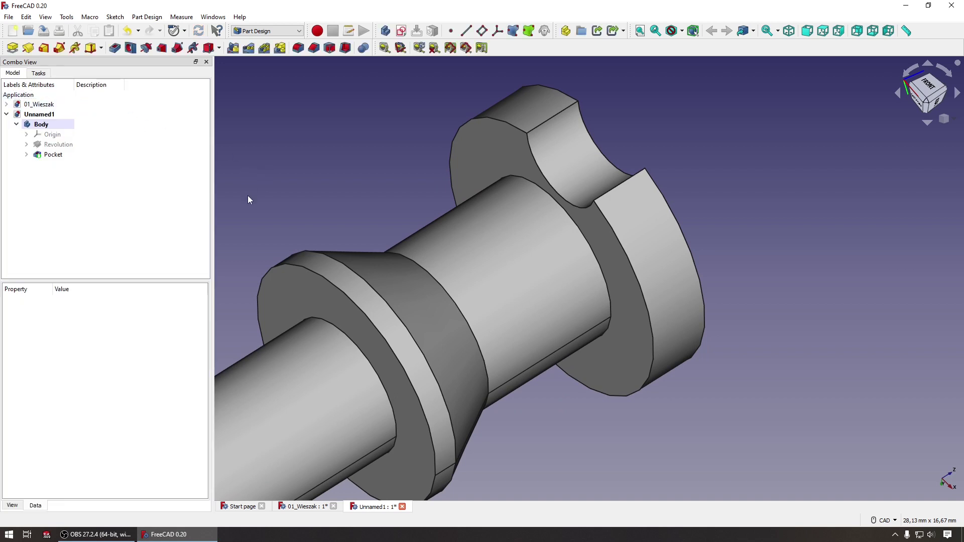
click(295, 508)
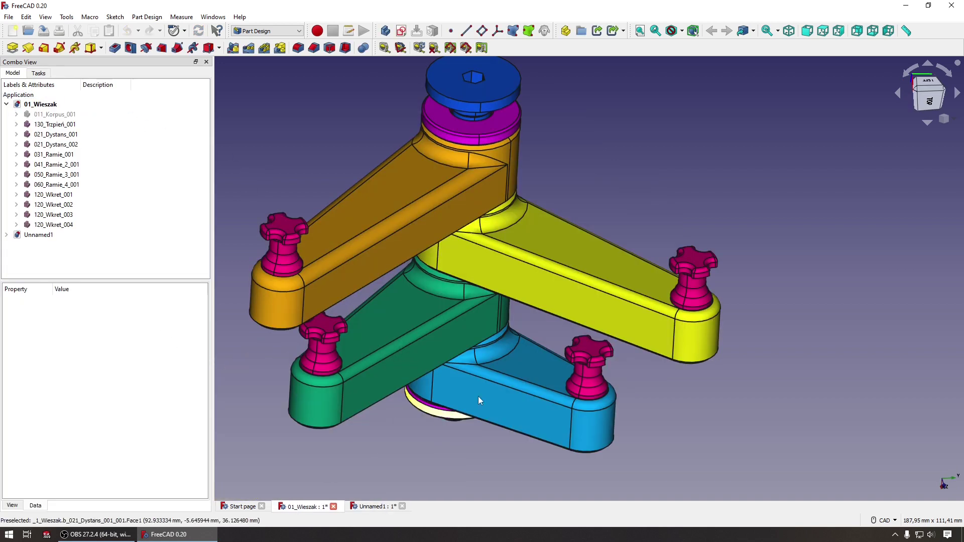
scroll(692, 281, up, 3)
scroll(638, 280, up, 3)
scroll(638, 280, up, 2)
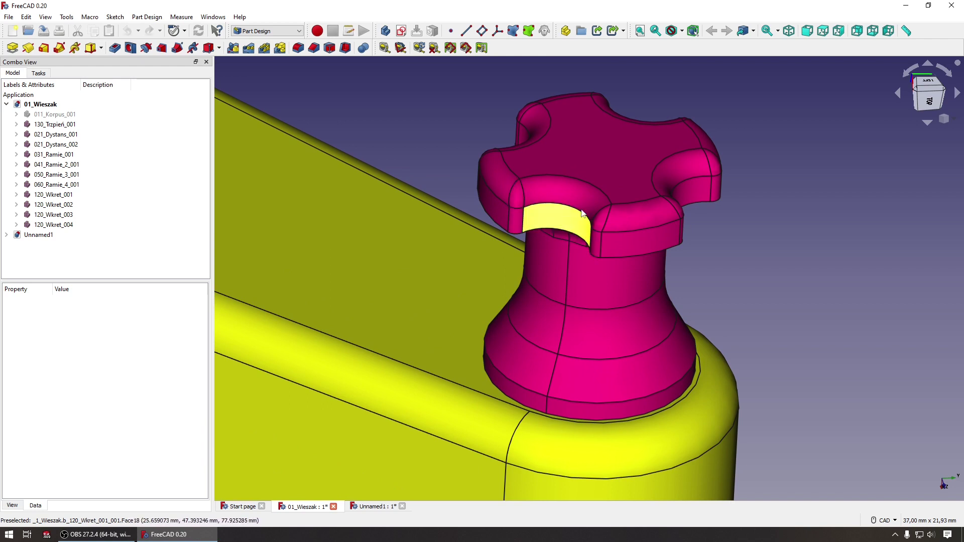
click(377, 506)
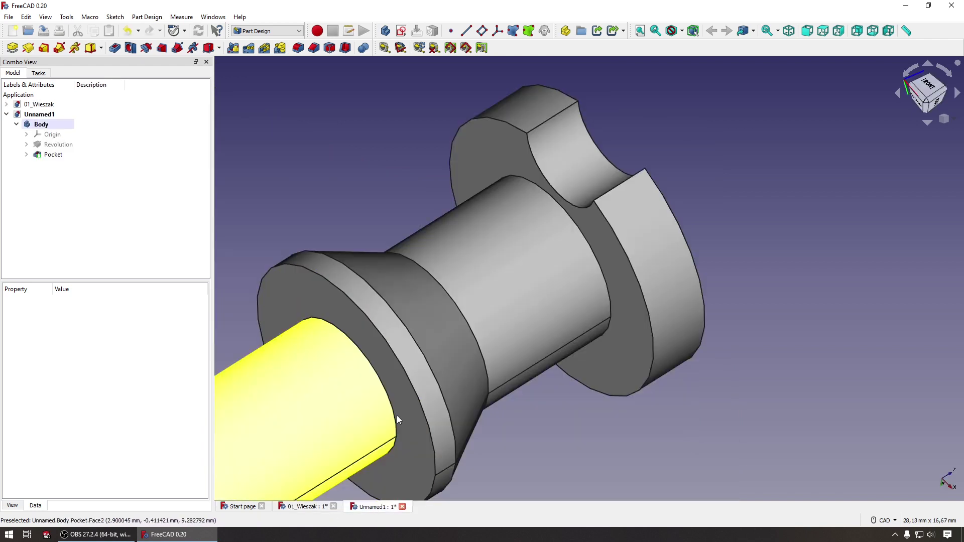
scroll(352, 155, up, 2)
scroll(460, 218, up, 2)
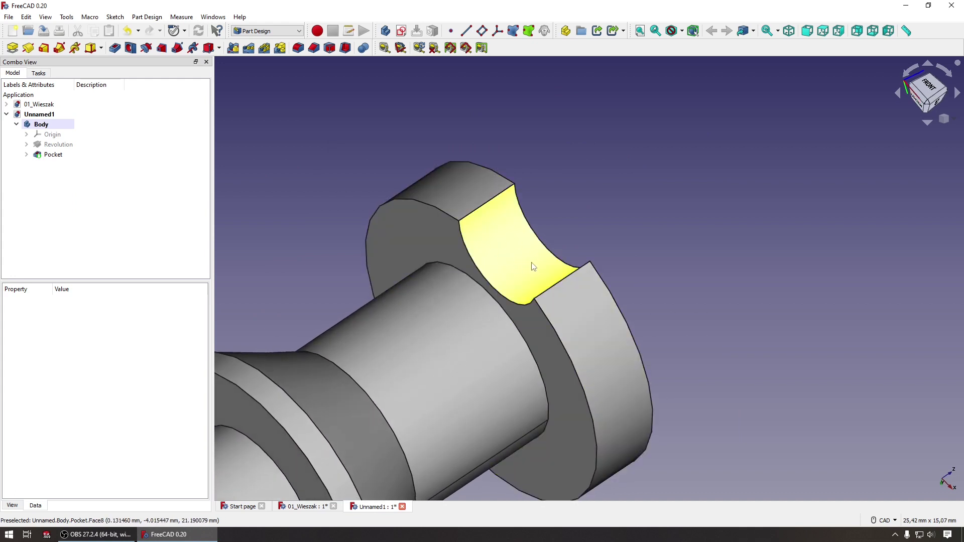
middle_drag(460, 218, 326, 149)
mouse_move(314, 91)
middle_down()
mouse_move(308, 64)
mouse_move(344, 115)
middle_up()
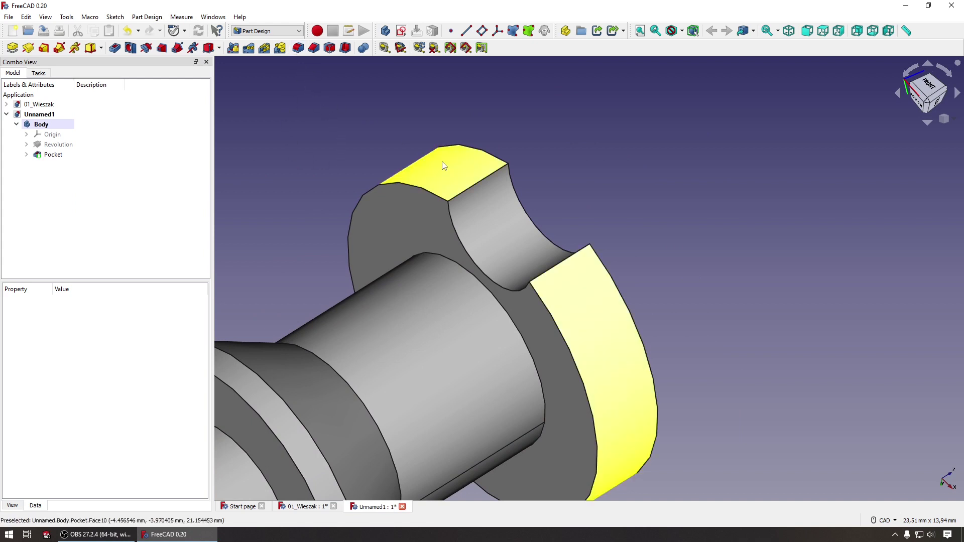
click(478, 182)
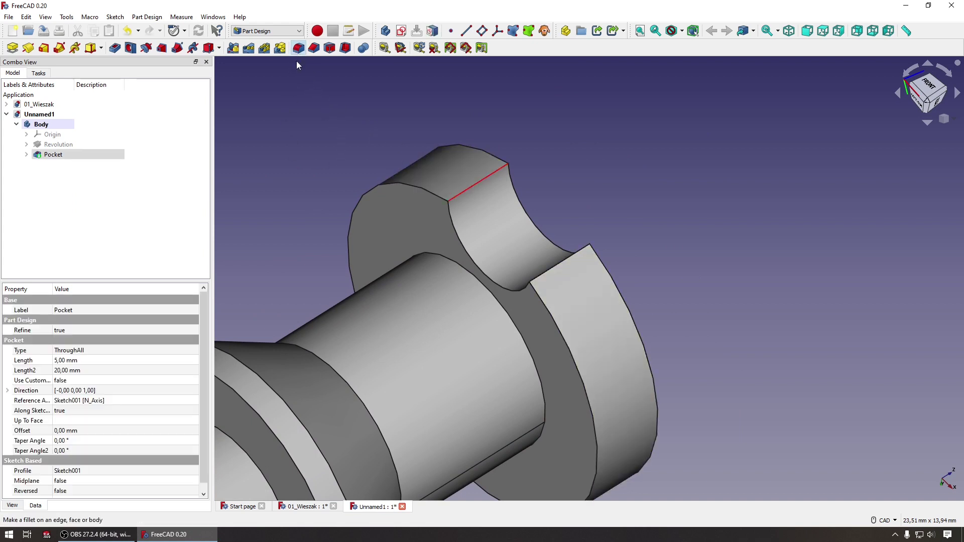
Fillet the two edges where the notch meets the rim with radius 0,5 mm
click(297, 48)
mouse_move(419, 208)
middle_down()
mouse_move(600, 297)
mouse_move(628, 321)
middle_up()
click(67, 133)
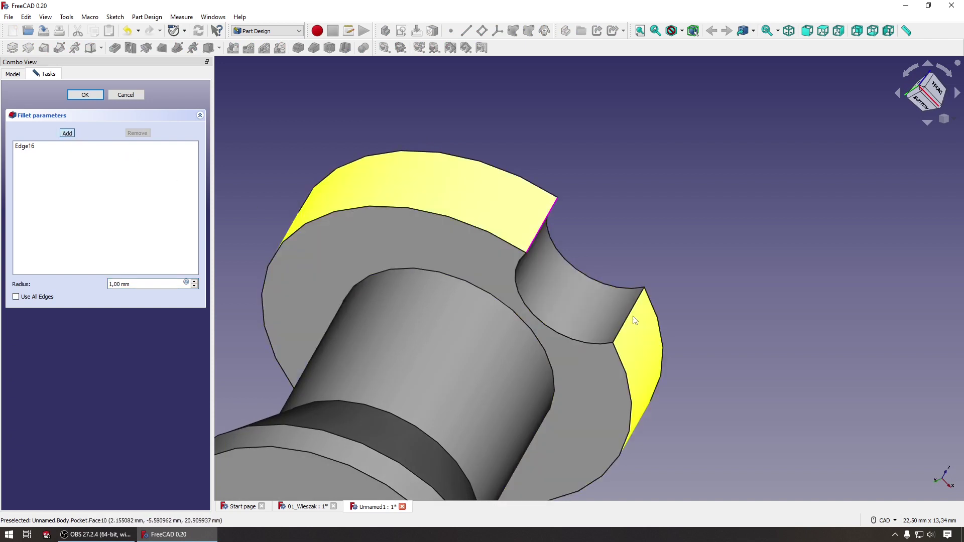
click(629, 323)
triple_click(136, 281)
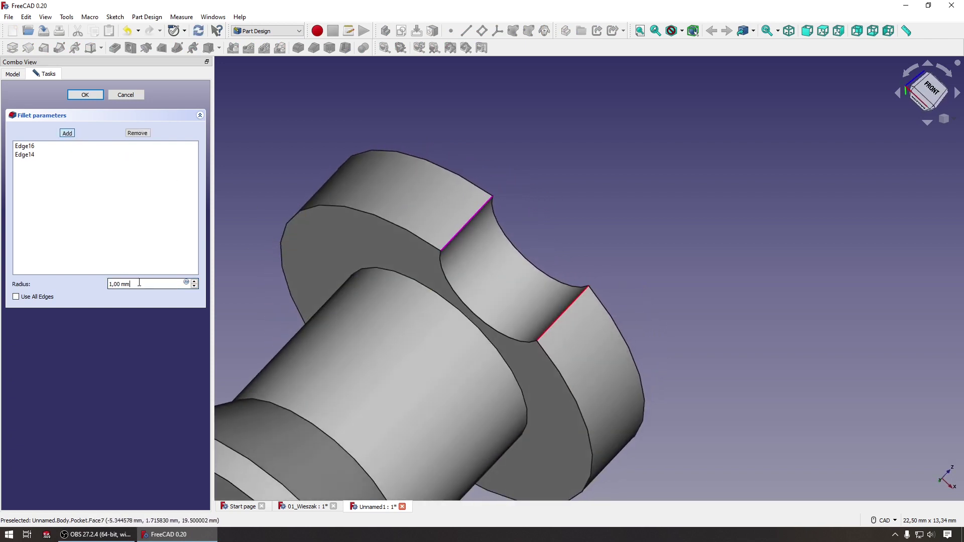
text(0,5)
key(Return)
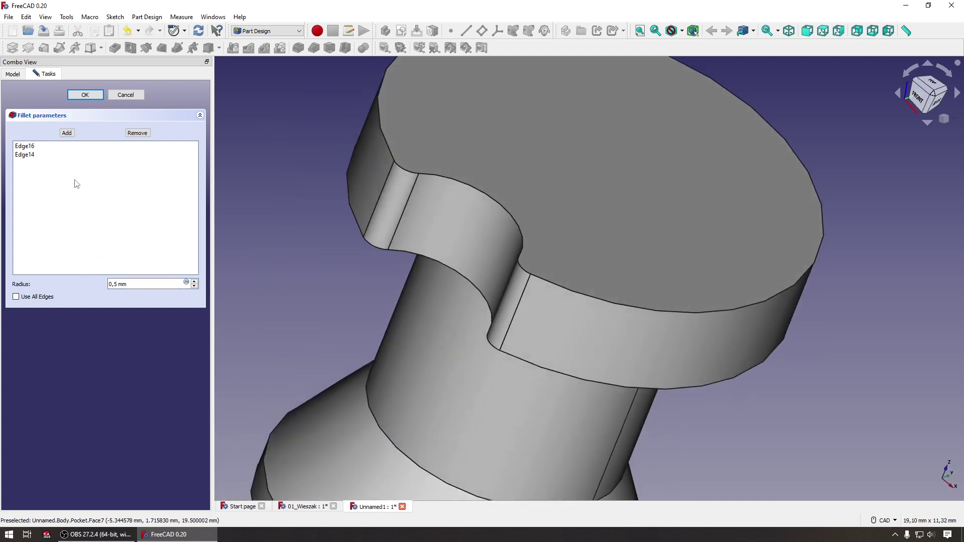
click(86, 95)
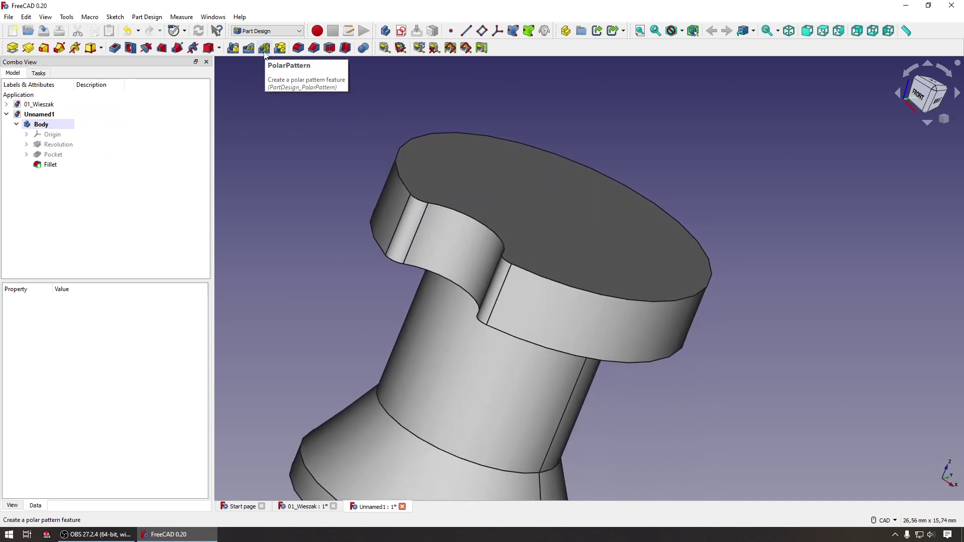
Polar-pattern the Pocket and Fillet 4 times around the Base Z axis
click(265, 50)
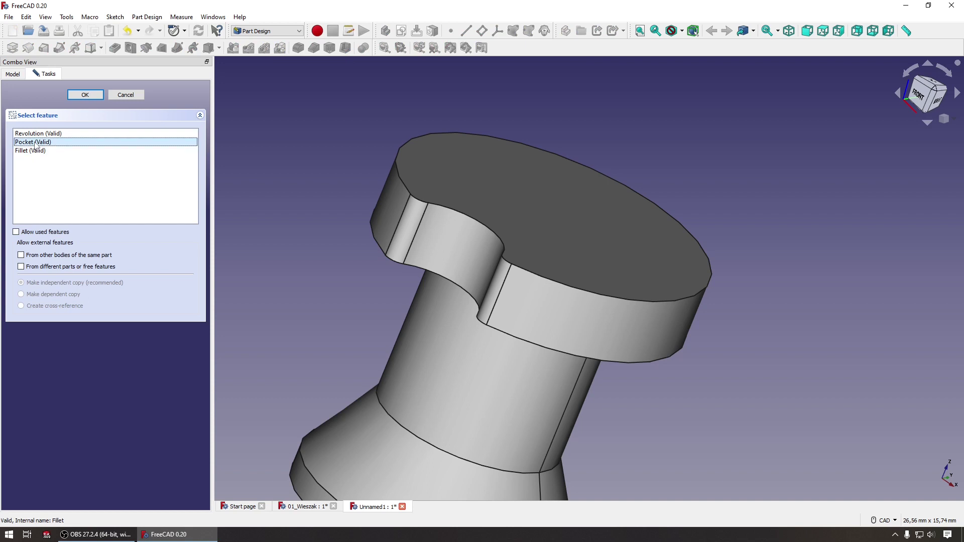
click(36, 151)
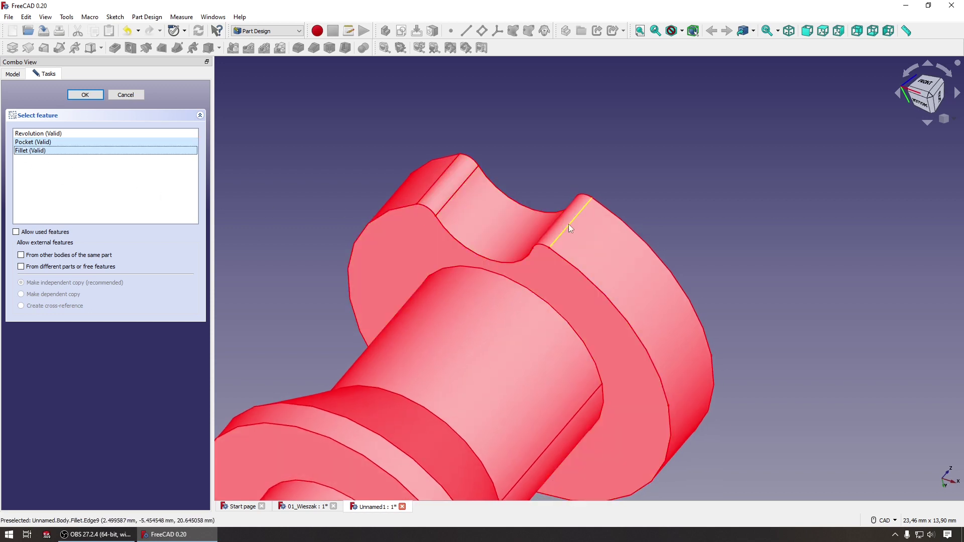
scroll(568, 226, up, 2)
scroll(569, 237, down, 1)
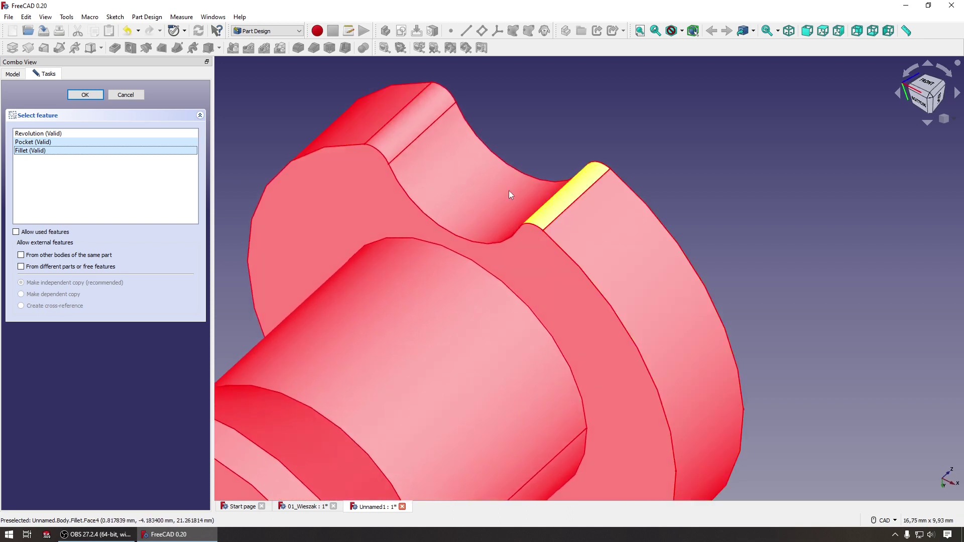
scroll(508, 191, down, 1)
click(94, 95)
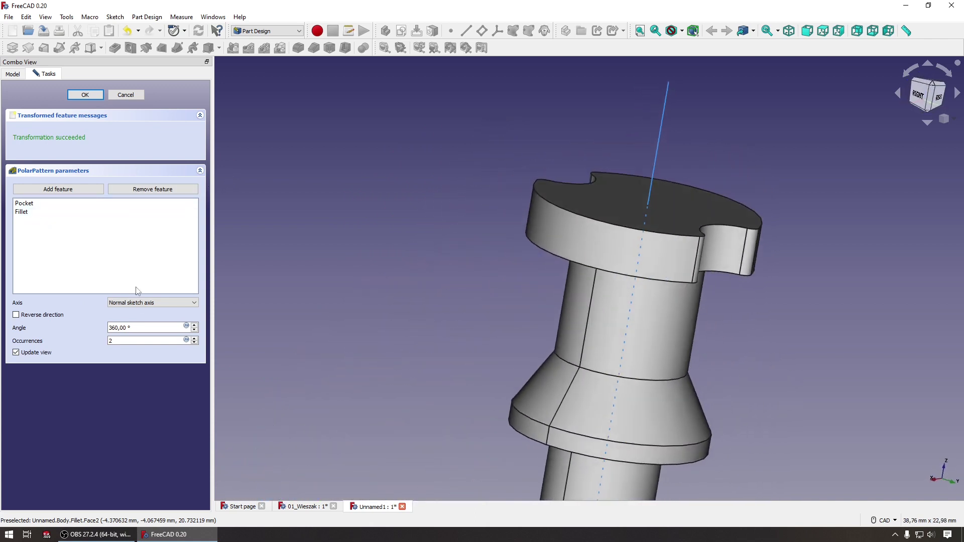
click(143, 302)
click(142, 308)
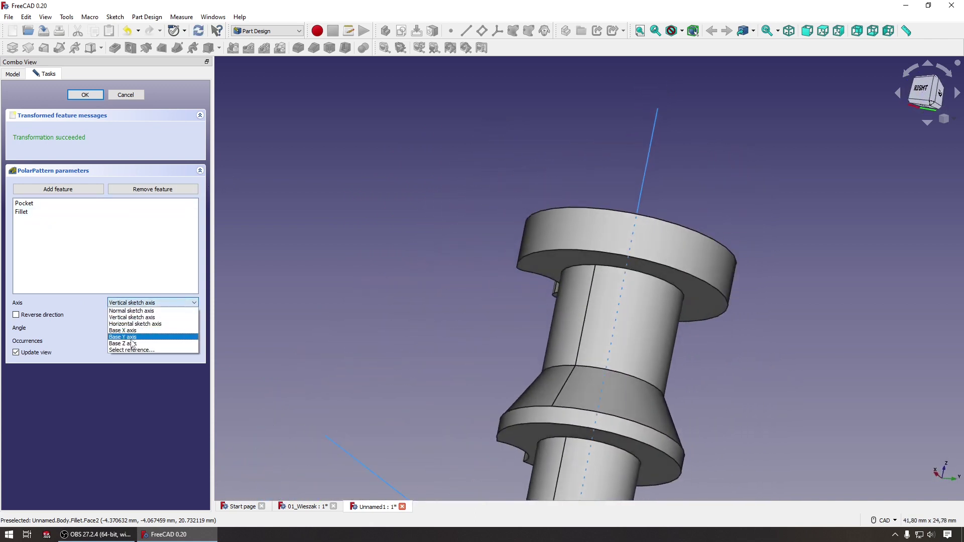
click(132, 344)
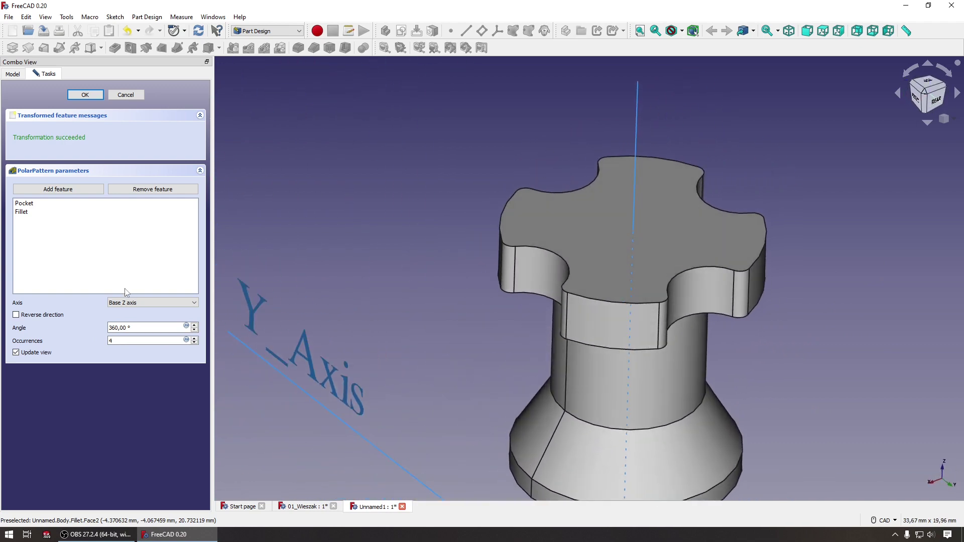
click(98, 95)
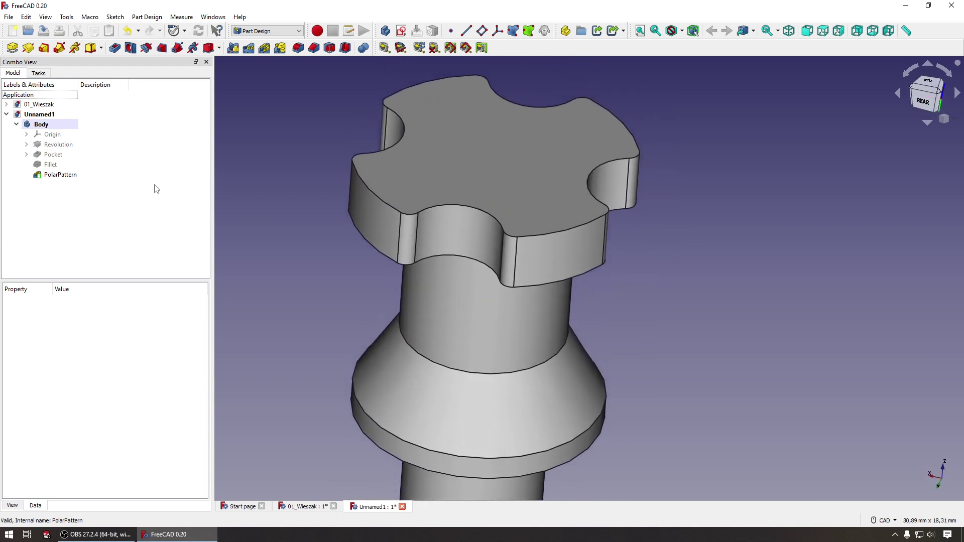
Fillet the head-to-shaft edge and a second head edge with a 1 mm radius
click(550, 232)
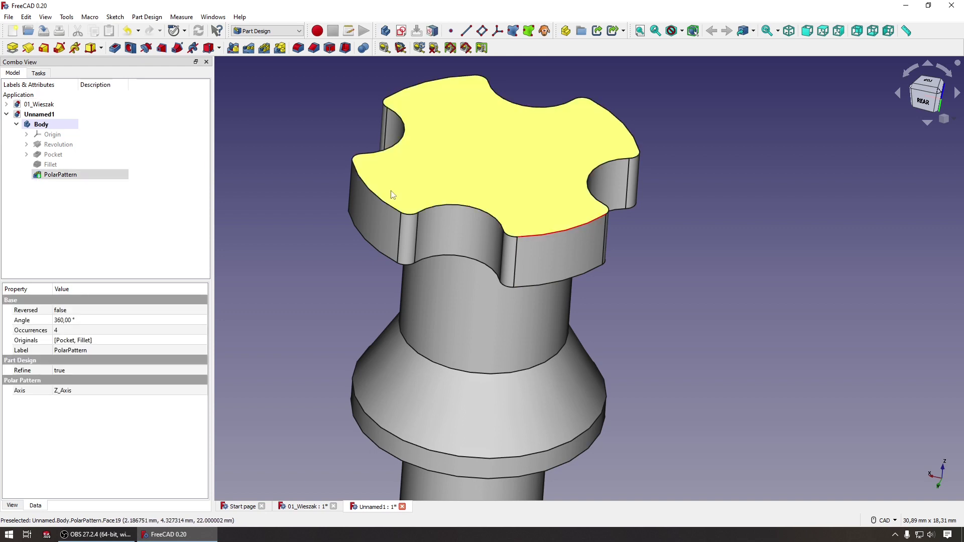
click(298, 49)
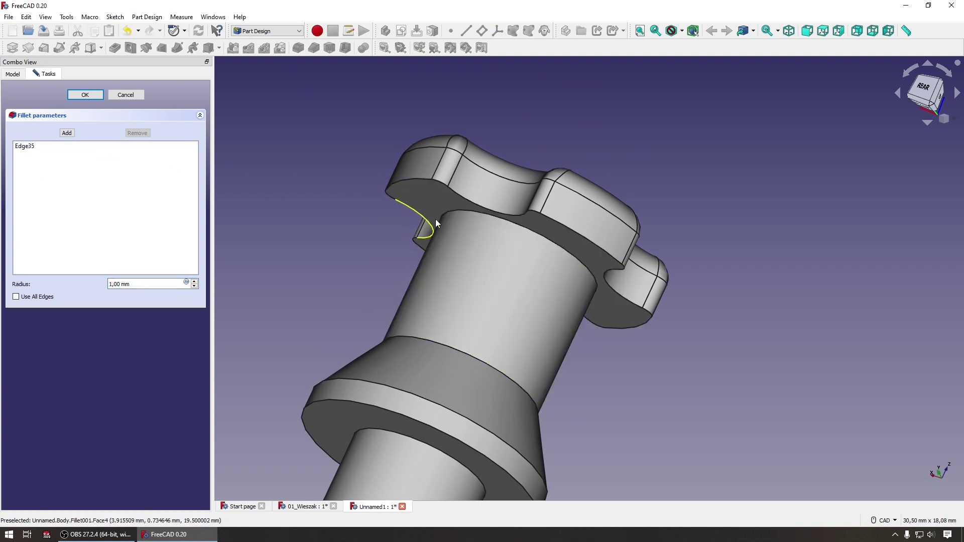
click(462, 210)
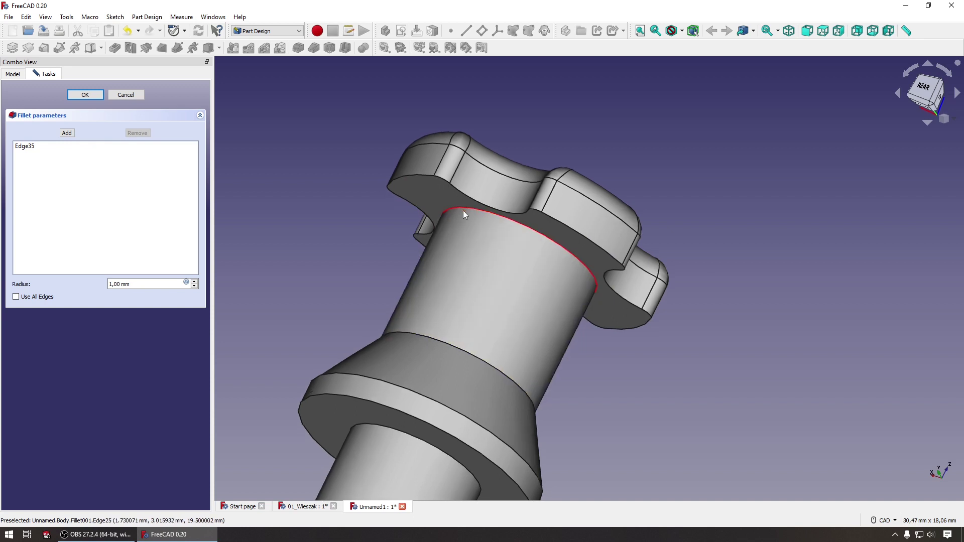
middle_drag(463, 210, 409, 116)
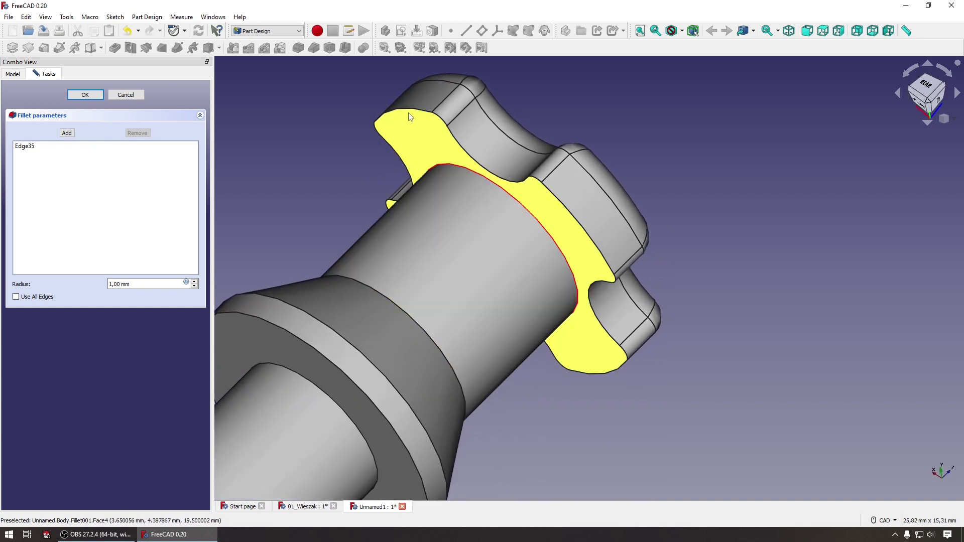
middle_drag(417, 110, 390, 185)
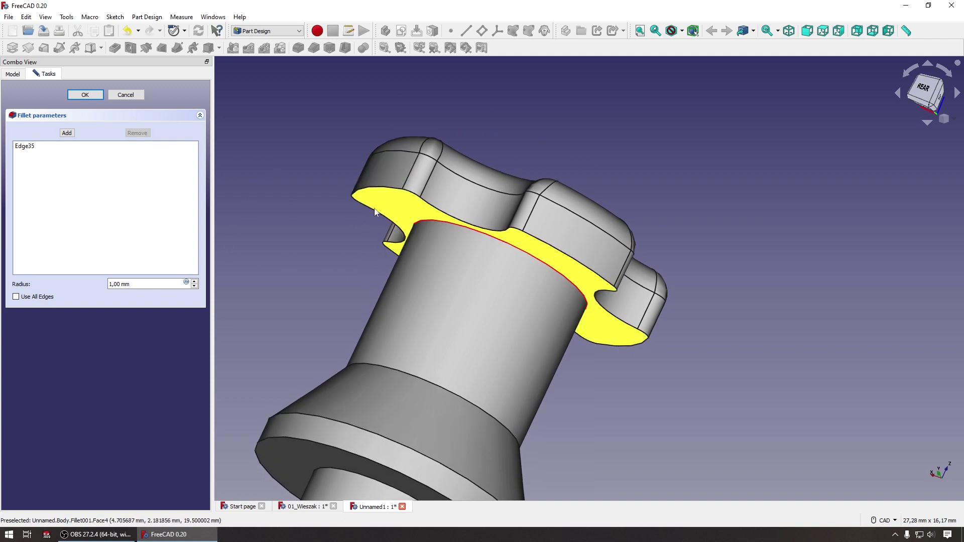
middle_drag(375, 210, 387, 188)
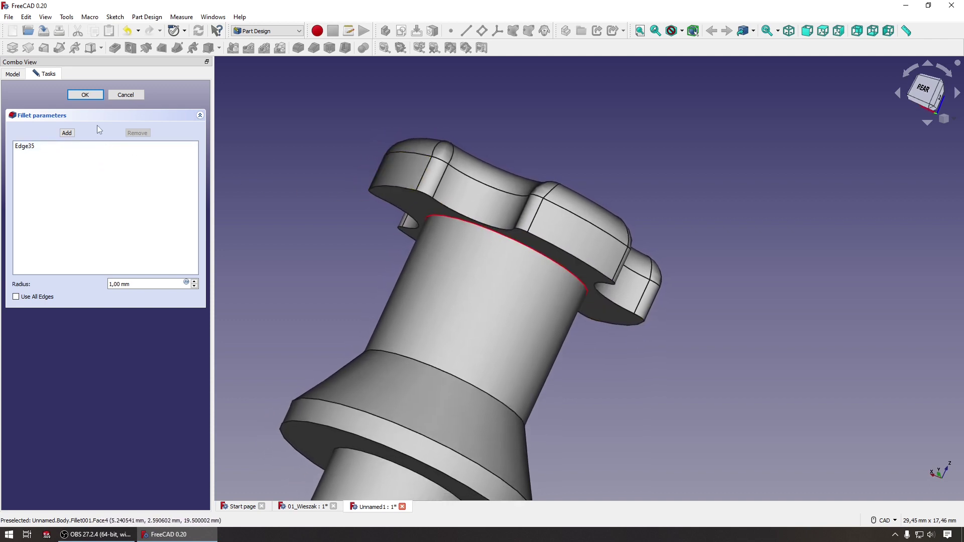
click(67, 134)
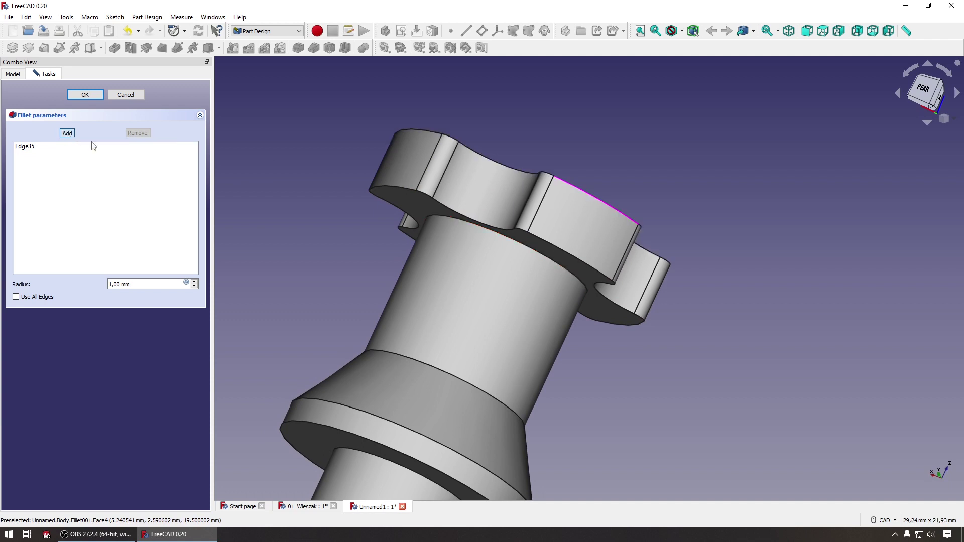
click(447, 213)
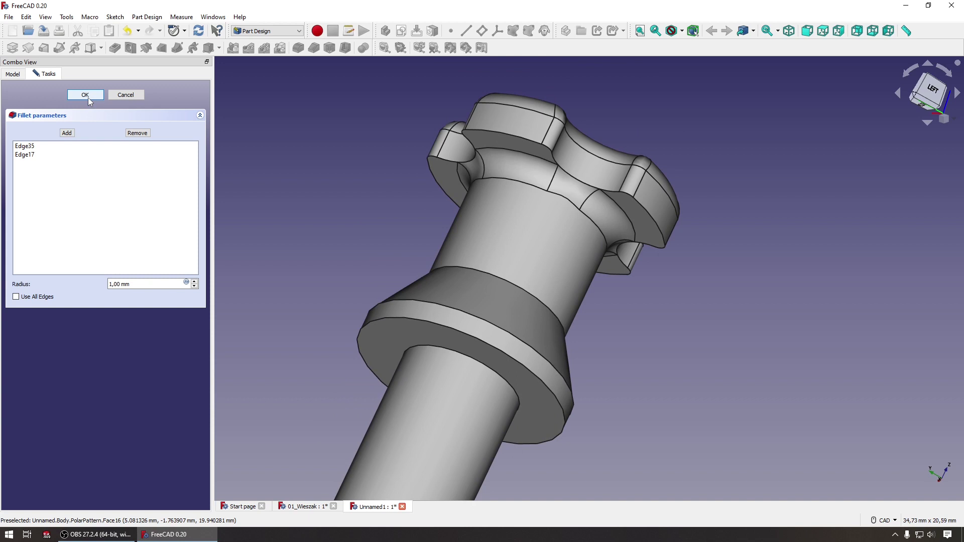
click(85, 94)
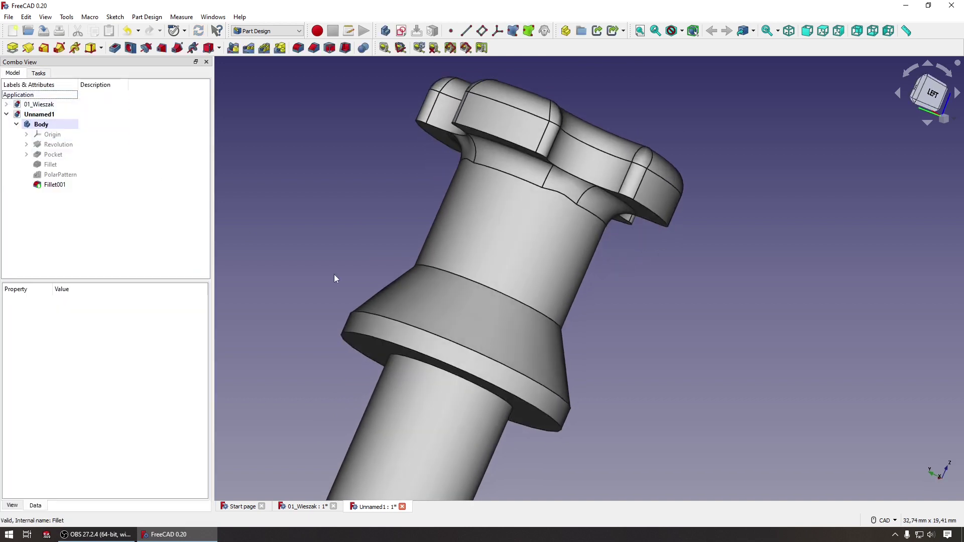
Round the shaft-to-flare edge with a 5 mm fillet
click(458, 273)
middle_drag(454, 272, 282, 221)
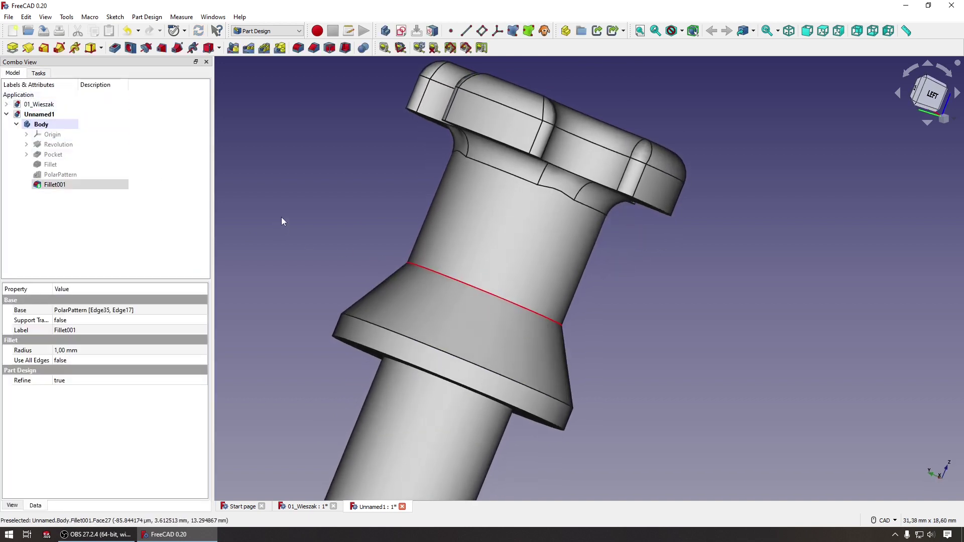
click(302, 51)
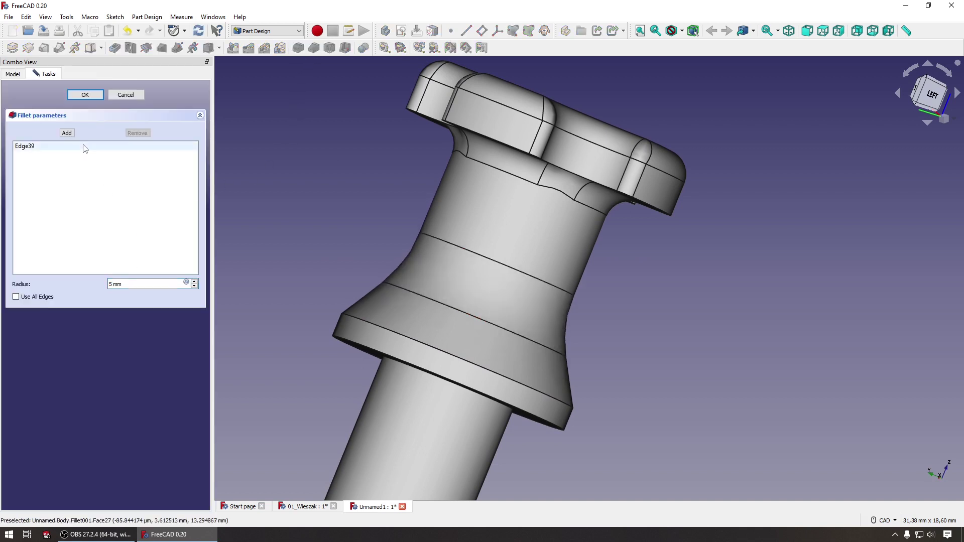
click(85, 95)
key(6)
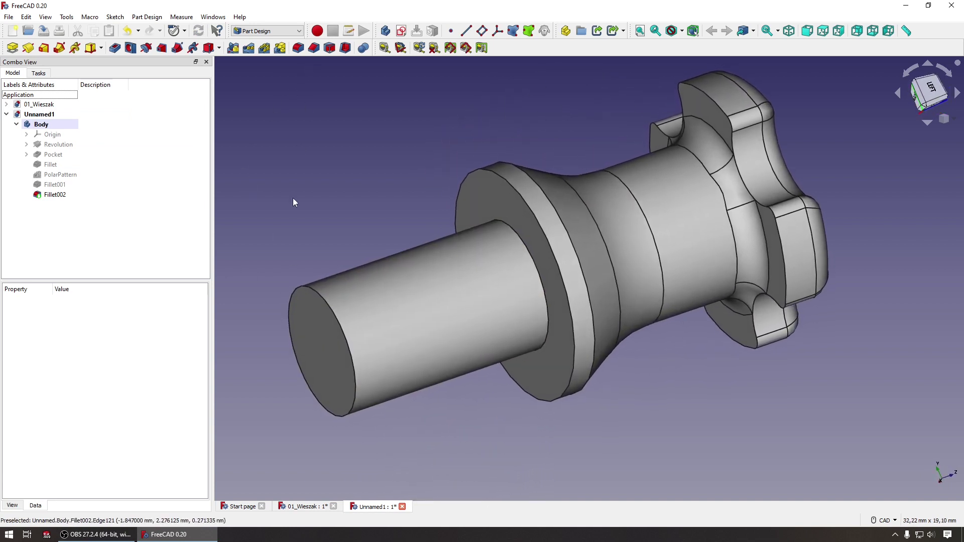
Chamfer the circular edge at the shaft's free end, size 1,5 mm
click(308, 285)
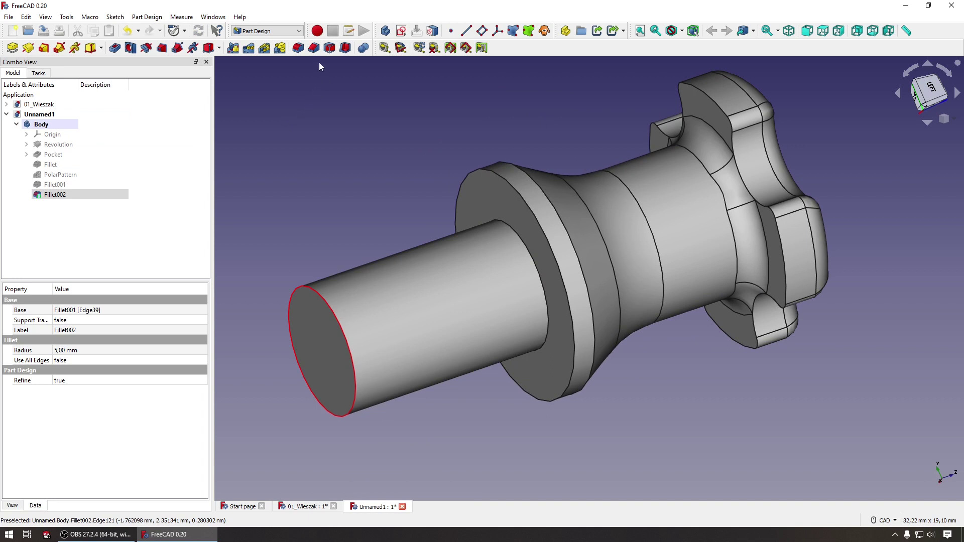
click(314, 49)
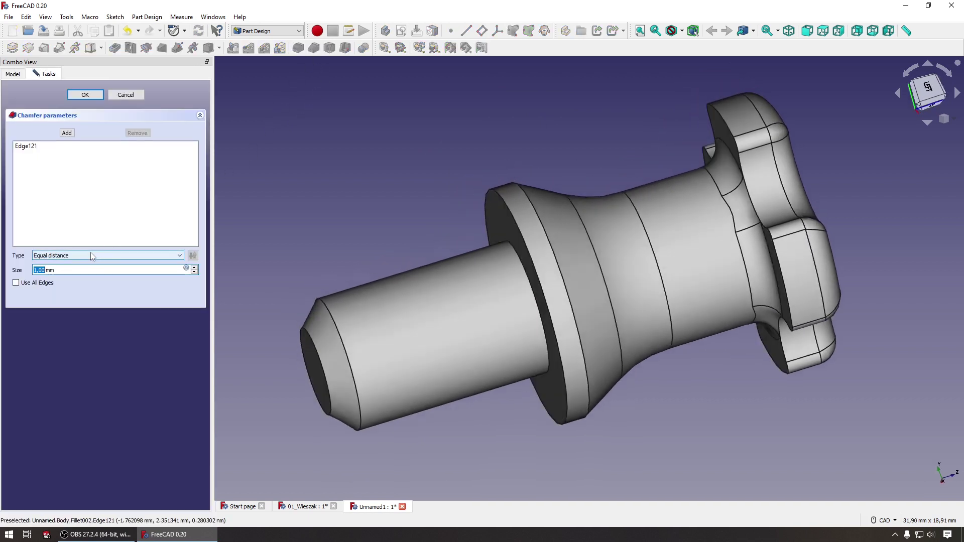
click(64, 271)
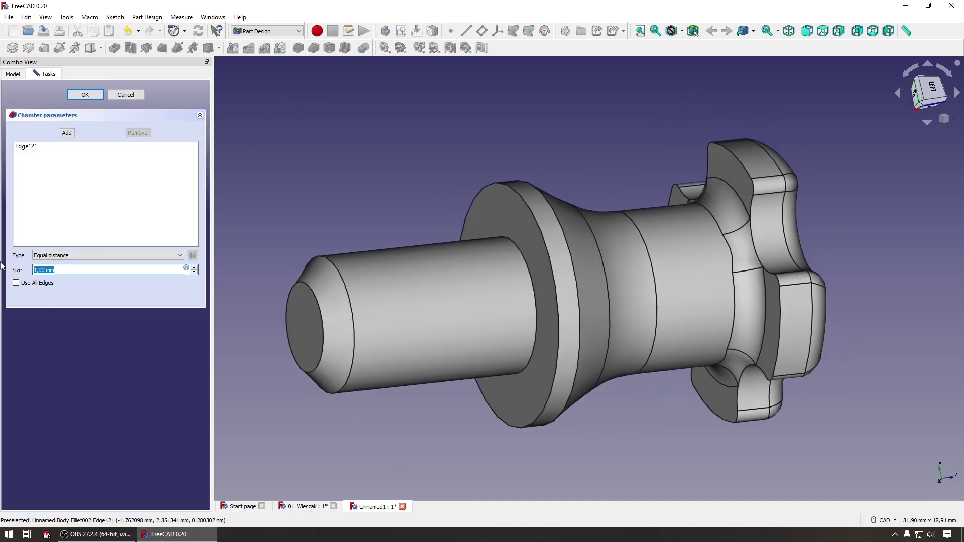
text(1,5)
key(Return)
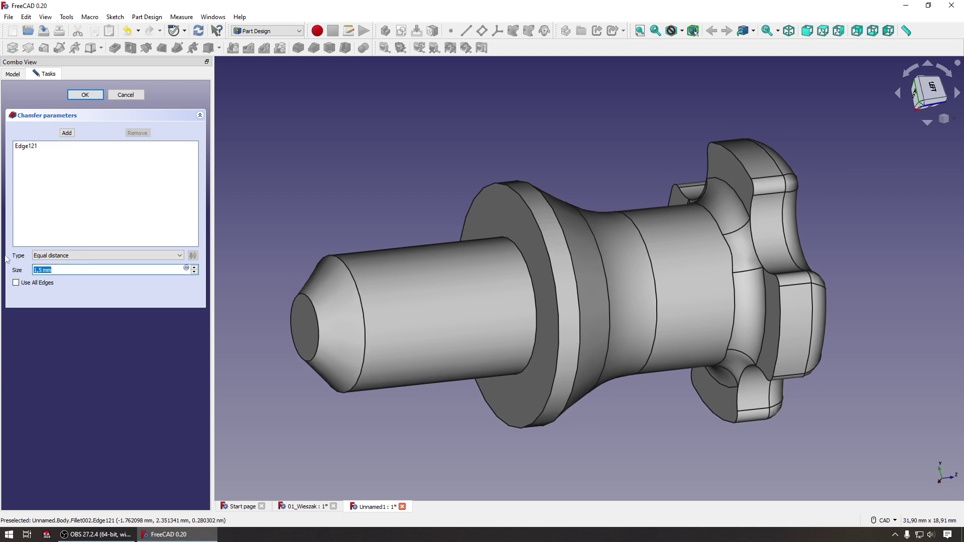
key(Return)
click(82, 95)
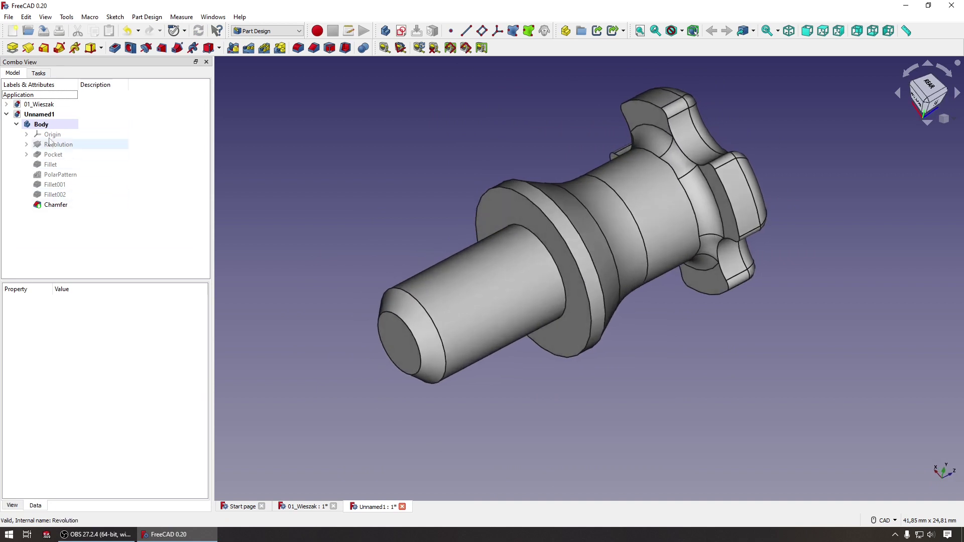
Apply random colours to the pin Body until it shows green
click(41, 124)
right_click(42, 125)
key(Escape)
click(87, 223)
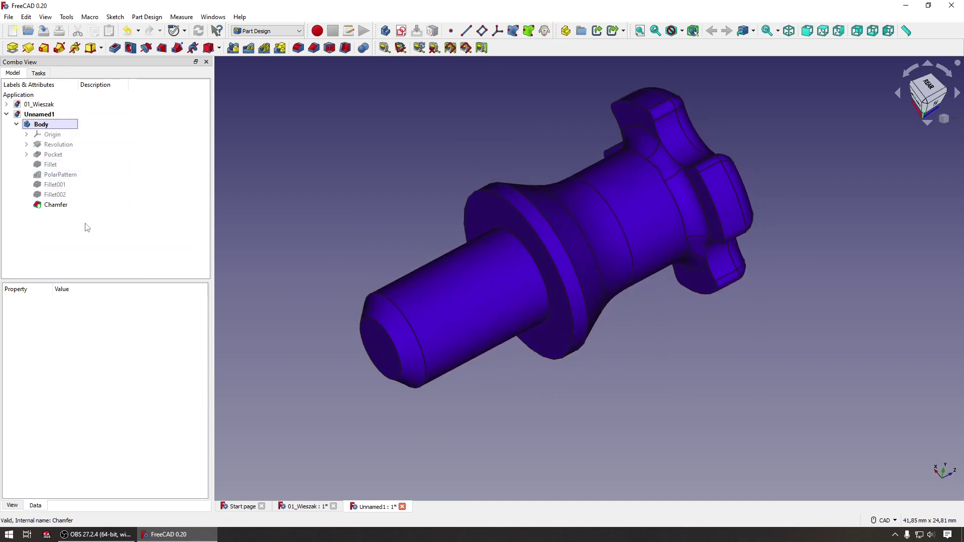
right_click(46, 126)
key(Escape)
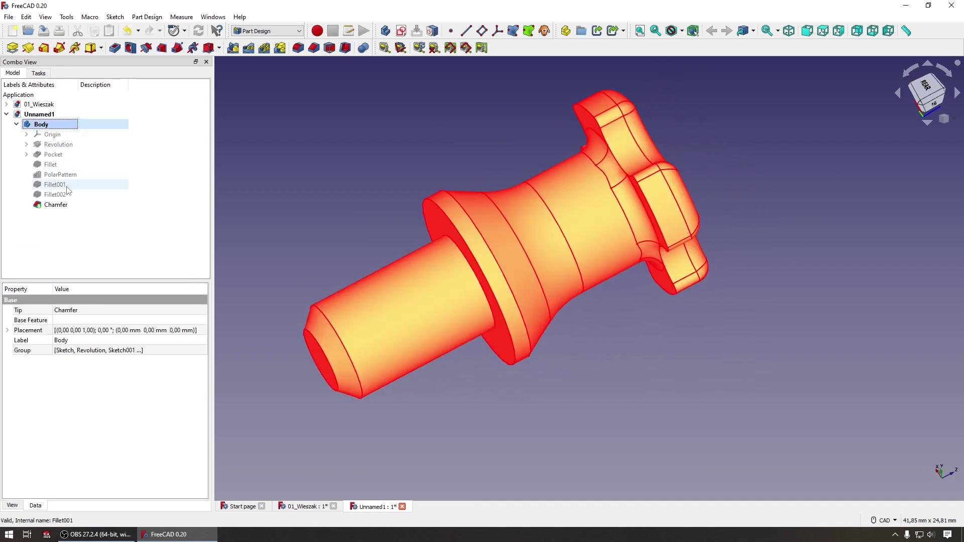
click(75, 205)
click(91, 226)
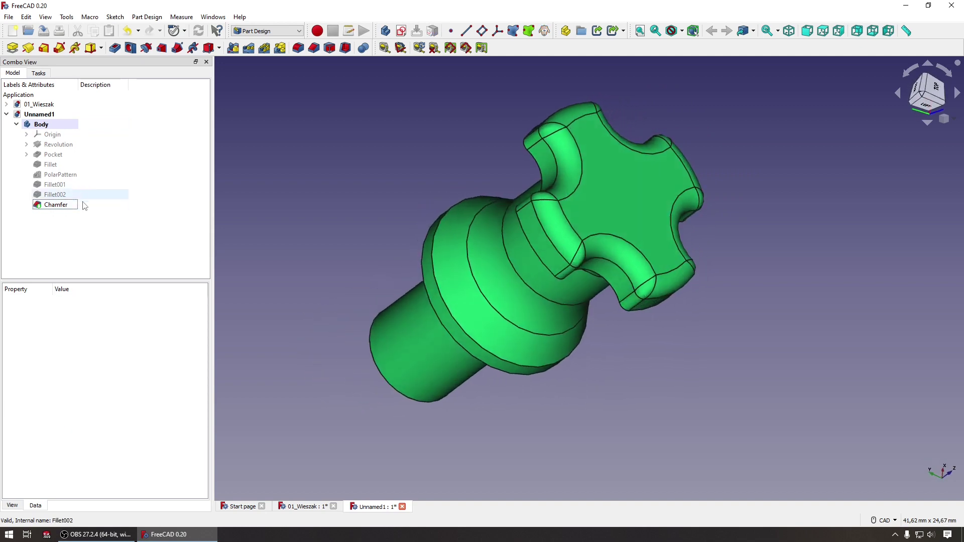
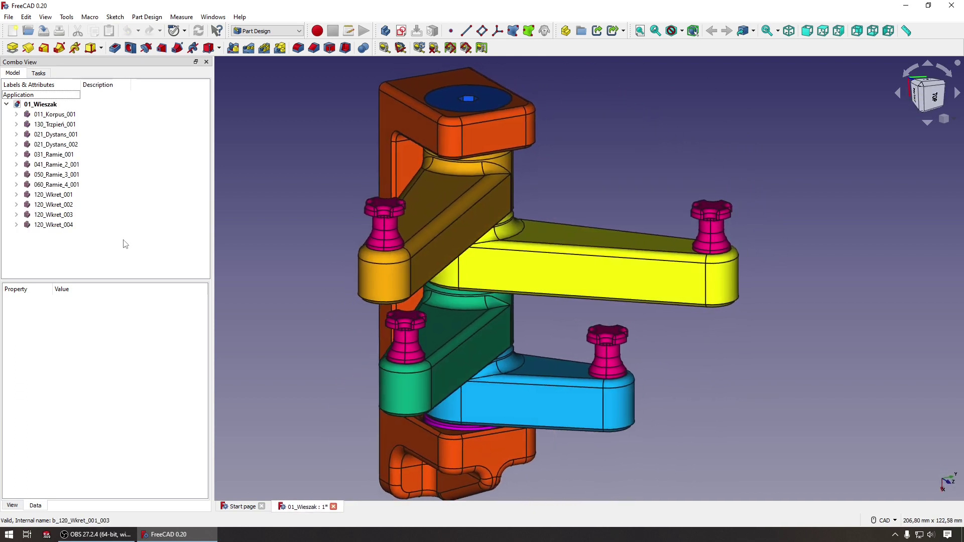
Hide and reshow the 011_Korpus_001 body, then view the assembly from below and isometrically
click(62, 117)
key(space)
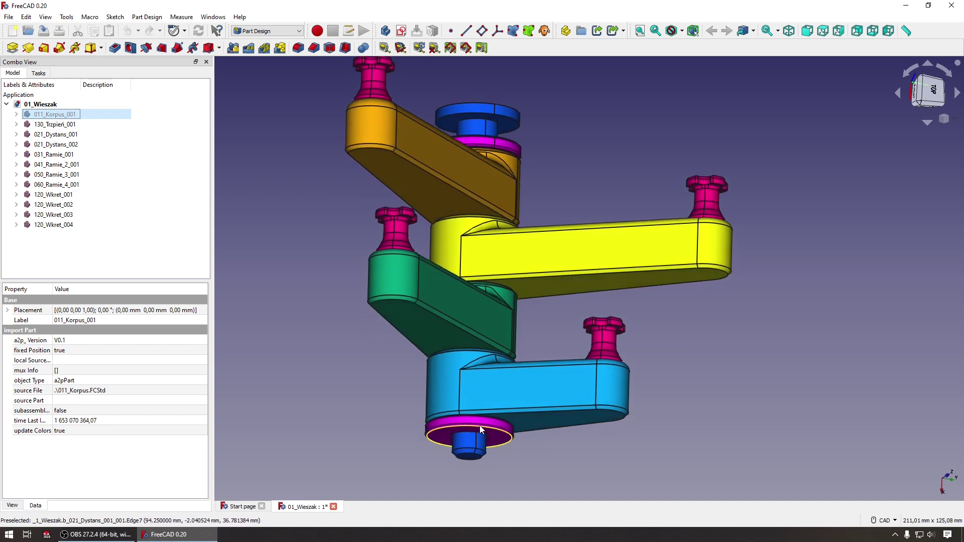
scroll(332, 307, up, 3)
scroll(331, 307, down, 3)
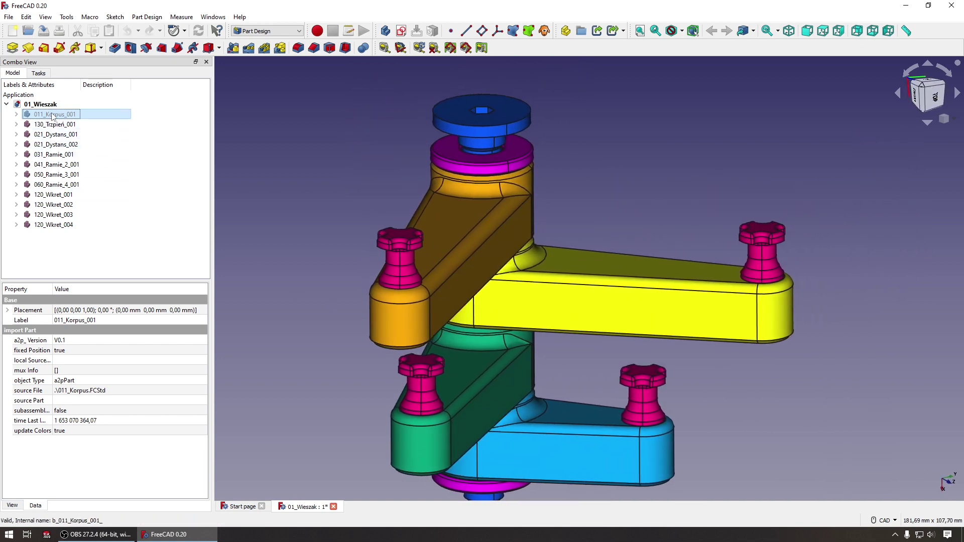
key(space)
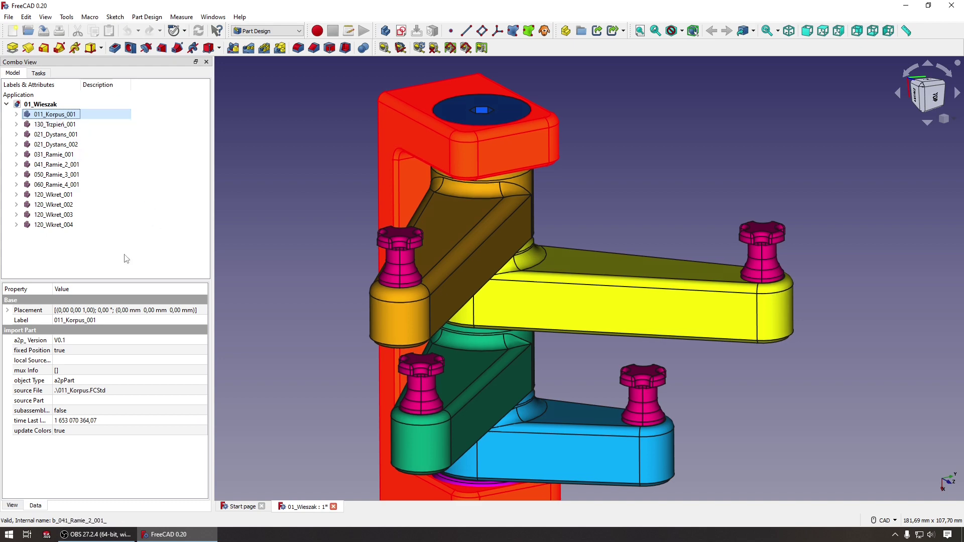
click(126, 257)
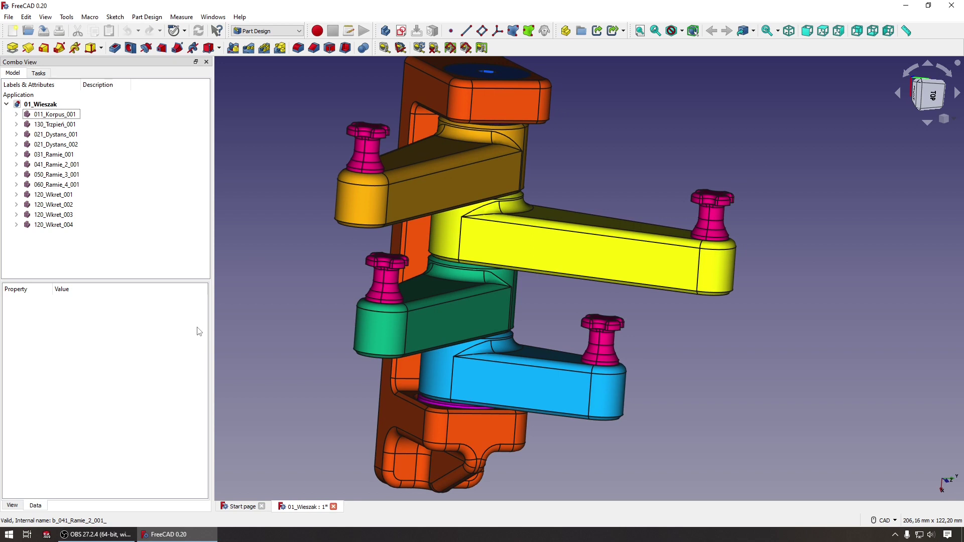
mouse_move(491, 445)
middle_down()
mouse_move(450, 265)
mouse_move(91, 344)
middle_up()
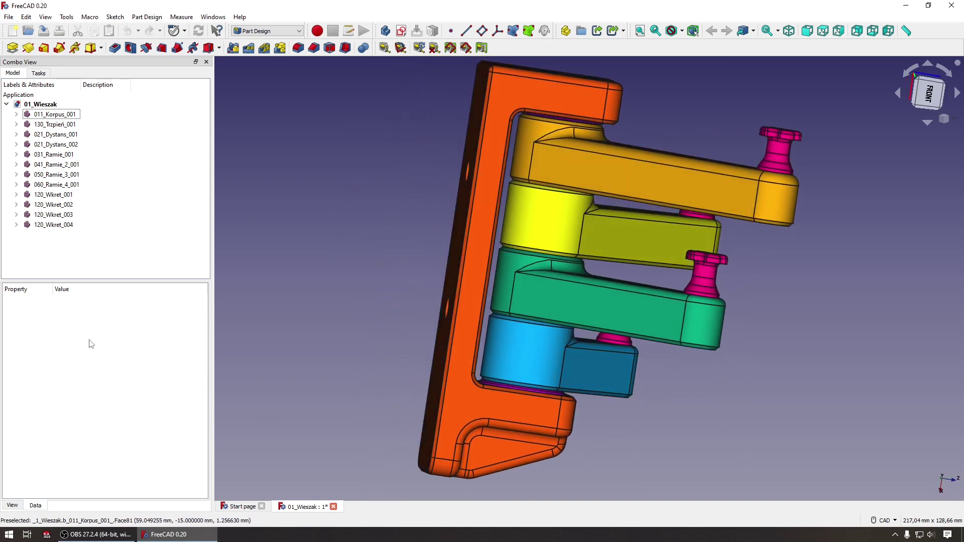
key(0)
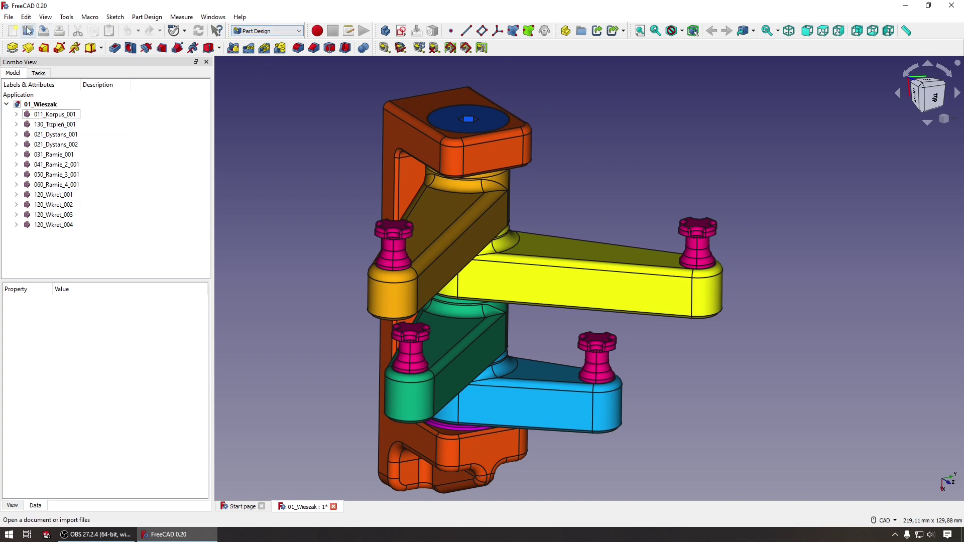
Create a new document with a body and an empty sketch on the XZ plane
click(11, 31)
click(401, 30)
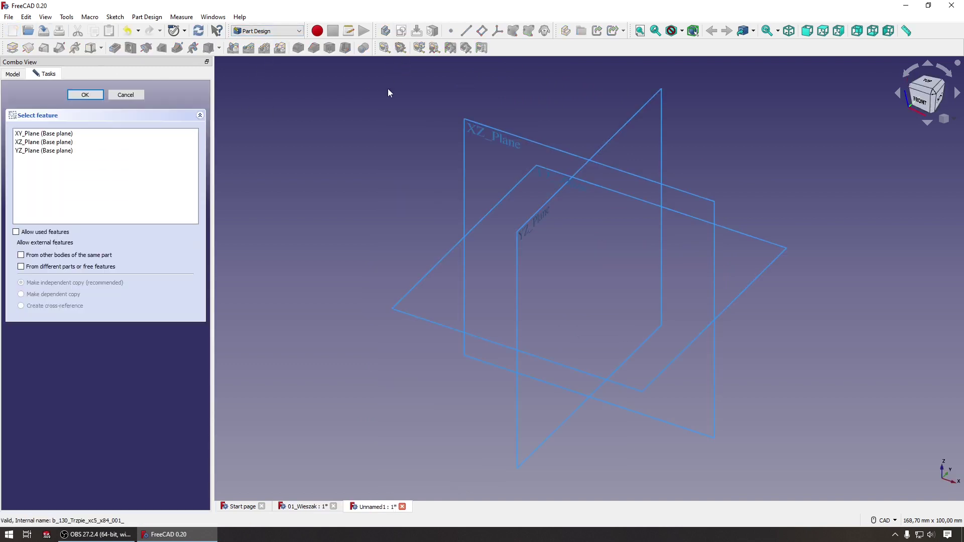
click(685, 189)
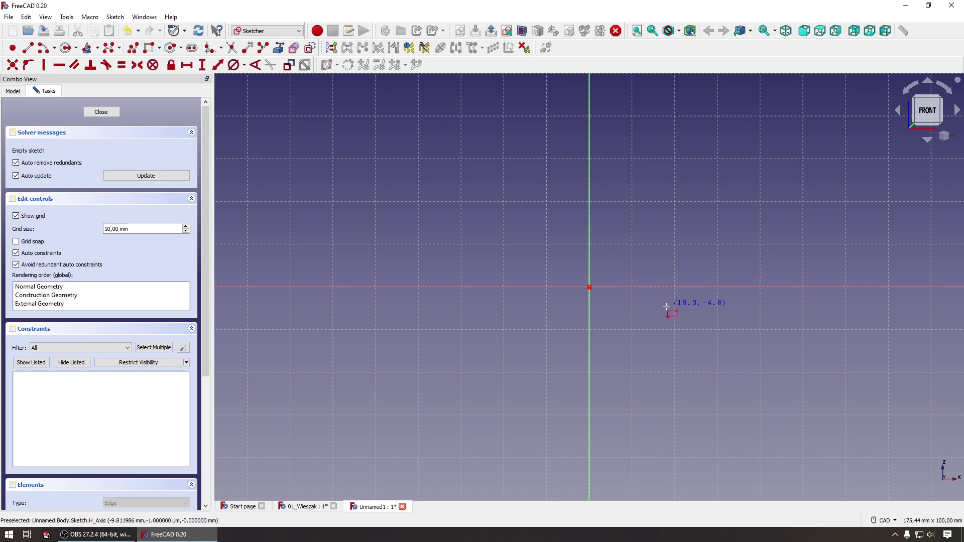
Draw a rectangle whose bottom edge lies on the horizontal axis, right of the origin
click(659, 287)
click(809, 251)
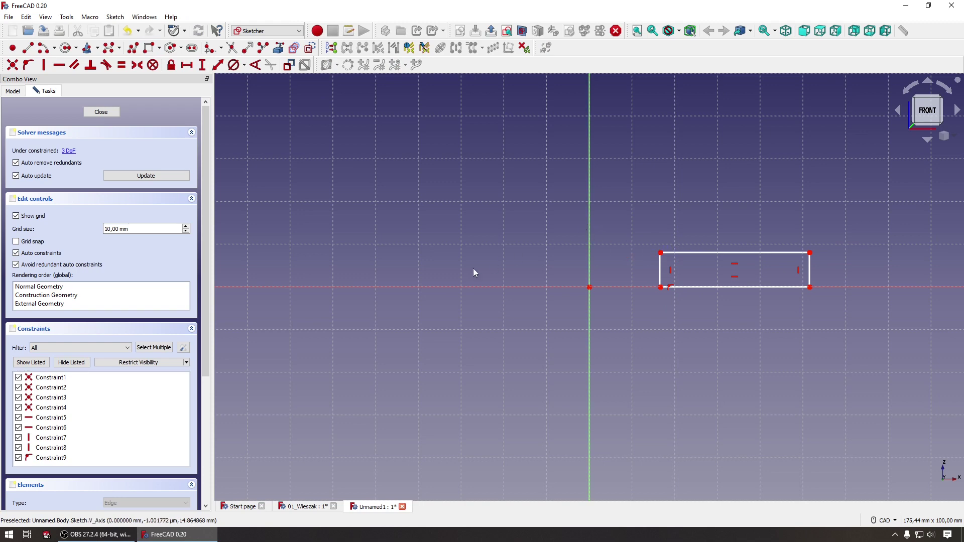
scroll(278, 266, up, 2)
scroll(245, 262, down, 4)
scroll(396, 266, up, 4)
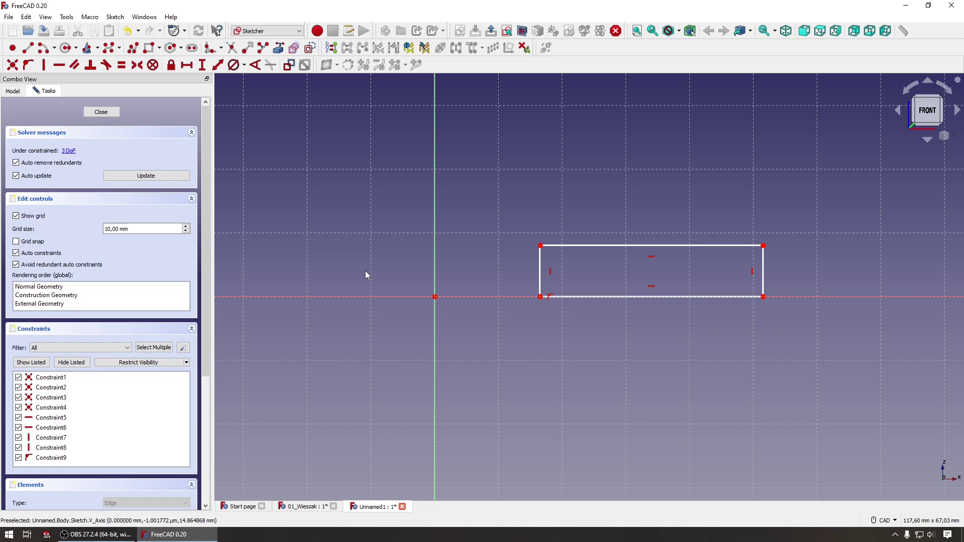
scroll(390, 235, down, 2)
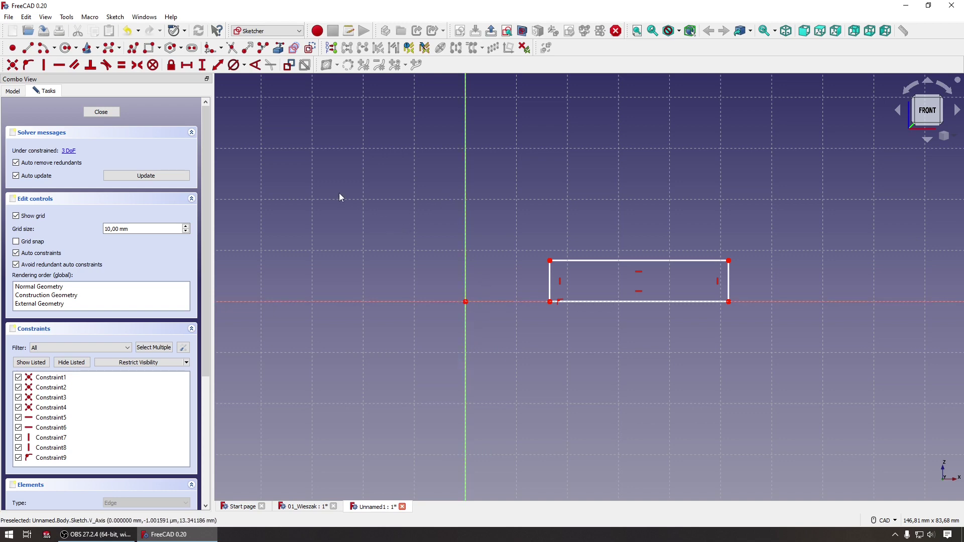
Constrain the rectangle's inner edge 4,5 mm horizontally from the origin
click(194, 69)
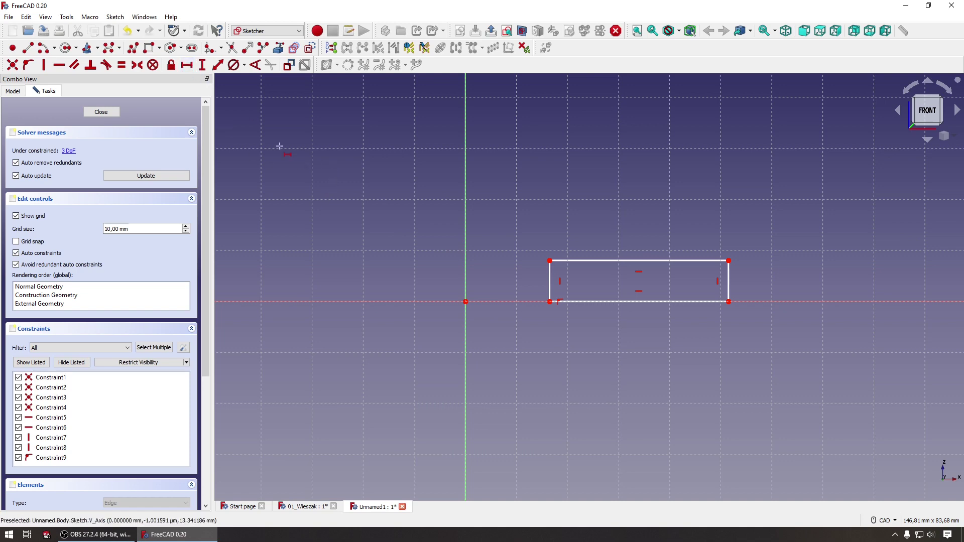
click(465, 302)
click(549, 260)
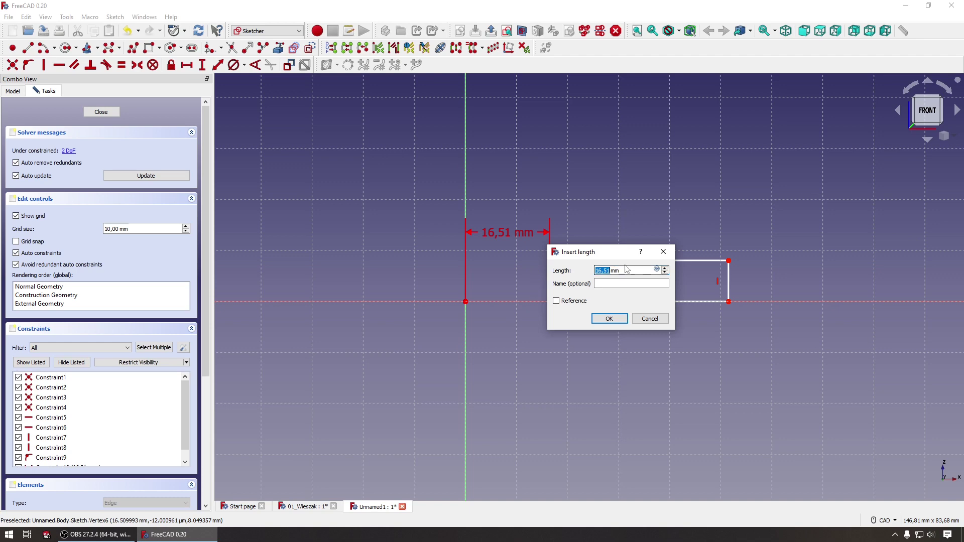
drag(613, 257, 695, 349)
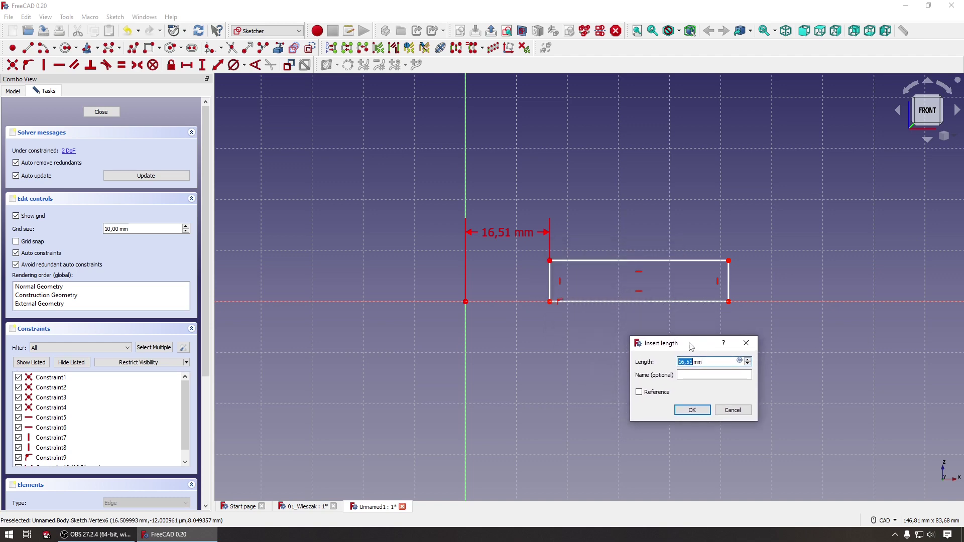
text(4,5)
key(Return)
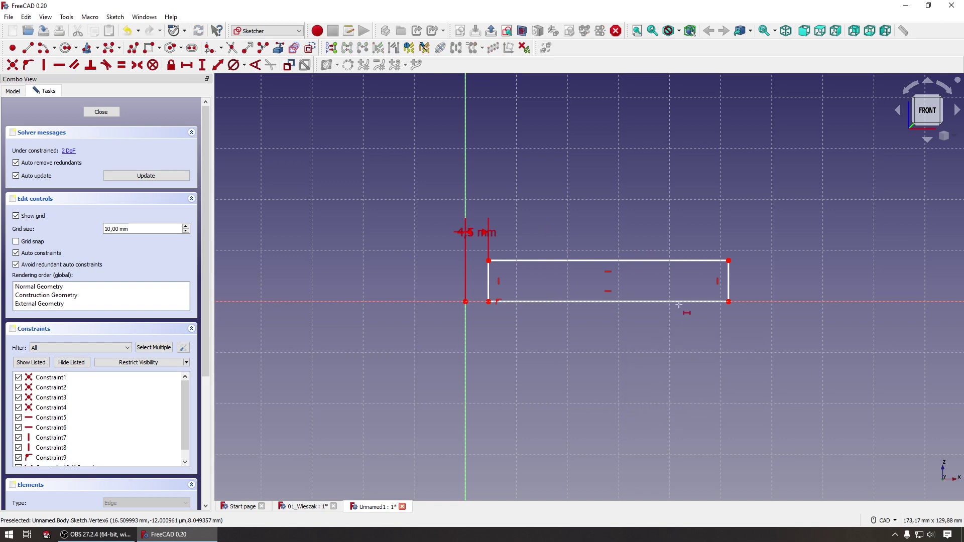
Constrain the outer edge 12,5 mm from the origin and move the labels left of the axis
click(567, 301)
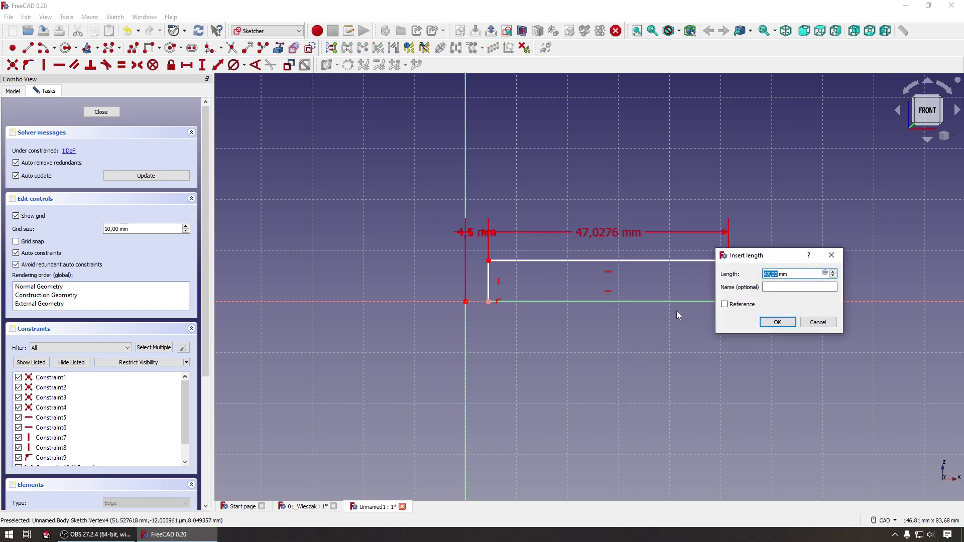
click(828, 325)
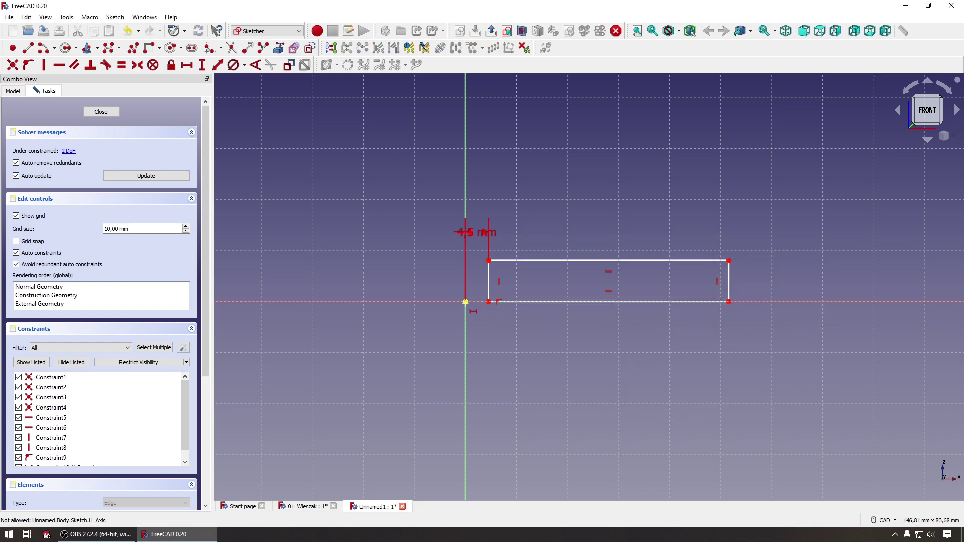
click(728, 261)
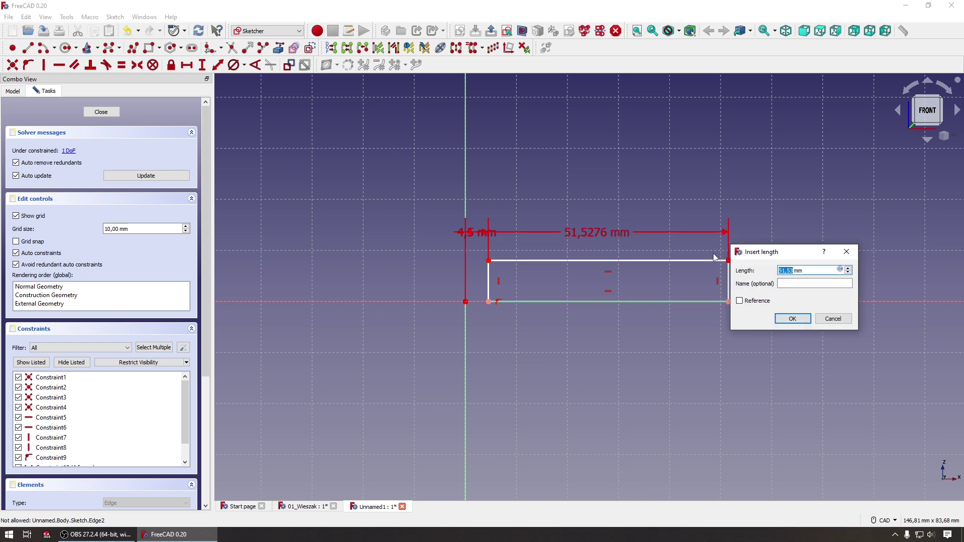
text(12,5)
key(Return)
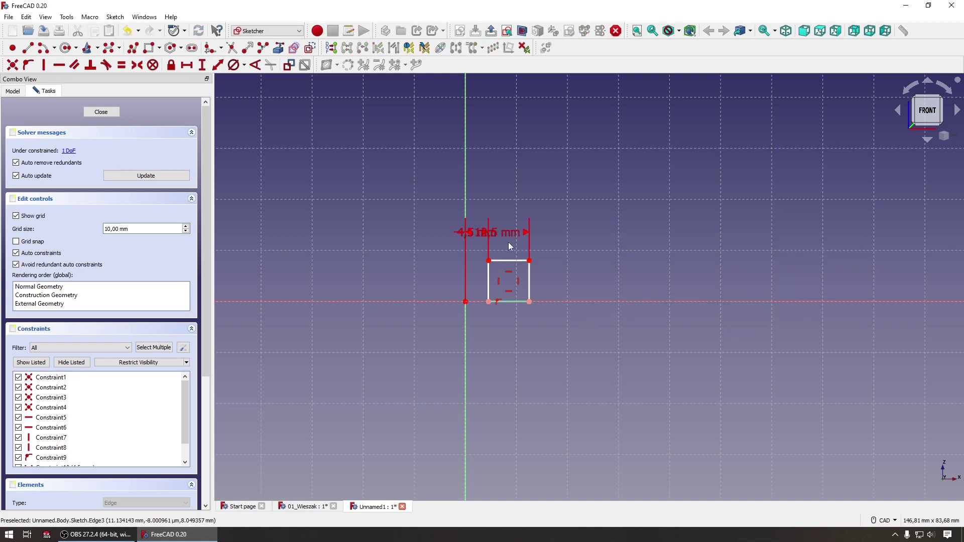
drag(497, 232, 497, 193)
drag(475, 226, 419, 221)
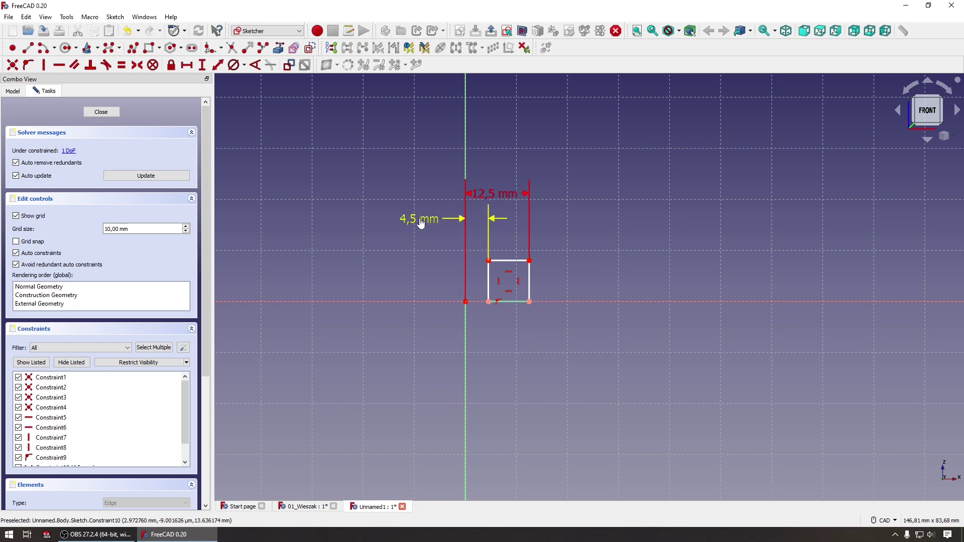
drag(491, 224, 410, 226)
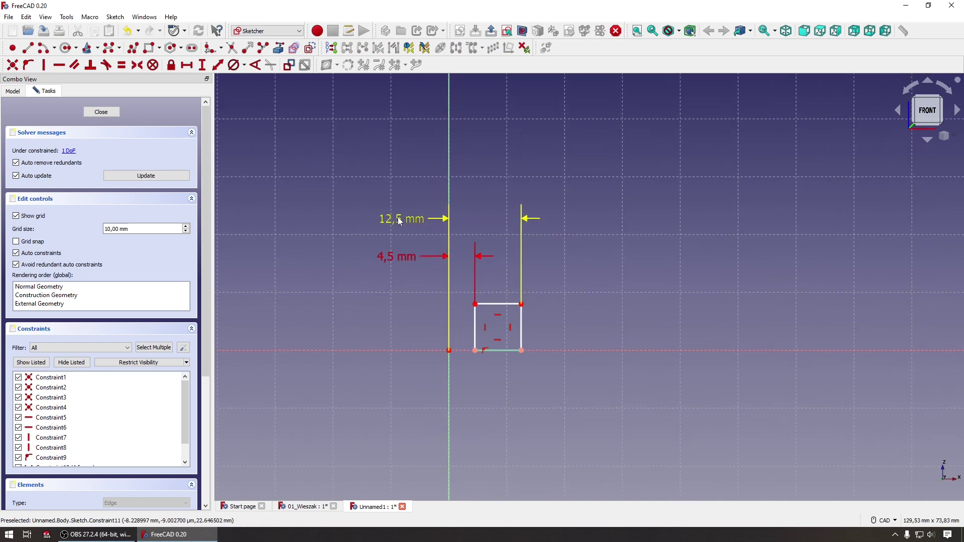
scroll(311, 170, up, 1)
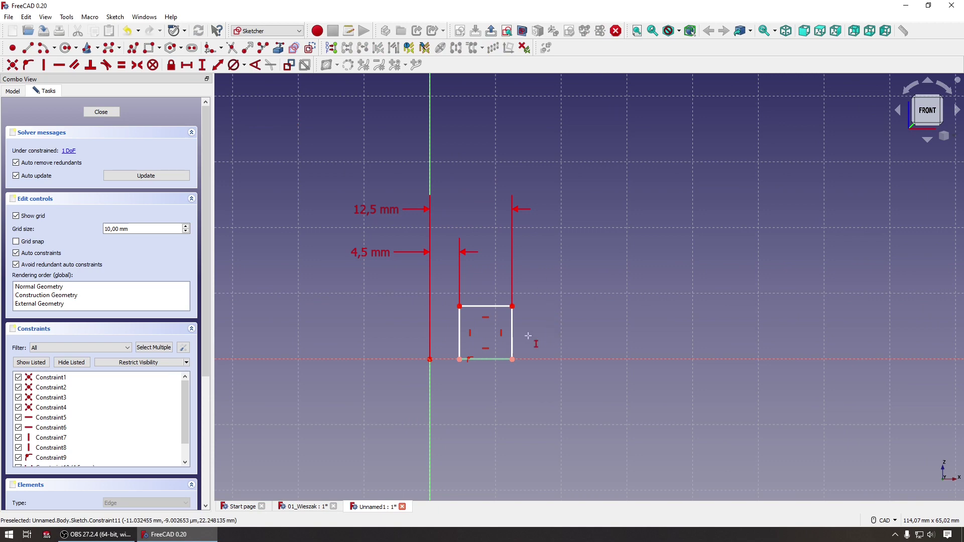
Constrain the rectangle's right edge to 3 mm height and close the sketch
click(512, 334)
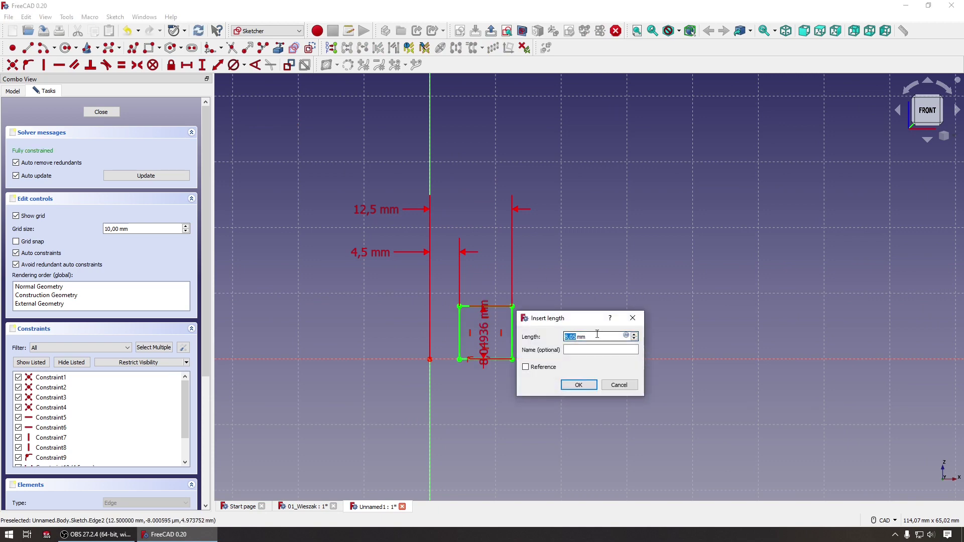
text(3)
key(Return)
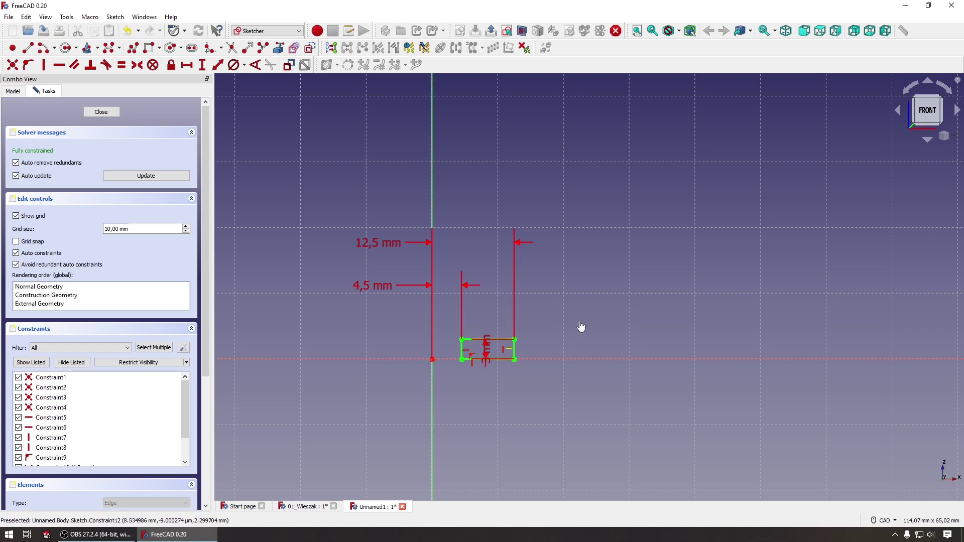
drag(487, 349, 564, 300)
mouse_move(564, 300)
middle_down()
mouse_move(475, 355)
mouse_move(525, 305)
mouse_move(543, 354)
middle_up()
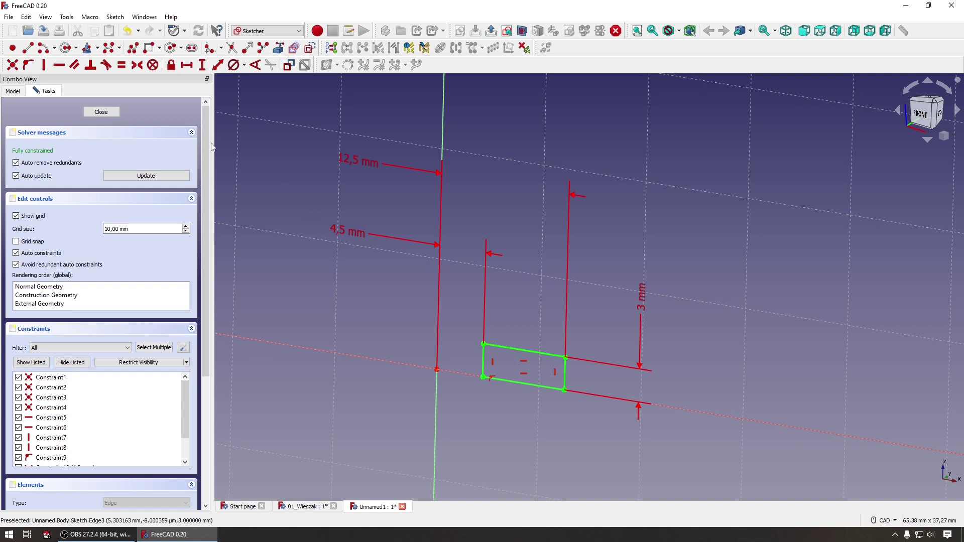
click(100, 112)
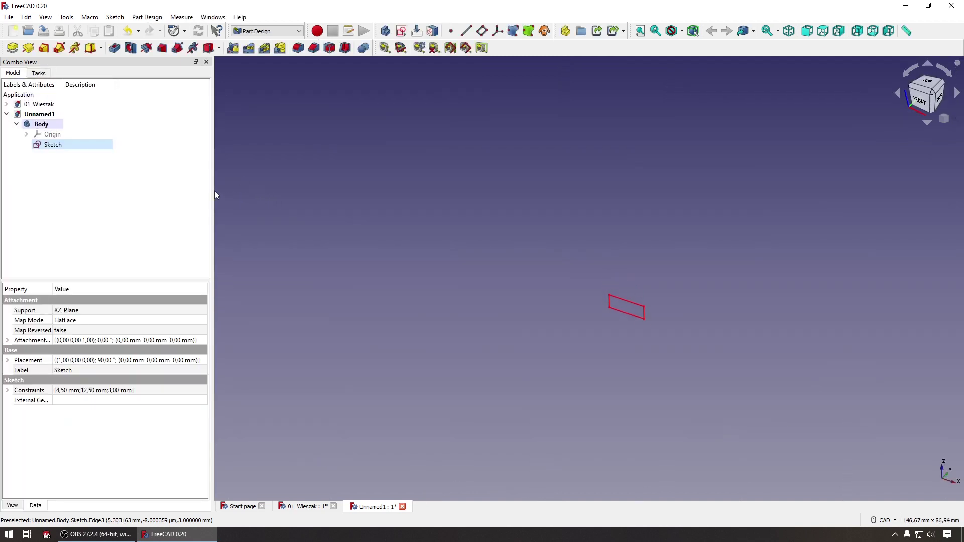
Revolve the sketch 360° around the Base Z axis into a flat washer ring
click(29, 48)
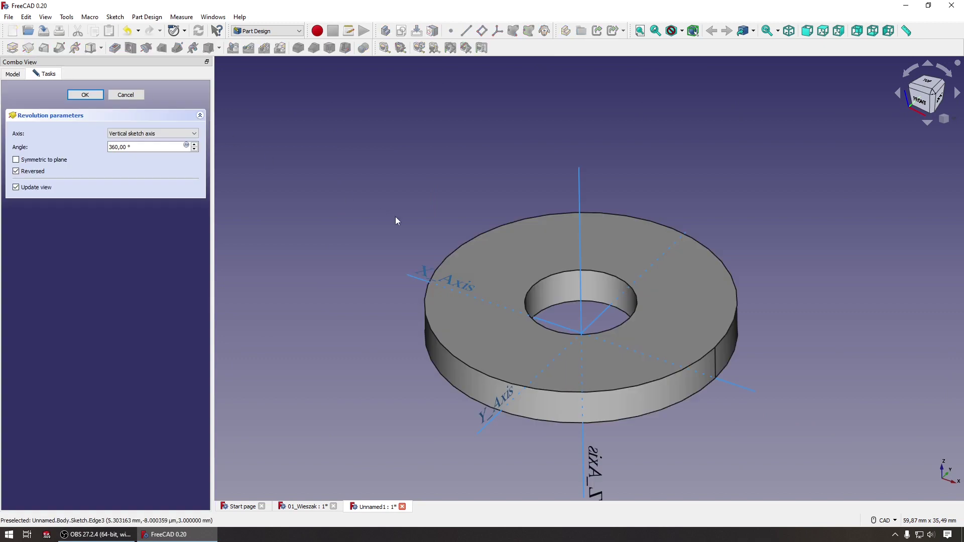
click(150, 133)
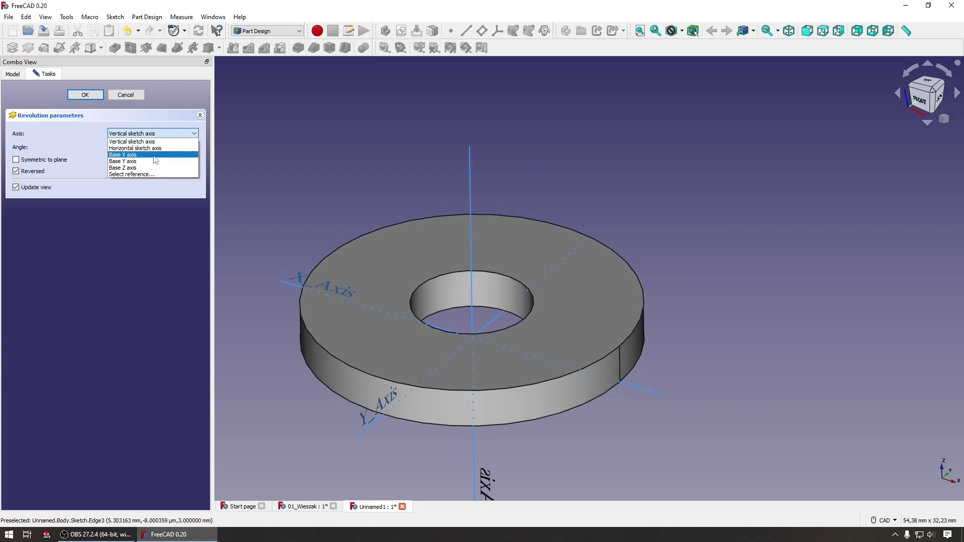
click(134, 168)
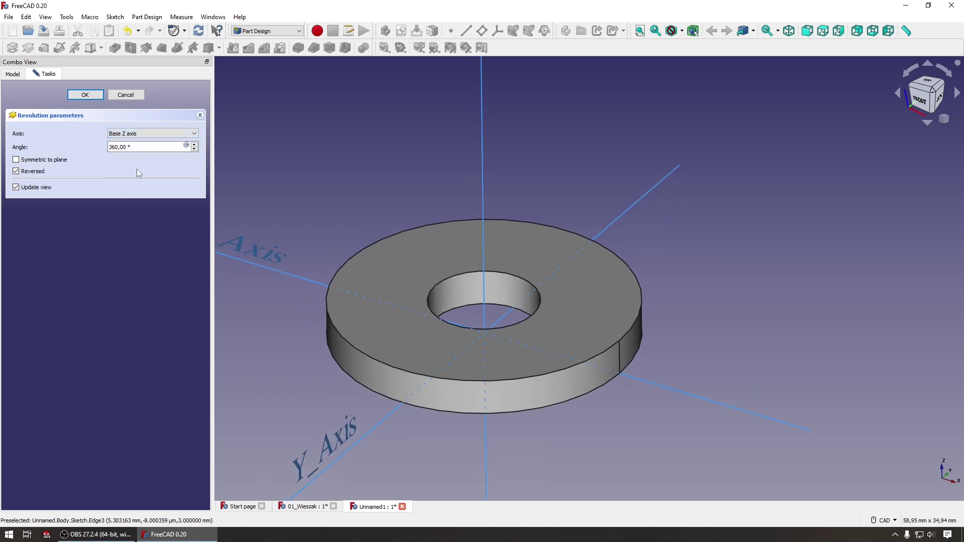
click(85, 95)
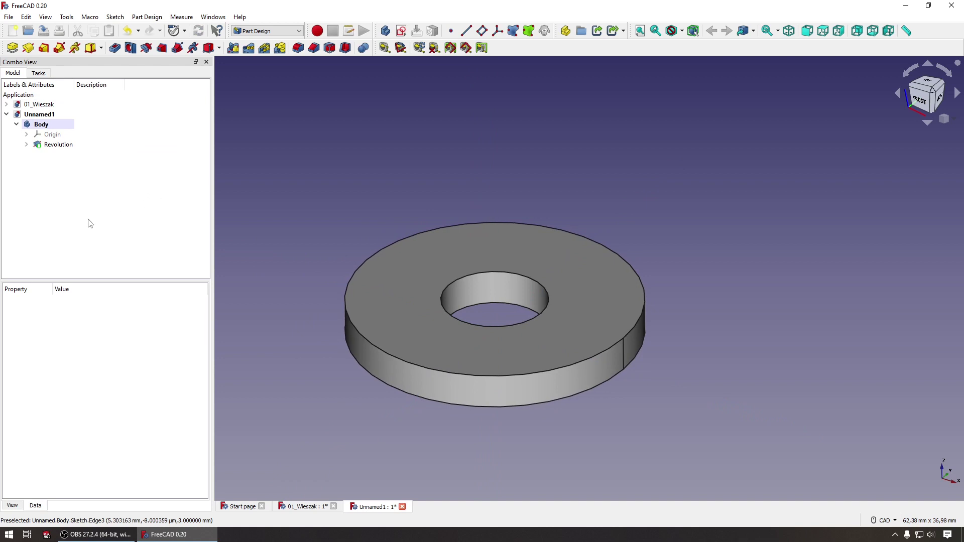
click(56, 146)
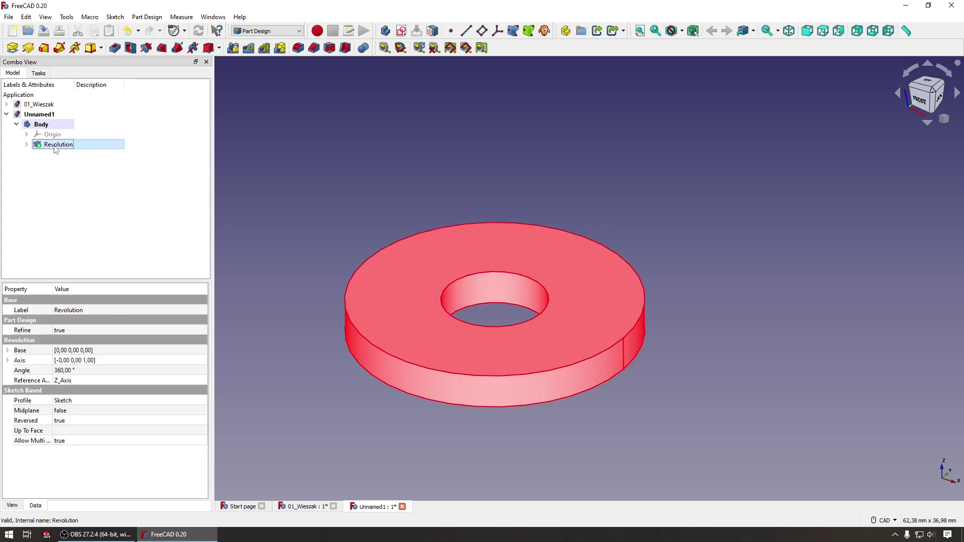
Reopen the washer sketch and drag the 4,5, 12,5 and 3 mm labels beside the rectangle
click(60, 162)
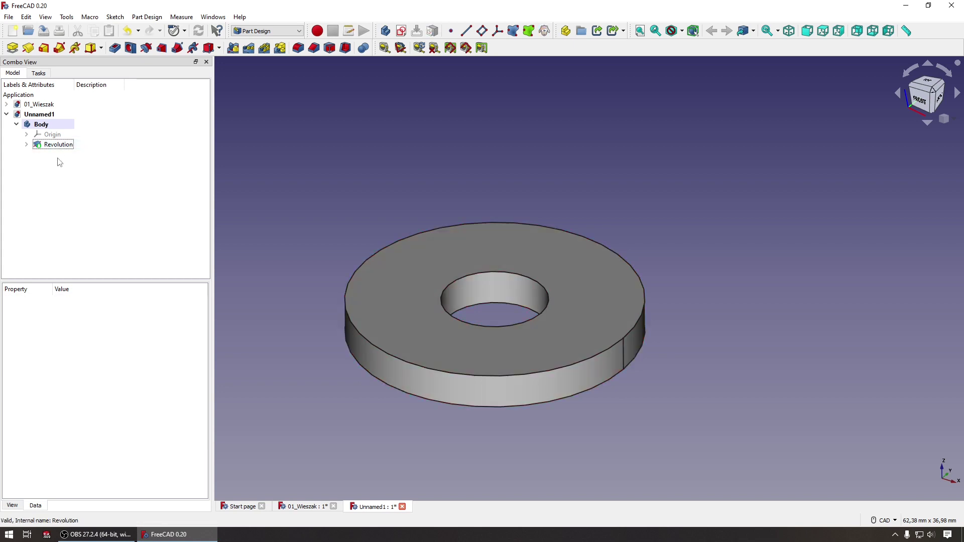
click(27, 145)
right_click(65, 161)
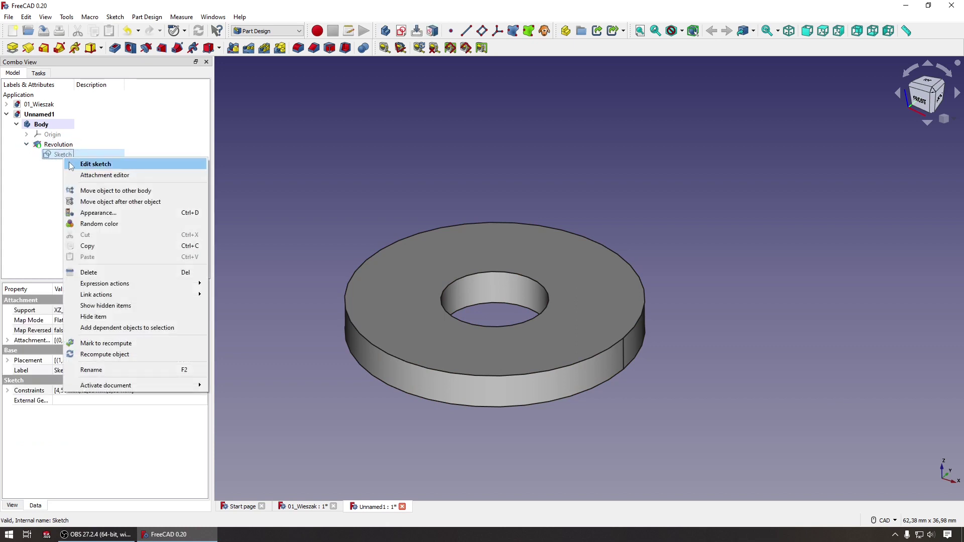
click(81, 165)
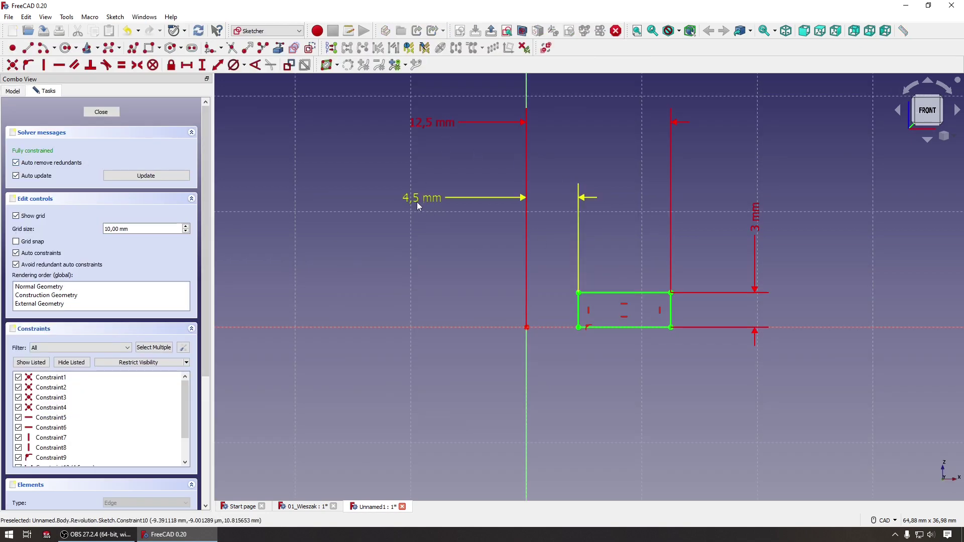
drag(420, 202, 476, 286)
mouse_move(429, 135)
mouse_down()
mouse_move(462, 210)
mouse_move(469, 266)
mouse_up()
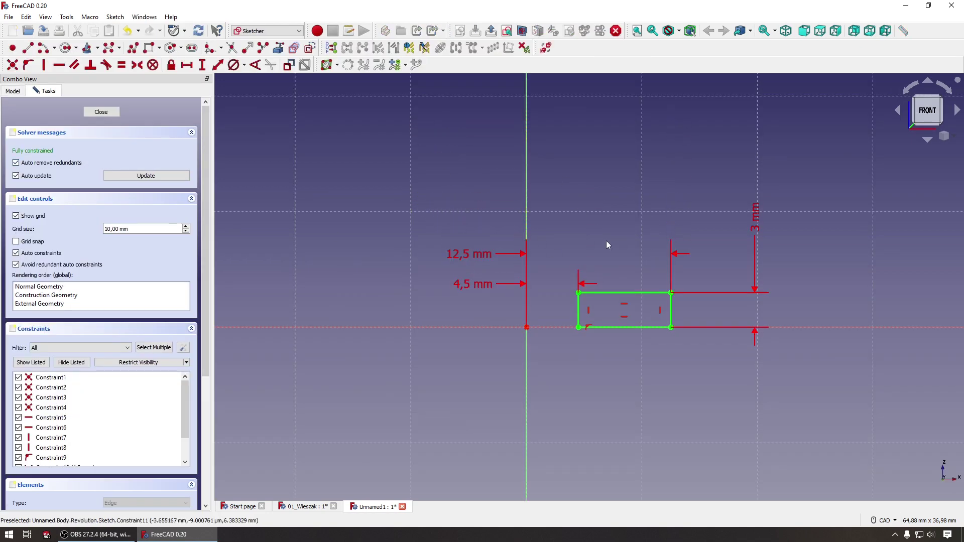
drag(756, 217, 720, 251)
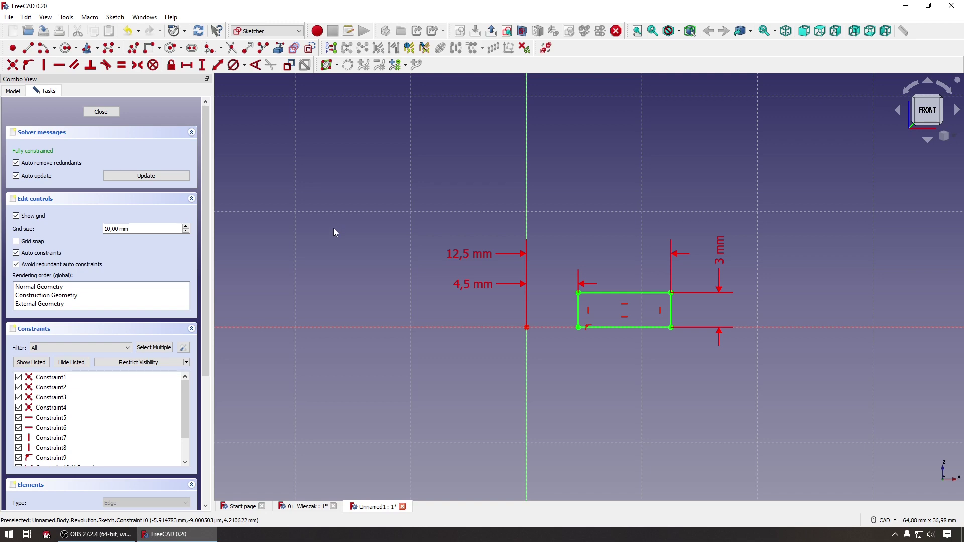
middle_drag(330, 233, 339, 393)
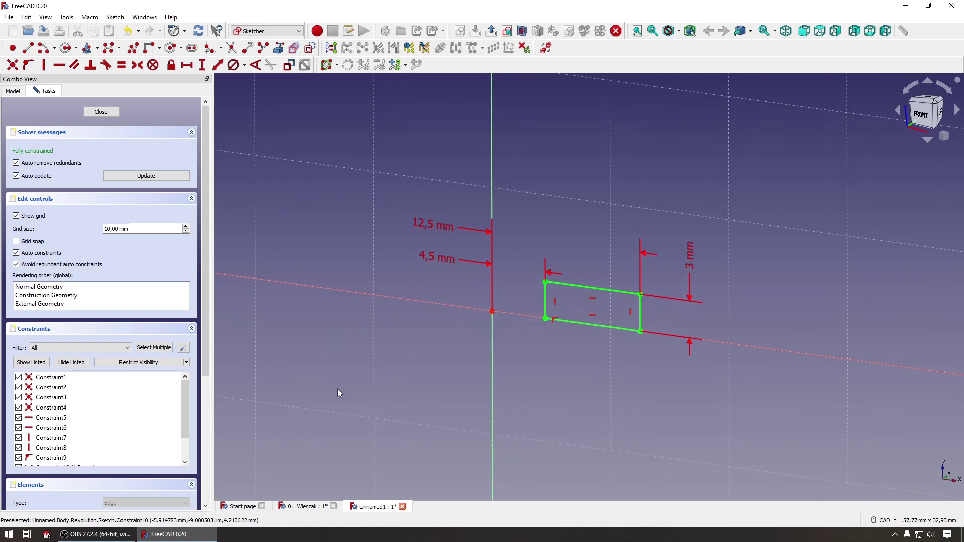
click(105, 113)
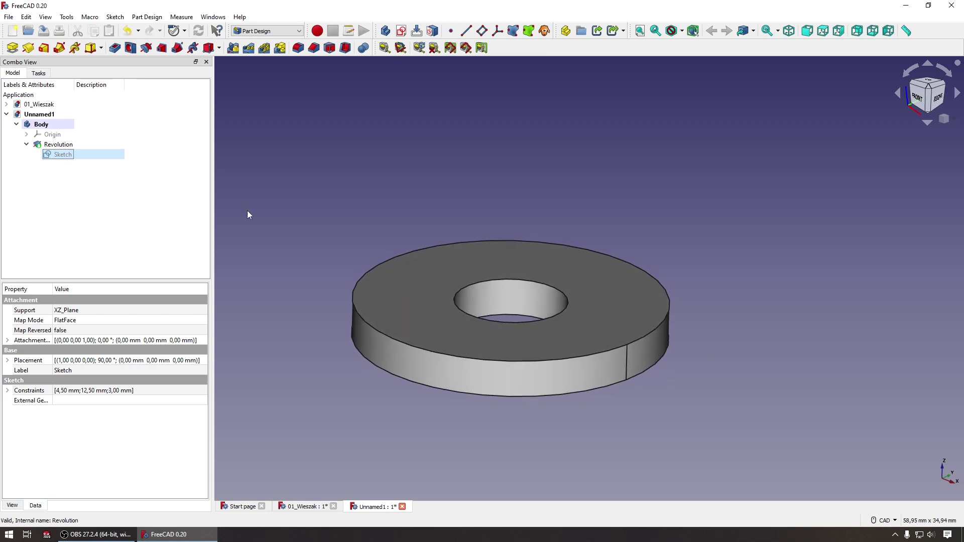
Add a 0,5 mm chamfer on the washer's outer face and hole face
click(552, 379)
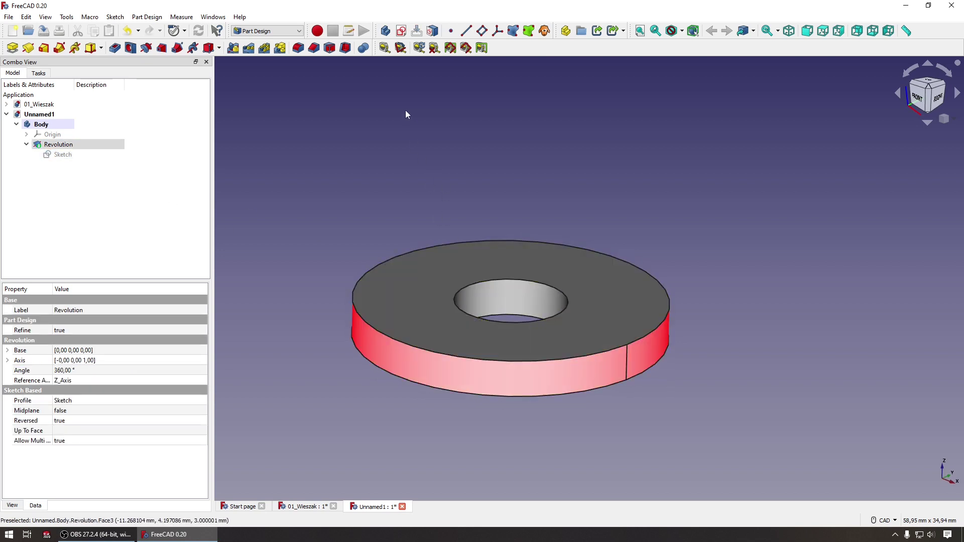
click(312, 49)
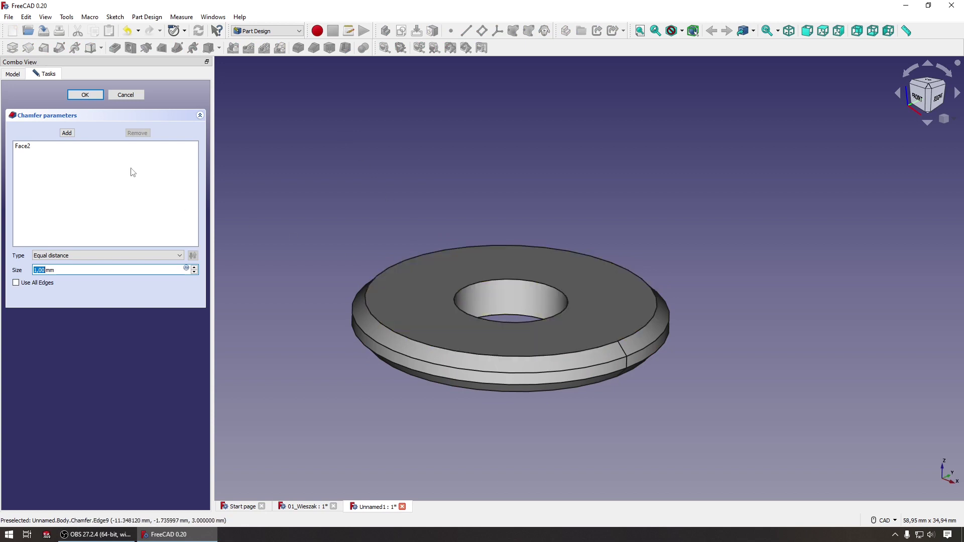
click(69, 134)
click(507, 311)
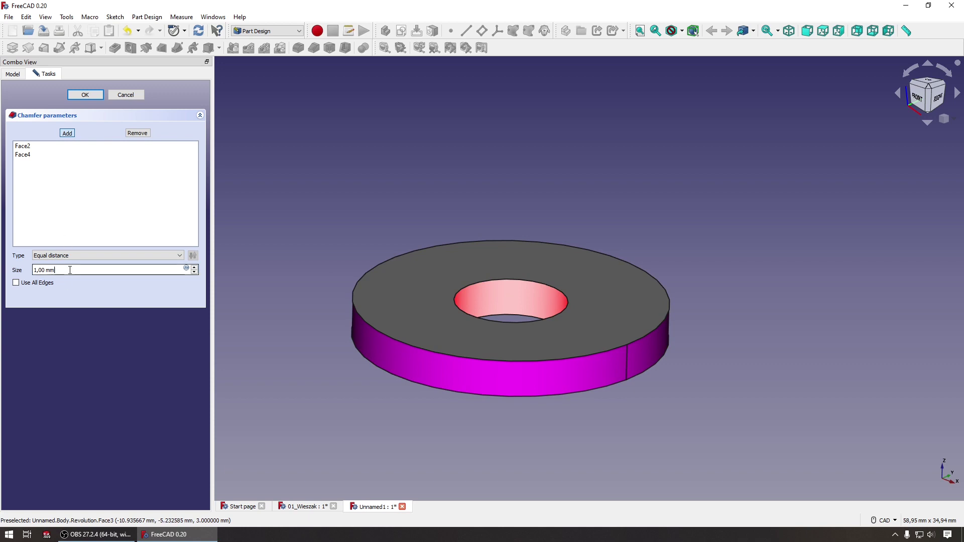
drag(69, 270, 14, 273)
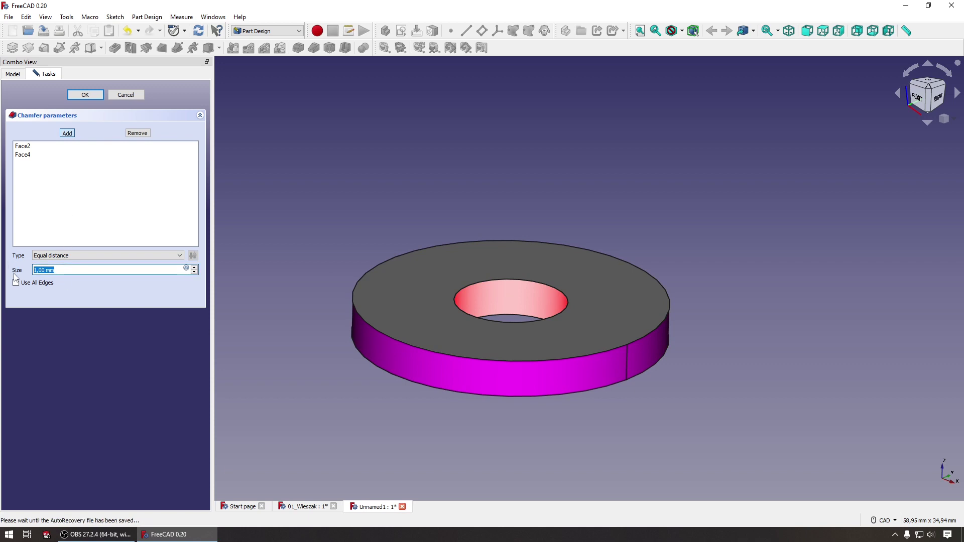
text(0,5)
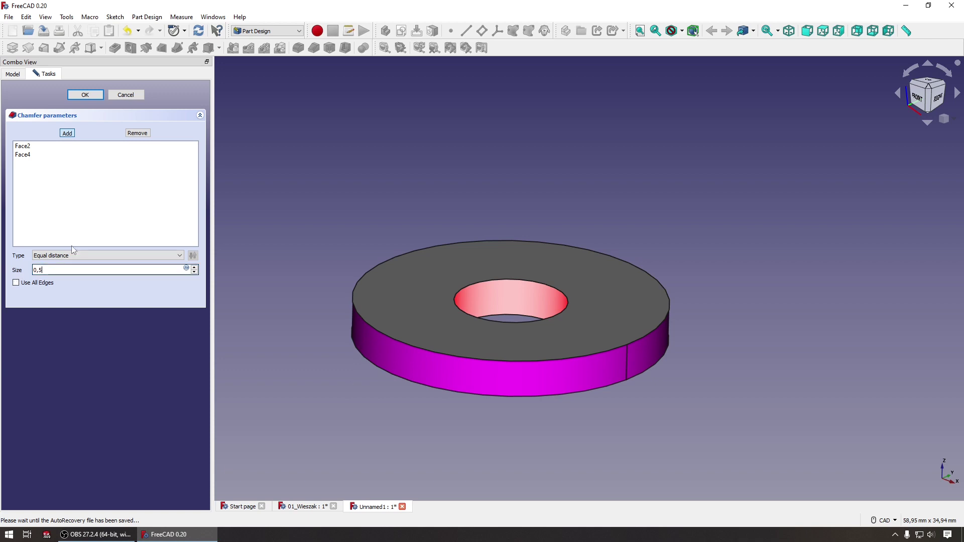
click(77, 99)
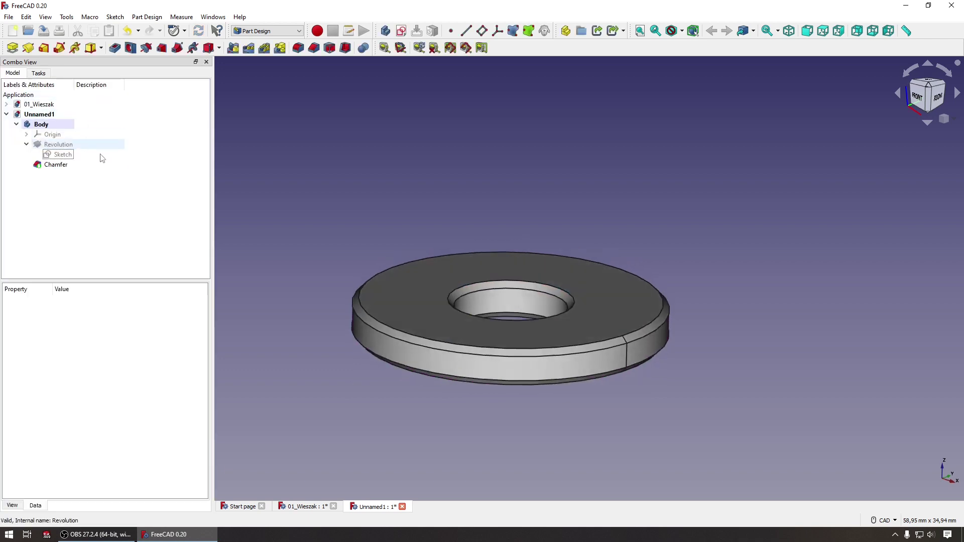
Set the washer body's shape colour to red in Appearance
right_click(41, 124)
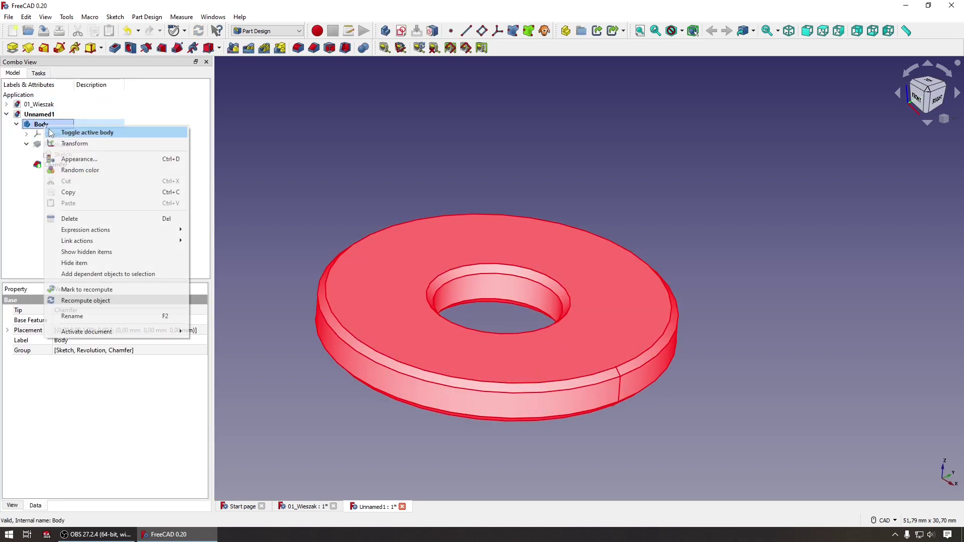
click(75, 157)
click(149, 187)
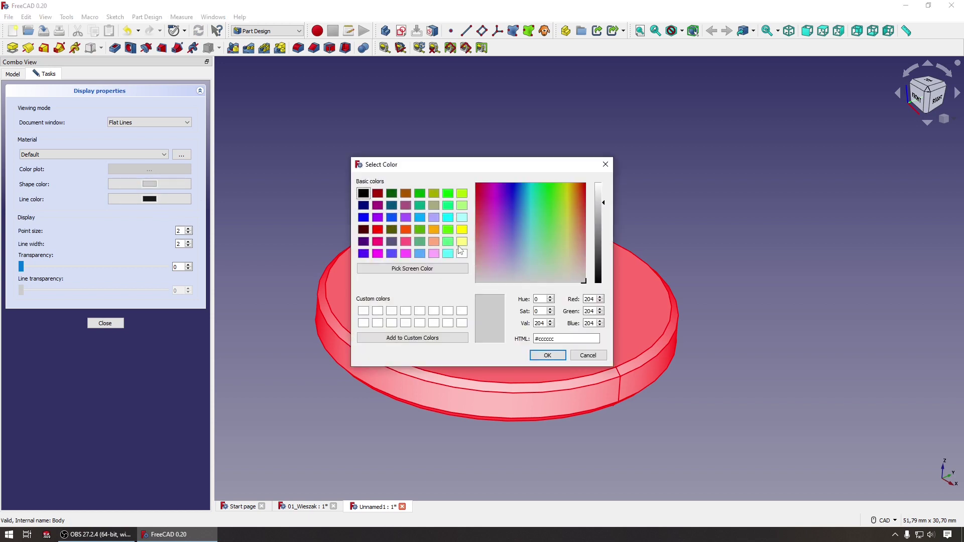
click(377, 230)
click(558, 357)
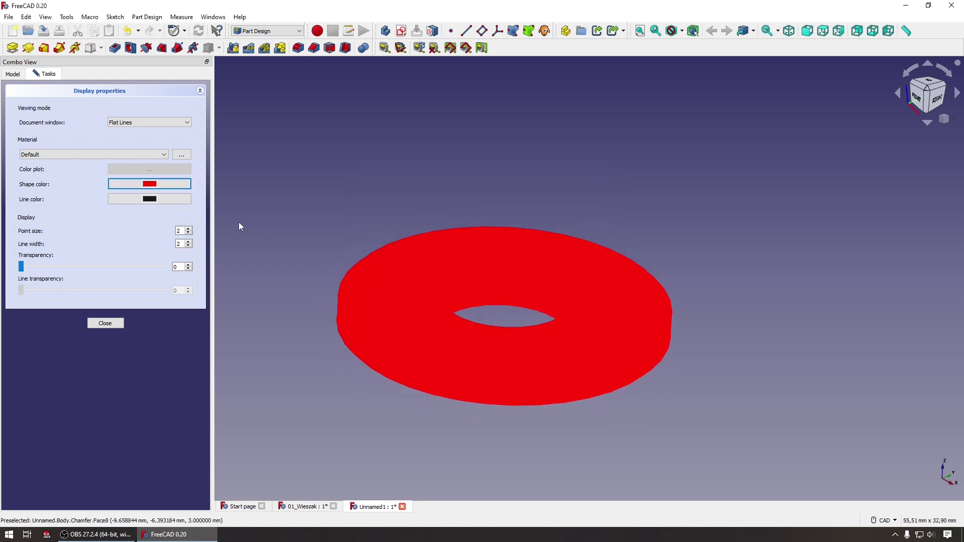
click(104, 324)
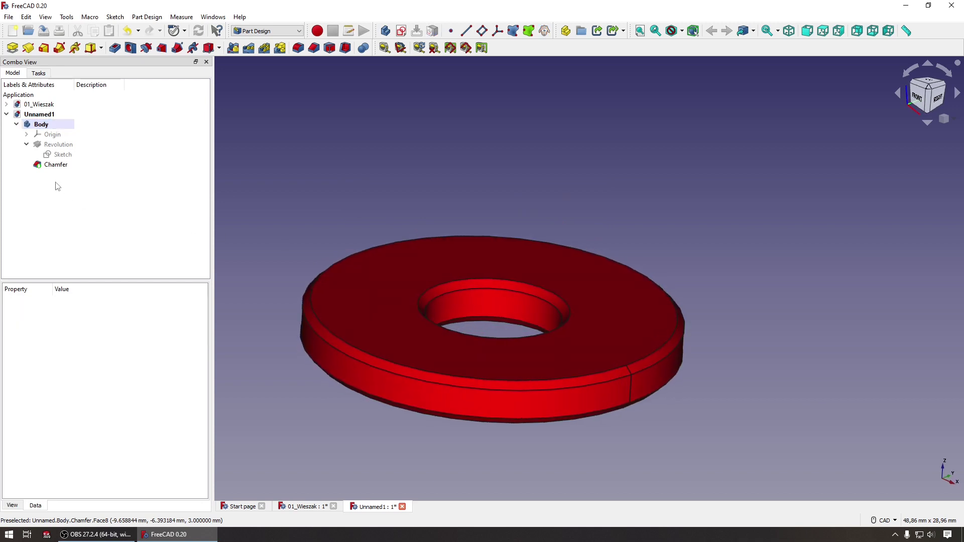
Collapse the tree, orbit the washer, and switch to the 01_Wieszak assembly document
click(26, 144)
middle_drag(264, 204, 124, 228)
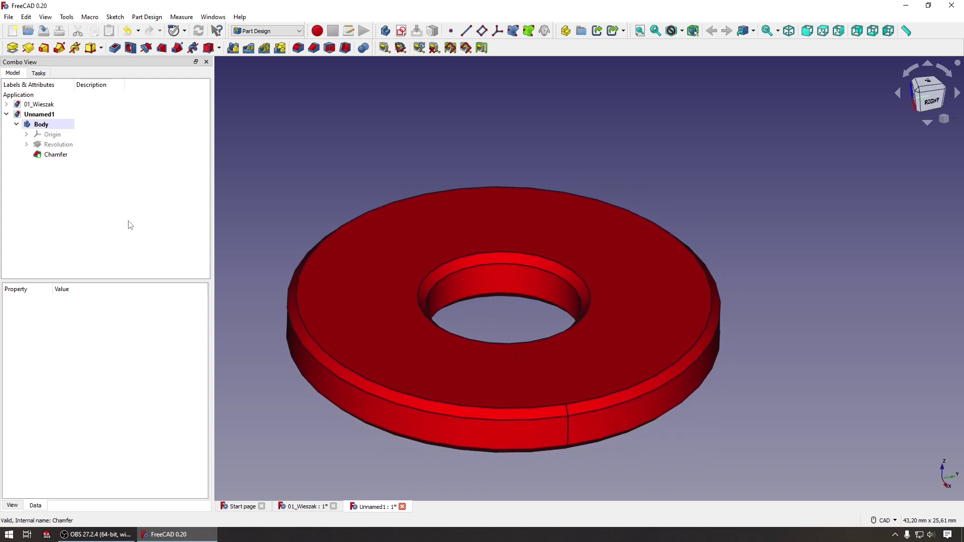
click(301, 506)
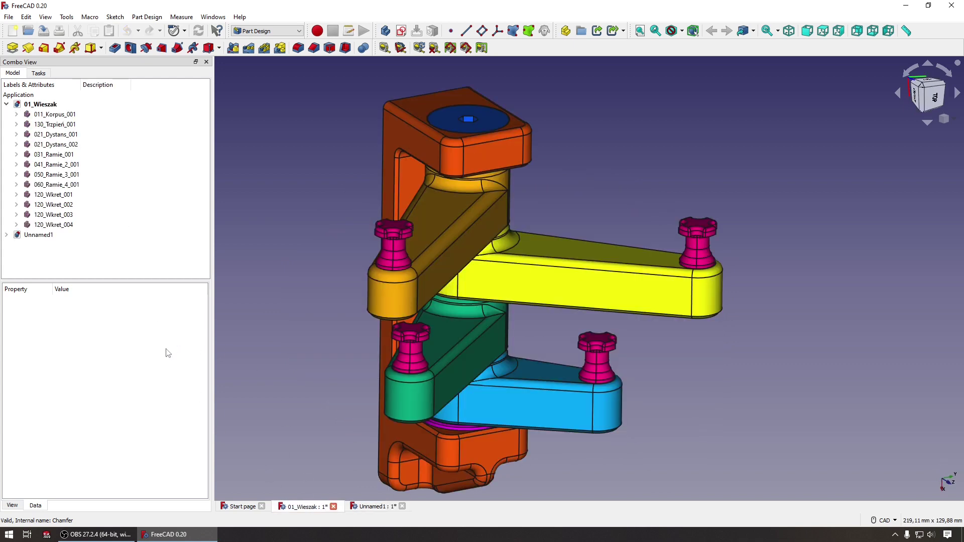